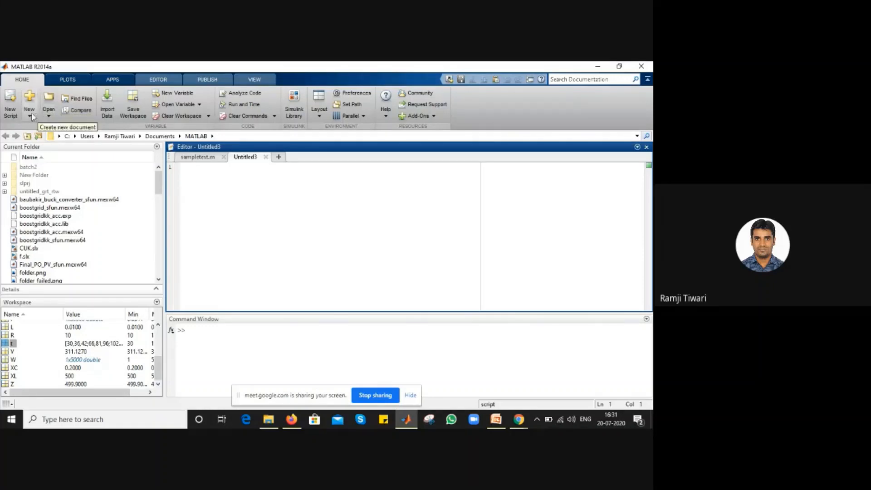
# Create a new blank Simulink model from MATLAB.
pyautogui.click(31, 117)
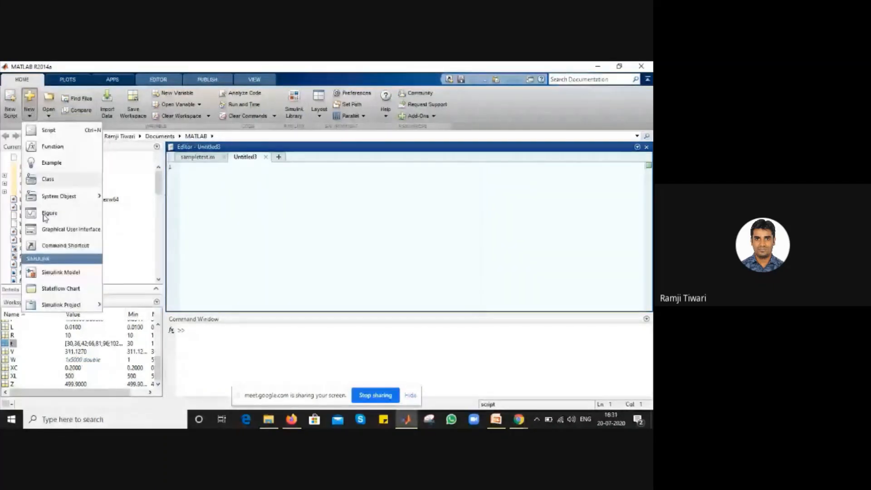
pyautogui.click(51, 272)
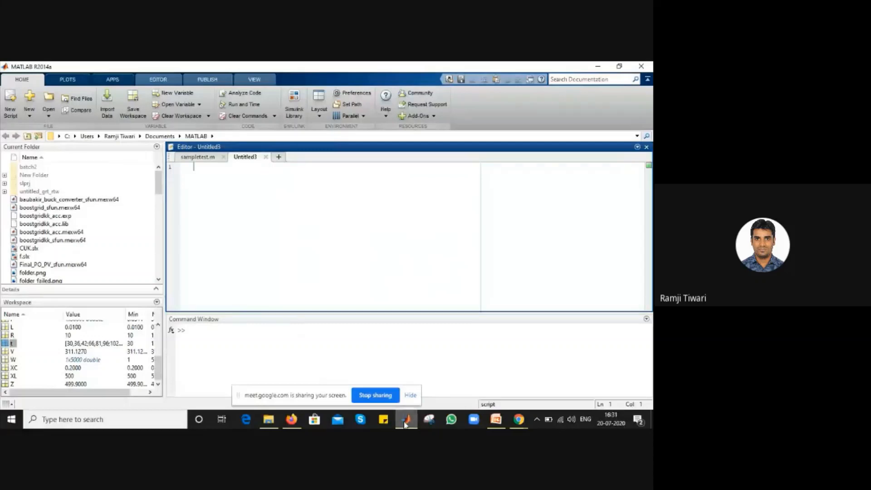
pyautogui.moveTo(405, 424)
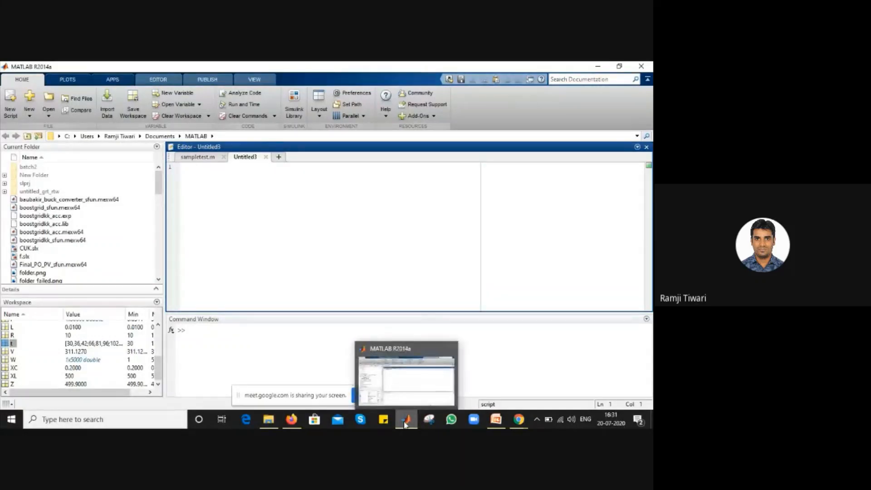
# Switch to the PowerPoint presentation, examine the Simulink circuit example on slide 31, and return to MATLAB.
pyautogui.click(499, 417)
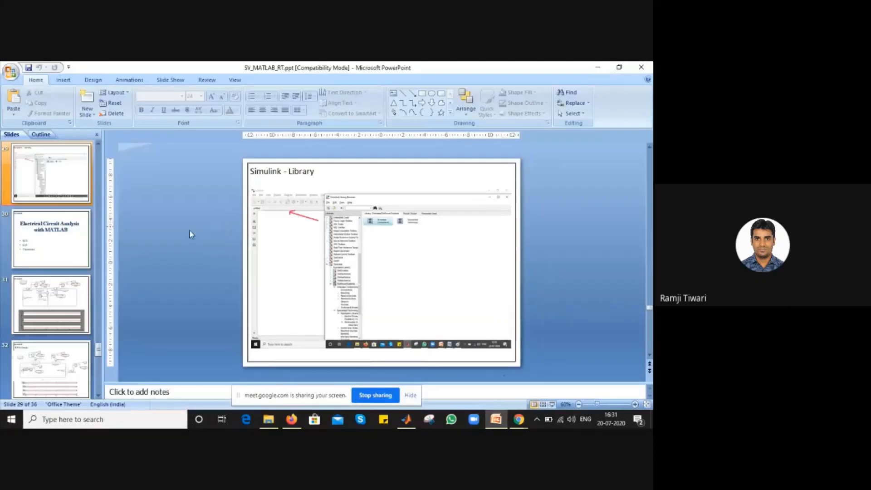
pyautogui.click(66, 222)
pyautogui.press('Down')
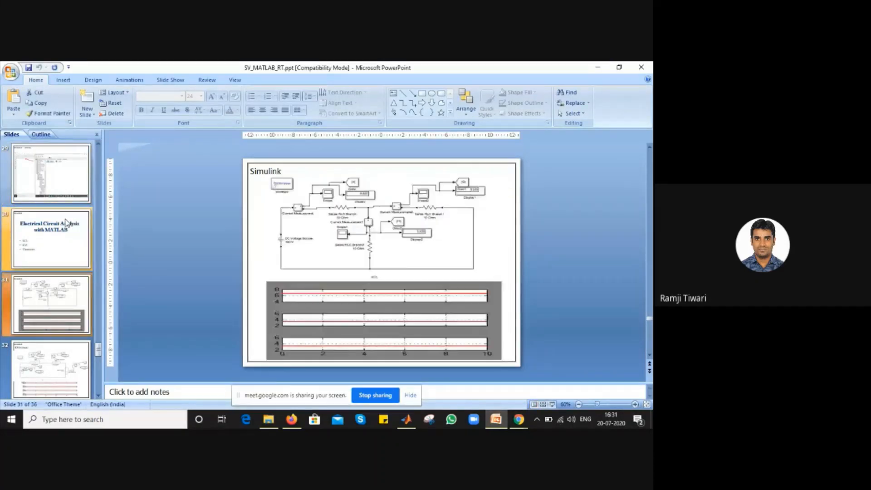
pyautogui.hotkey('alt', 'Tab')
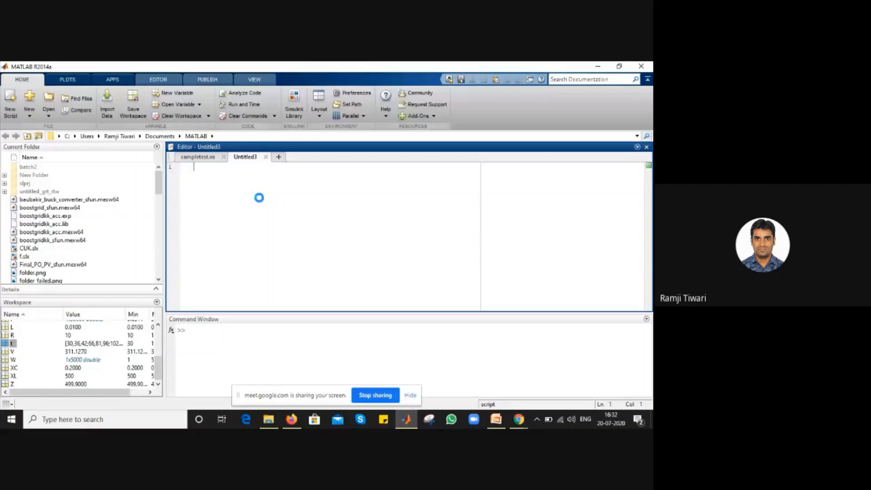
# Bring up the new untitled Simulink model and maximize its window.
pyautogui.moveTo(408, 421)
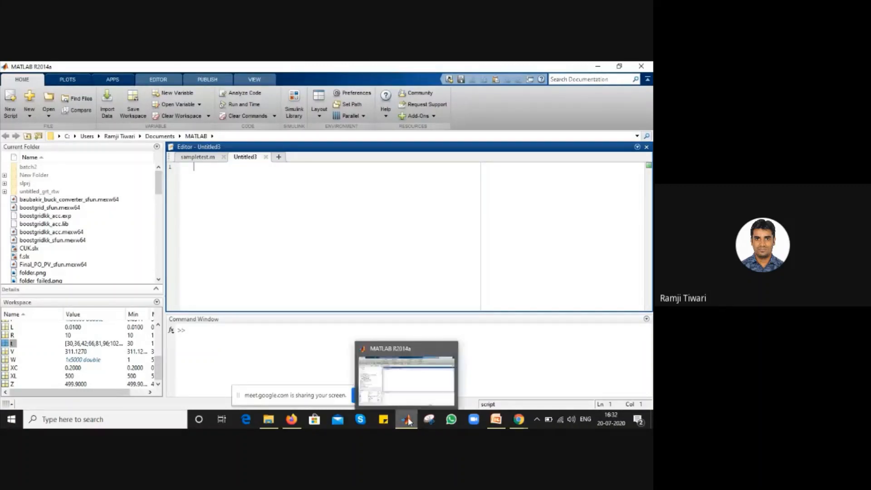
pyautogui.click(408, 388)
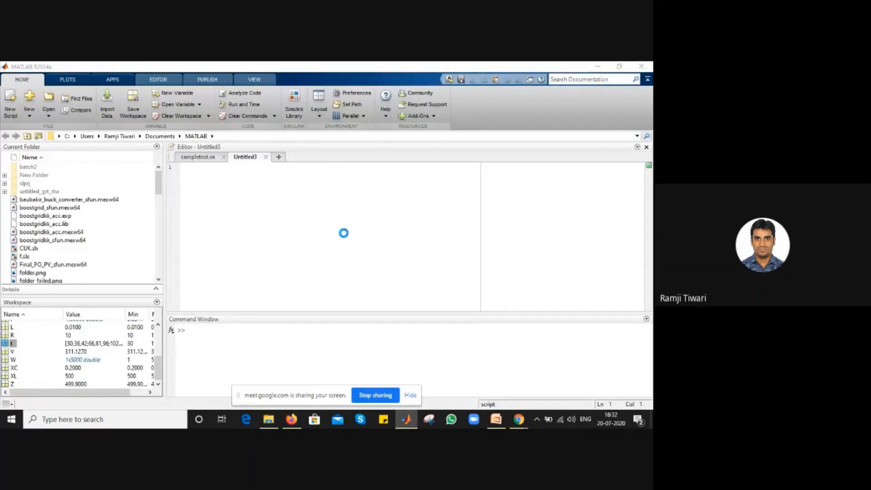
pyautogui.click(418, 221)
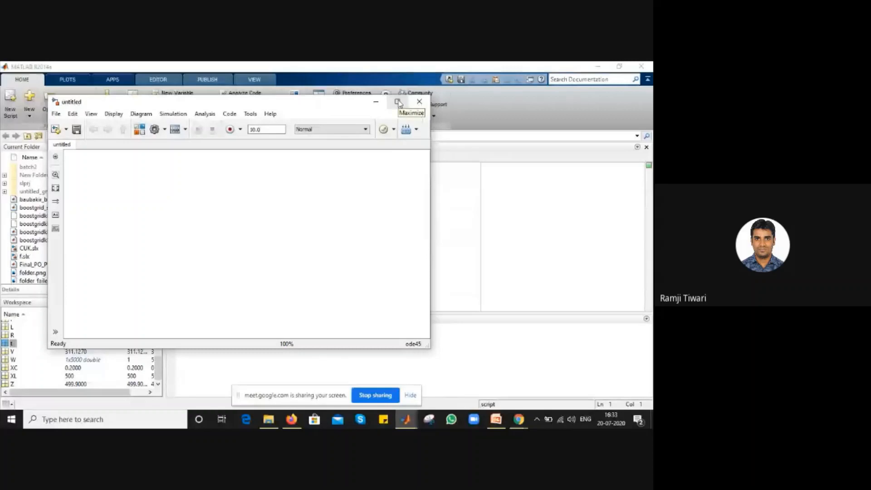
pyautogui.click(399, 104)
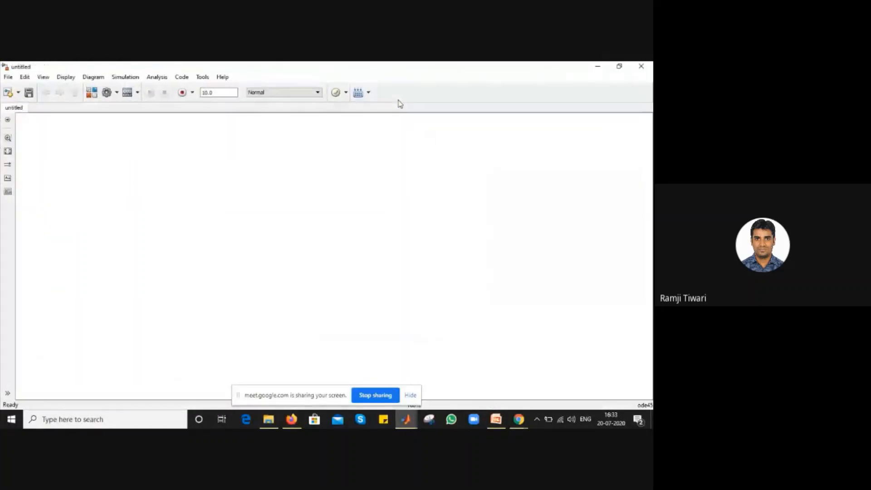
pyautogui.click(9, 78)
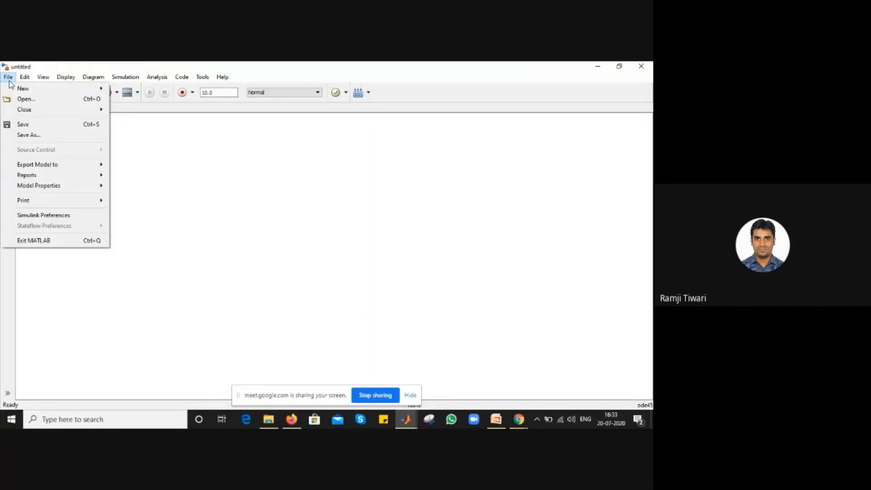
pyautogui.click(9, 81)
pyautogui.click(8, 78)
pyautogui.moveTo(15, 93)
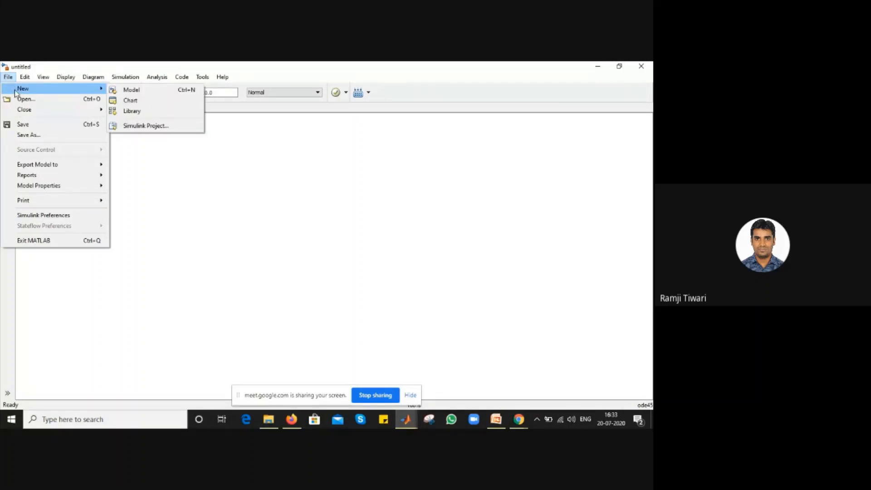
pyautogui.click(47, 120)
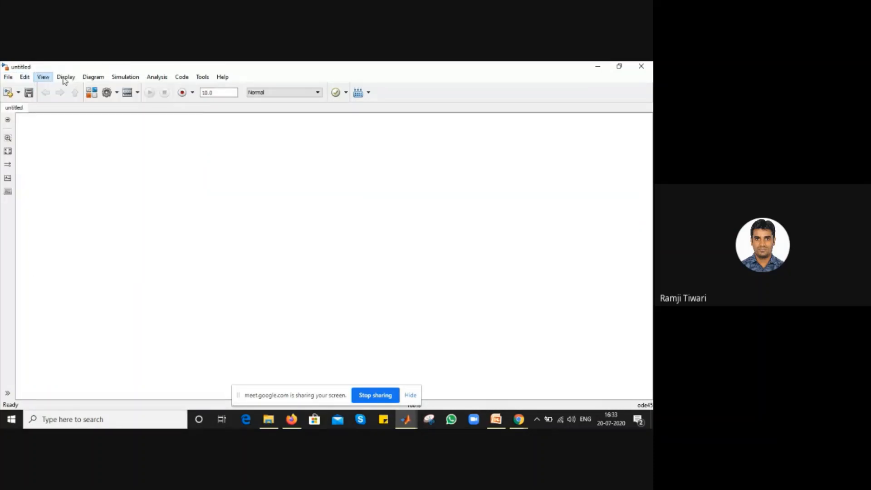
pyautogui.moveTo(93, 78)
pyautogui.click(43, 148)
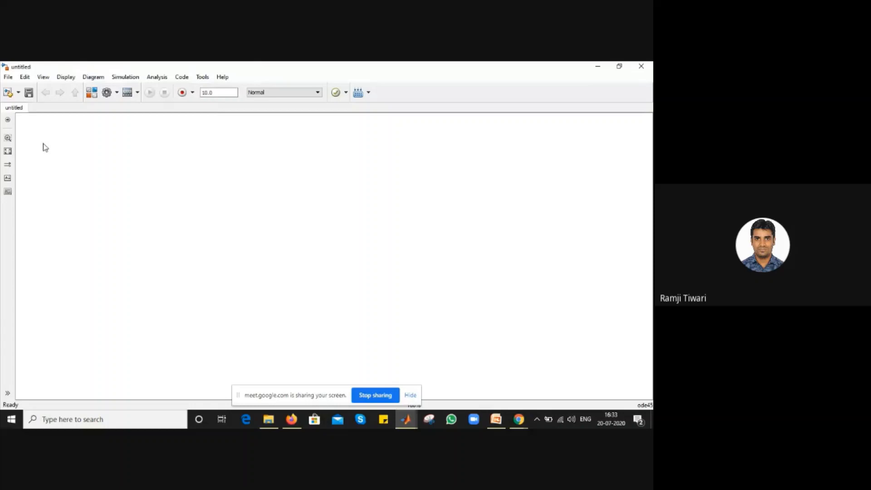
# Open the Simulink Library Browser from the untitled model.
pyautogui.click(93, 94)
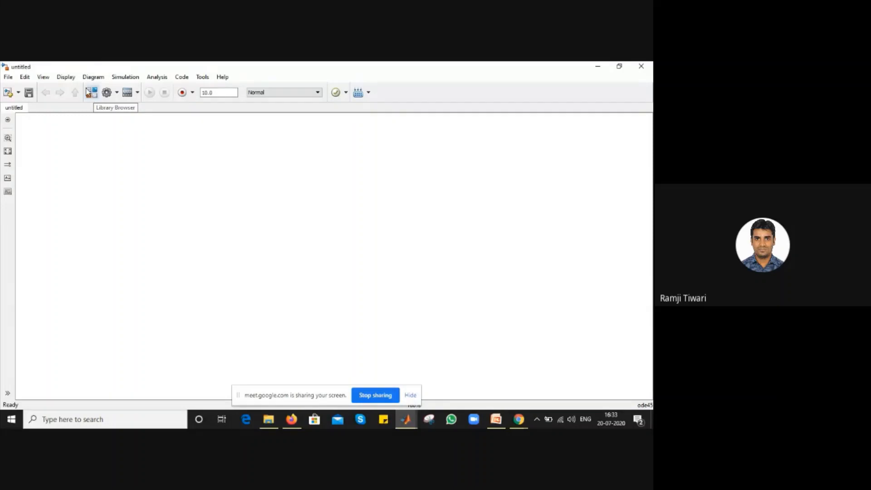
pyautogui.click(93, 93)
pyautogui.click(89, 97)
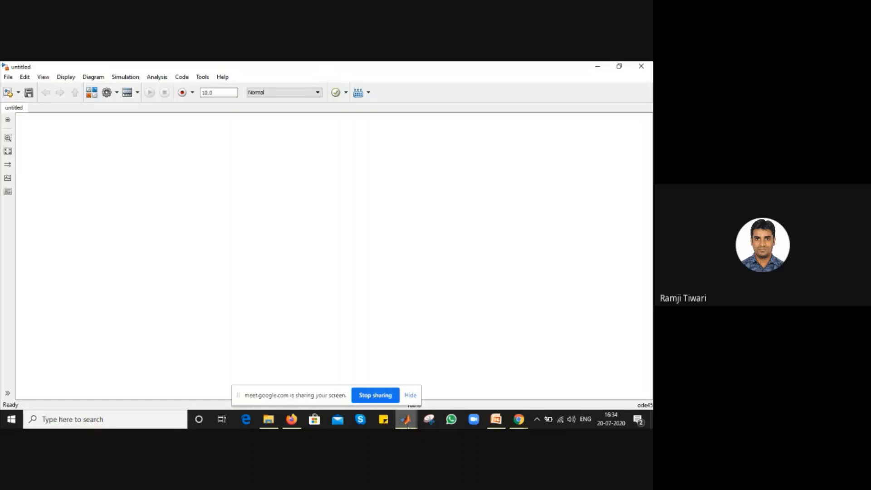
pyautogui.moveTo(408, 426)
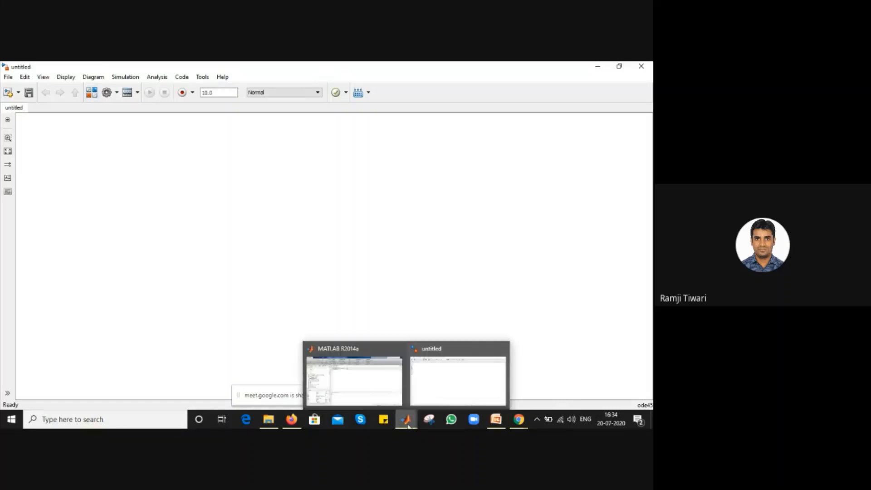
pyautogui.click(432, 391)
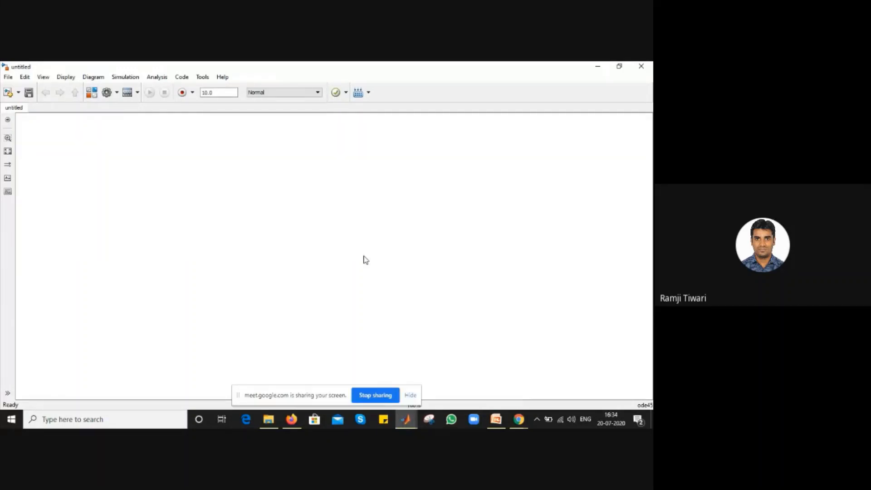
pyautogui.click(92, 94)
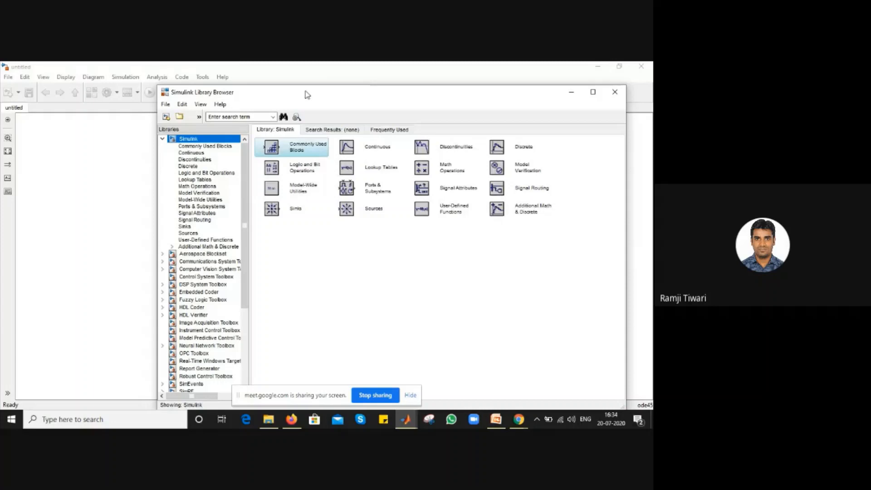
# Search the Simulink block library for "voltage".
pyautogui.moveTo(308, 94); pyautogui.dragTo(214, 80)
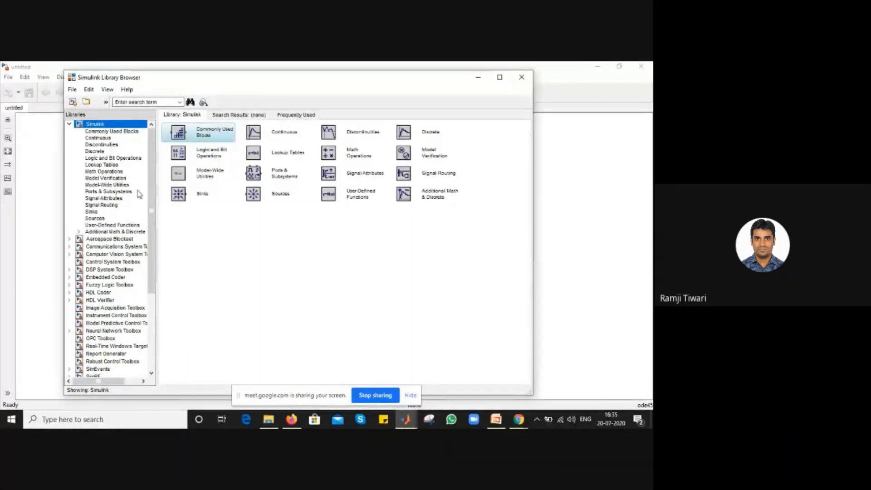
pyautogui.scroll(-3, 145, 245)
pyautogui.scroll(-1, 145, 244)
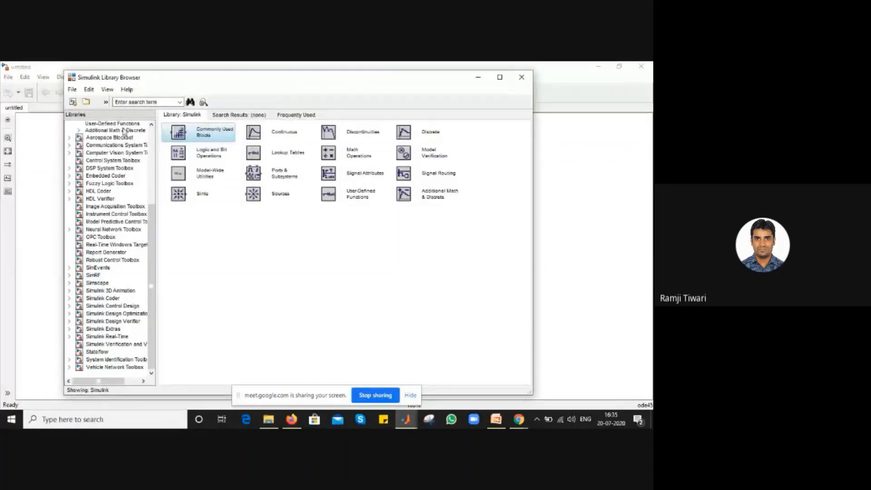
pyautogui.click(127, 102)
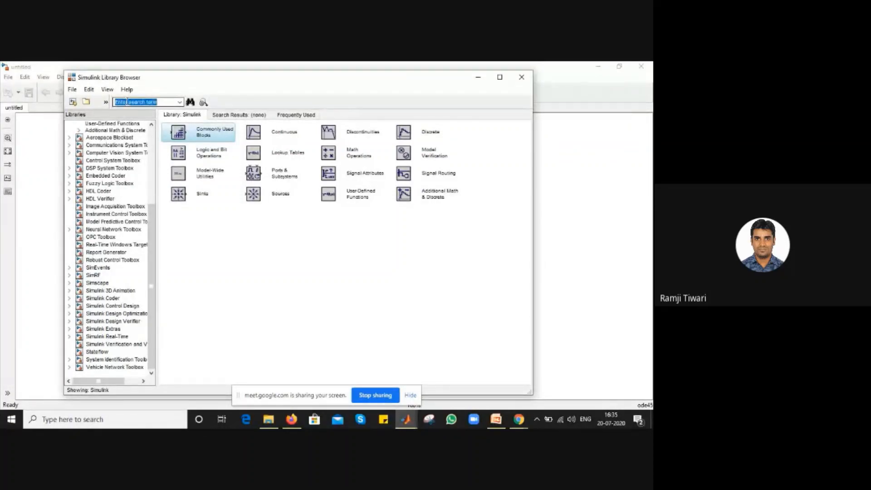
pyautogui.write('voltage')
pyautogui.press('Return')
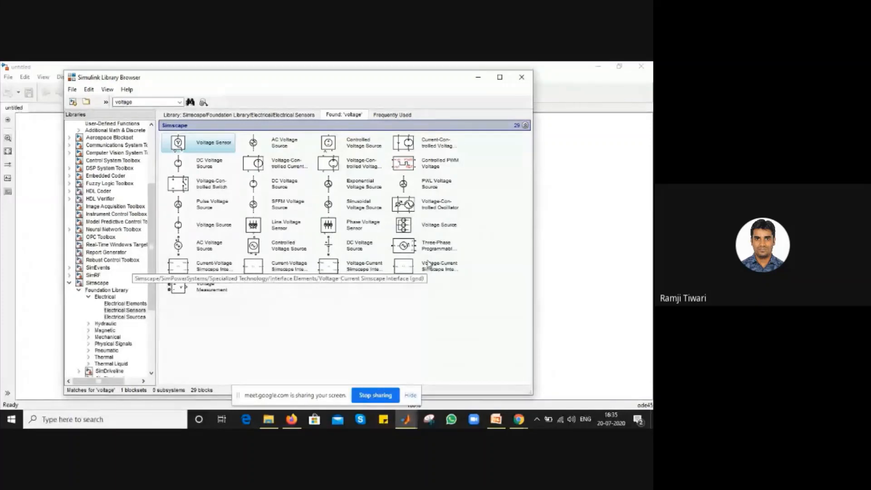
# Add the SimPowerSystems DC Voltage Source block from the Electrical Sources library to the untitled model.
pyautogui.click(335, 246)
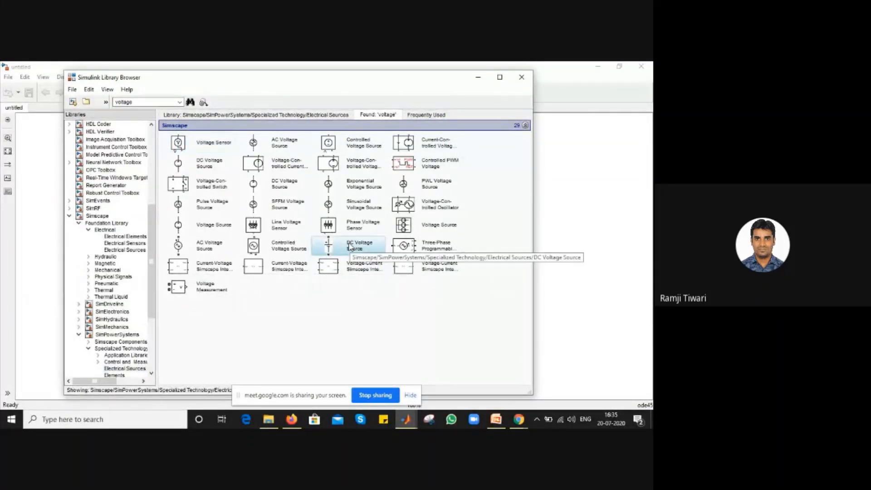
pyautogui.rightClick(351, 246)
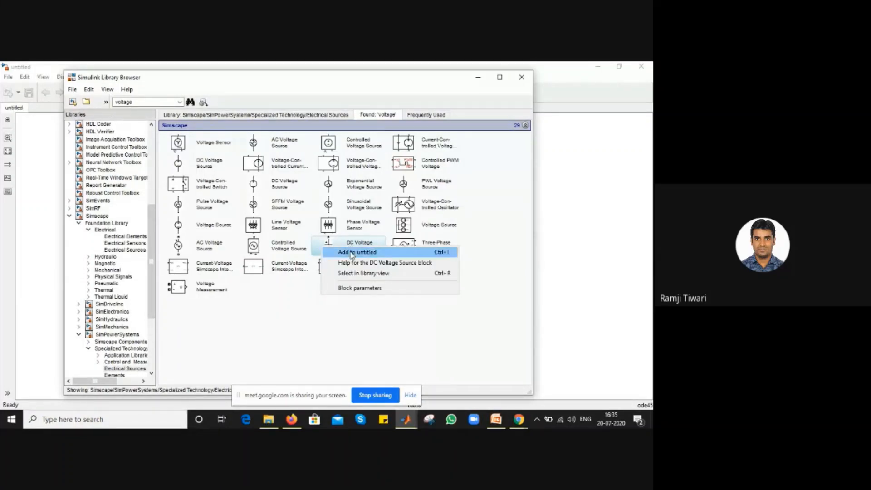
pyautogui.click(352, 255)
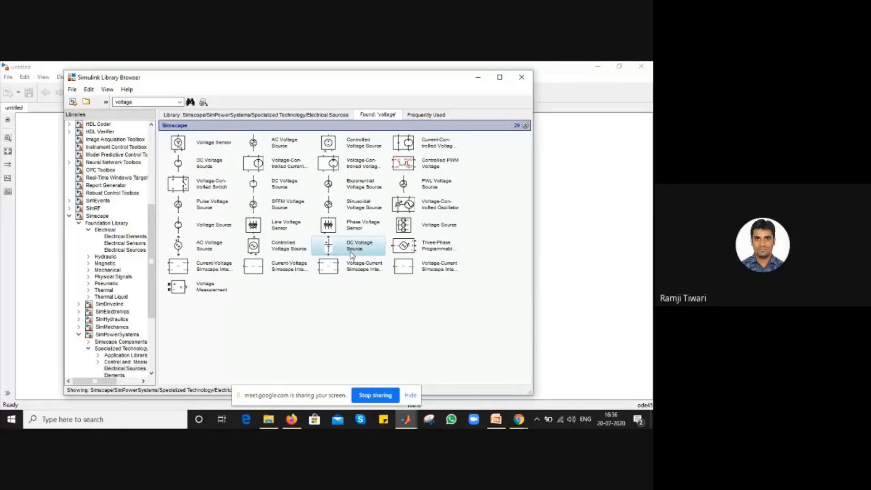
# Minimize the library browser and move the DC Voltage Source block to the left part of the model canvas.
pyautogui.click(478, 78)
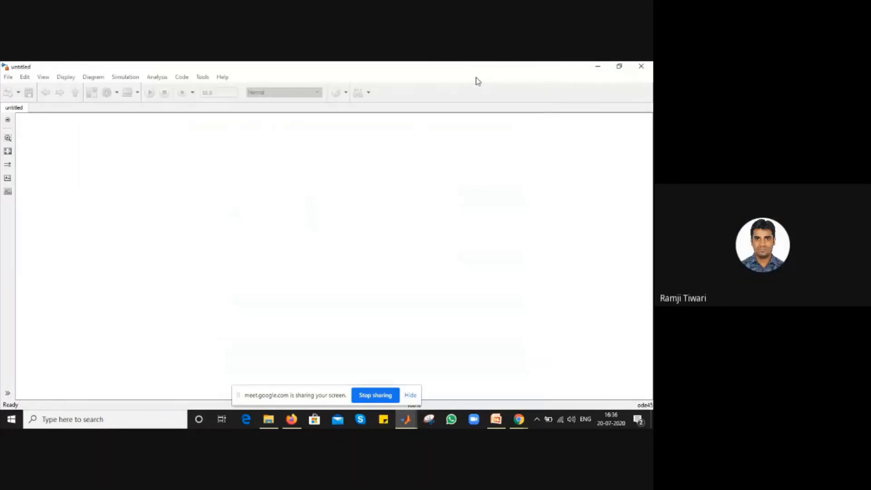
pyautogui.click(413, 417)
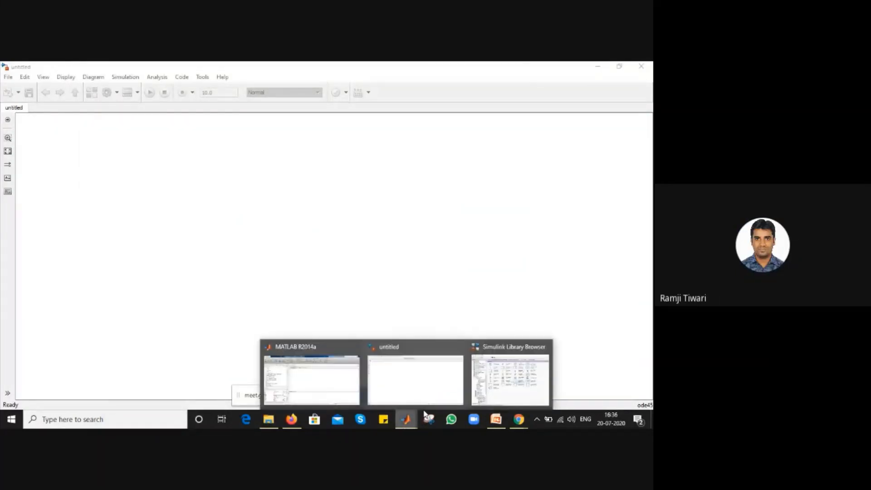
pyautogui.click(534, 375)
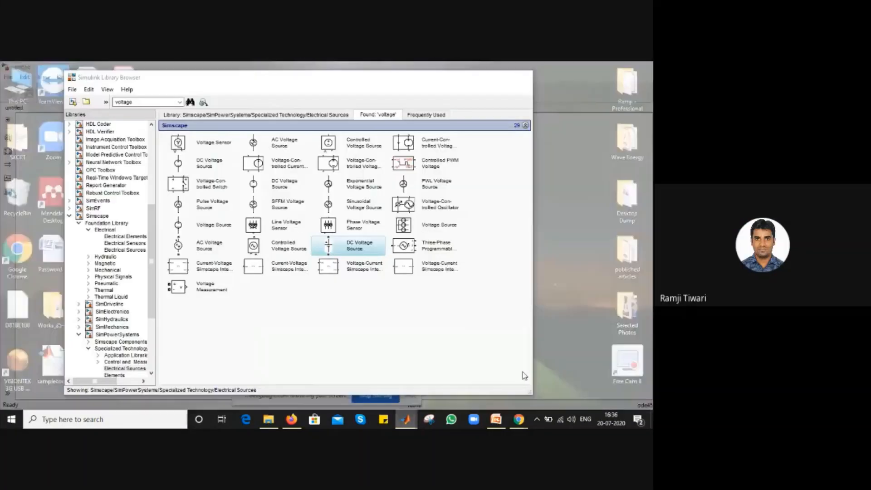
pyautogui.moveTo(372, 76); pyautogui.dragTo(372, 107)
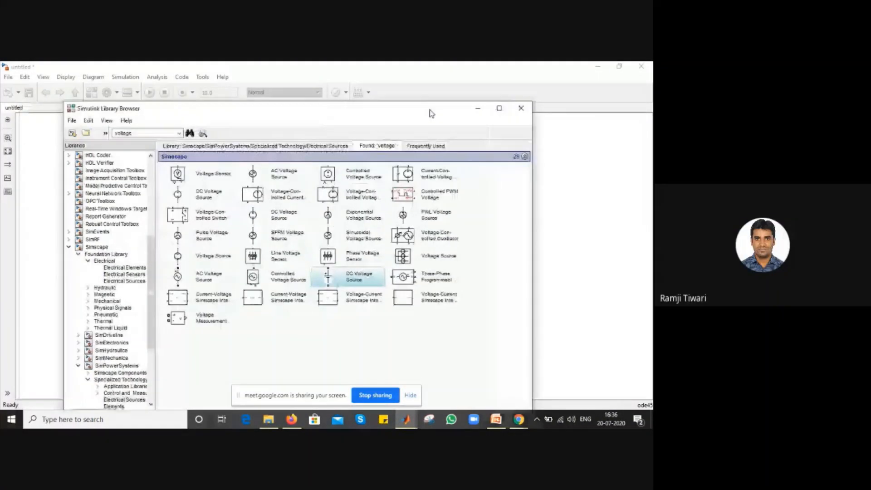
pyautogui.click(477, 109)
pyautogui.moveTo(232, 217); pyautogui.dragTo(133, 222)
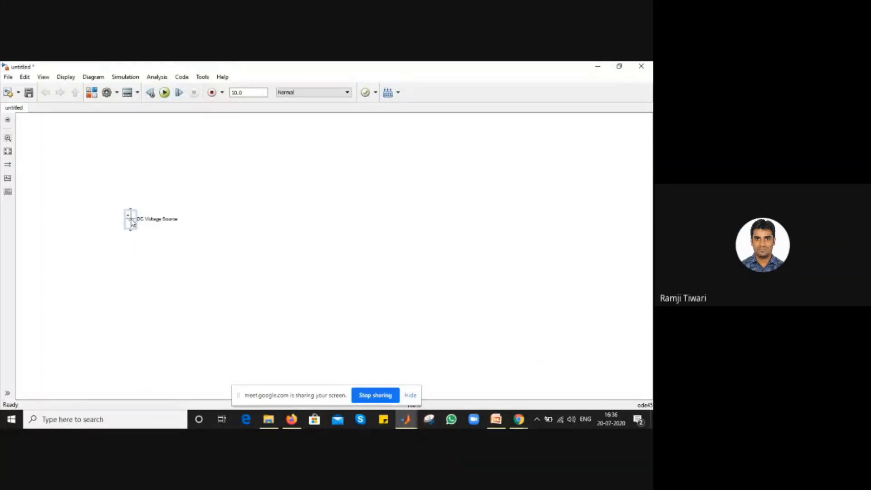
pyautogui.click(313, 162)
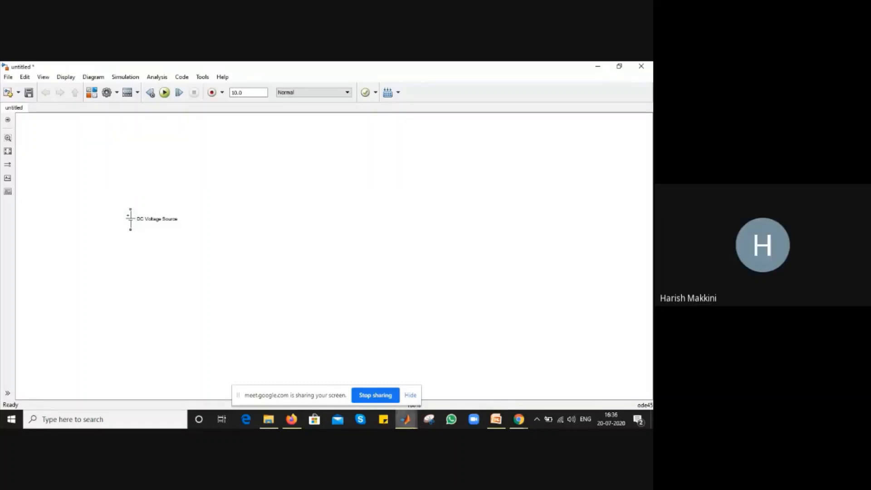
# Return to the Simulink Library Browser and search the block library for "RLC".
pyautogui.moveTo(407, 419)
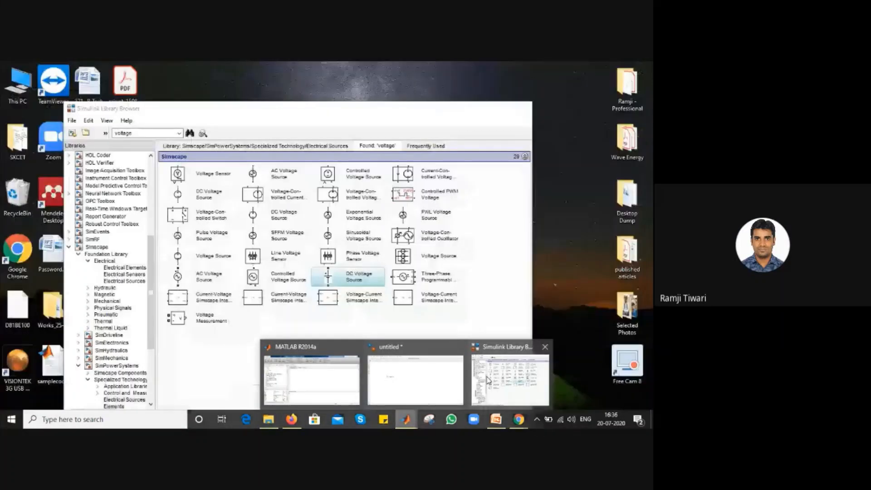
pyautogui.click(488, 380)
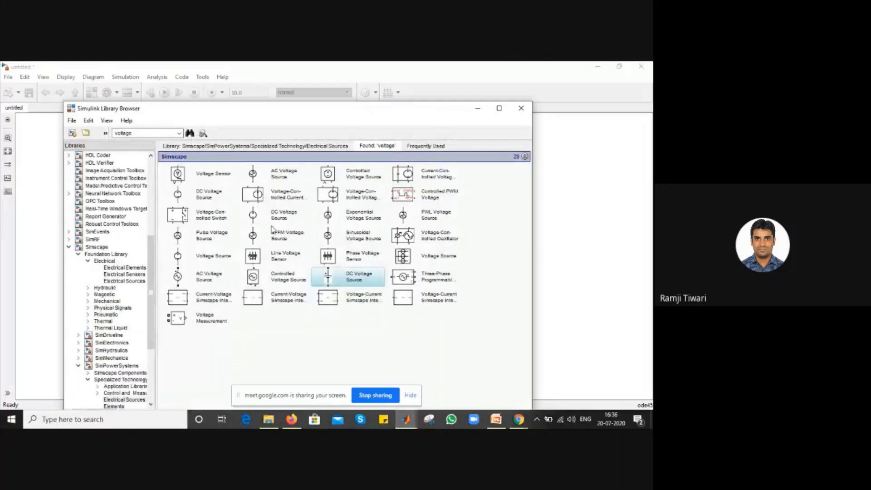
pyautogui.click(133, 131)
pyautogui.doubleClick(134, 131)
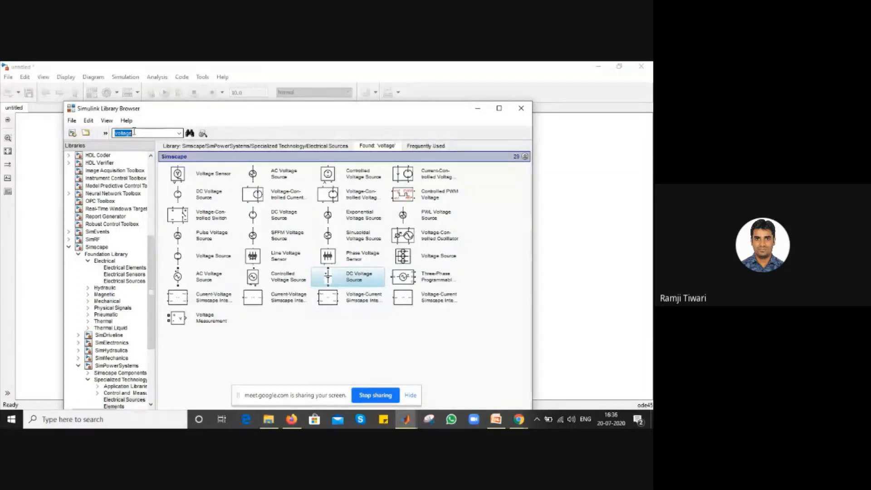
pyautogui.write('R')
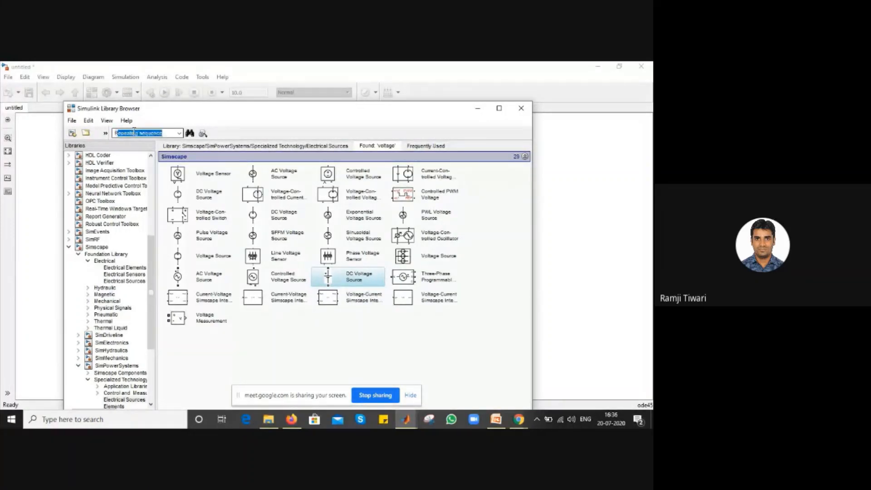
pyautogui.write('LC')
pyautogui.press('Return')
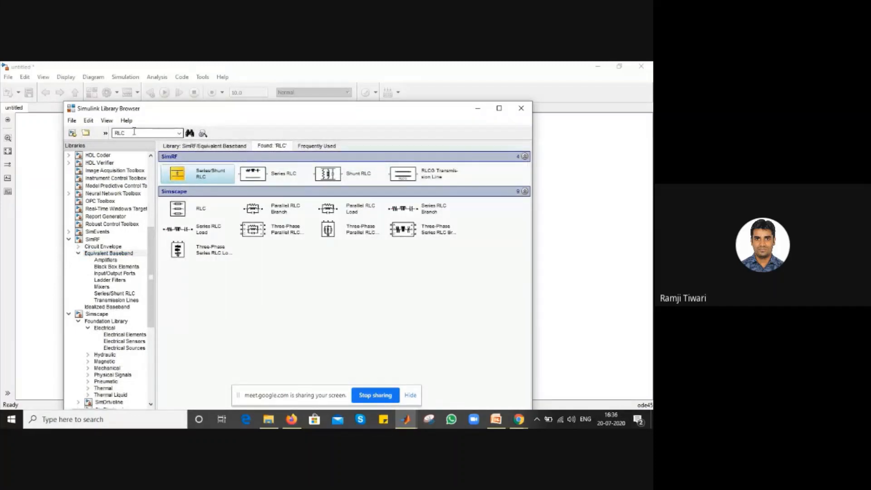
# Add the Simscape Series RLC Branch block to the untitled model and place it above and to the right of the DC Voltage Source.
pyautogui.click(425, 211)
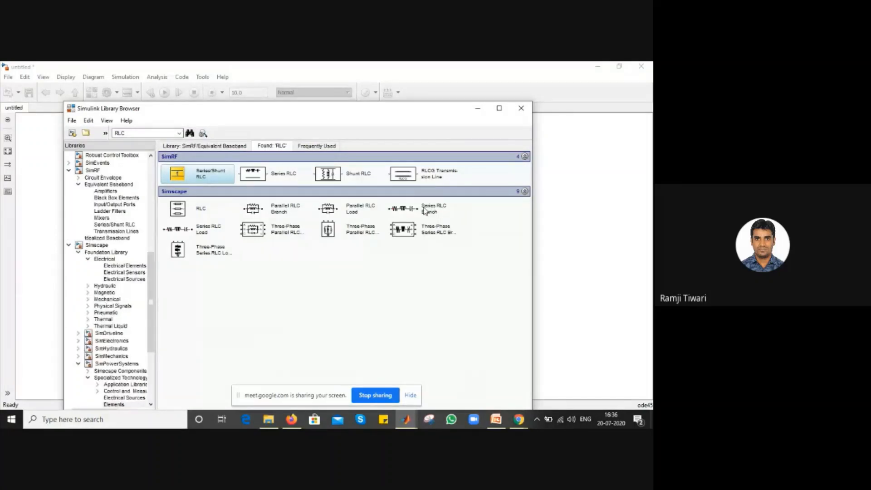
pyautogui.rightClick(395, 208)
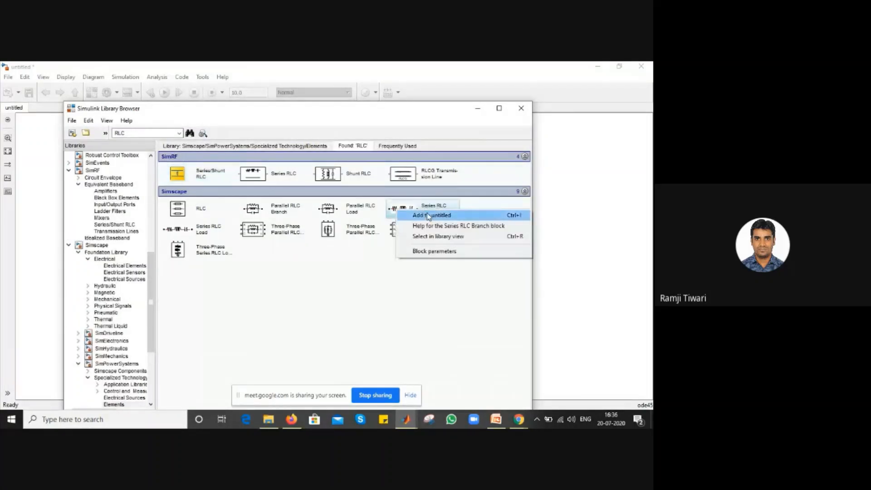
pyautogui.click(428, 216)
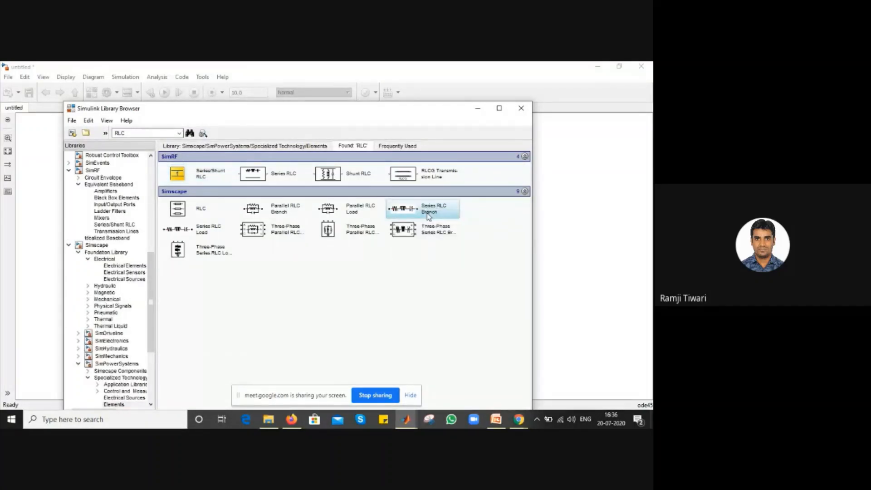
pyautogui.click(477, 109)
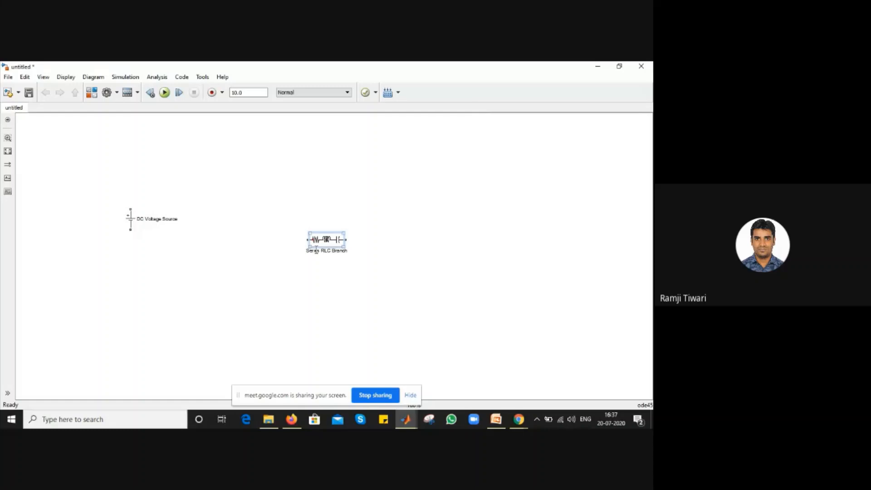
pyautogui.moveTo(323, 237); pyautogui.dragTo(291, 174)
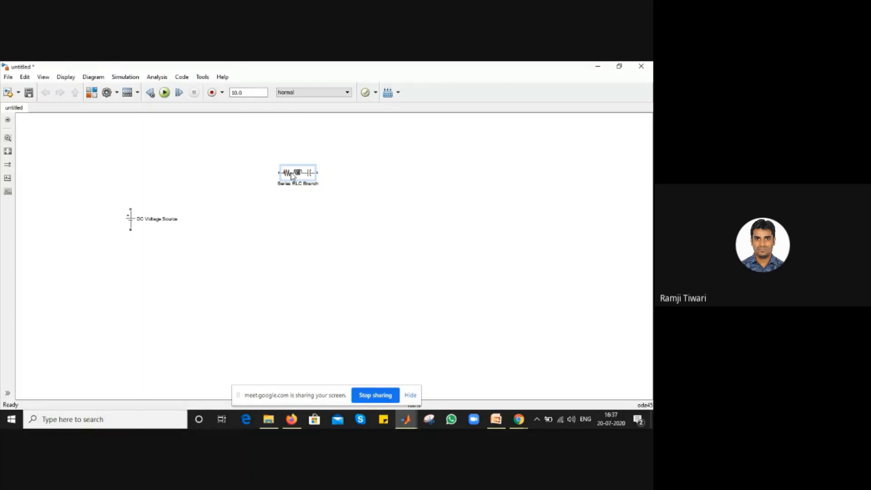
# Set the Series RLC Branch to branch type R with a resistance of 10 ohms.
pyautogui.doubleClick(291, 175)
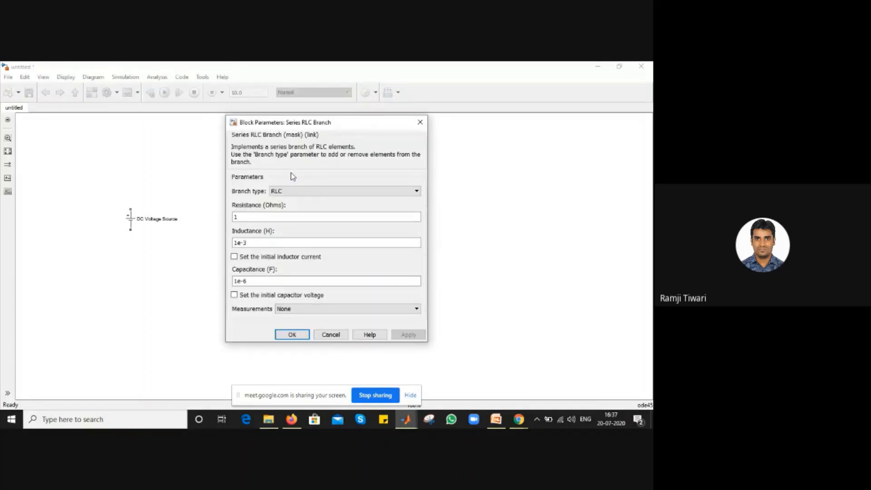
pyautogui.click(302, 191)
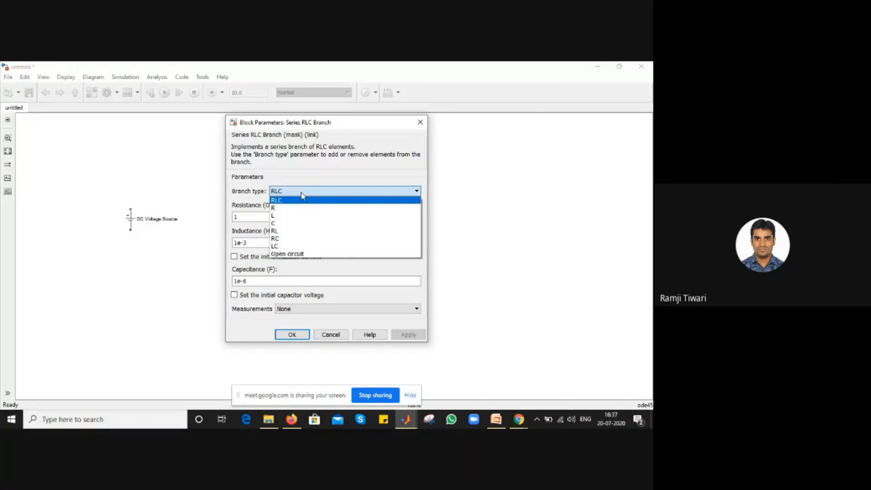
pyautogui.click(297, 208)
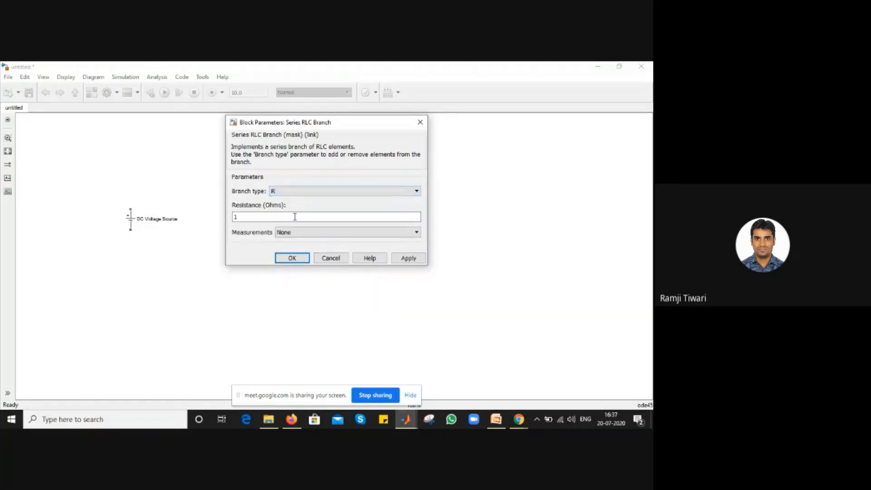
pyautogui.doubleClick(294, 217)
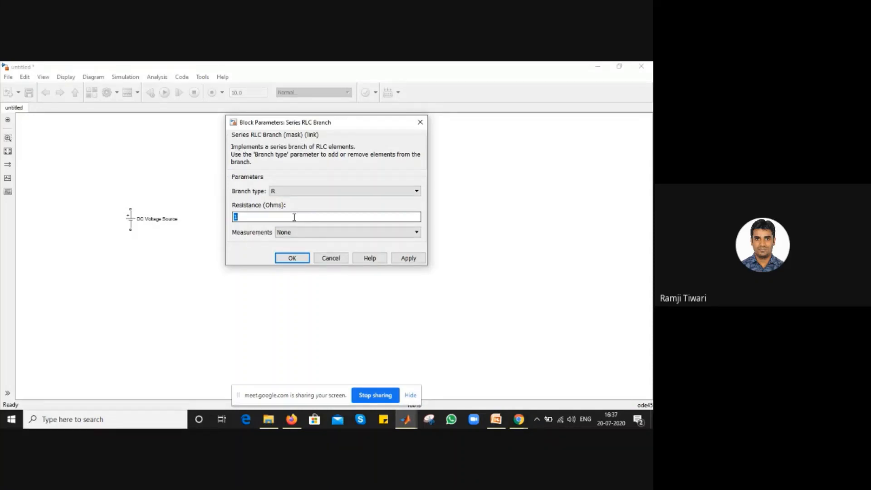
pyautogui.write('10')
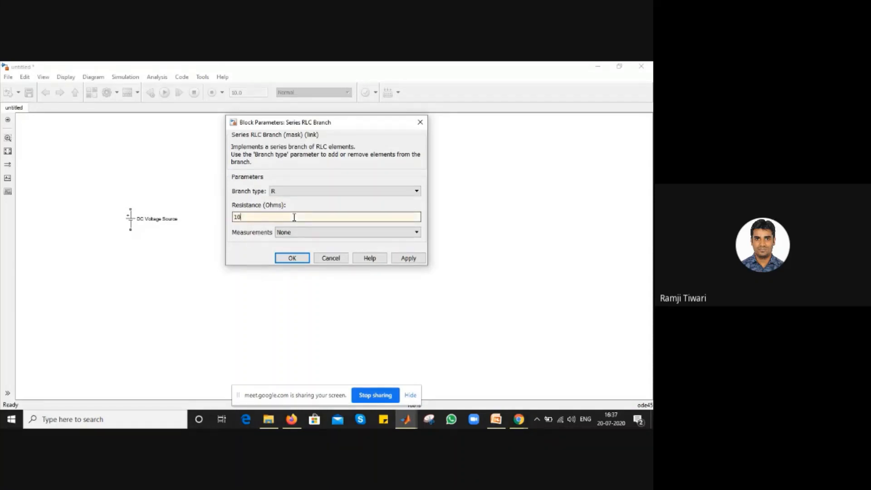
pyautogui.click(398, 262)
pyautogui.click(292, 258)
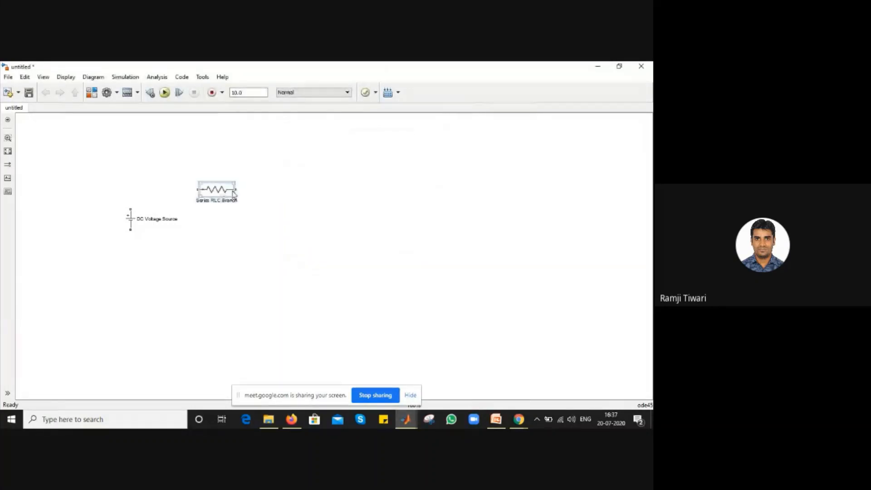
# Set the DC Voltage Source amplitude to 150 V.
pyautogui.doubleClick(131, 220)
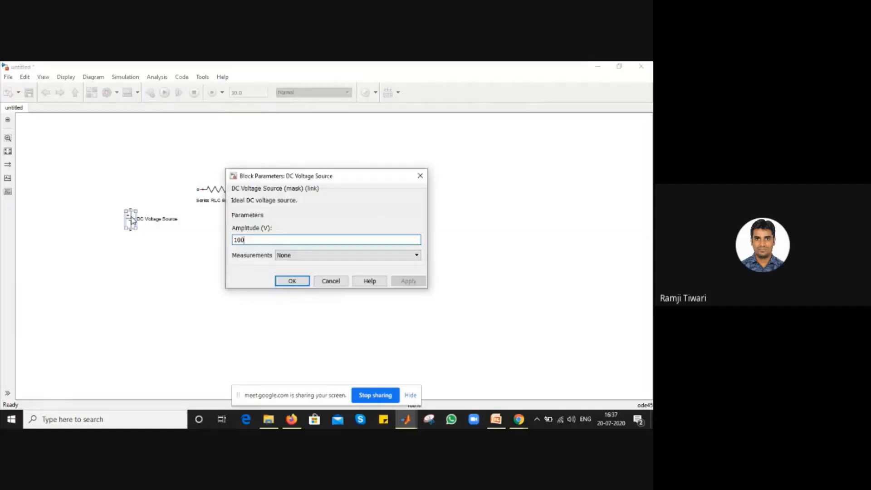
pyautogui.press('BackSpace')
pyautogui.press('BackSpace')
pyautogui.press('BackSpace')
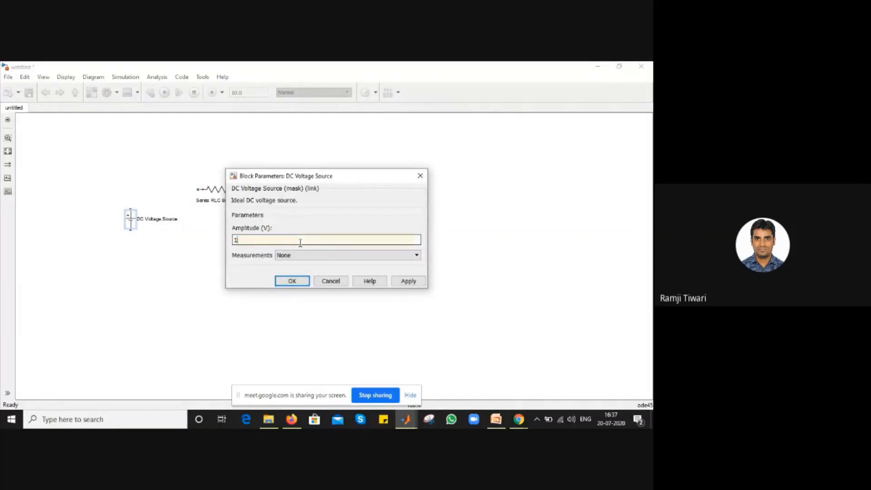
pyautogui.write('50')
pyautogui.click(408, 281)
pyautogui.click(291, 281)
pyautogui.click(296, 282)
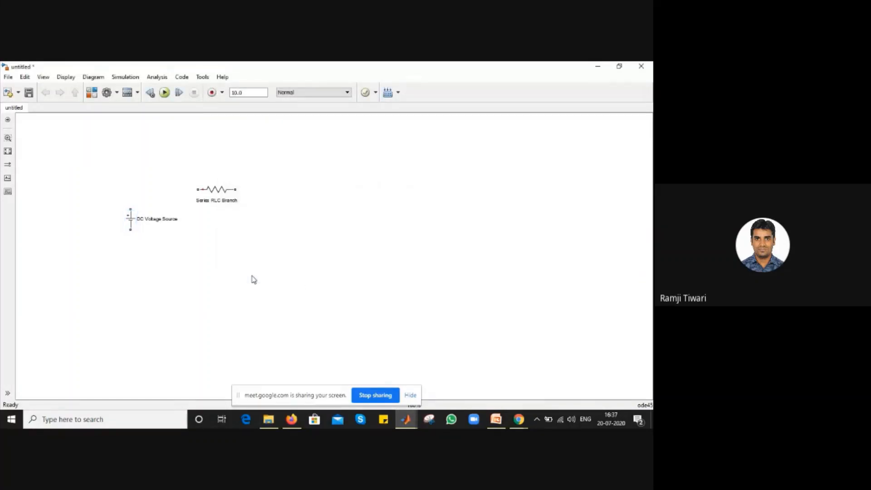
# Move the resistor branch further right of the DC Voltage Source and wire both terminals of the two blocks into a closed loop.
pyautogui.moveTo(220, 191); pyautogui.dragTo(263, 194)
pyautogui.click(166, 166)
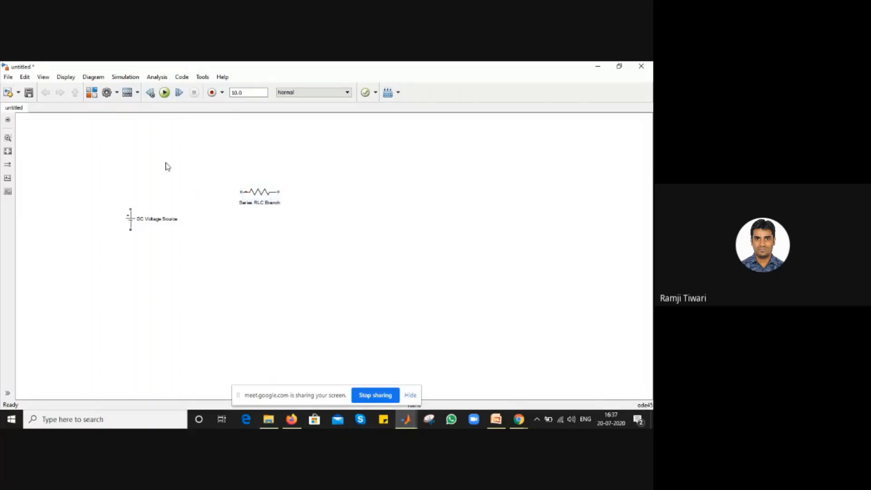
pyautogui.moveTo(131, 209); pyautogui.dragTo(242, 192)
pyautogui.click(262, 196)
pyautogui.moveTo(277, 192); pyautogui.dragTo(157, 242)
pyautogui.click(132, 222)
pyautogui.click(156, 230)
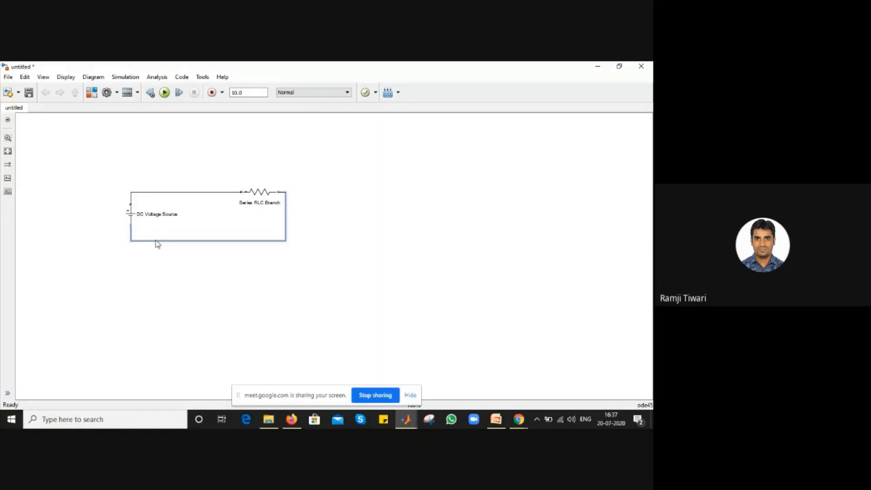
pyautogui.click(152, 174)
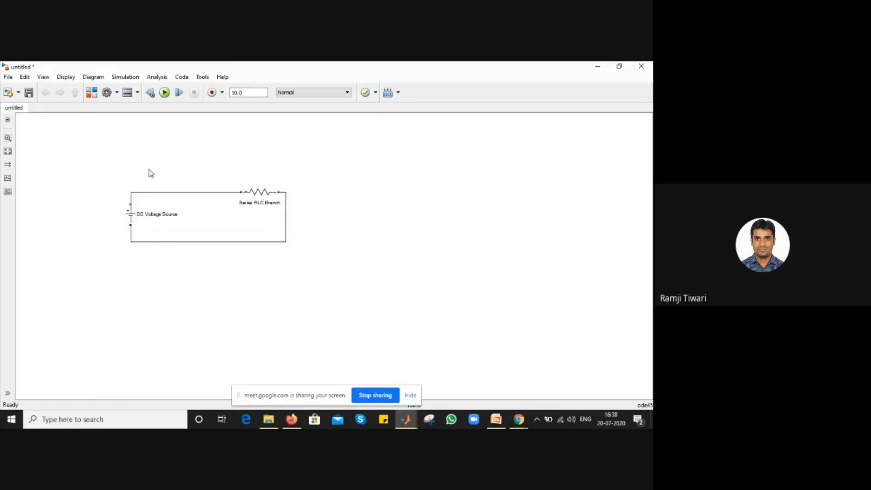
# Reopen the Simulink Library Browser and search the block library for "measurement".
pyautogui.click(91, 92)
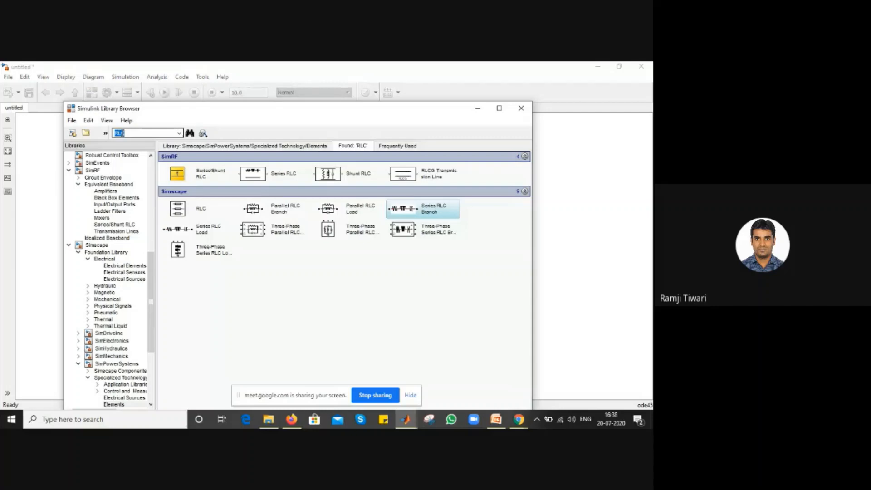
pyautogui.write('measurement')
pyautogui.press('Return')
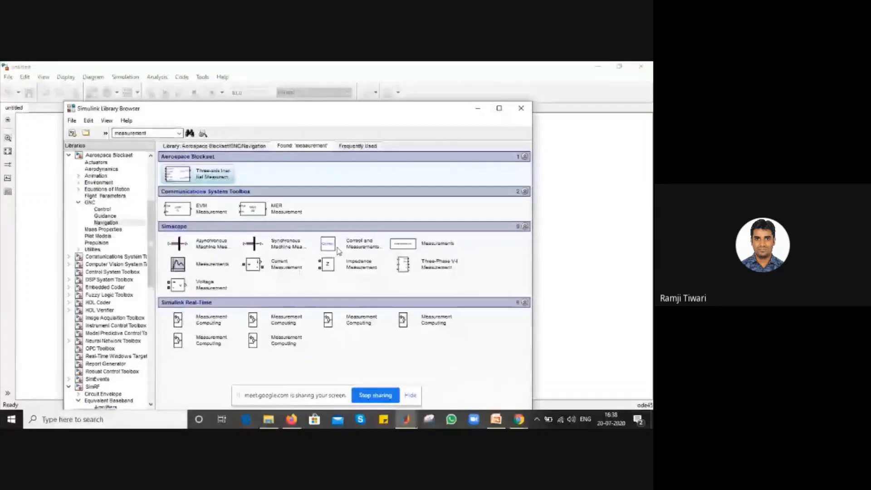
# Add the Simscape Current Measurement and Voltage Measurement blocks to the untitled model.
pyautogui.click(262, 264)
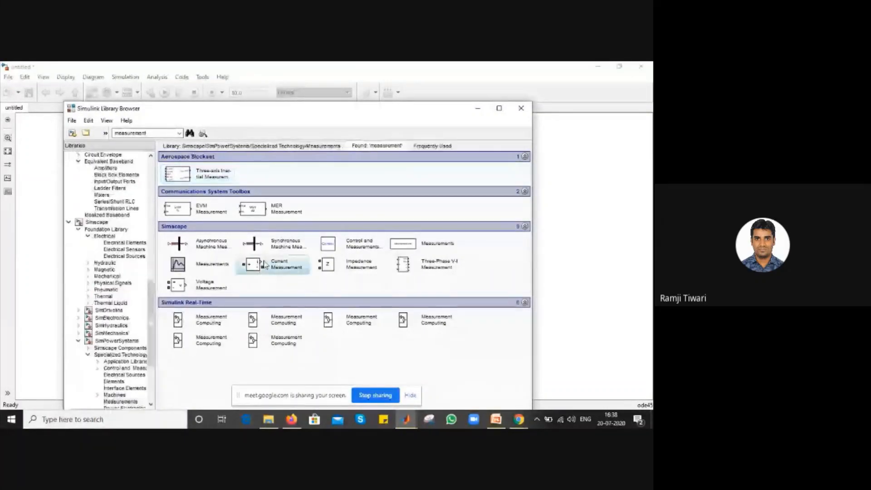
pyautogui.rightClick(265, 264)
pyautogui.click(272, 271)
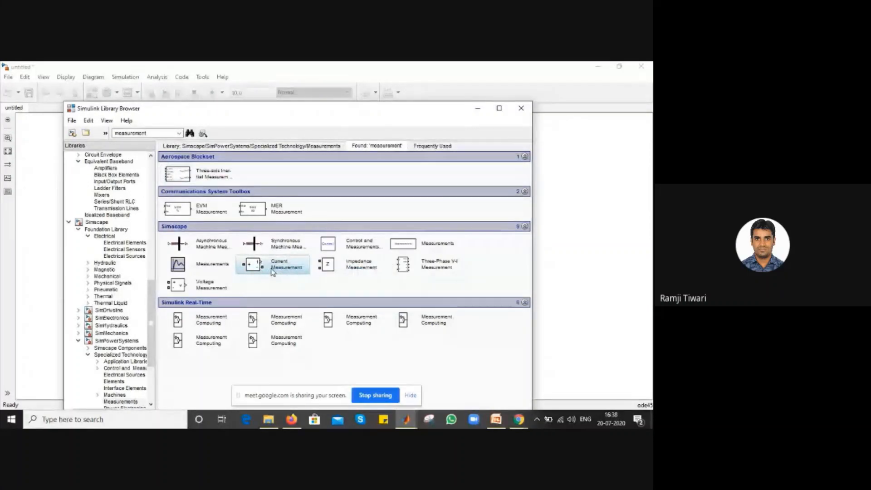
pyautogui.rightClick(223, 290)
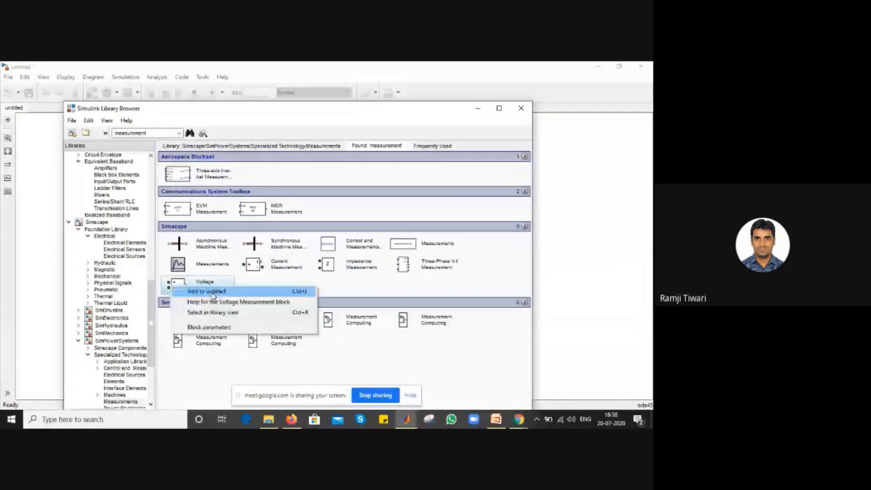
pyautogui.click(217, 295)
# Minimize the library browser and move the Voltage Measurement block above the Current Measurement block, right of the circuit.
pyautogui.click(479, 109)
pyautogui.moveTo(330, 241); pyautogui.dragTo(304, 181)
pyautogui.moveTo(359, 174); pyautogui.dragTo(356, 171)
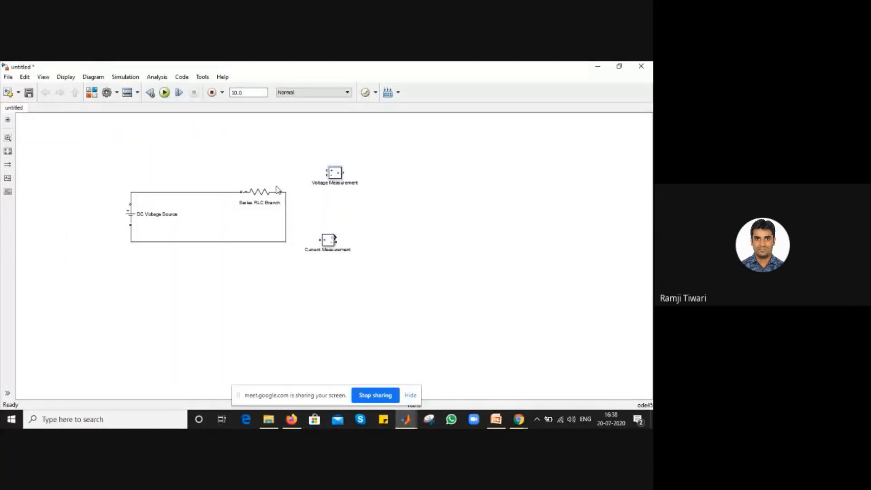
# Rotate the resistor branch to vertical on the loop's right side and straighten the connecting wires into a rectangular loop.
pyautogui.moveTo(254, 195); pyautogui.dragTo(271, 209)
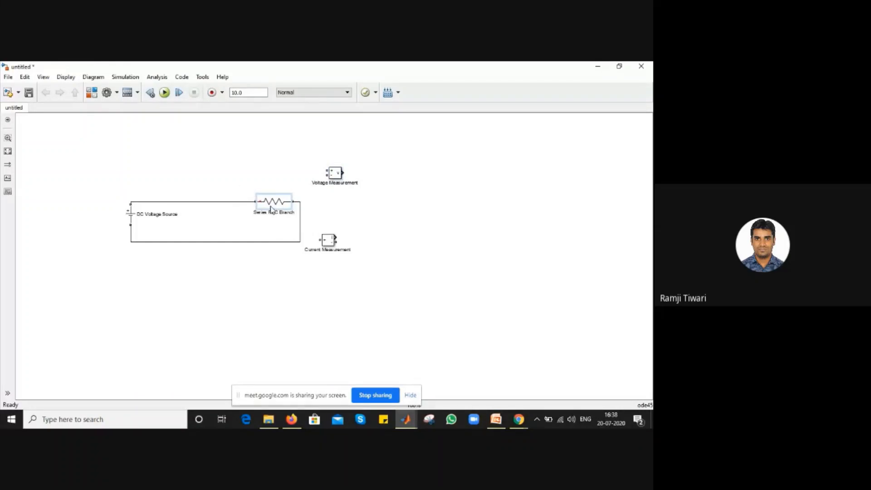
pyautogui.hotkey('ctrl', 'r')
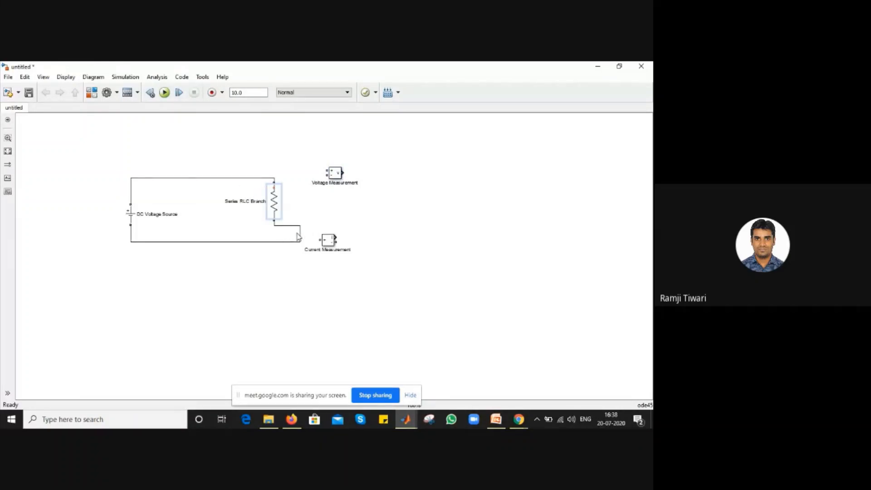
pyautogui.moveTo(293, 235); pyautogui.dragTo(275, 235)
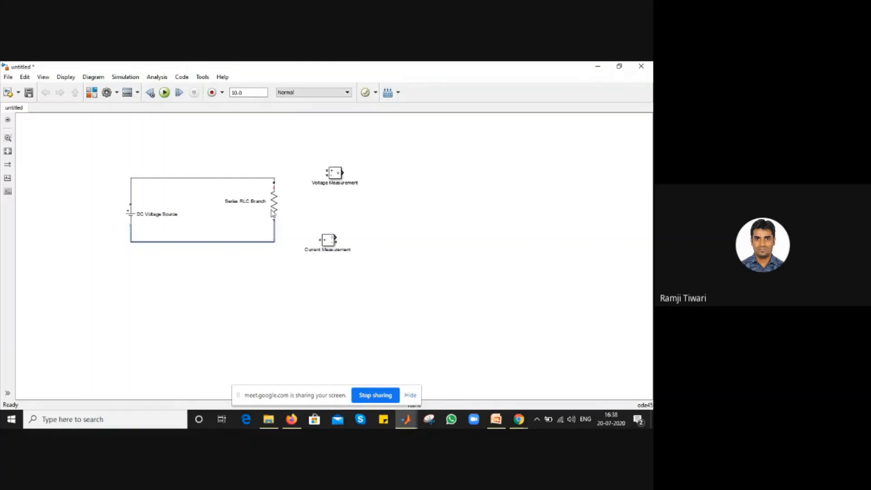
pyautogui.moveTo(271, 204); pyautogui.dragTo(273, 216)
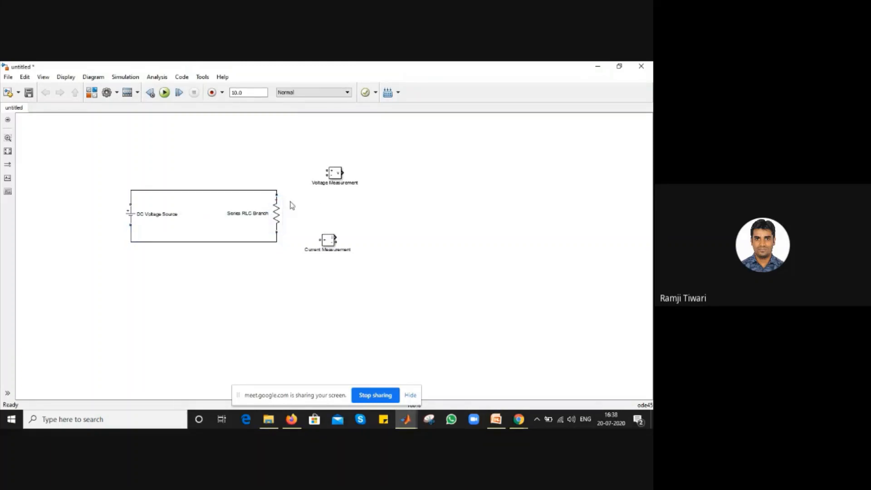
pyautogui.click(242, 193)
pyautogui.moveTo(242, 189); pyautogui.dragTo(241, 180)
# Move the Current Measurement block out of the way and connect the Voltage Measurement block's two inputs in parallel across the resistor branch.
pyautogui.moveTo(328, 240); pyautogui.dragTo(328, 242)
pyautogui.moveTo(348, 305); pyautogui.dragTo(350, 303)
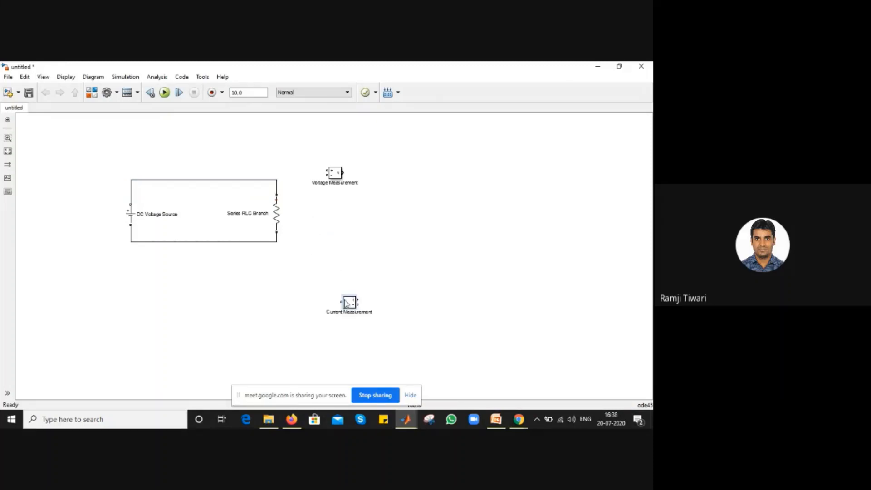
pyautogui.moveTo(335, 173); pyautogui.dragTo(277, 181)
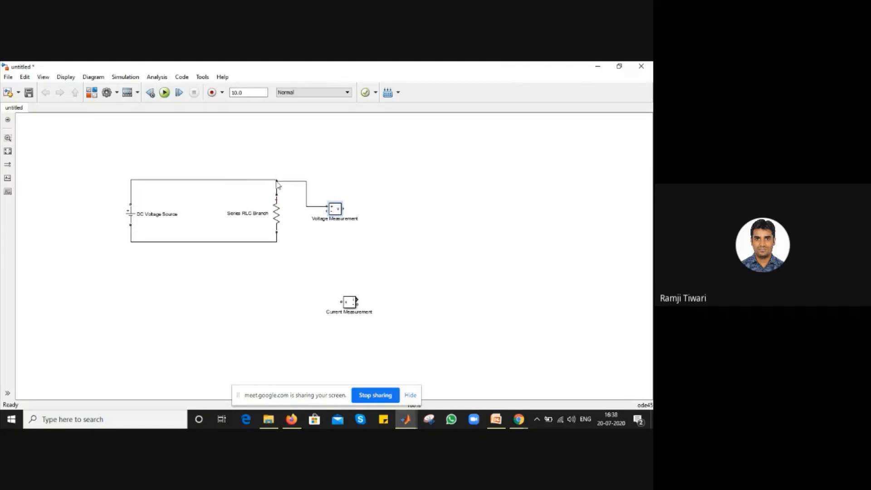
pyautogui.moveTo(326, 212); pyautogui.dragTo(276, 242)
# Replace the loop's upper wire with the Current Measurement block, wired in series between the DC Voltage Source and the Series RLC Branch.
pyautogui.moveTo(349, 301); pyautogui.dragTo(214, 153)
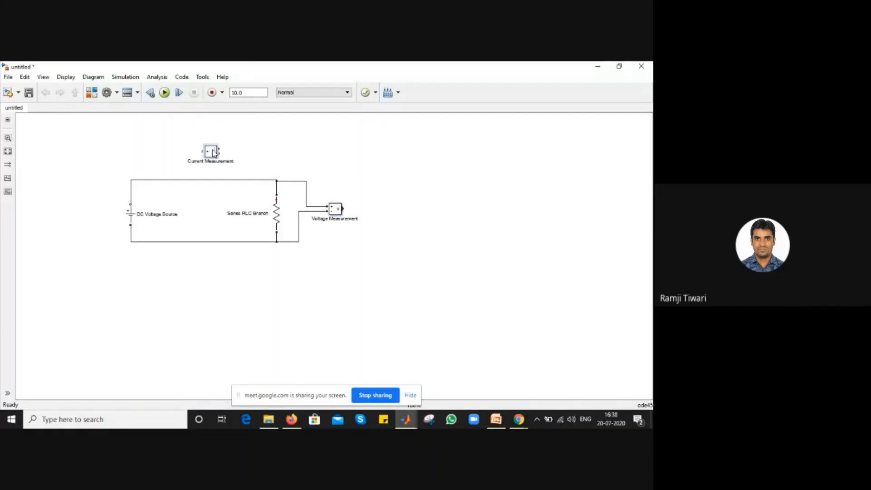
pyautogui.click(213, 181)
pyautogui.press('Delete')
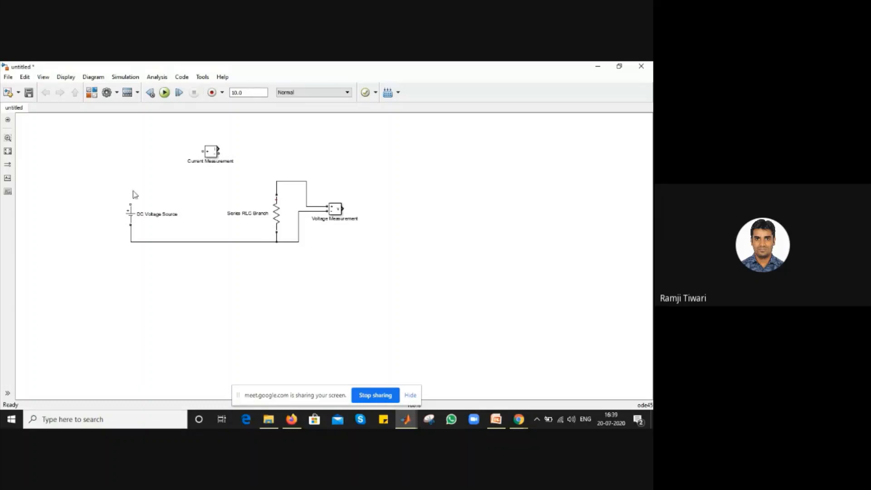
pyautogui.moveTo(131, 204)
pyautogui.mouseDown()
pyautogui.moveTo(197, 149)
pyautogui.moveTo(276, 181)
pyautogui.mouseUp()
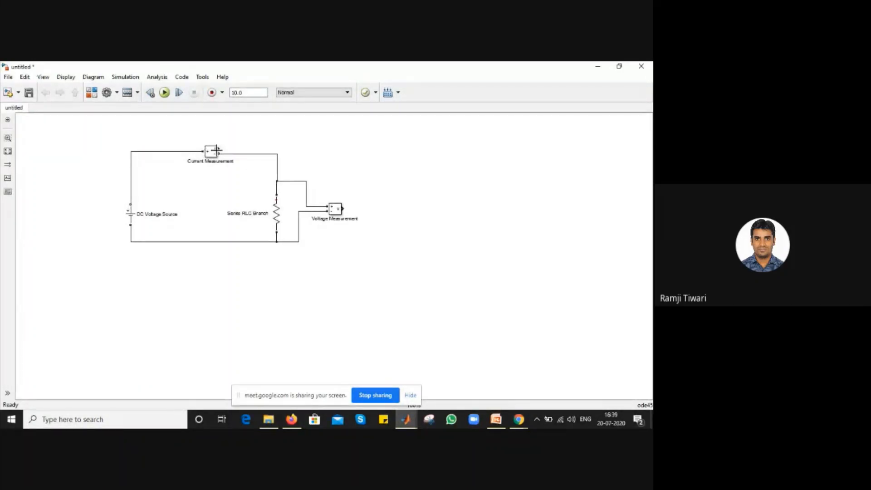
pyautogui.moveTo(211, 153); pyautogui.dragTo(211, 168)
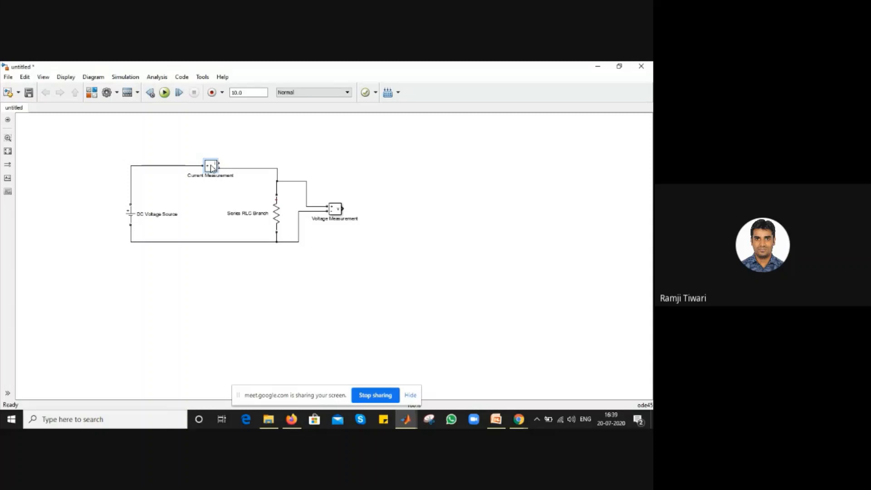
# Search the block library for Display and add the Simulink Display block to the untitled model.
pyautogui.click(92, 93)
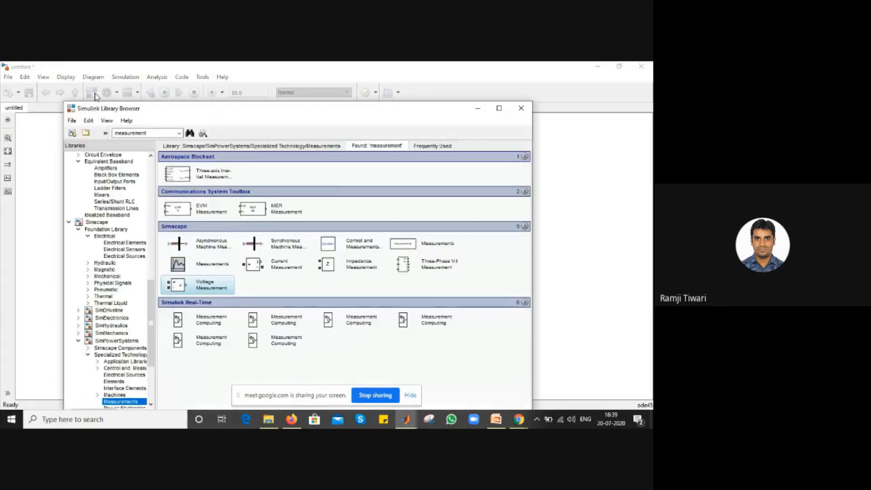
pyautogui.doubleClick(146, 133)
pyautogui.write('dis')
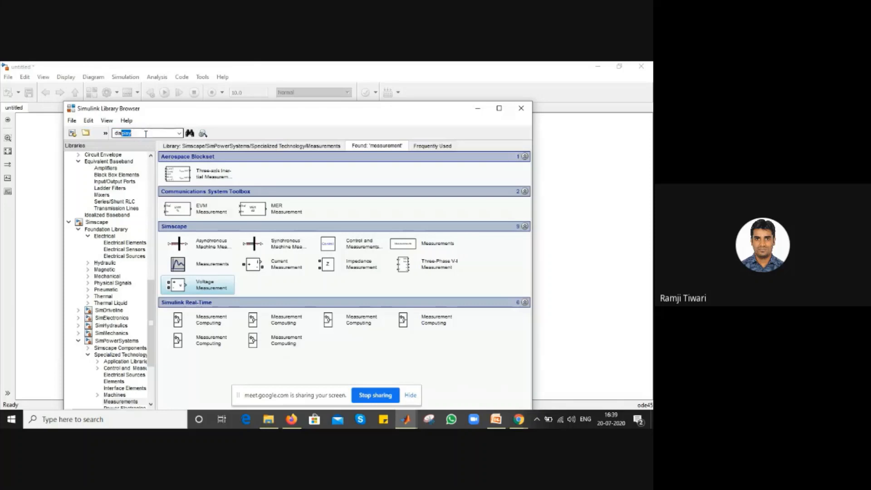
pyautogui.write('play')
pyautogui.press('Return')
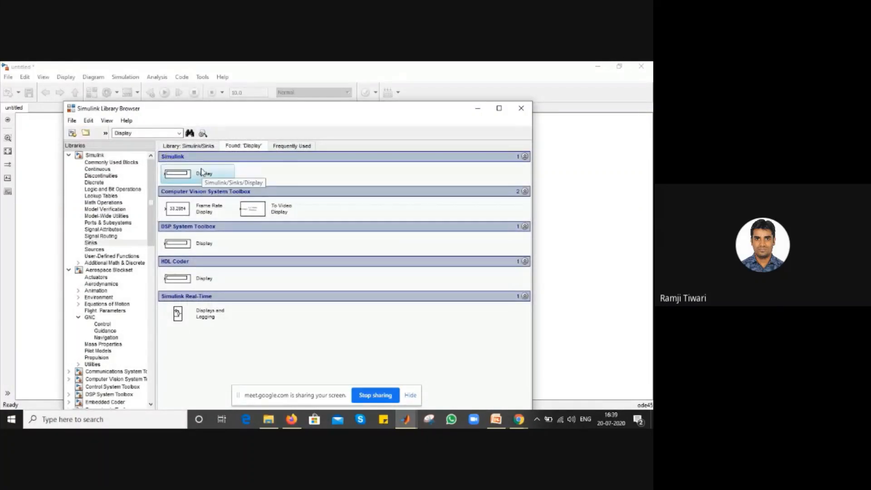
pyautogui.rightClick(202, 172)
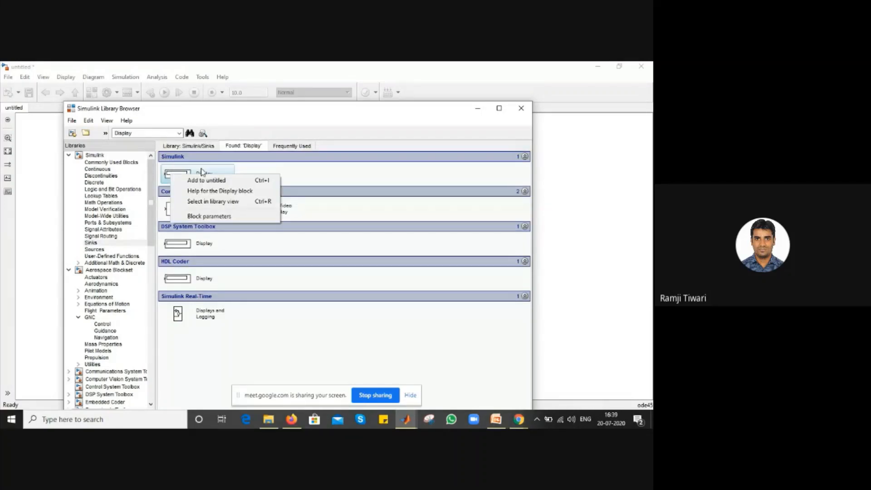
pyautogui.click(206, 180)
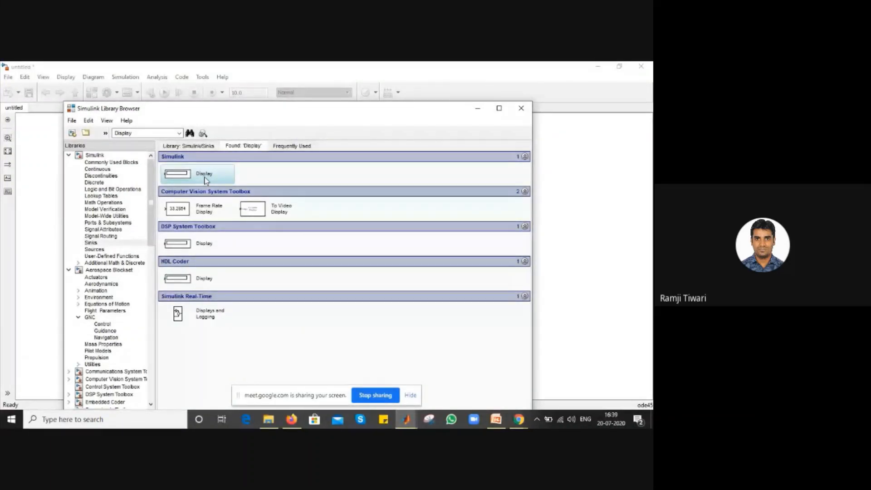
# Connect the Display block to the Current Measurement output and a copy of it to the Voltage Measurement output, discarding any surplus copy.
pyautogui.moveTo(204, 180); pyautogui.dragTo(217, 163)
pyautogui.moveTo(296, 155); pyautogui.dragTo(283, 154)
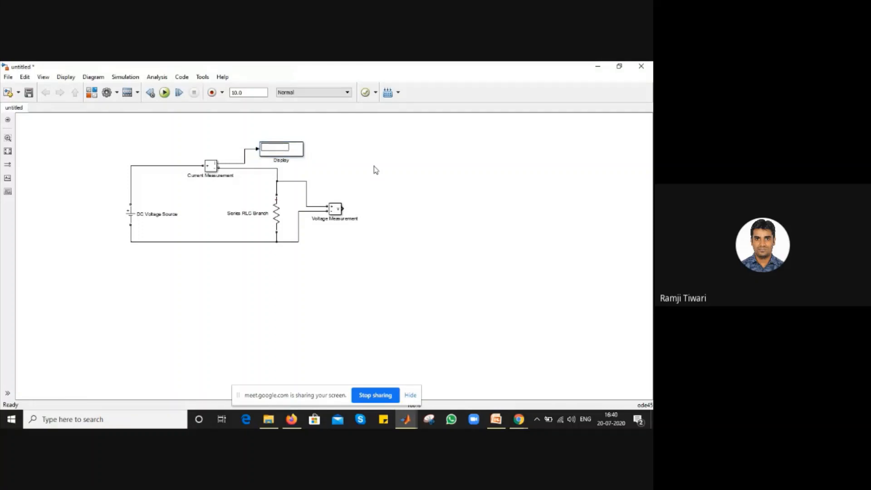
pyautogui.moveTo(289, 151)
pyautogui.mouseDown()
pyautogui.moveTo(417, 195)
pyautogui.moveTo(421, 207)
pyautogui.moveTo(344, 208)
pyautogui.mouseUp()
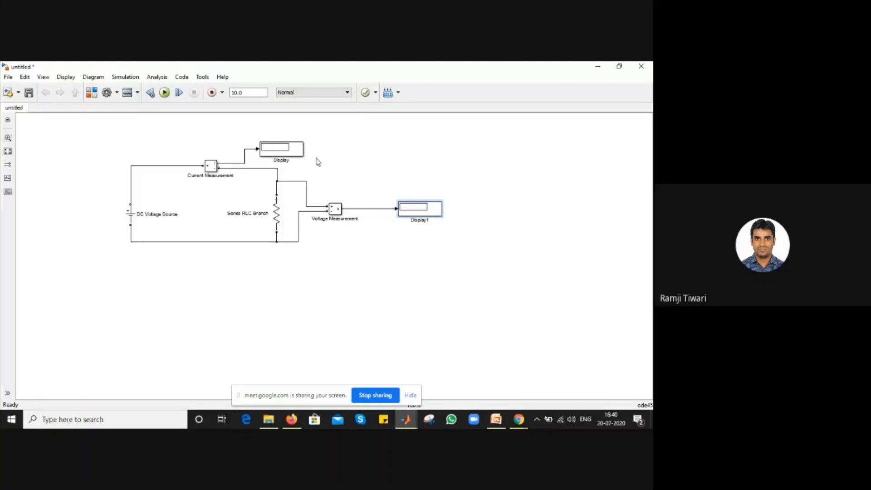
pyautogui.keyDown('ctrl'); pyautogui.moveTo(290, 144); pyautogui.dragTo(365, 145); pyautogui.keyUp('ctrl')
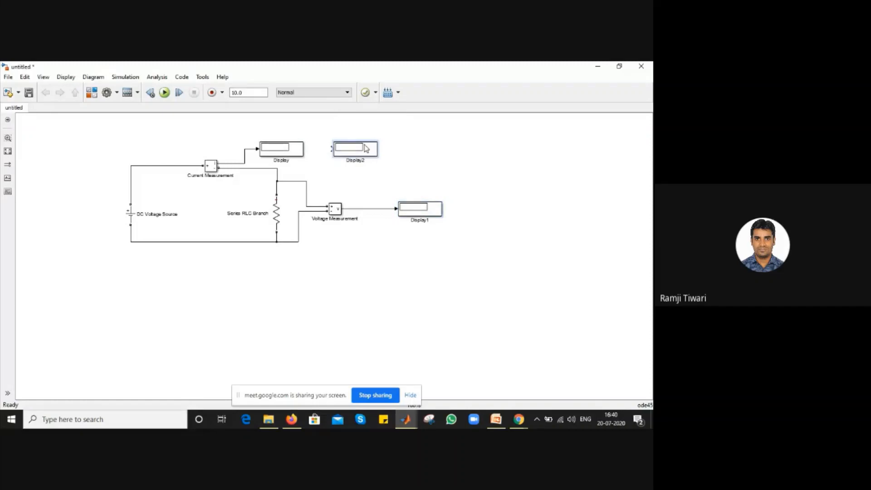
pyautogui.press('Delete')
# Search the block library for scope, add the Simulink Scope block to the untitled model, and minimize the library browser.
pyautogui.click(91, 93)
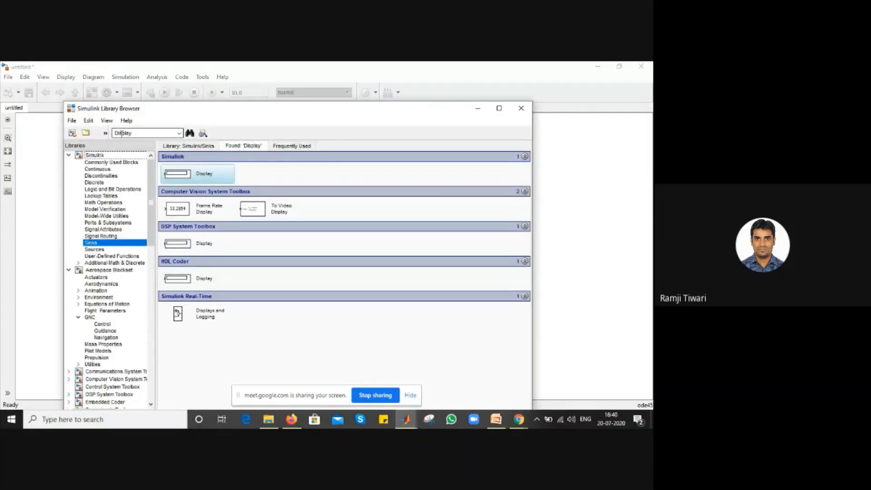
pyautogui.doubleClick(122, 133)
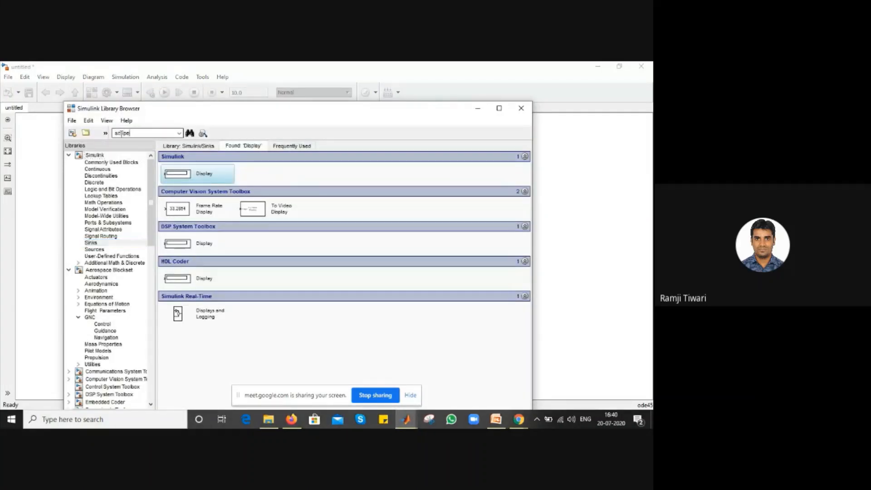
pyautogui.write('scope')
pyautogui.press('Return')
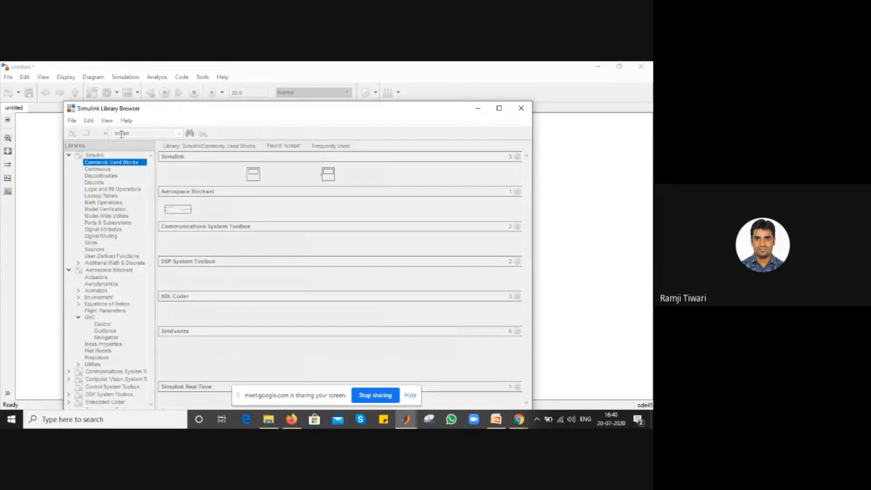
pyautogui.rightClick(191, 174)
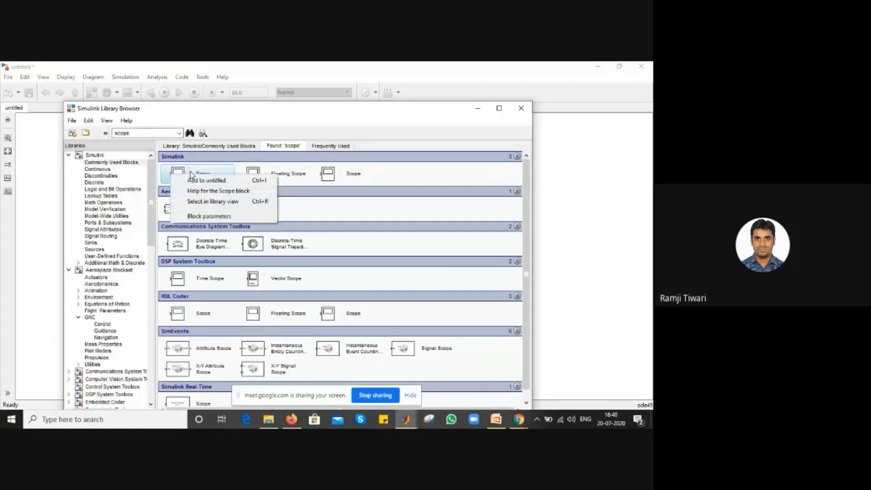
pyautogui.click(197, 181)
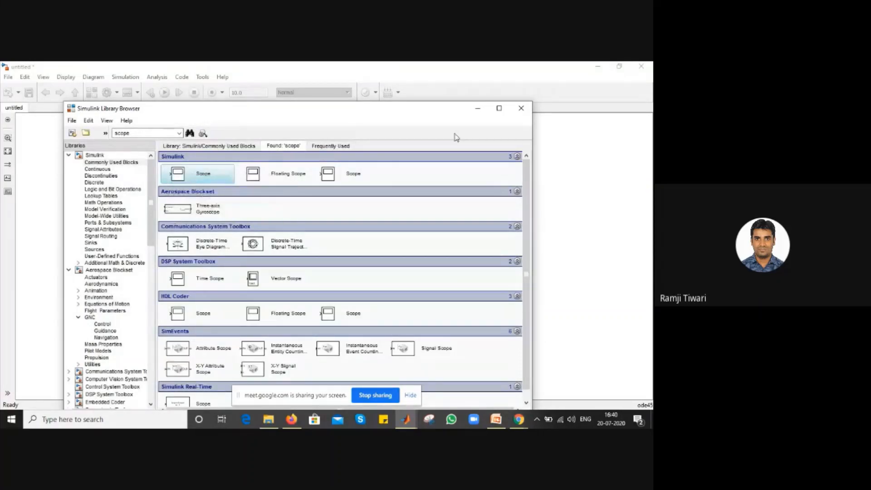
pyautogui.click(477, 109)
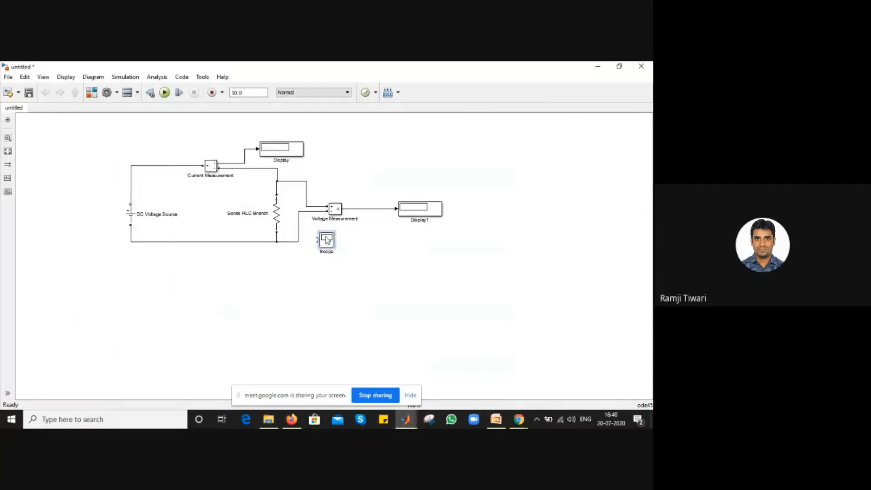
# Branch the current signal to the Scope above its Display, and the voltage signal to a copied Scope above the other Display.
pyautogui.moveTo(345, 243)
pyautogui.mouseDown()
pyautogui.moveTo(339, 223)
pyautogui.moveTo(372, 168)
pyautogui.moveTo(372, 146)
pyautogui.moveTo(246, 150)
pyautogui.mouseUp()
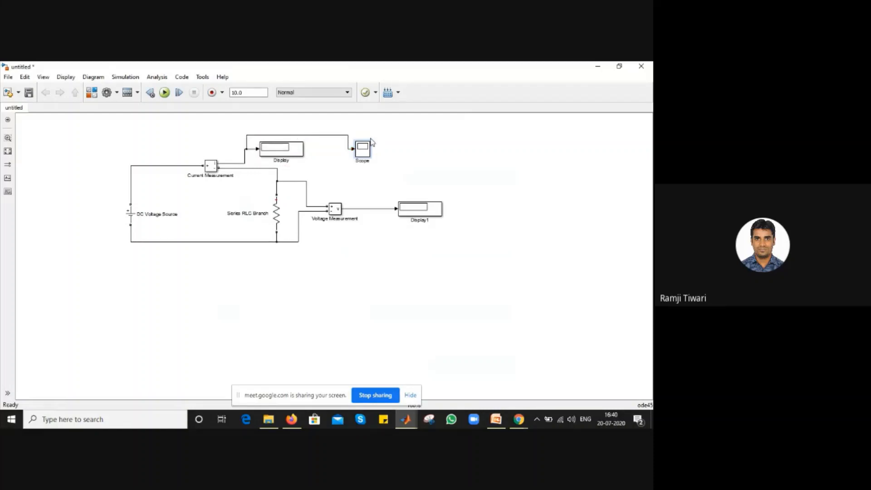
pyautogui.moveTo(366, 150)
pyautogui.mouseDown()
pyautogui.moveTo(280, 133)
pyautogui.moveTo(381, 146)
pyautogui.moveTo(389, 175)
pyautogui.moveTo(369, 209)
pyautogui.mouseUp()
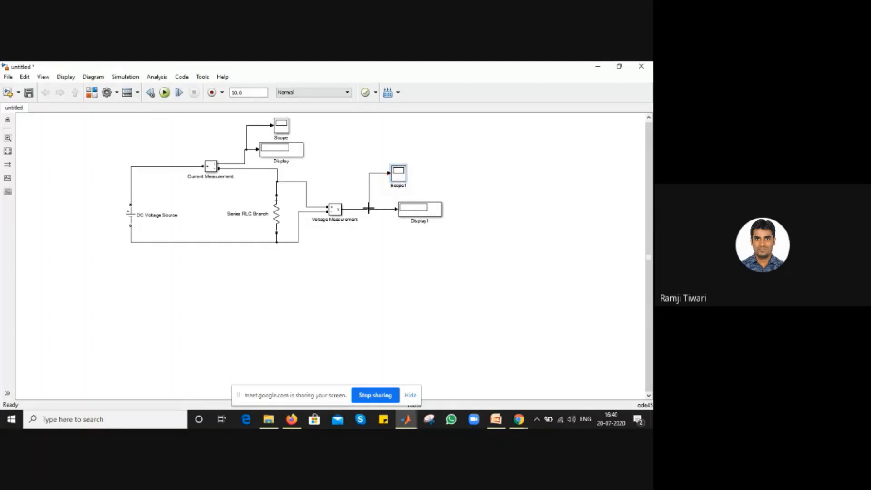
pyautogui.click(351, 158)
# Rename the scope on the current signal as I (A).
pyautogui.doubleClick(286, 138)
pyautogui.press('BackSpace')
pyautogui.write('I(A)')
pyautogui.click(339, 150)
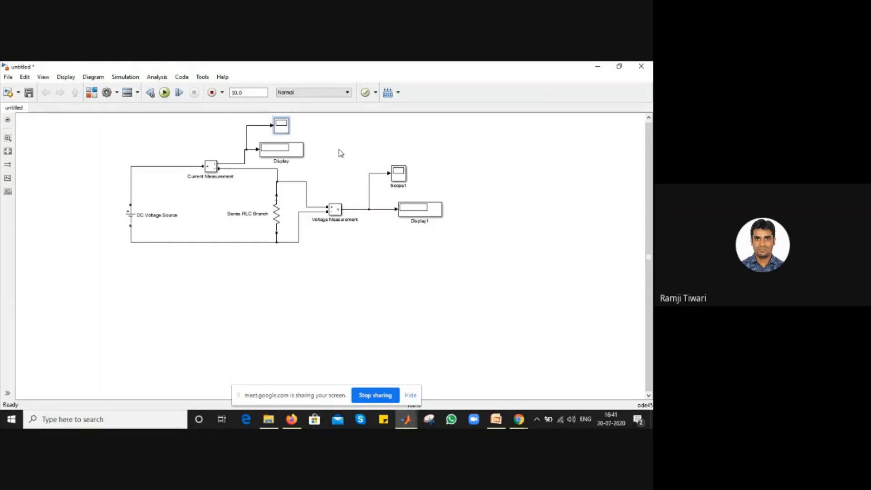
# Rename the display on the current signal as I(A)*.
pyautogui.click(280, 156)
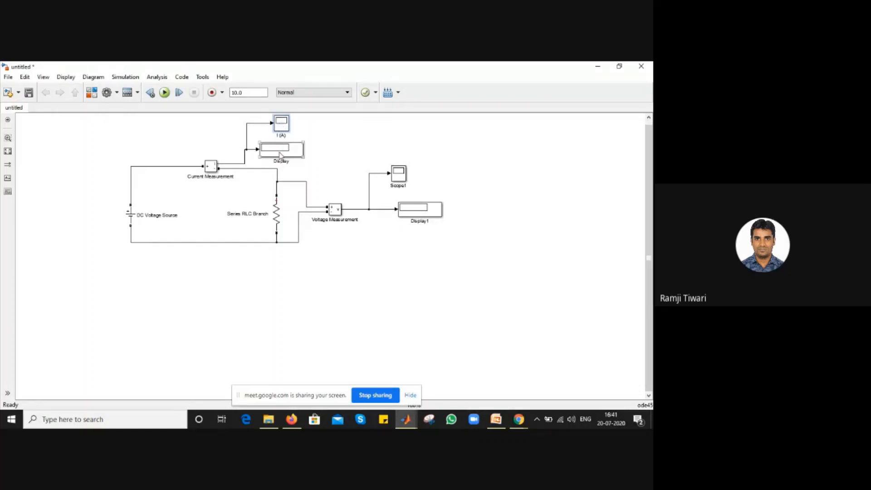
pyautogui.doubleClick(281, 160)
pyautogui.write('I (A)')
pyautogui.press('BackSpace')
pyautogui.press('BackSpace')
pyautogui.press('BackSpace')
pyautogui.write('(A')
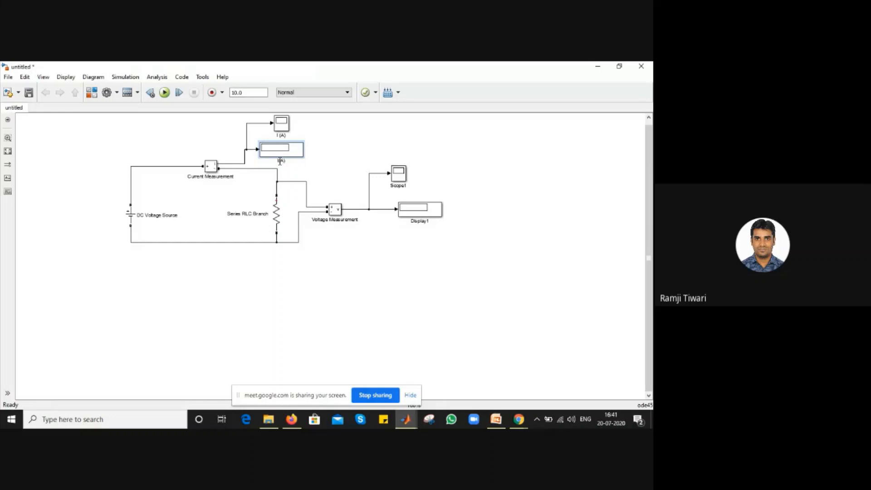
pyautogui.write(')')
pyautogui.click(338, 146)
# Move the DC Voltage Source slightly up and add 50 V as a second line to its label.
pyautogui.click(131, 216)
pyautogui.moveTo(134, 218); pyautogui.dragTo(134, 203)
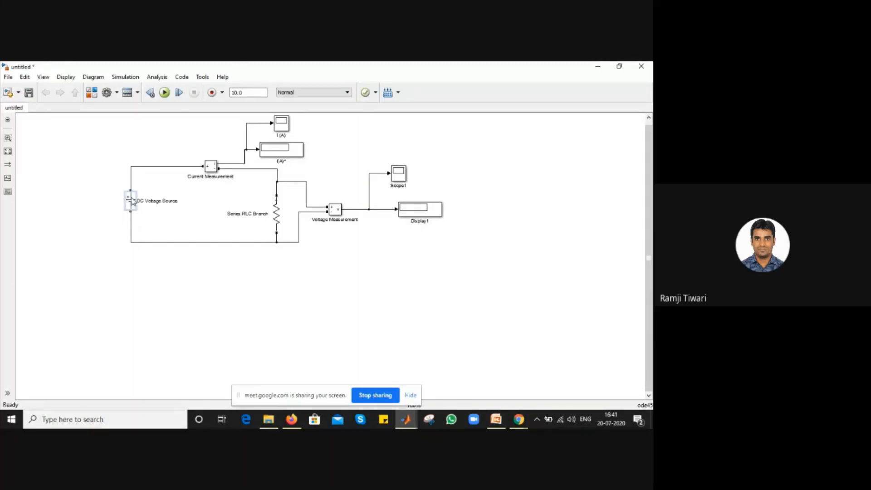
pyautogui.click(174, 201)
pyautogui.write('50 V')
pyautogui.click(237, 197)
# Add the value label 10 Ohms above the Series RLC Branch name.
pyautogui.click(257, 211)
pyautogui.doubleClick(280, 211)
pyautogui.click(422, 162)
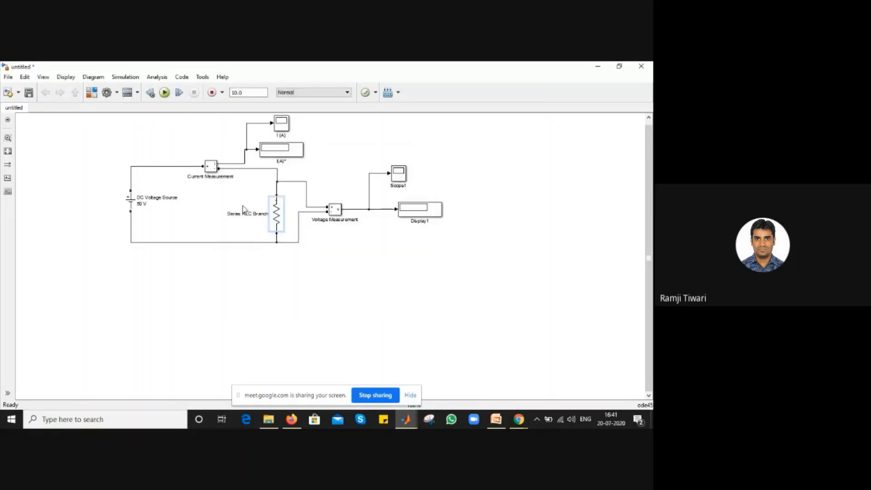
pyautogui.doubleClick(245, 203)
pyautogui.write('10 Ohms')
pyautogui.click(253, 193)
# Search the block library for powergui, add the block to the untitled model, and place it in the canvas's upper-left corner.
pyautogui.click(92, 96)
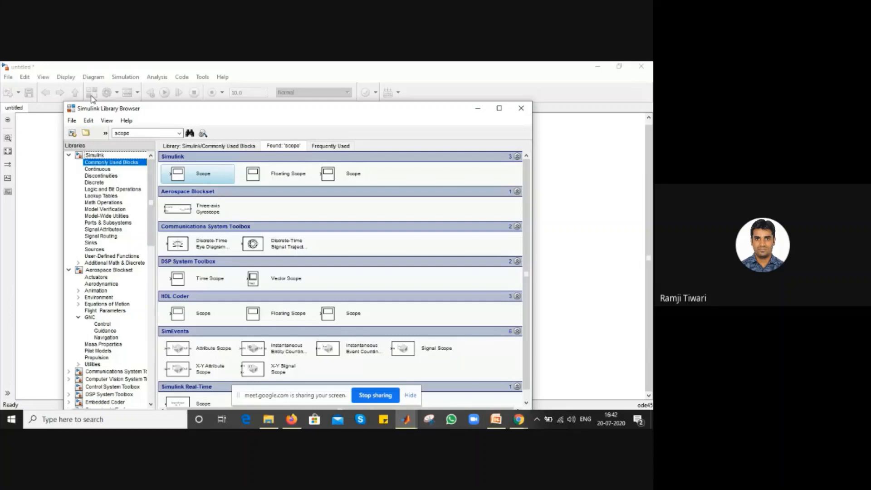
pyautogui.doubleClick(123, 133)
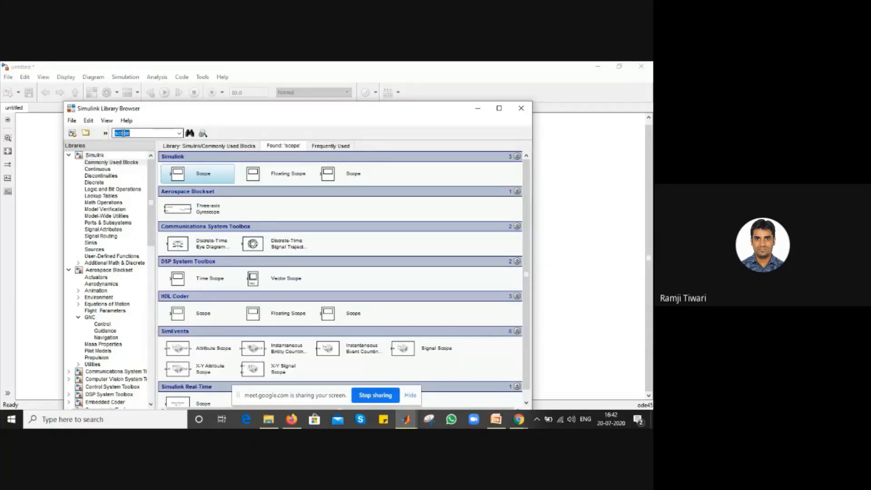
pyautogui.write('powergui')
pyautogui.press('Return')
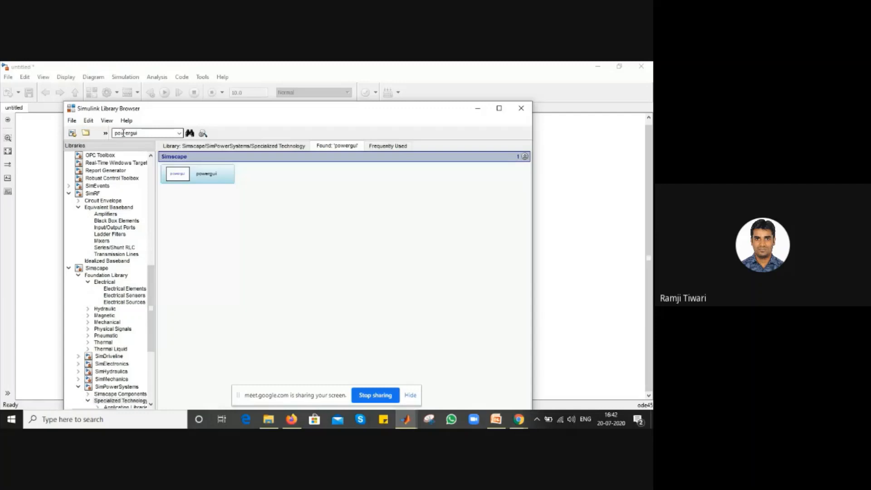
pyautogui.rightClick(202, 176)
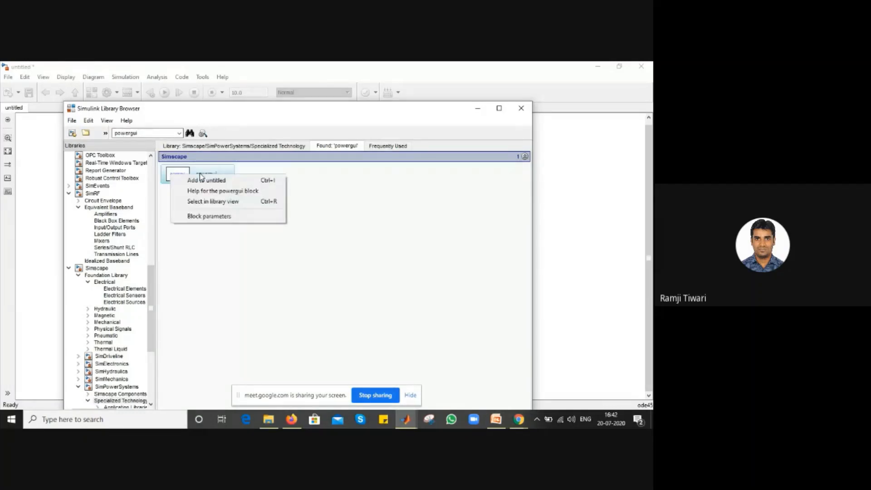
pyautogui.click(201, 179)
pyautogui.click(479, 112)
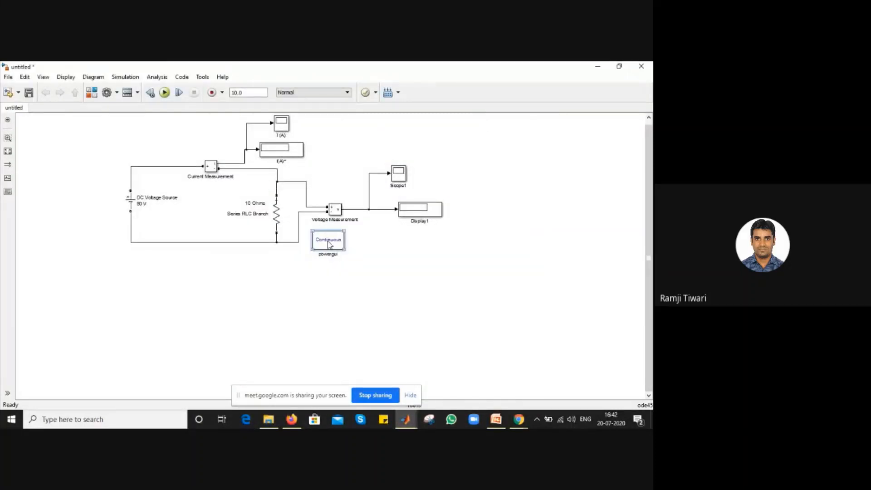
pyautogui.moveTo(330, 245); pyautogui.dragTo(64, 136)
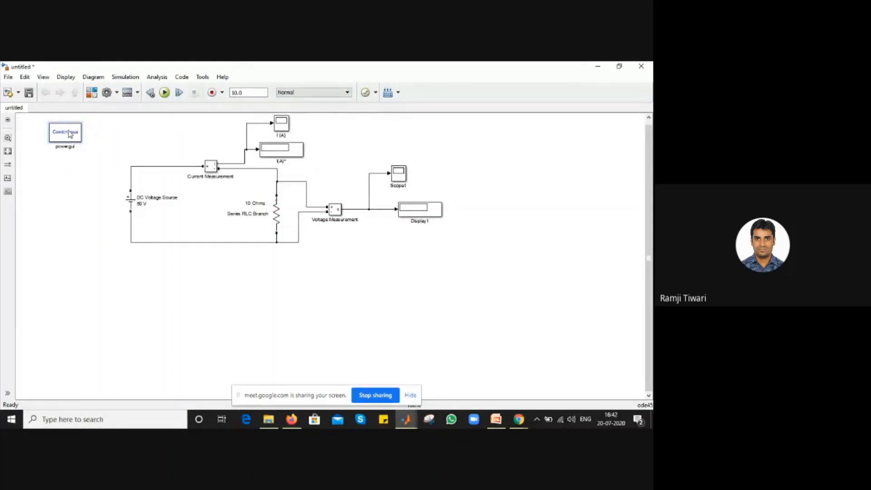
# Review the simulation type options in the powergui block's solver parameters and close the parameters without changes.
pyautogui.click(70, 135)
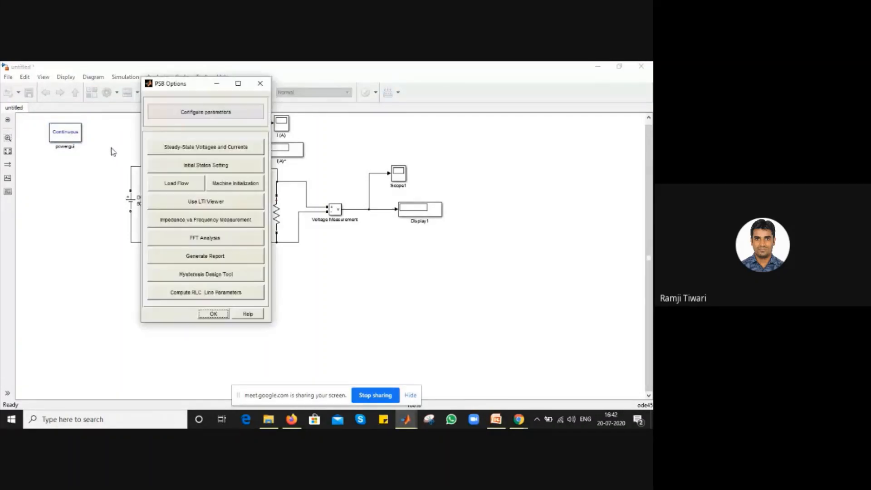
pyautogui.click(180, 117)
pyautogui.click(184, 141)
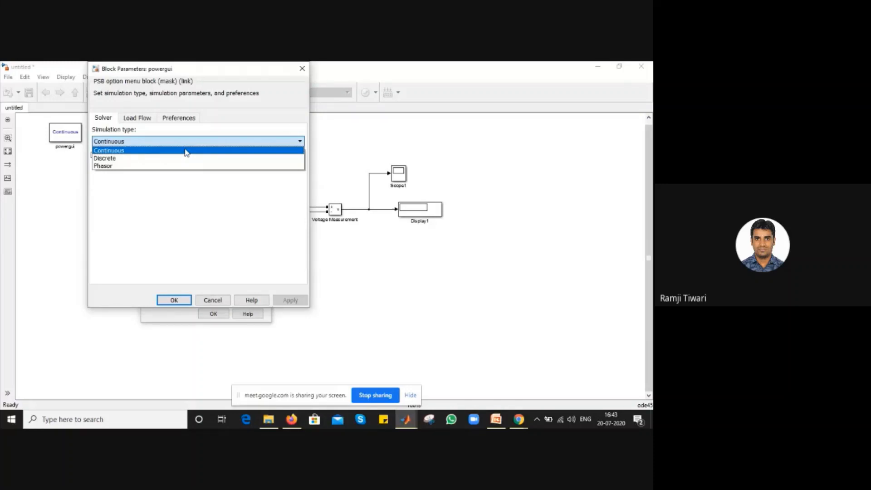
pyautogui.click(301, 69)
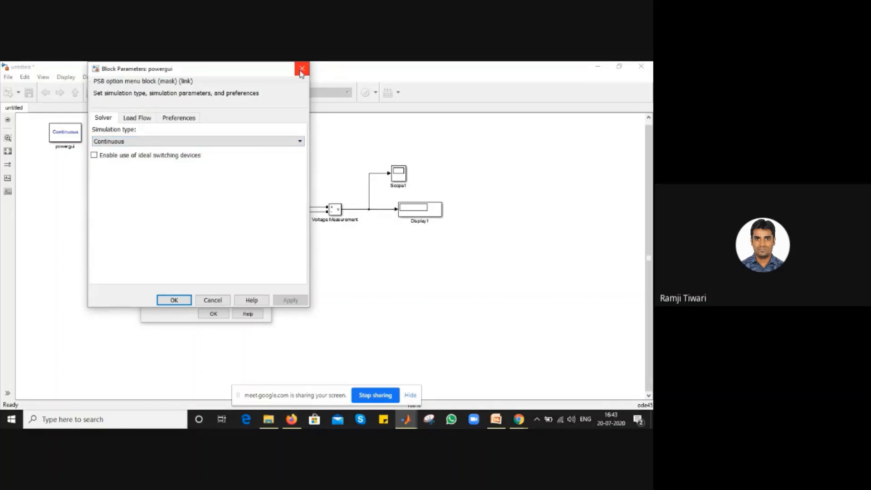
pyautogui.click(301, 69)
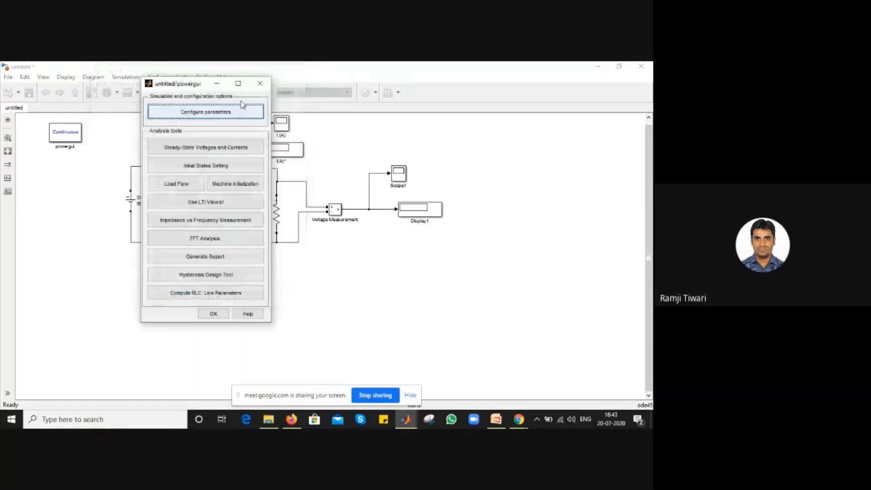
# Close the powergui window, set the simulation stop time to 0.1, and run the simulation.
pyautogui.click(262, 83)
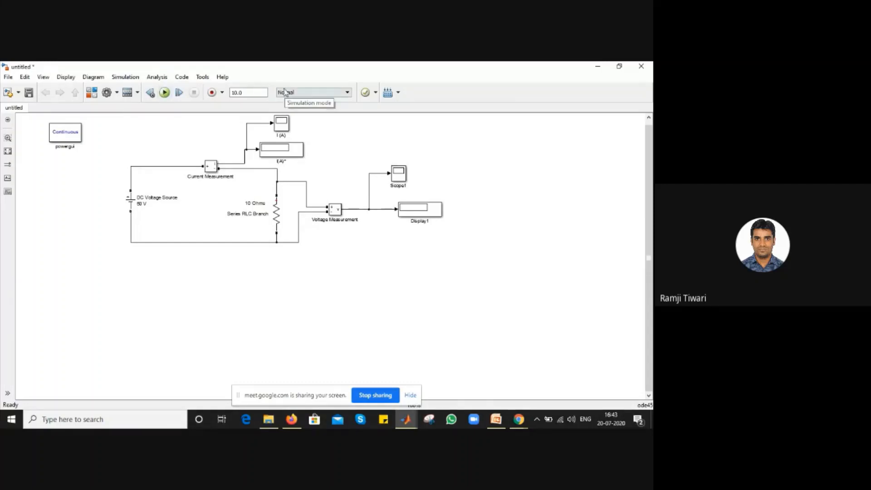
pyautogui.doubleClick(256, 90)
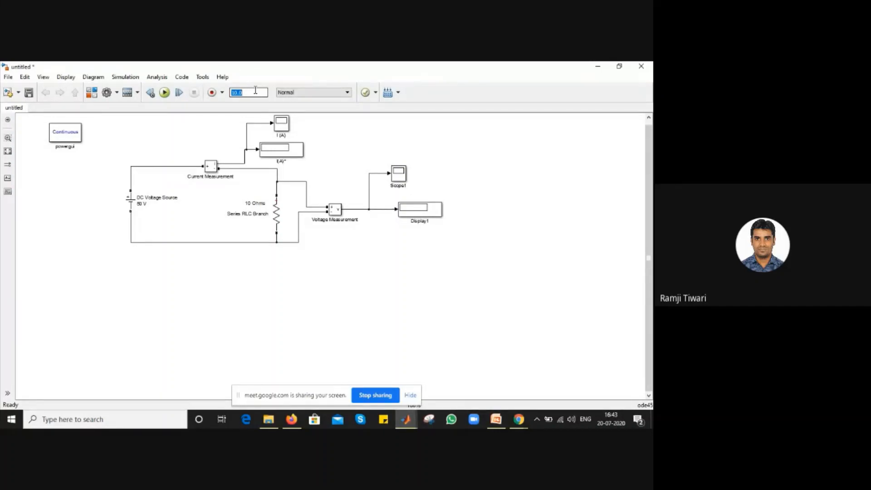
pyautogui.write('0.1')
pyautogui.doubleClick(241, 93)
pyautogui.click(165, 92)
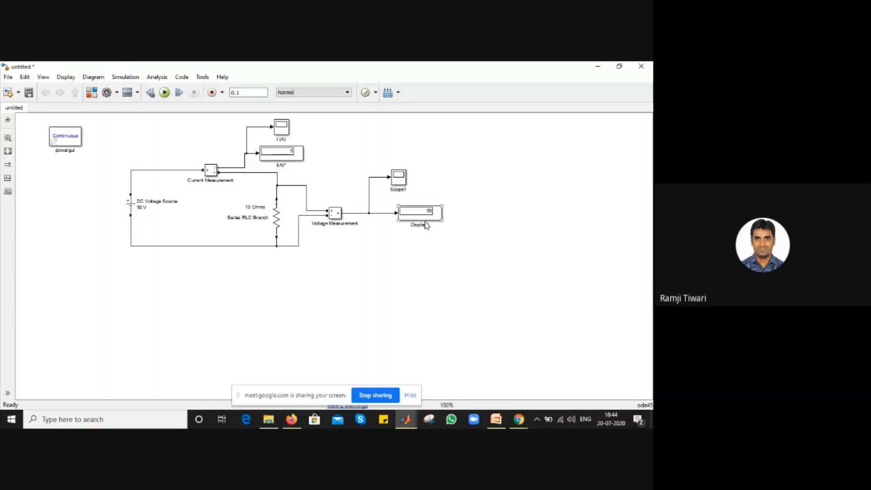
# View the current waveform in the I (A) scope, maximized and autoscaled, and close the scope.
pyautogui.click(132, 208)
pyautogui.click(288, 160)
pyautogui.click(167, 190)
pyautogui.doubleClick(255, 93)
pyautogui.click(282, 128)
pyautogui.doubleClick(282, 129)
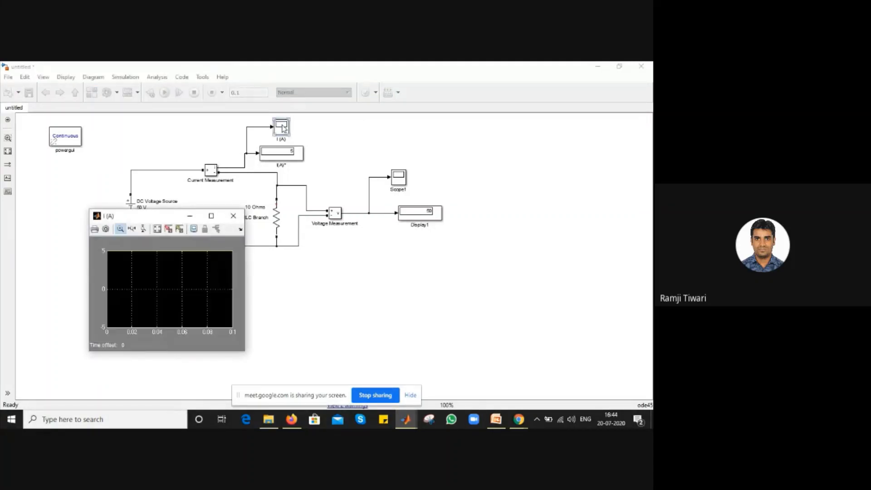
pyautogui.click(214, 218)
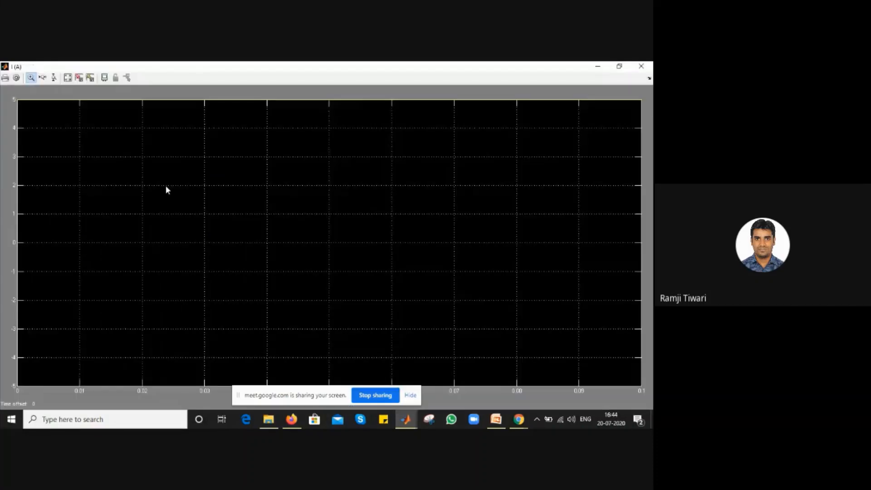
pyautogui.click(68, 79)
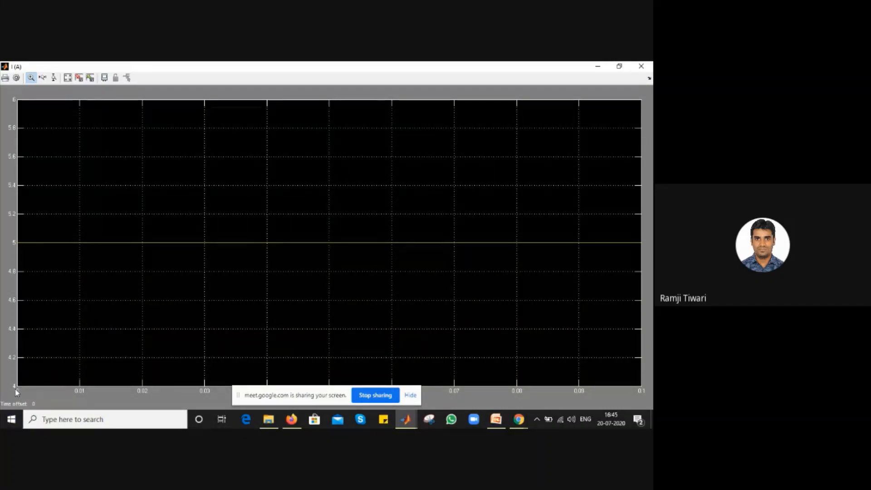
pyautogui.click(640, 68)
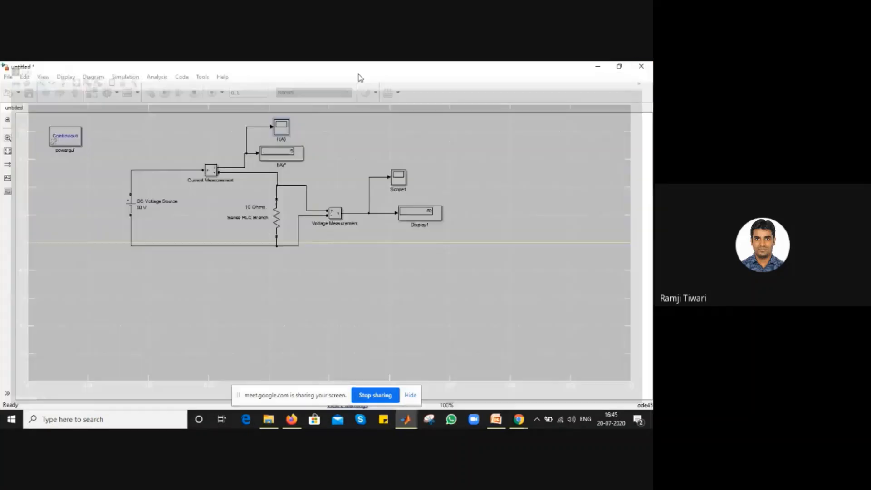
# Rerun the simulation with a stop time of 100 and view the autoscaled voltage waveform in Scope1.
pyautogui.write('100')
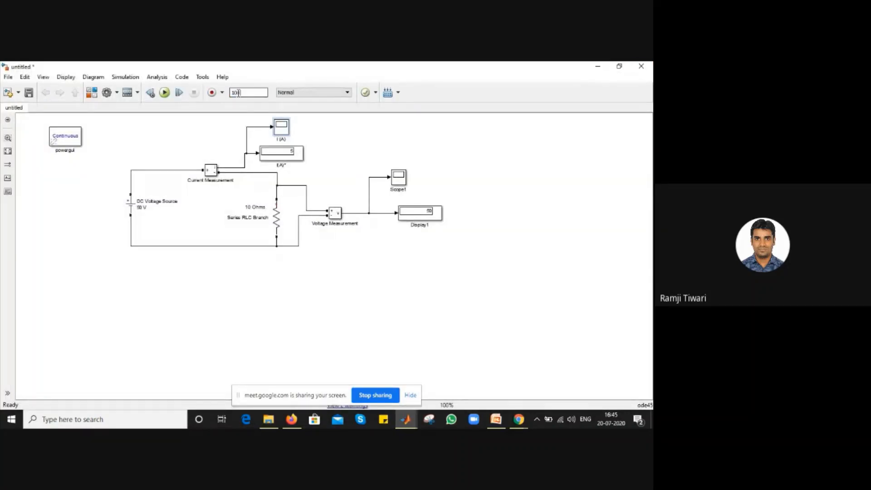
pyautogui.click(164, 93)
pyautogui.click(395, 178)
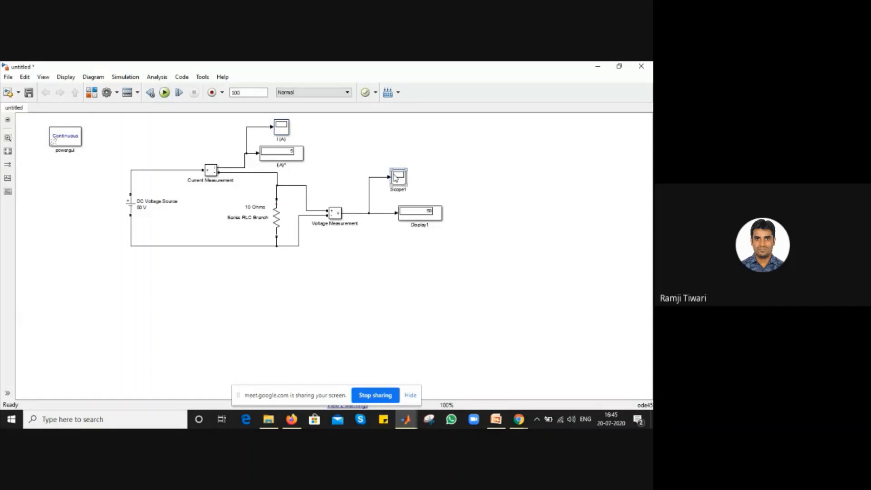
pyautogui.doubleClick(394, 178)
pyautogui.click(213, 216)
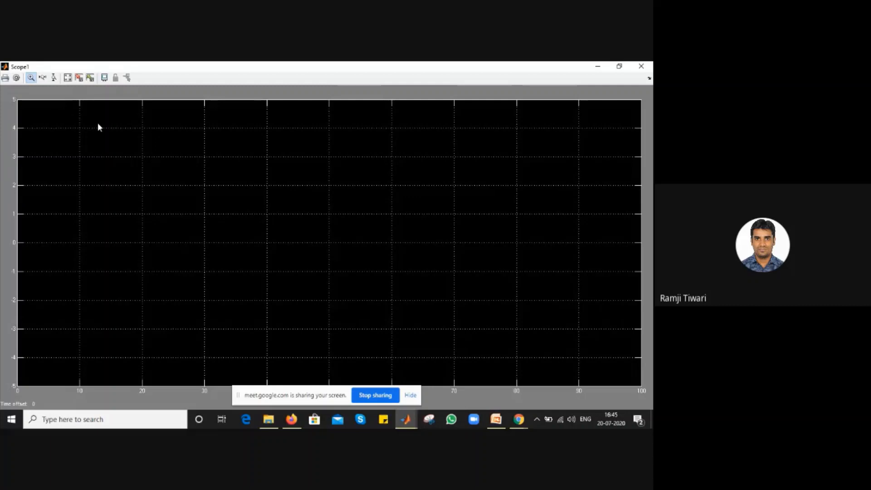
pyautogui.click(70, 79)
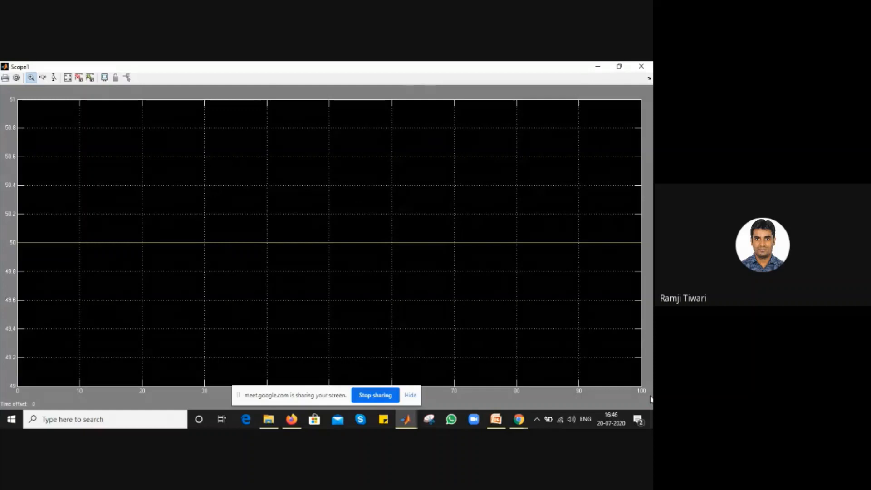
pyautogui.click(642, 67)
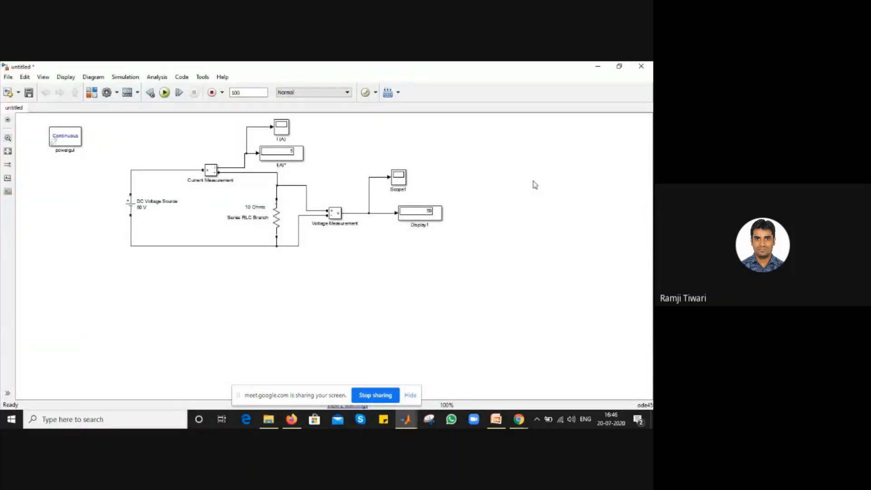
# Switch to the PowerPoint presentation, examine the KCL circuit on the Simulink slide, and return to the model.
pyautogui.click(496, 419)
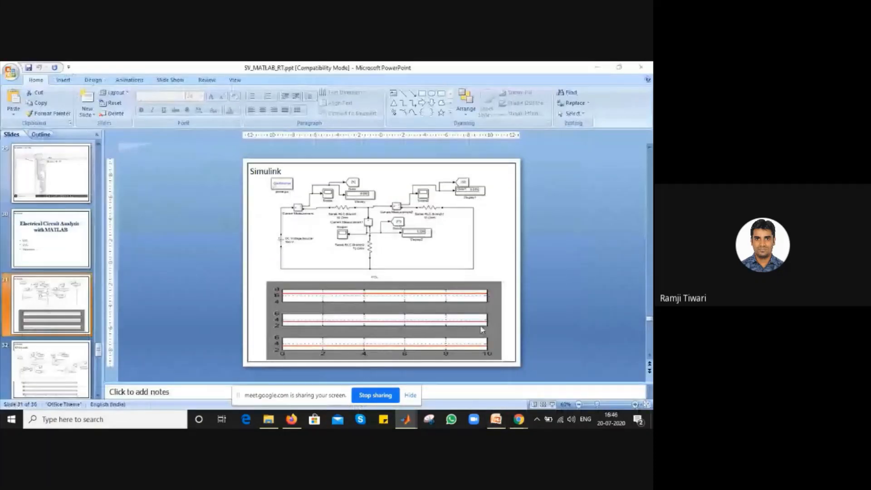
pyautogui.click(534, 402)
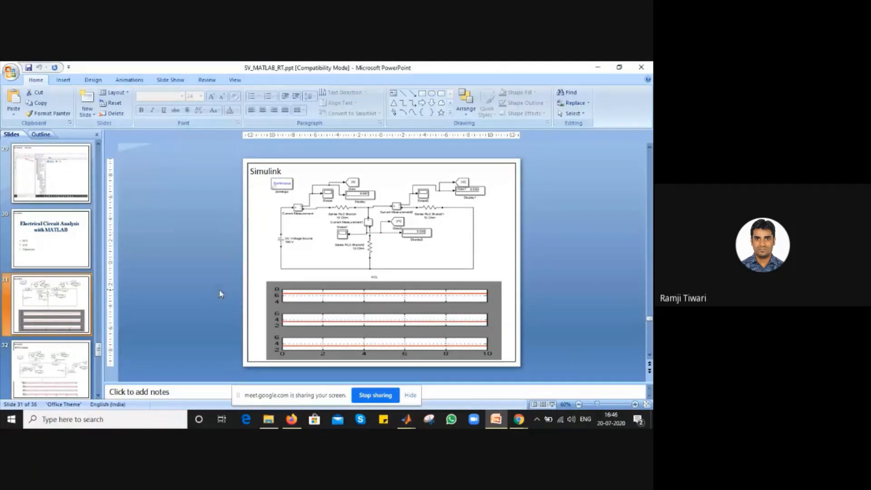
pyautogui.click(598, 67)
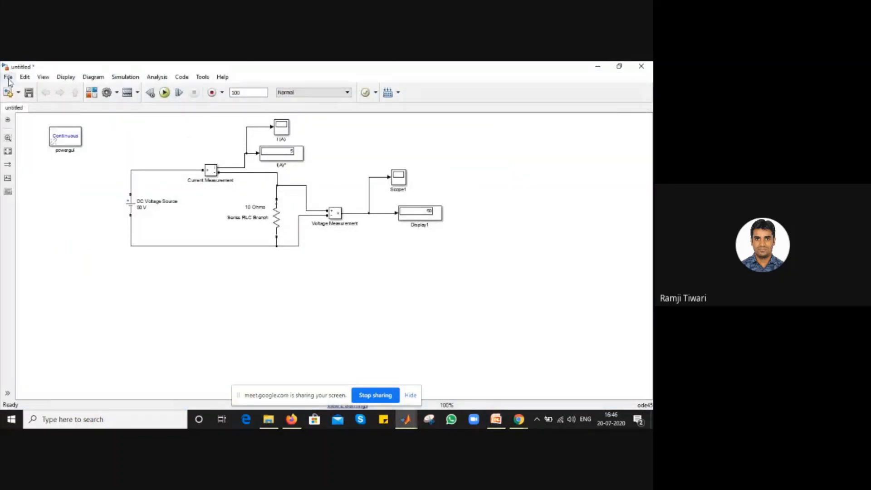
# Create a new blank Simulink model and maximize its window.
pyautogui.click(8, 78)
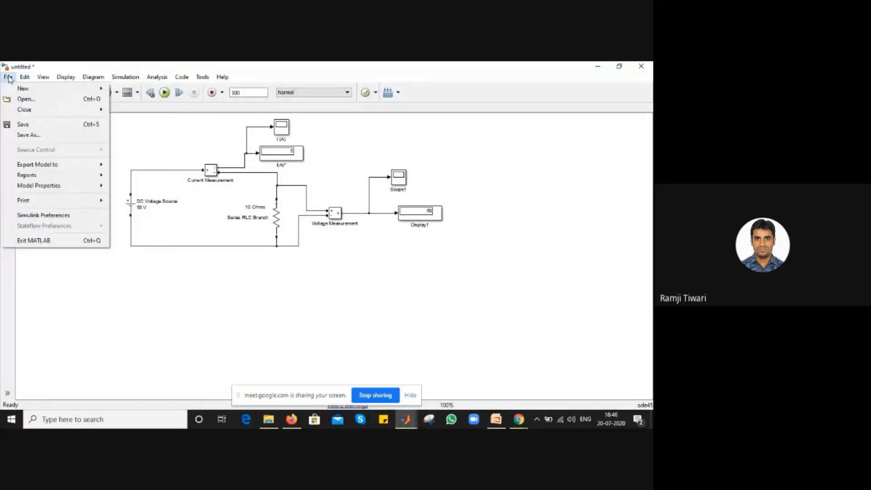
pyautogui.moveTo(14, 90)
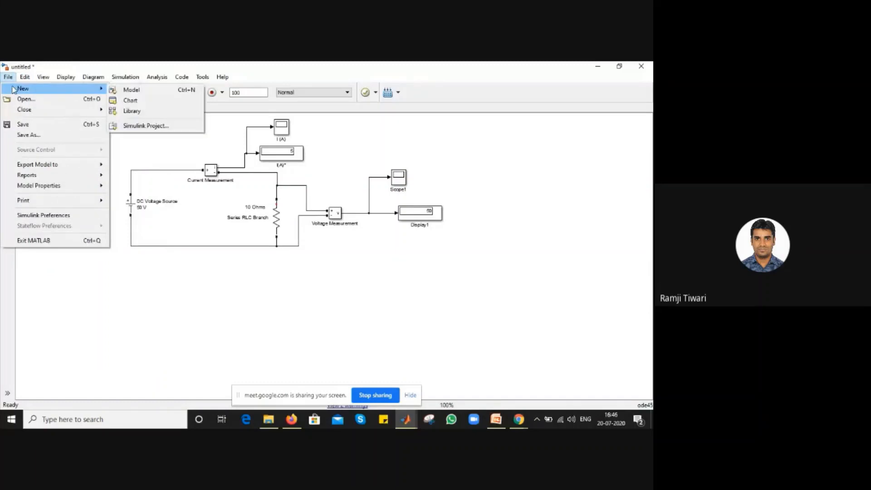
pyautogui.click(142, 89)
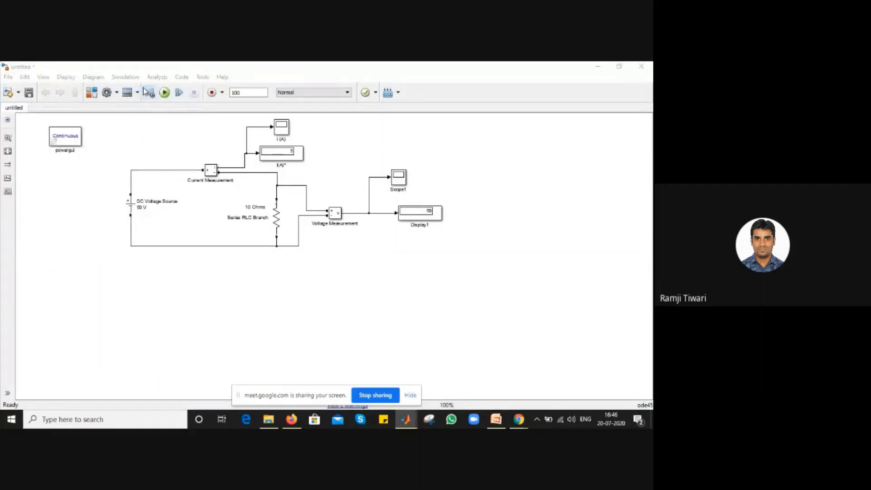
pyautogui.click(394, 102)
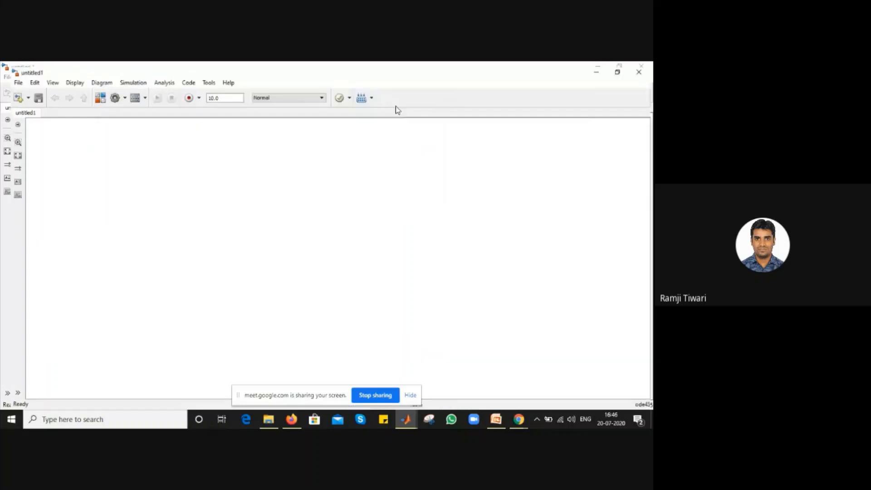
# Save the new model to the Desktop under the file name KCL.
pyautogui.click(8, 76)
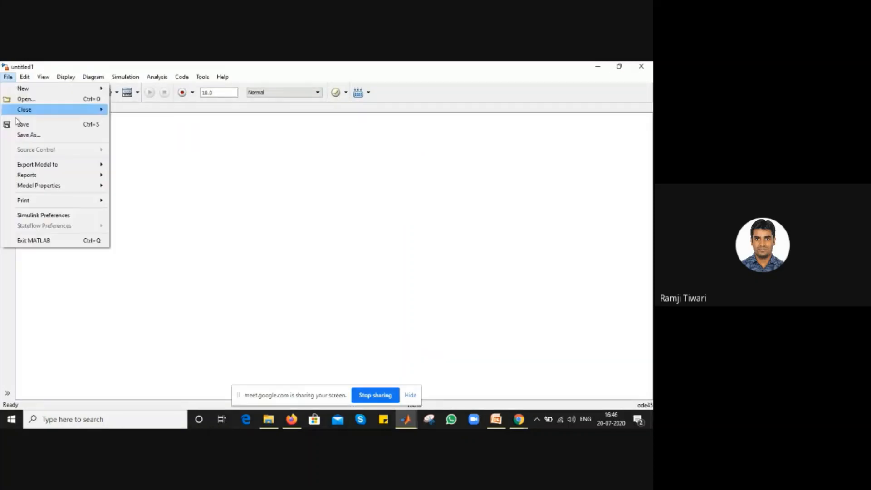
pyautogui.click(25, 135)
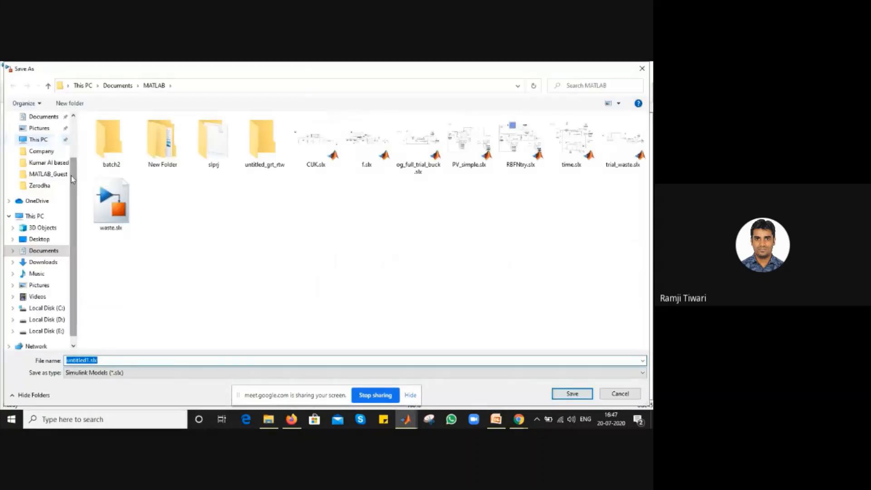
pyautogui.click(40, 159)
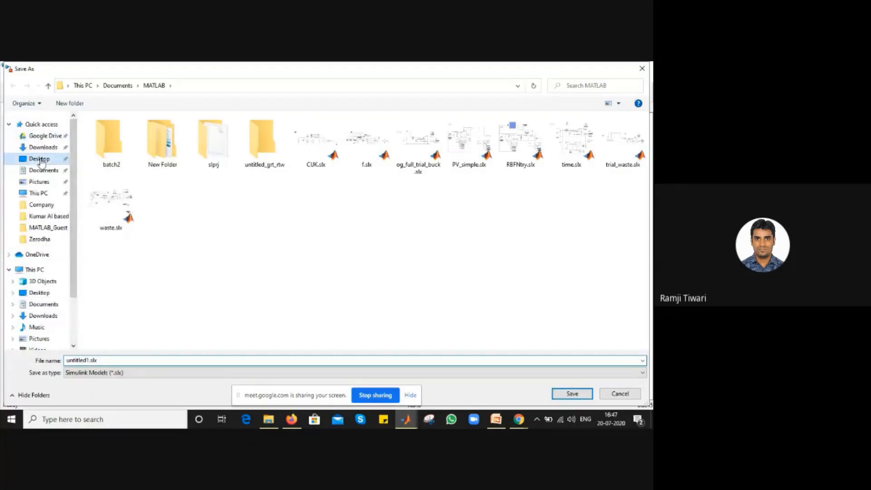
pyautogui.click(148, 360)
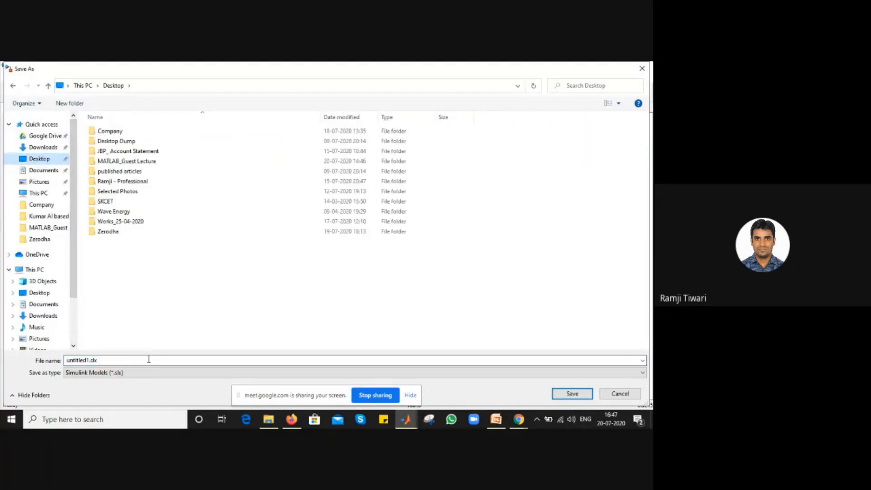
pyautogui.doubleClick(145, 360)
pyautogui.write('KCL')
pyautogui.press('Return')
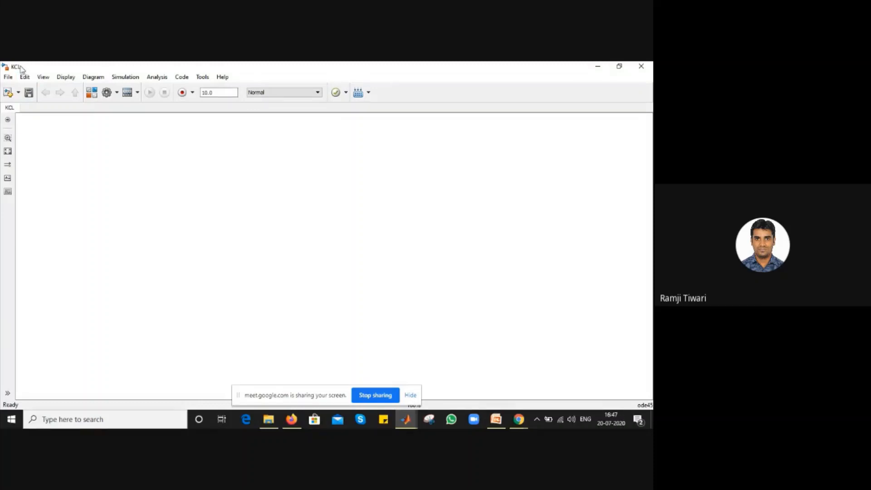
# Open the block library and add the powergui block to the KCL model.
pyautogui.click(92, 93)
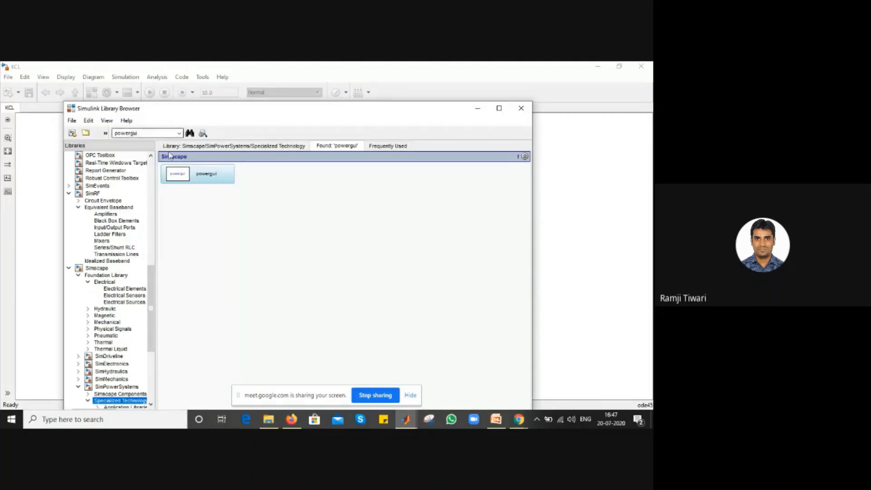
pyautogui.rightClick(199, 182)
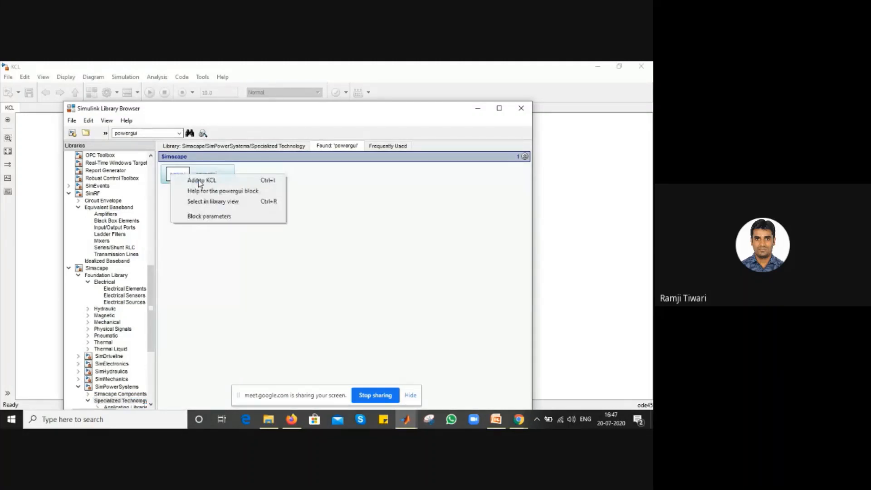
pyautogui.click(198, 182)
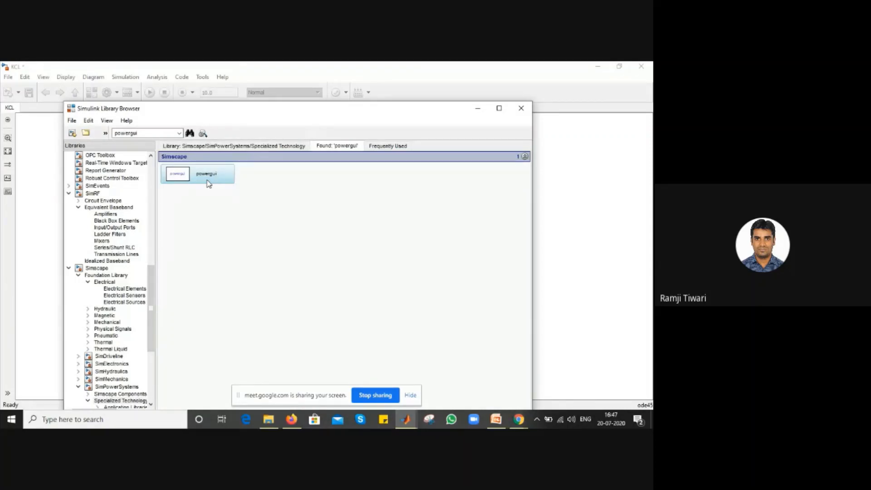
# Search the block library for Dc voltage source and add the SimPowerSystems DC Voltage Source to the KCL model.
pyautogui.click(142, 130)
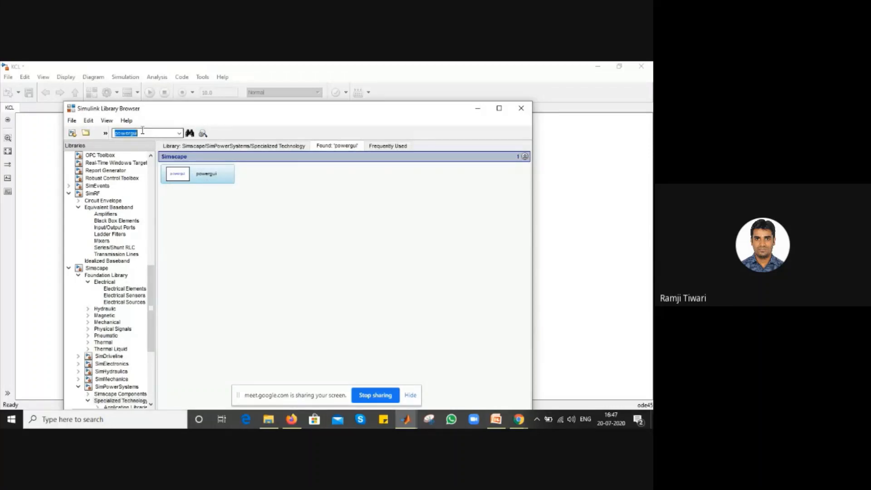
pyautogui.write('DC')
pyautogui.press('Return')
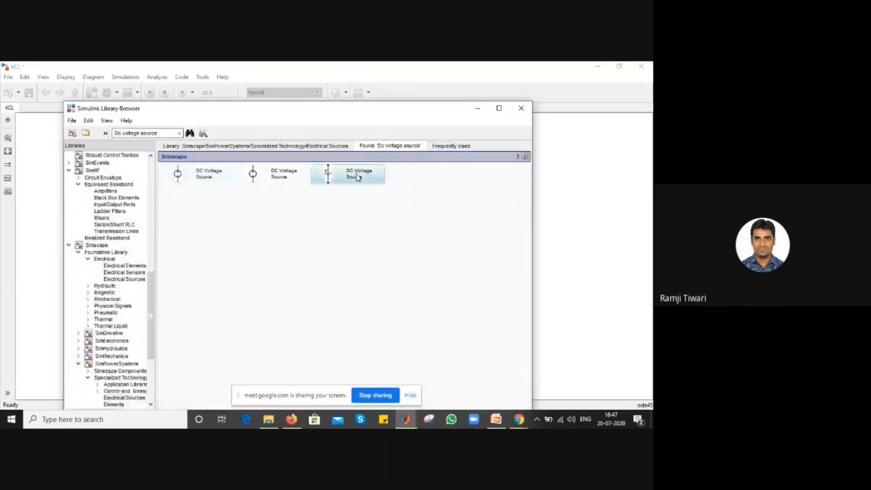
pyautogui.rightClick(357, 175)
pyautogui.click(359, 181)
# Search the block library for RLC and add the Series RLC Branch block to the KCL model.
pyautogui.click(146, 133)
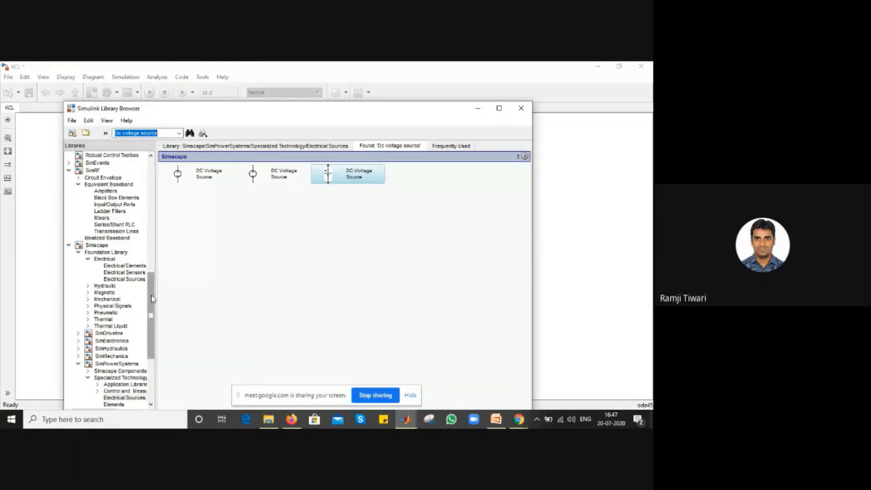
pyautogui.moveTo(152, 298); pyautogui.dragTo(155, 335)
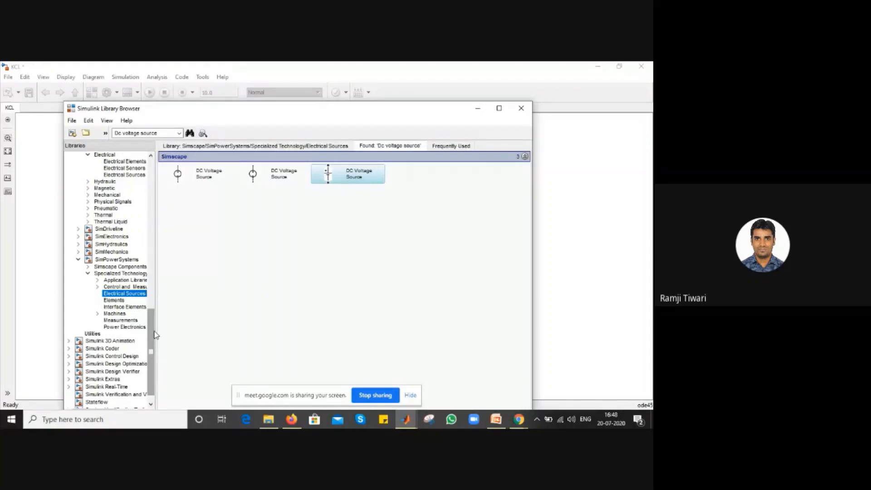
pyautogui.click(142, 131)
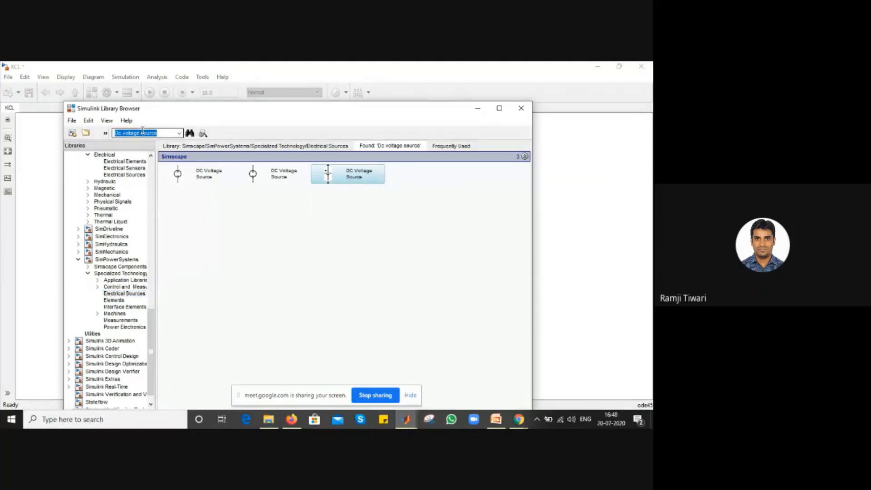
pyautogui.write('RLC')
pyautogui.press('Return')
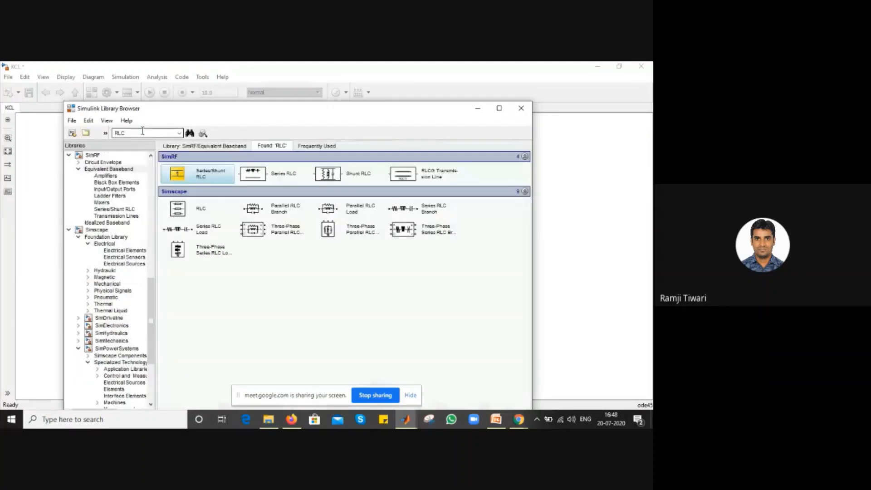
pyautogui.rightClick(428, 213)
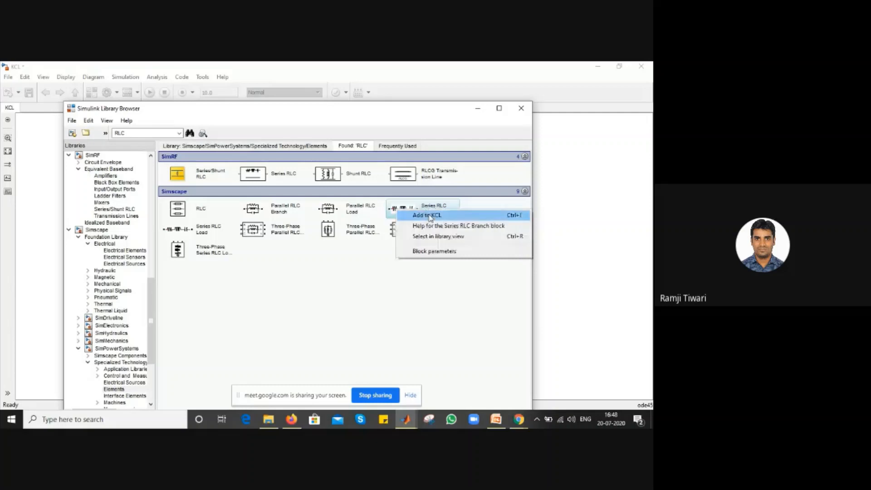
pyautogui.click(430, 217)
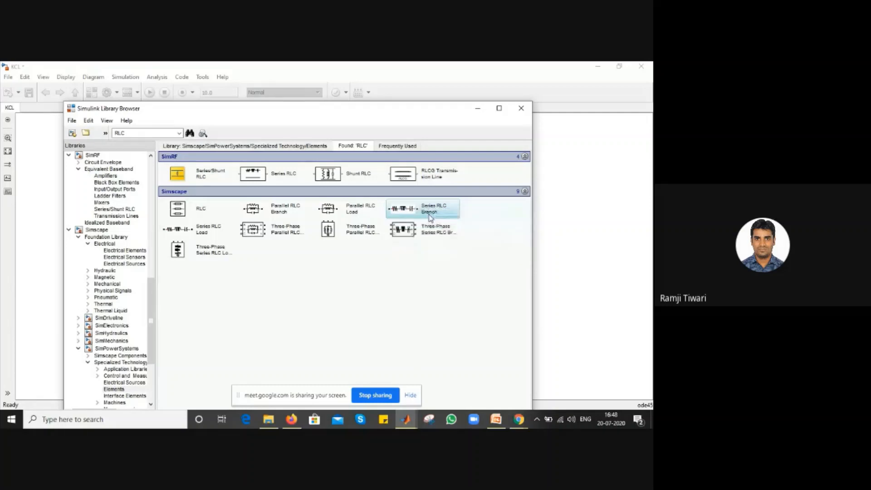
# Search the block library for measurement and add the Simscape Current Measurement block to the KCL model.
pyautogui.doubleClick(142, 134)
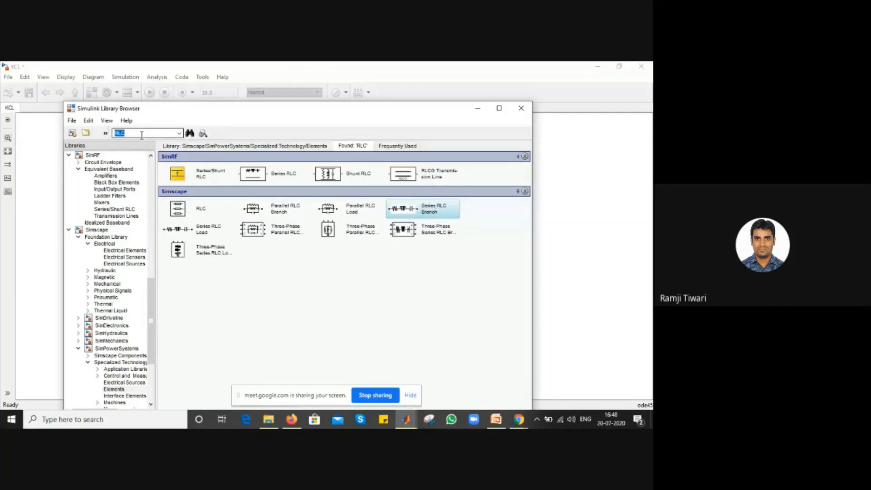
pyautogui.write('current mea')
pyautogui.press('BackSpace')
pyautogui.press('BackSpace')
pyautogui.press('BackSpace')
pyautogui.press('BackSpace')
pyautogui.press('BackSpace')
pyautogui.press('BackSpace')
pyautogui.press('BackSpace')
pyautogui.press('BackSpace')
pyautogui.press('BackSpace')
pyautogui.press('BackSpace')
pyautogui.press('BackSpace')
pyautogui.write('measurement')
pyautogui.press('Return')
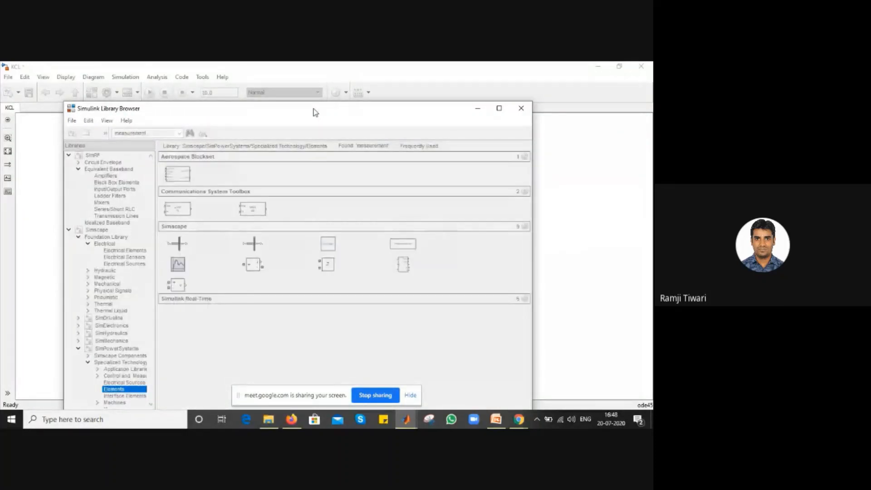
pyautogui.rightClick(277, 263)
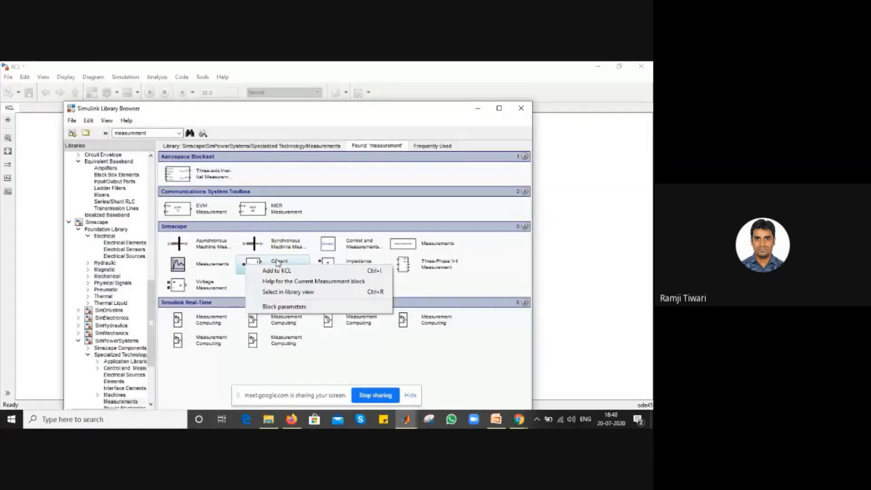
pyautogui.click(276, 271)
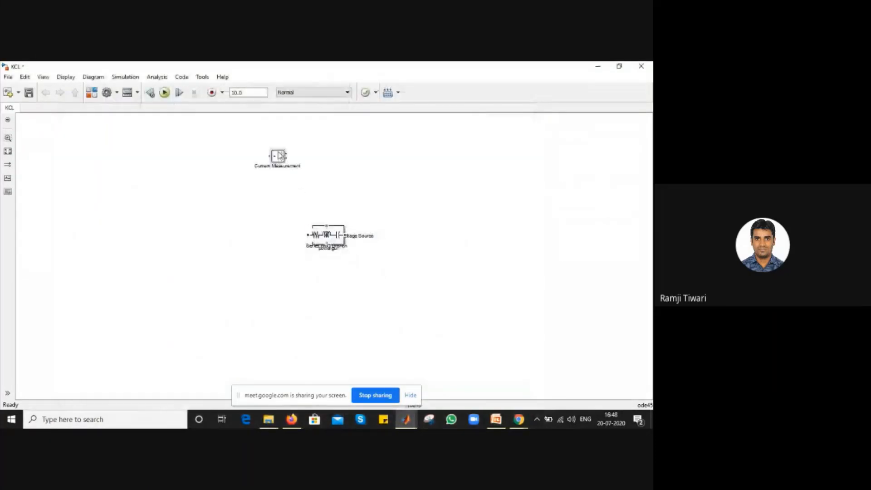
# Separate the overlapping blocks: Current Measurement and Series RLC Branch in a row above and beside the DC Voltage Source, powergui in the upper-left corner.
pyautogui.moveTo(330, 176); pyautogui.dragTo(330, 166)
pyautogui.click(328, 240)
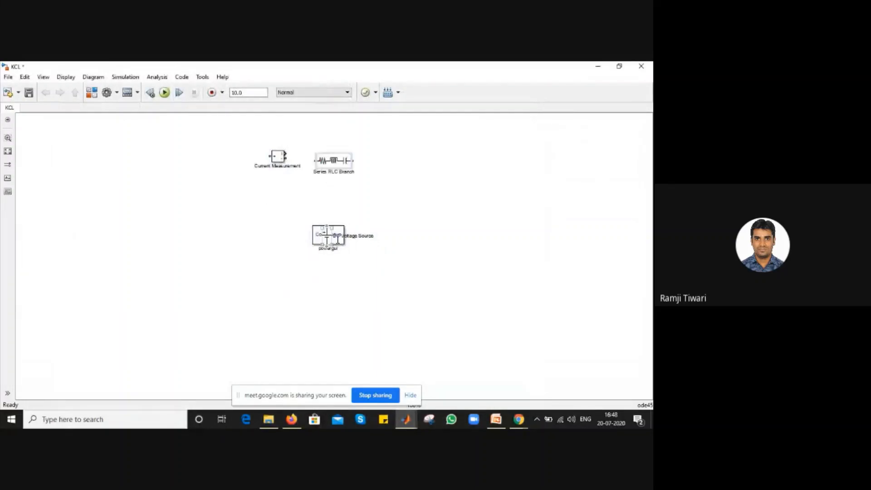
pyautogui.moveTo(329, 241); pyautogui.dragTo(127, 220)
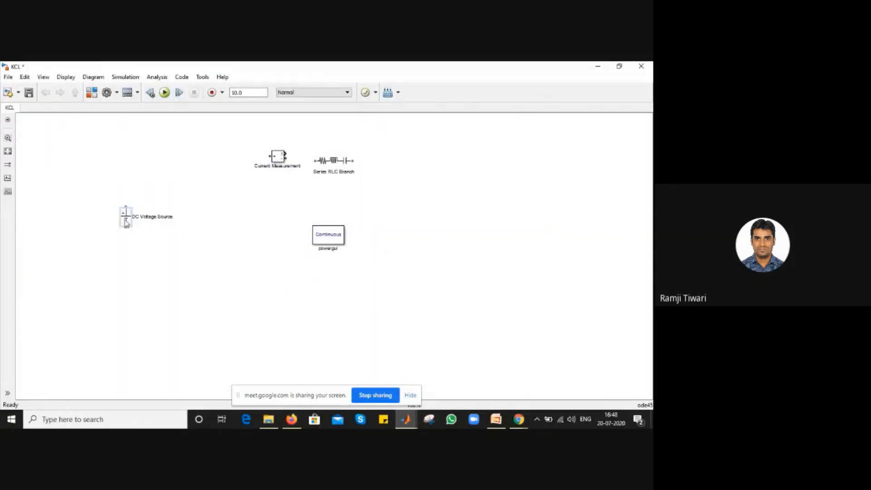
pyautogui.click(276, 157)
pyautogui.moveTo(276, 158); pyautogui.dragTo(179, 182)
pyautogui.moveTo(333, 164); pyautogui.dragTo(244, 182)
pyautogui.click(277, 187)
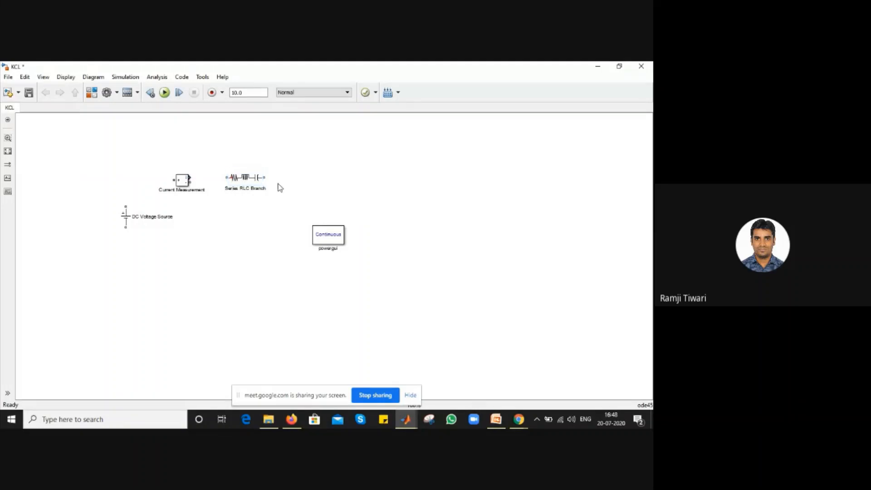
pyautogui.moveTo(330, 238); pyautogui.dragTo(64, 142)
pyautogui.click(274, 197)
# Make a copy of the Series RLC Branch below the row and check the KCL reference circuit in the PowerPoint slide.
pyautogui.moveTo(245, 179); pyautogui.dragTo(316, 214)
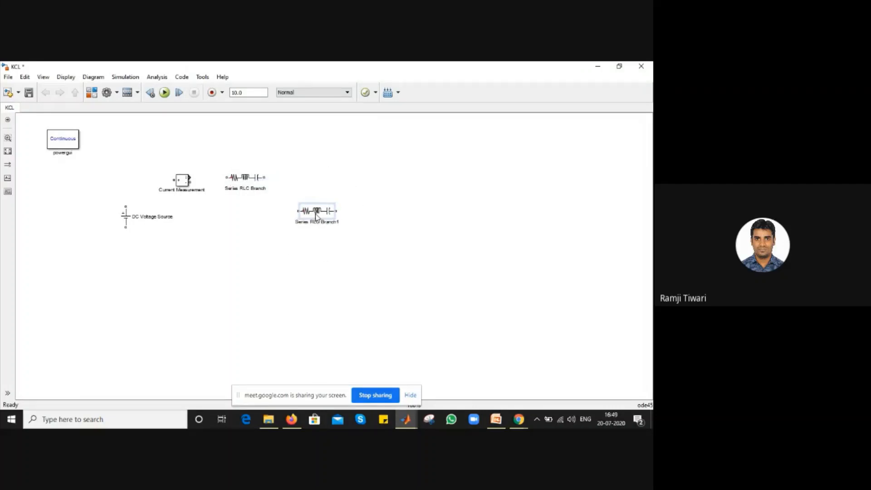
pyautogui.click(497, 420)
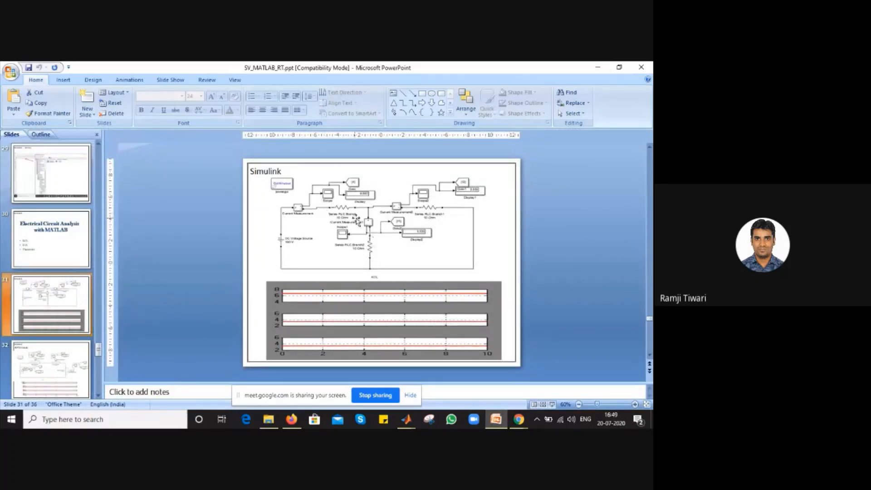
pyautogui.click(598, 67)
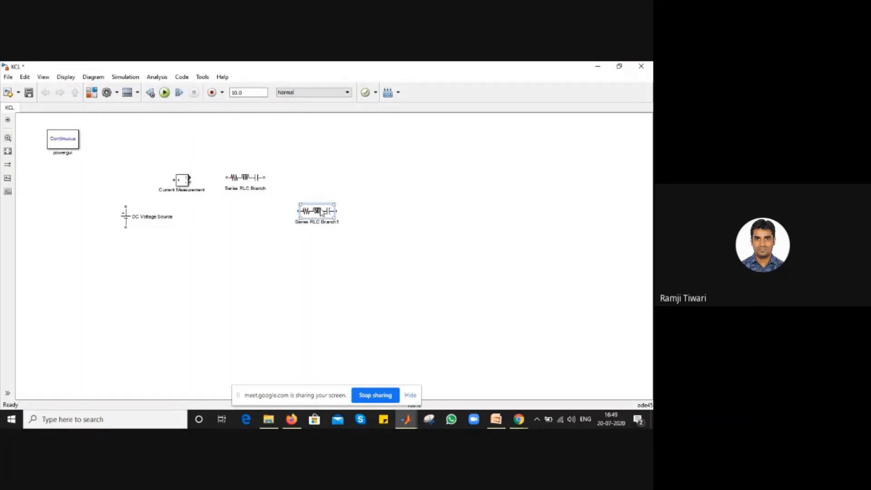
# Rotate the copied Series RLC Branch1 clockwise to vertical and place it just below and beyond the first branch.
pyautogui.rightClick(313, 167)
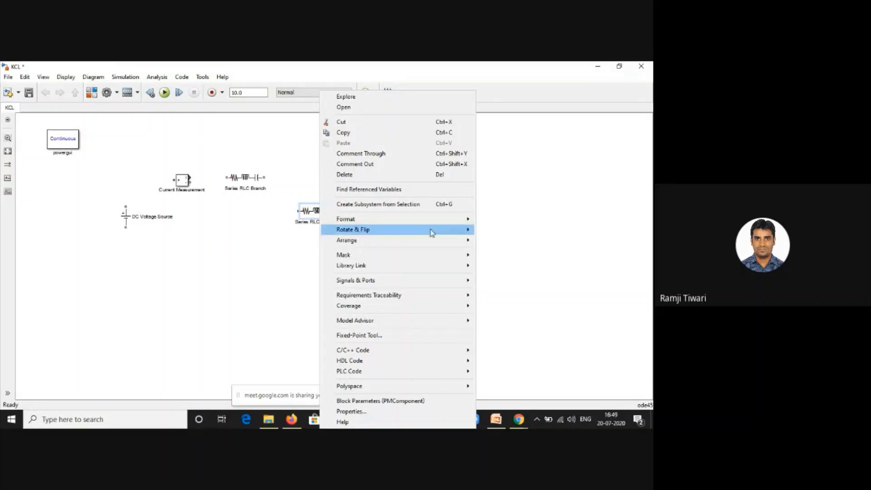
pyautogui.moveTo(432, 231)
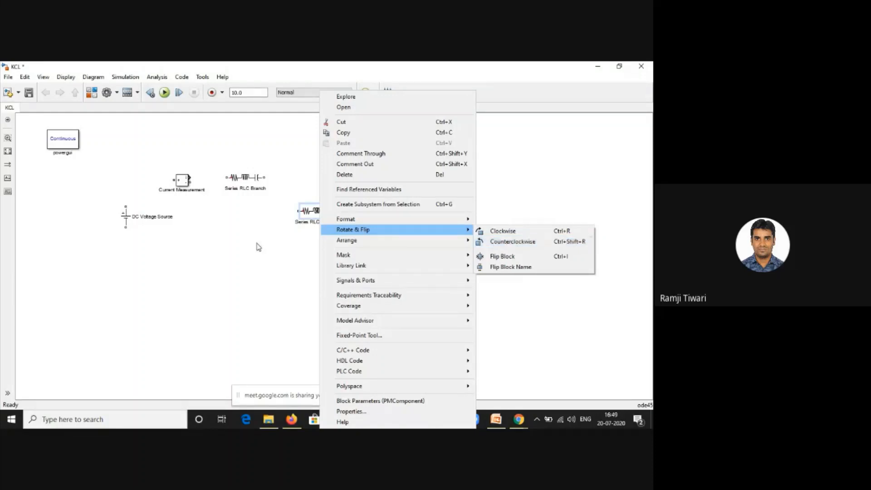
pyautogui.click(259, 246)
pyautogui.click(319, 213)
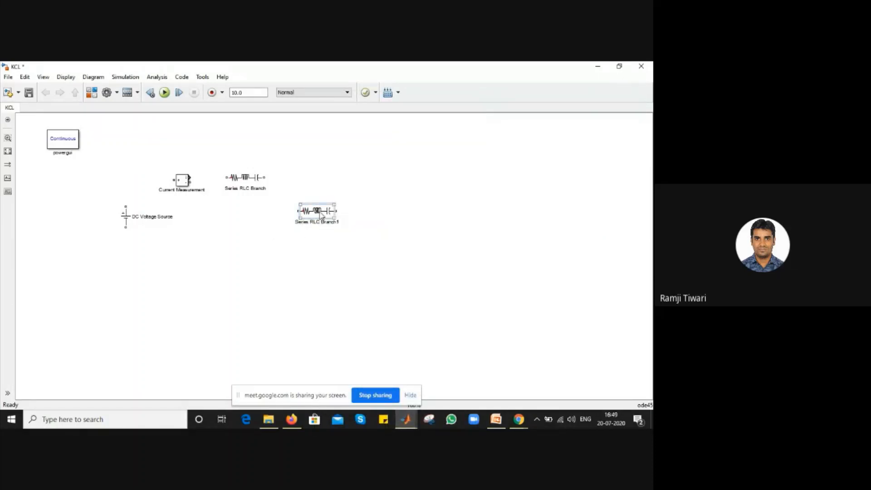
pyautogui.hotkey('ctrl', 'r')
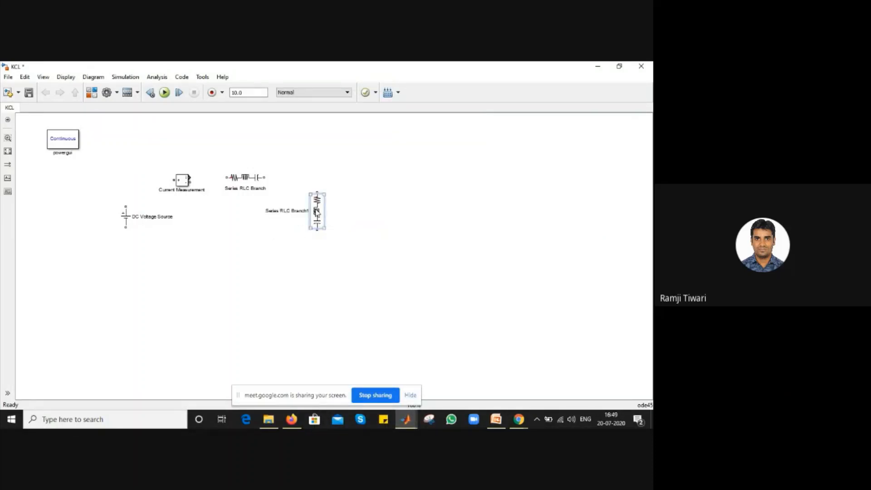
pyautogui.moveTo(320, 213); pyautogui.dragTo(294, 225)
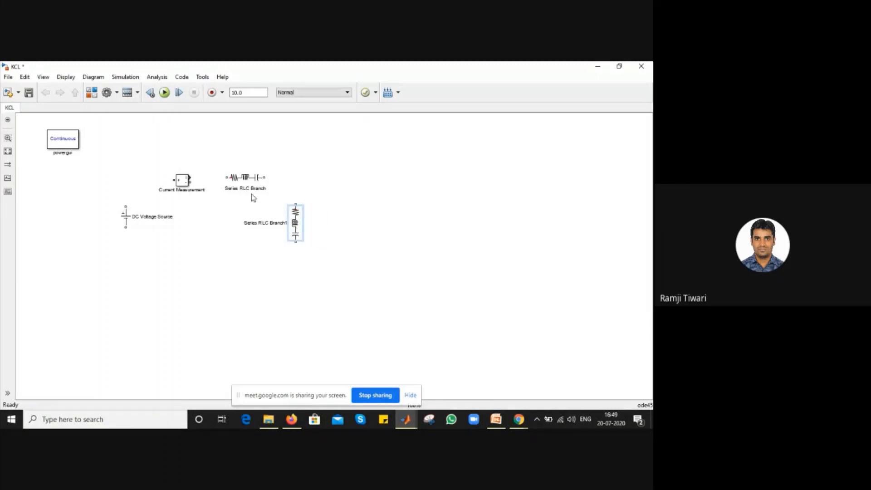
# Copy the Series RLC Branch to the far end of the upper row and place a Current Measurement copy before it.
pyautogui.click(348, 171)
pyautogui.moveTo(247, 180); pyautogui.dragTo(423, 183)
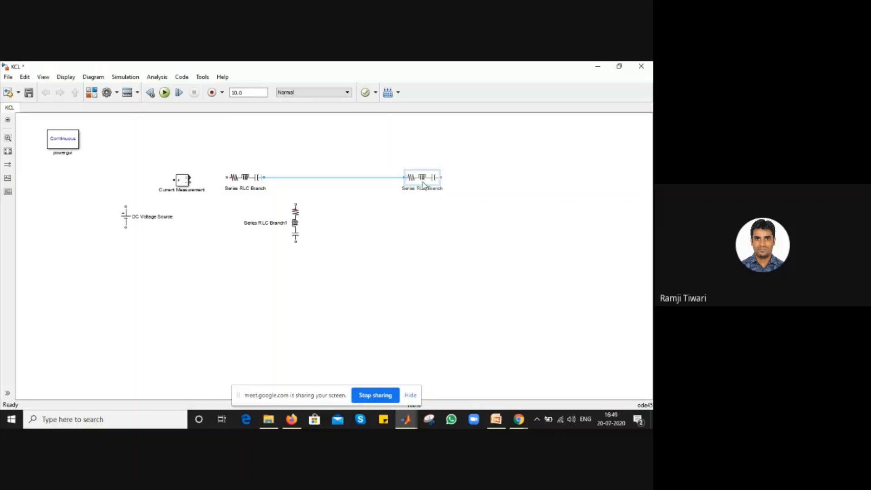
pyautogui.moveTo(423, 184); pyautogui.dragTo(432, 184)
pyautogui.moveTo(186, 185); pyautogui.dragTo(366, 180)
# Add another Current Measurement copy directly above the vertical Series RLC Branch1 and rotate it clockwise to line up with it.
pyautogui.moveTo(296, 222); pyautogui.dragTo(296, 242)
pyautogui.moveTo(366, 177); pyautogui.dragTo(301, 202)
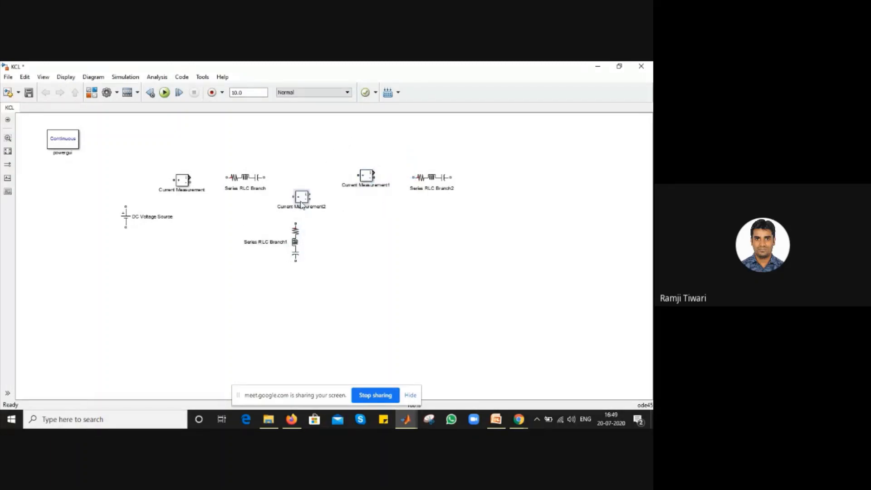
pyautogui.hotkey('ctrl', 'r')
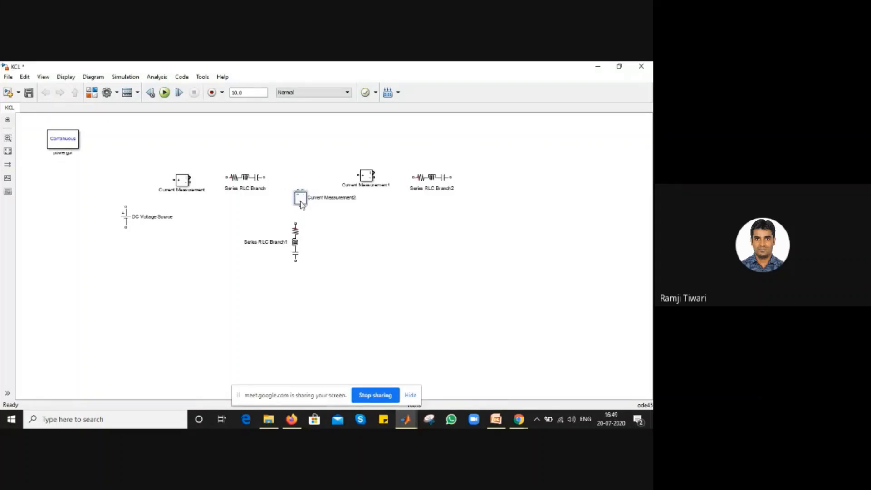
pyautogui.moveTo(300, 199); pyautogui.dragTo(295, 200)
# Wire the DC Voltage Source, Current Measurement, Series RLC Branch, Current Measurement1 and Series RLC Branch2 into one closed loop.
pyautogui.click(245, 182)
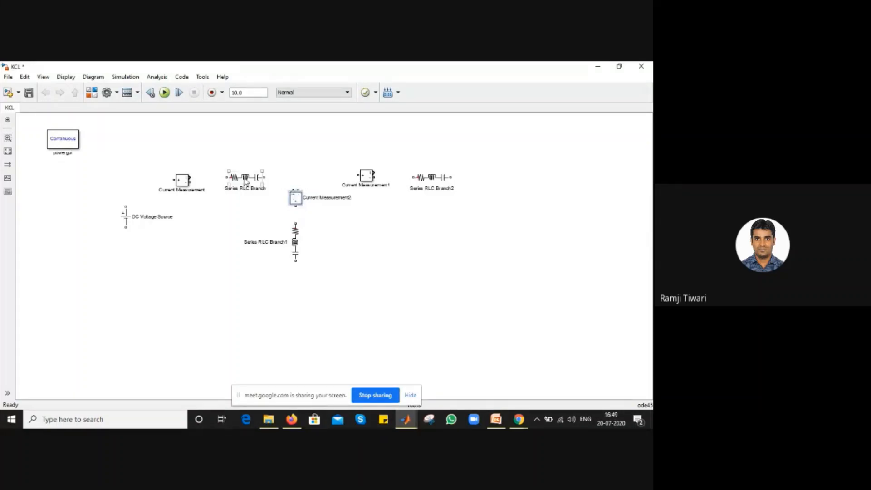
pyautogui.moveTo(245, 181); pyautogui.dragTo(245, 186)
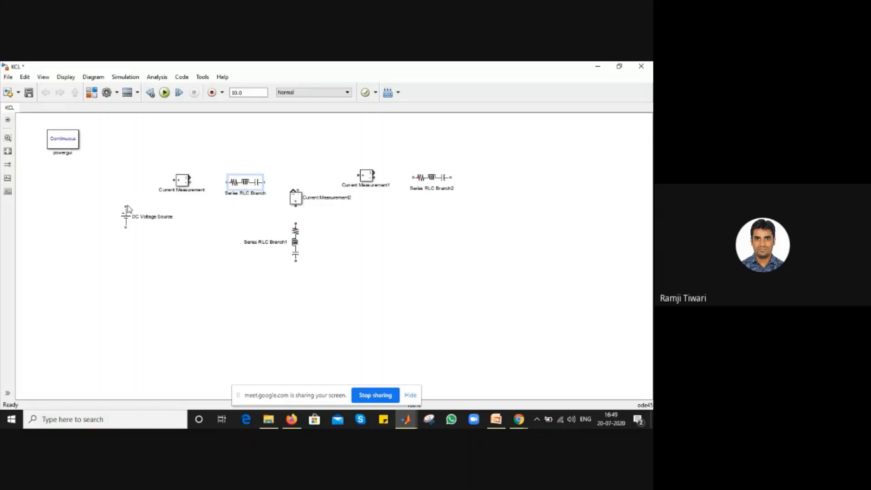
pyautogui.moveTo(125, 206); pyautogui.dragTo(355, 177)
pyautogui.moveTo(249, 182); pyautogui.dragTo(249, 178)
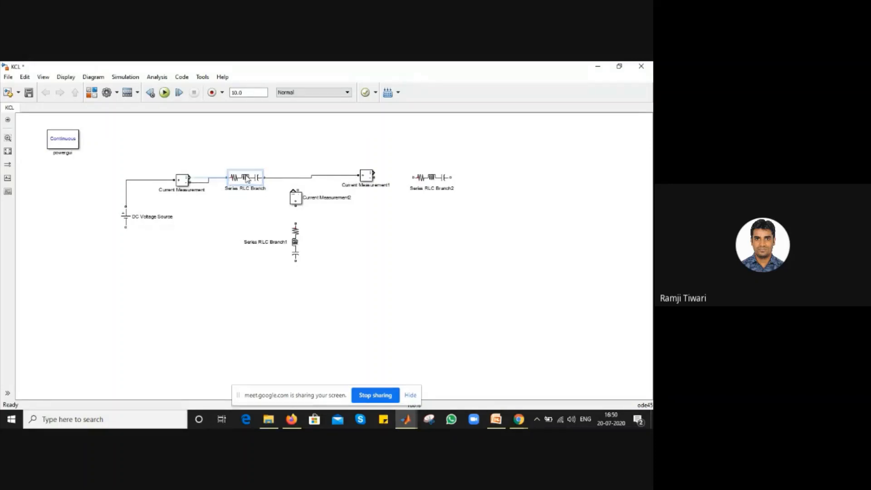
pyautogui.click(182, 180)
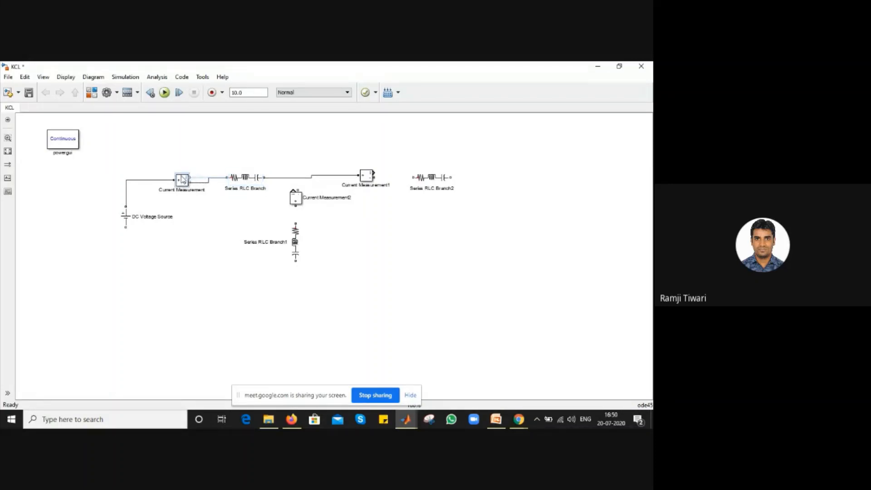
pyautogui.moveTo(182, 180); pyautogui.dragTo(182, 167)
pyautogui.moveTo(375, 178); pyautogui.dragTo(412, 177)
pyautogui.moveTo(126, 227)
pyautogui.mouseDown()
pyautogui.moveTo(159, 339)
pyautogui.moveTo(449, 258)
pyautogui.moveTo(463, 214)
pyautogui.moveTo(452, 174)
pyautogui.mouseUp()
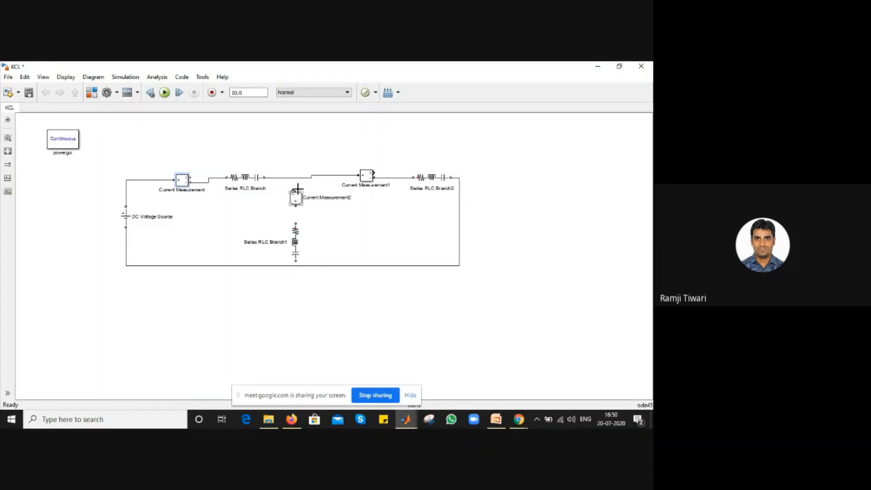
# Connect Current Measurement2 and Series RLC Branch1 between the upper and lower wires, and align the Series RLC Branch with the Current Measurement output.
pyautogui.moveTo(297, 188); pyautogui.dragTo(298, 177)
pyautogui.click(296, 199)
pyautogui.moveTo(297, 250); pyautogui.dragTo(298, 245)
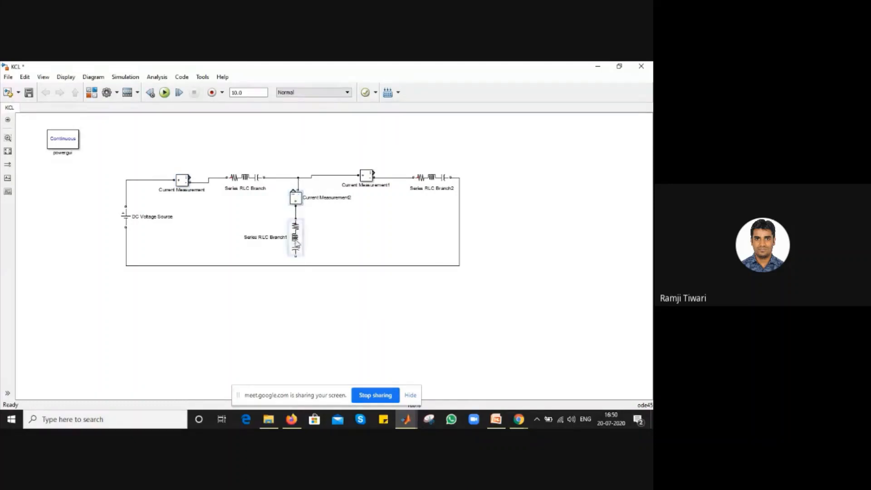
pyautogui.click(297, 244)
pyautogui.click(237, 181)
pyautogui.moveTo(237, 180); pyautogui.dragTo(237, 184)
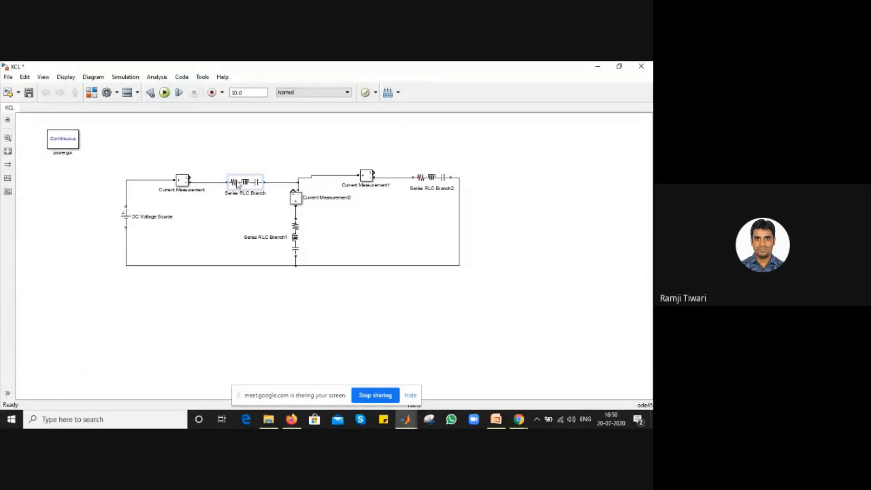
pyautogui.click(221, 135)
# Change the first Series RLC Branch to branch type R and set its resistance.
pyautogui.click(249, 184)
pyautogui.doubleClick(248, 185)
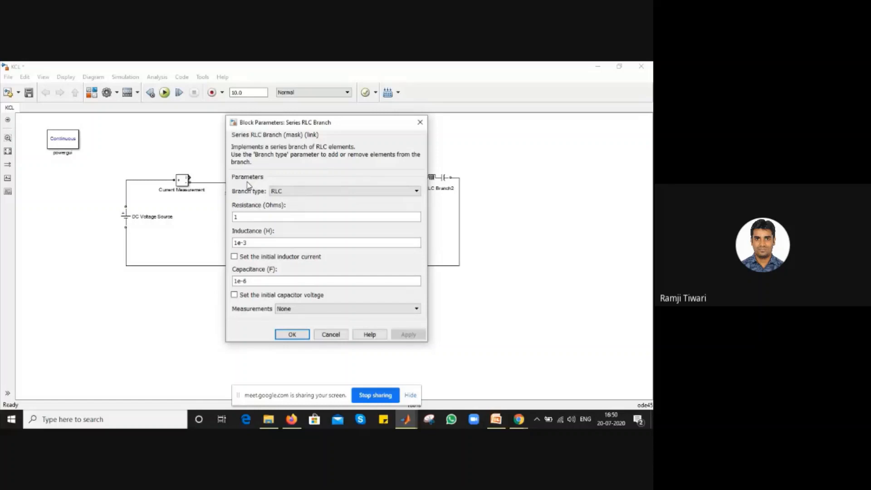
pyautogui.click(301, 192)
pyautogui.click(300, 207)
pyautogui.doubleClick(300, 215)
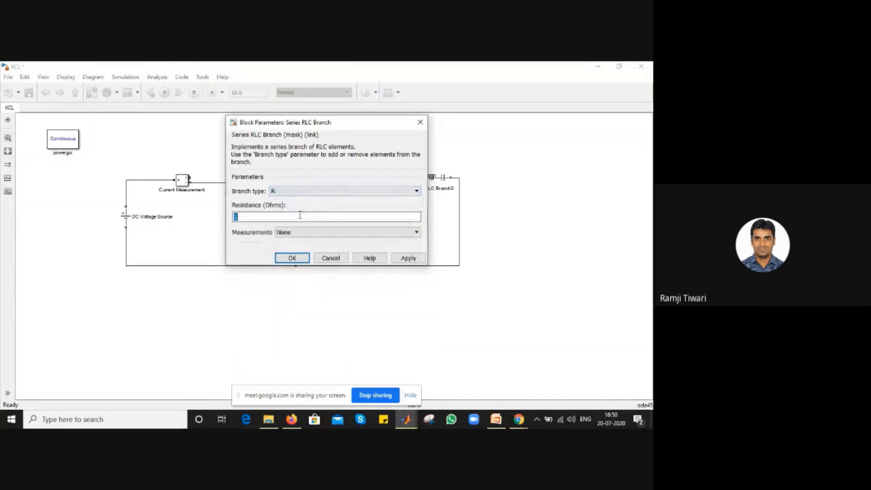
pyautogui.press('Return')
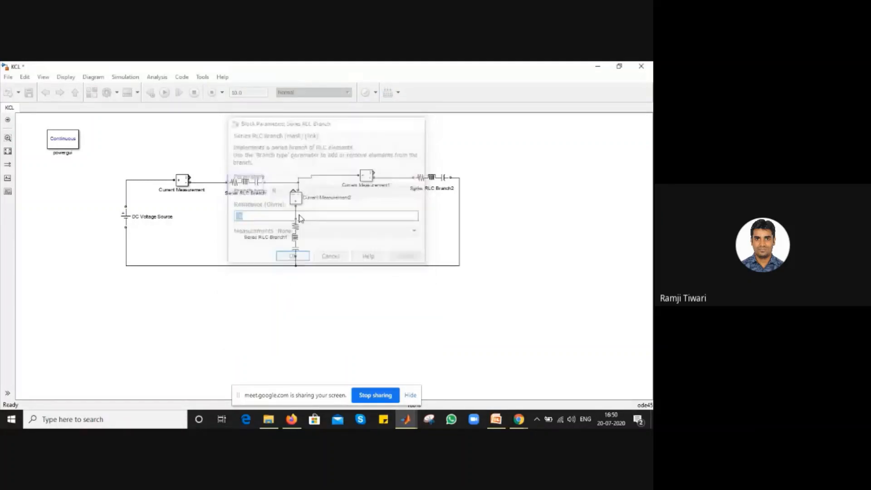
# Change the vertical Series RLC Branch1 to branch type R with a resistance of 20 ohms.
pyautogui.doubleClick(295, 231)
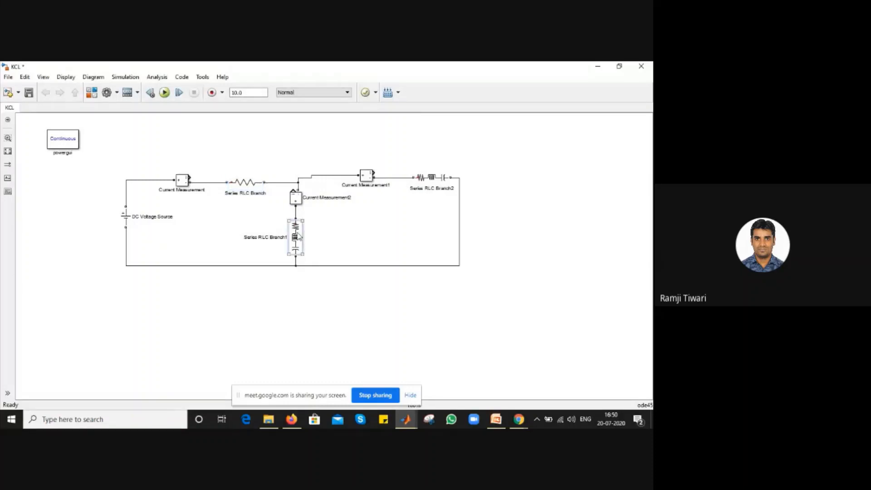
pyautogui.click(288, 194)
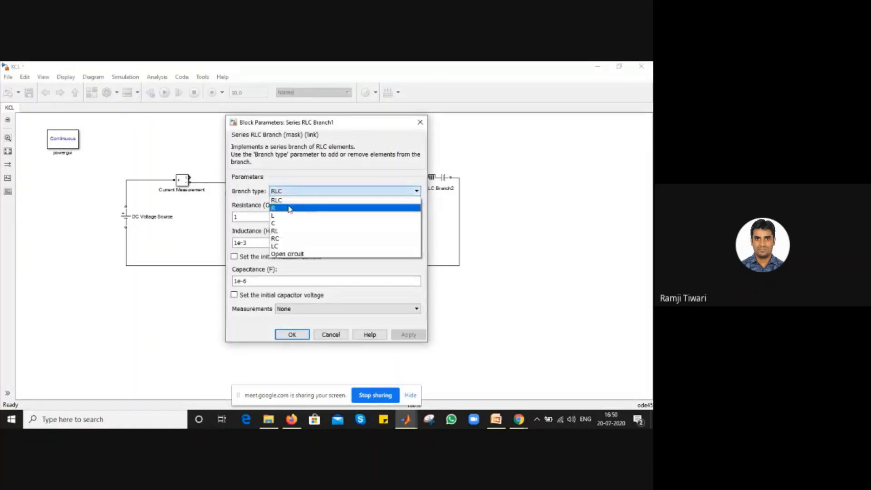
pyautogui.click(289, 209)
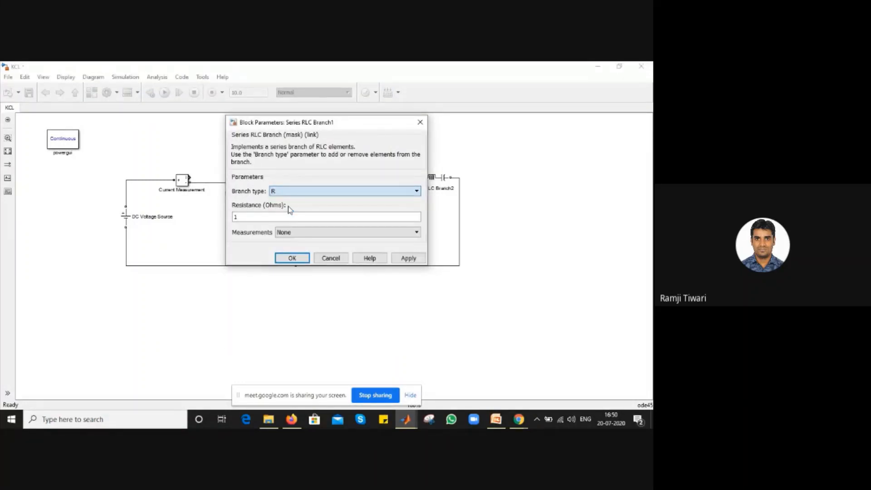
pyautogui.doubleClick(265, 219)
pyautogui.write('20')
pyautogui.press('Return')
# Change Series RLC Branch2 to branch type R and set its resistance.
pyautogui.doubleClick(433, 178)
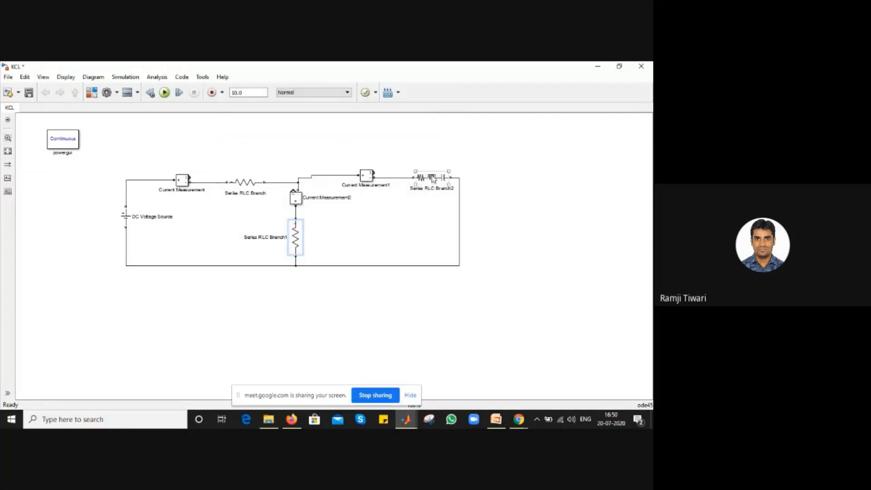
pyautogui.click(316, 195)
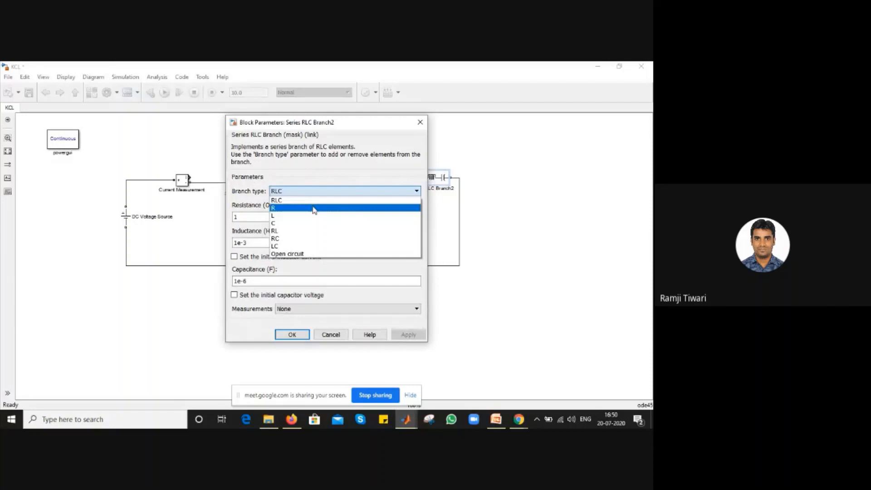
pyautogui.click(314, 209)
pyautogui.doubleClick(304, 218)
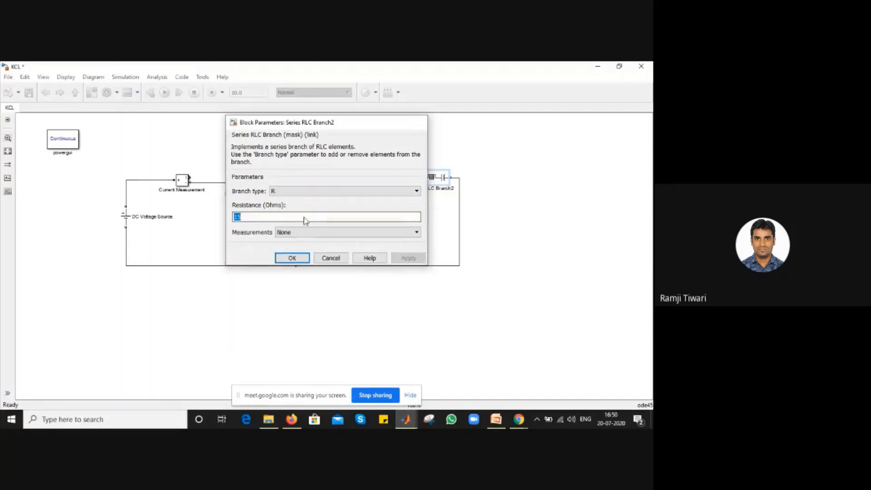
pyautogui.press('Return')
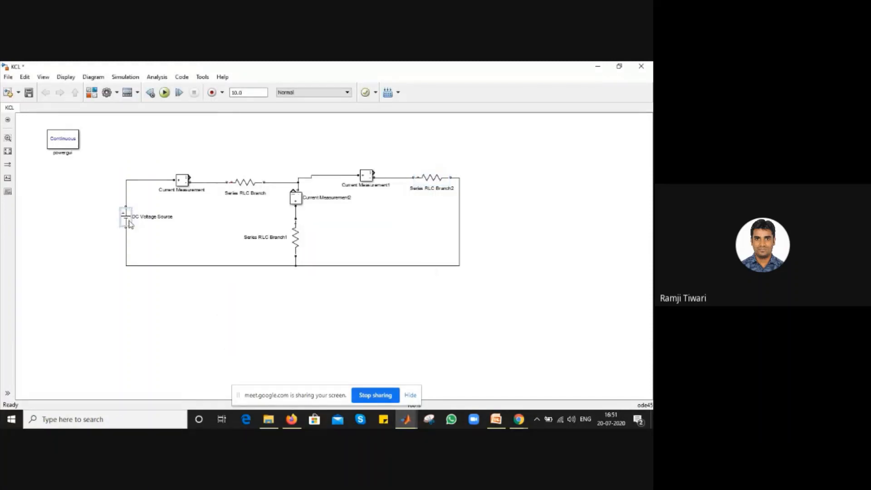
# Set the DC Voltage Source amplitude to 60 V and shift the first Series RLC Branch closer to Current Measurement.
pyautogui.moveTo(129, 221); pyautogui.dragTo(128, 225)
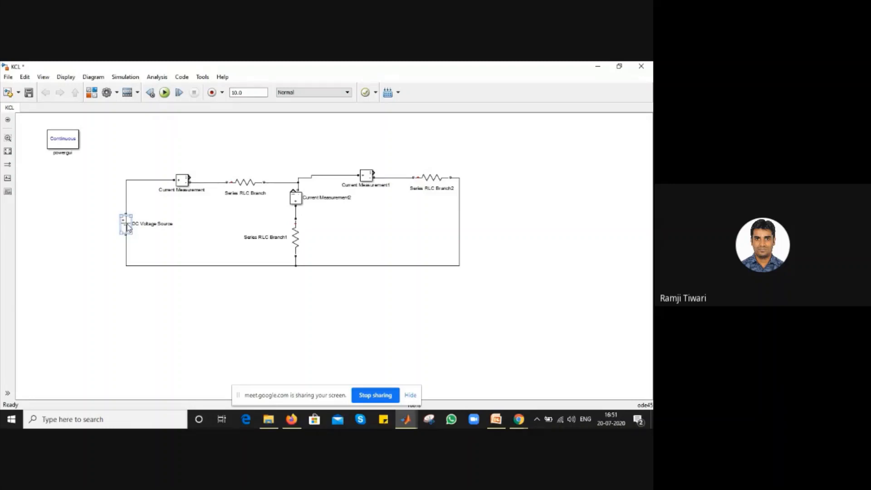
pyautogui.doubleClick(128, 228)
pyautogui.doubleClick(281, 237)
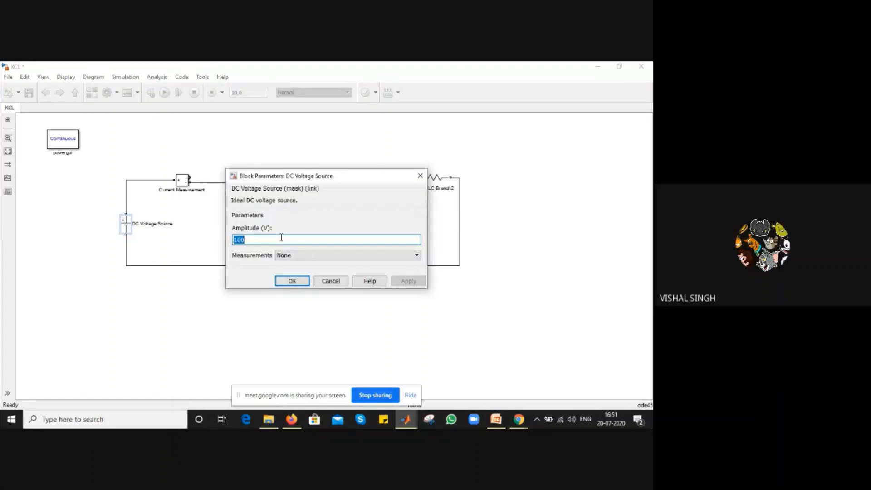
pyautogui.write('60')
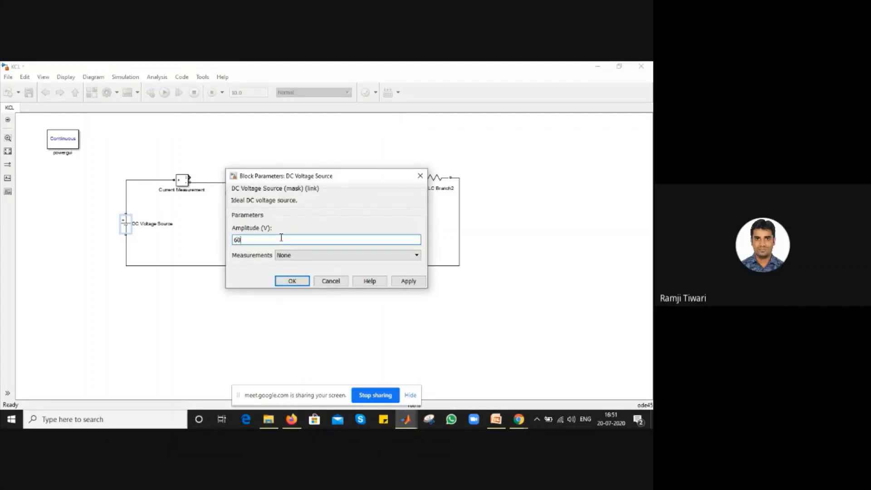
pyautogui.press('Return')
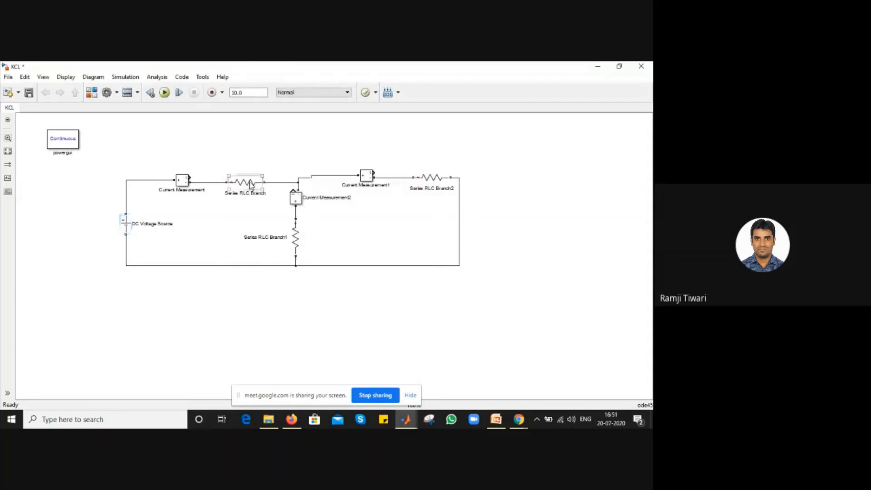
pyautogui.moveTo(242, 184); pyautogui.dragTo(288, 177)
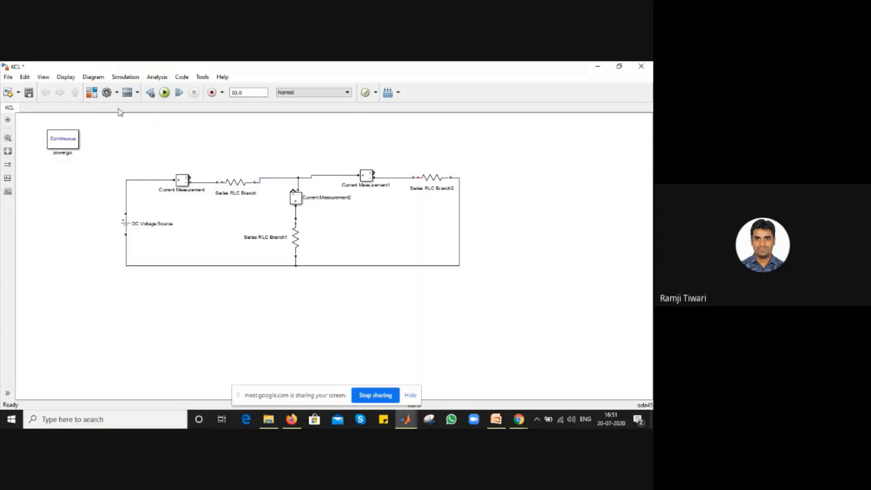
# Find the Display block in the Simulink library with the search term "display" and add it to the KCL model.
pyautogui.click(93, 91)
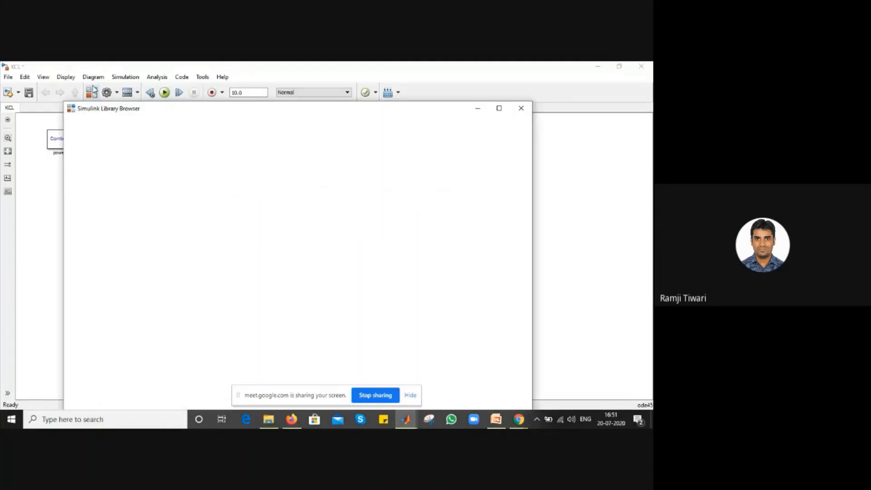
pyautogui.doubleClick(125, 133)
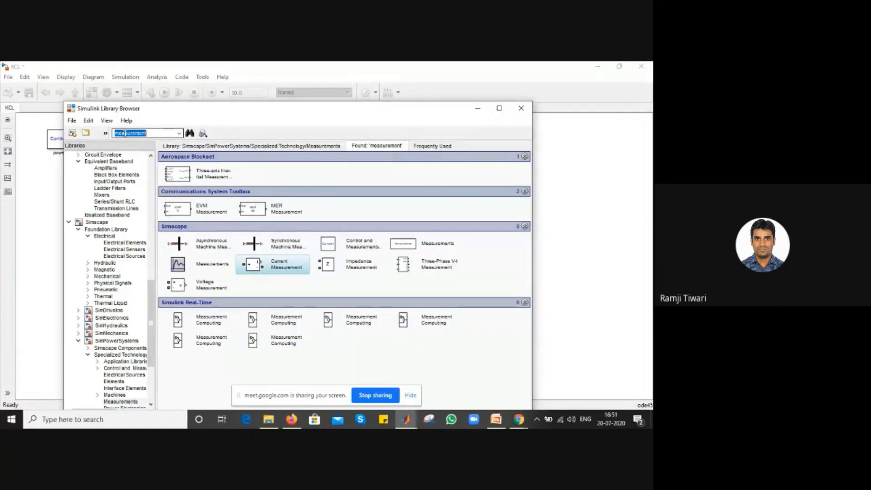
pyautogui.write('display')
pyautogui.press('Return')
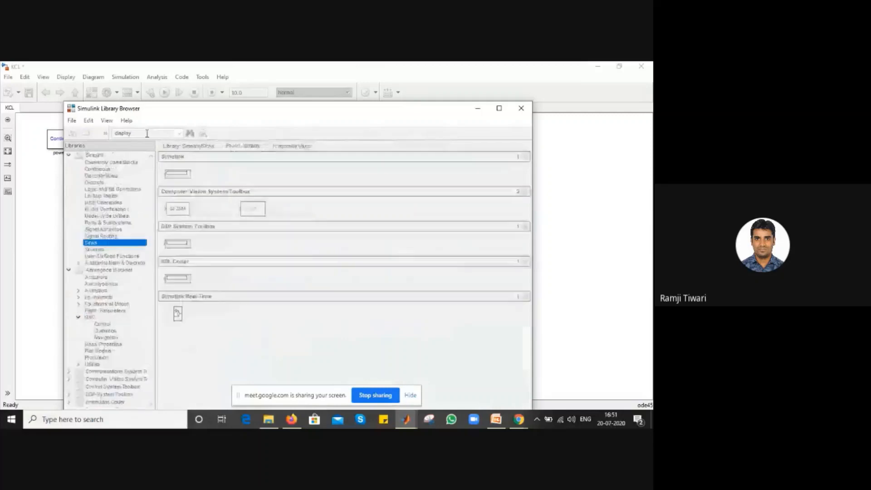
pyautogui.rightClick(191, 176)
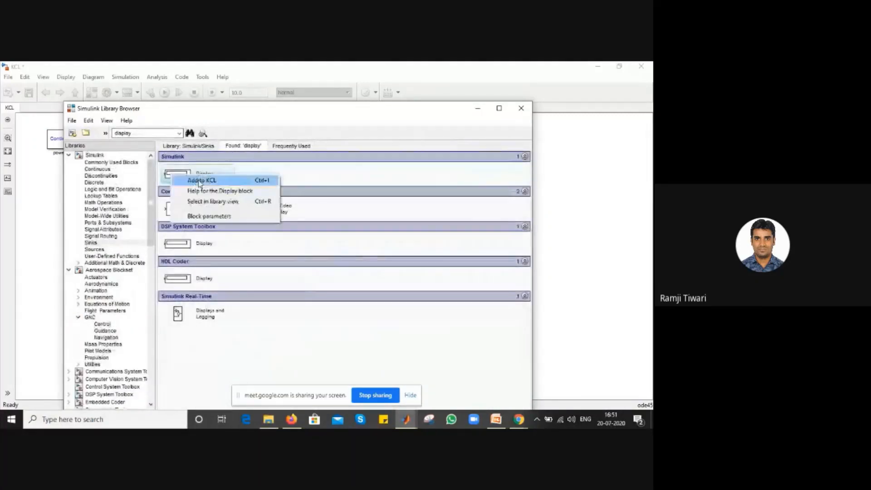
pyautogui.click(198, 180)
pyautogui.click(478, 108)
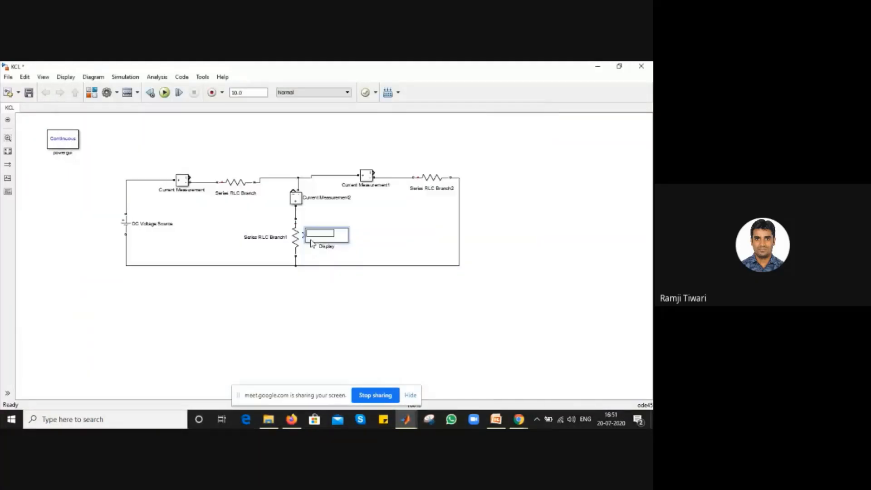
# Connect the Display block and two copies of it to the three Current Measurement outputs, and run the simulation.
pyautogui.moveTo(324, 245); pyautogui.dragTo(181, 178)
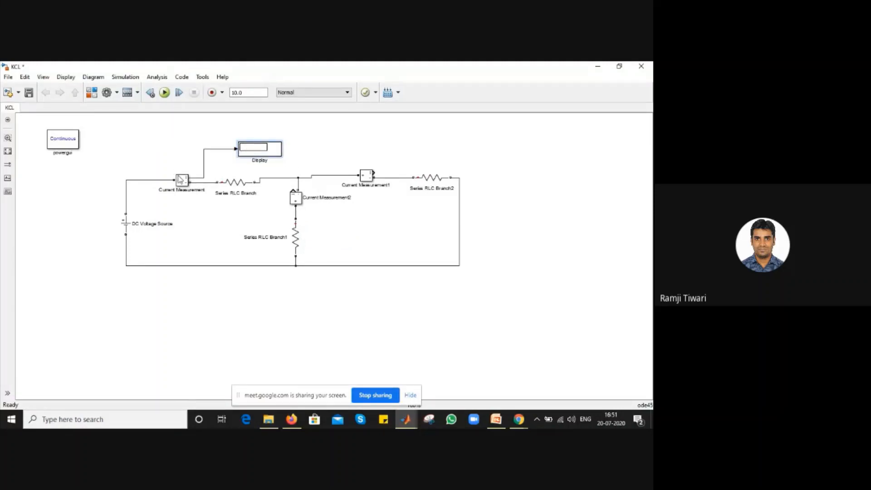
pyautogui.moveTo(253, 155); pyautogui.dragTo(374, 175)
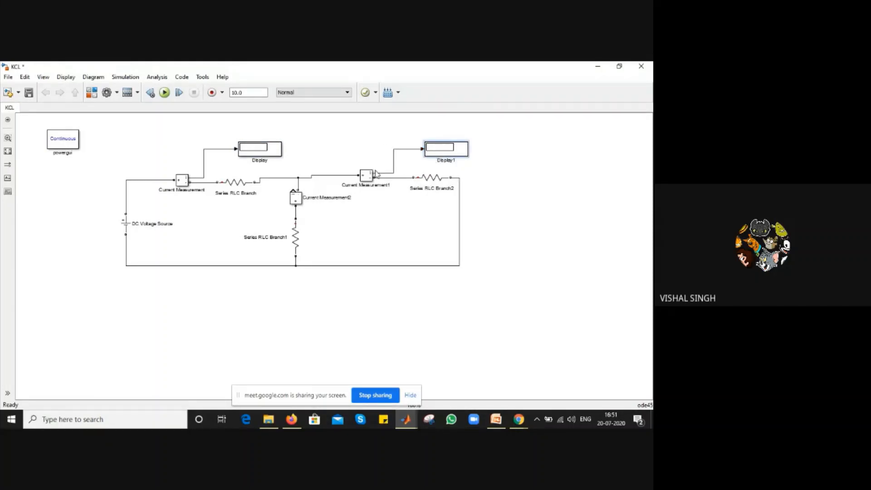
pyautogui.click(357, 230)
pyautogui.click(275, 156)
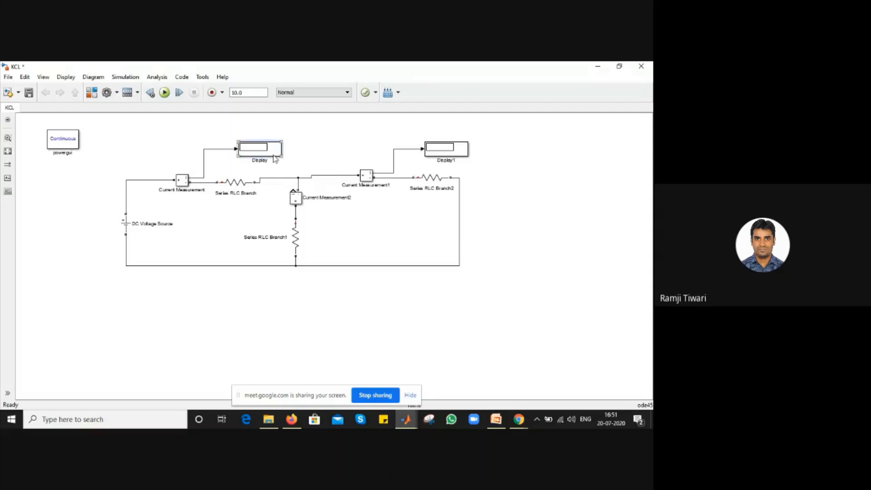
pyautogui.moveTo(272, 153); pyautogui.dragTo(351, 151)
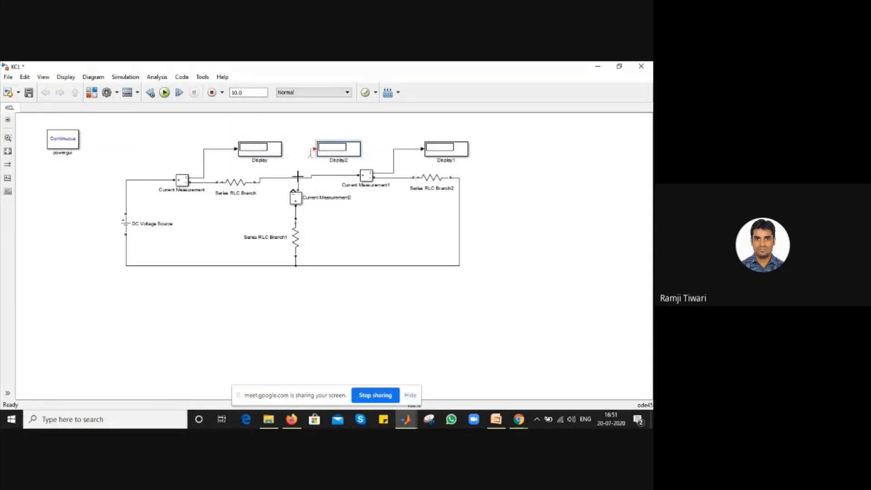
pyautogui.moveTo(297, 176); pyautogui.dragTo(298, 177)
pyautogui.click(165, 94)
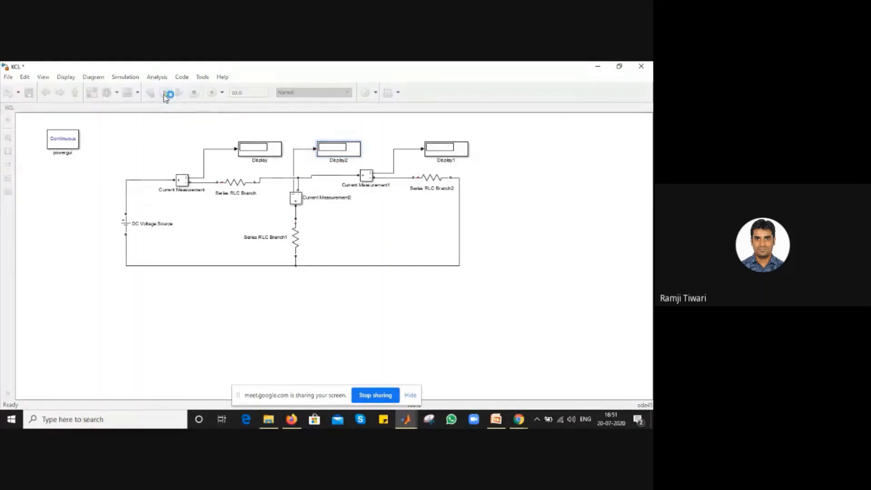
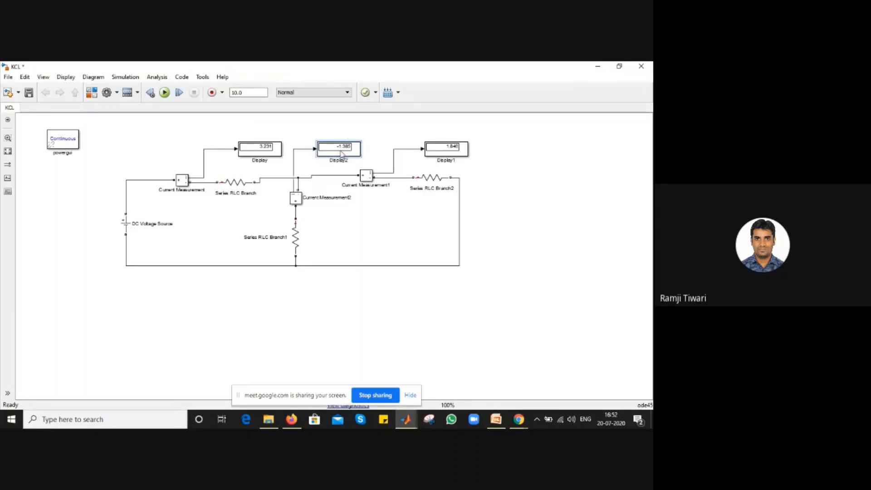
# Delete the wires linking Current Measurement2 to the upper wire, Display2 and Series RLC Branch1.
pyautogui.click(295, 180)
pyautogui.press('Delete')
pyautogui.click(298, 185)
pyautogui.press('Delete')
pyautogui.moveTo(296, 213); pyautogui.dragTo(295, 197)
pyautogui.click(296, 214)
pyautogui.press('Delete')
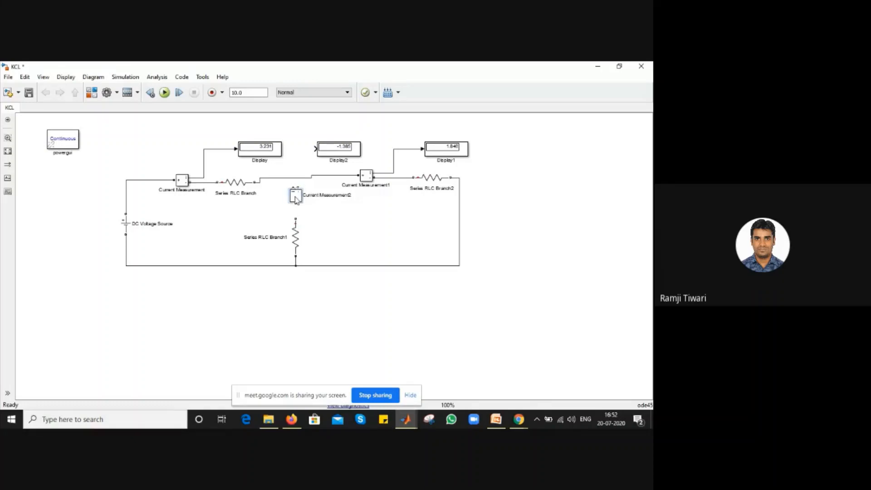
# Rotate Current Measurement2 by 180 degrees, rewire it to the upper wire, Series RLC Branch1 and Display2, and rerun the simulation.
pyautogui.hotkey('ctrl', 'r')
pyautogui.hotkey('ctrl', 'r')
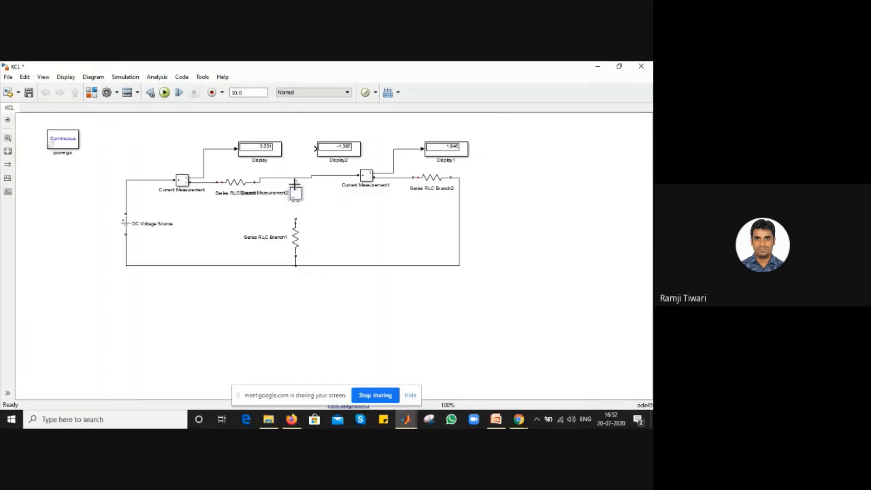
pyautogui.moveTo(295, 184); pyautogui.dragTo(296, 220)
pyautogui.moveTo(309, 170); pyautogui.dragTo(316, 148)
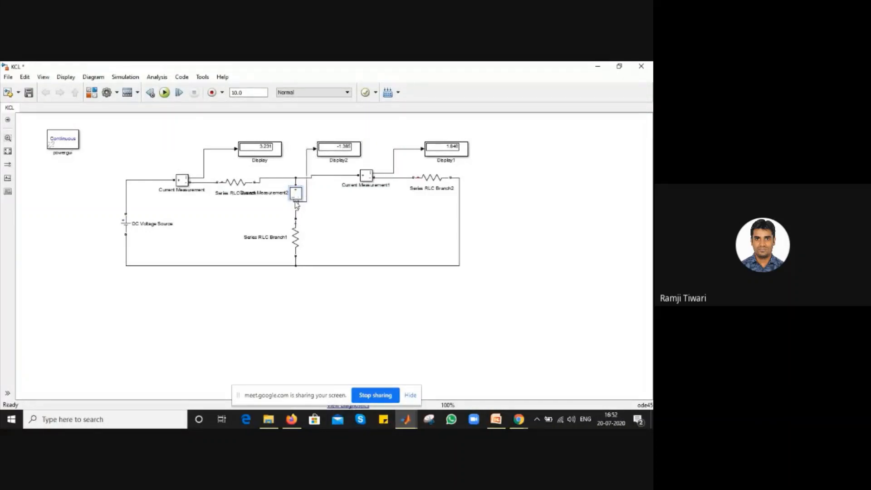
pyautogui.click(165, 93)
# Switch to the PowerPoint presentation, examine the KVL Circuit diagram on slide 32, and return to the Simulink model.
pyautogui.click(496, 420)
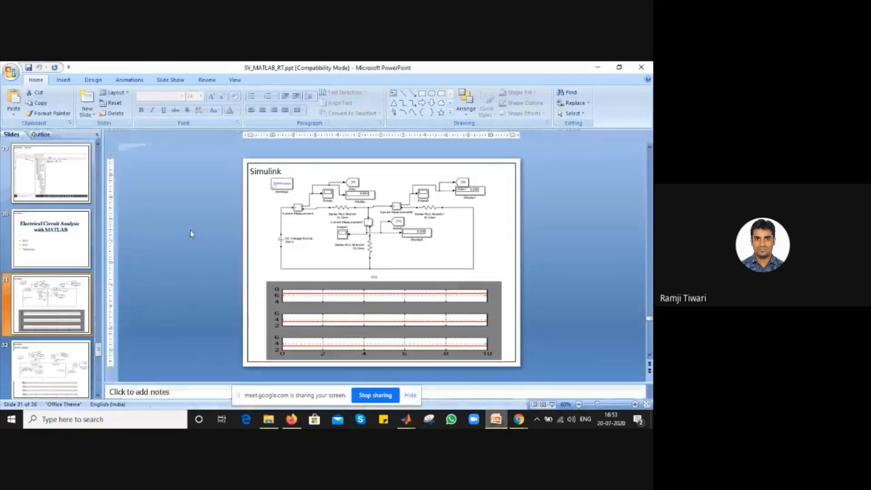
pyautogui.click(53, 373)
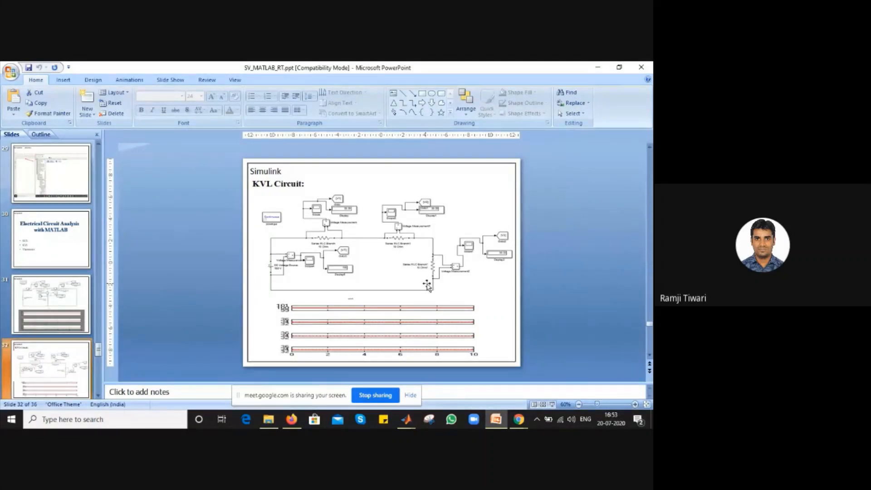
pyautogui.click(598, 67)
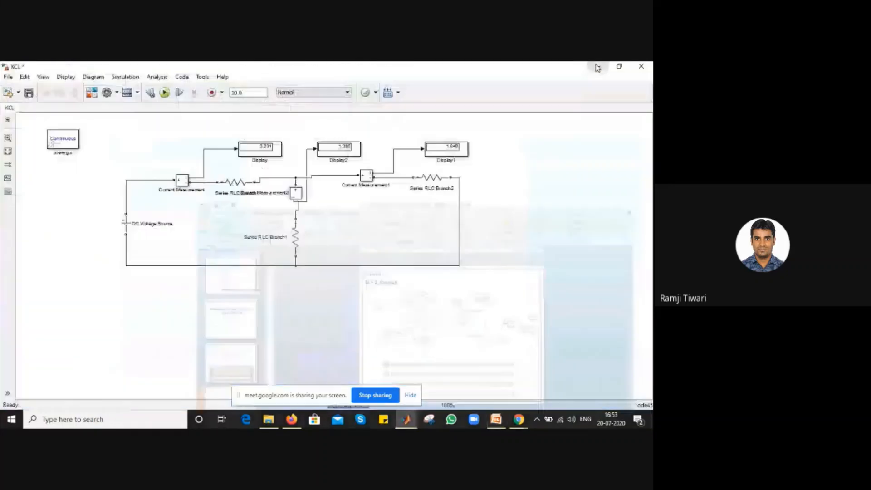
pyautogui.click(296, 194)
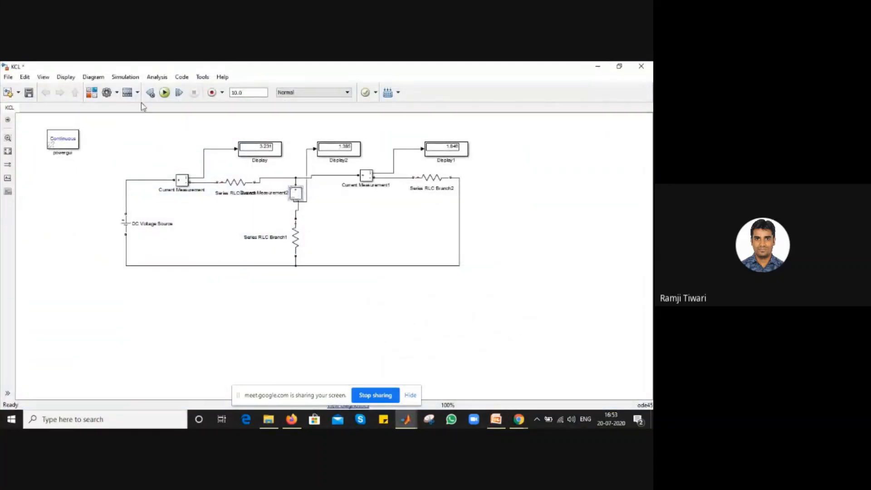
# Search the Simulink library for "voltage".
pyautogui.click(91, 92)
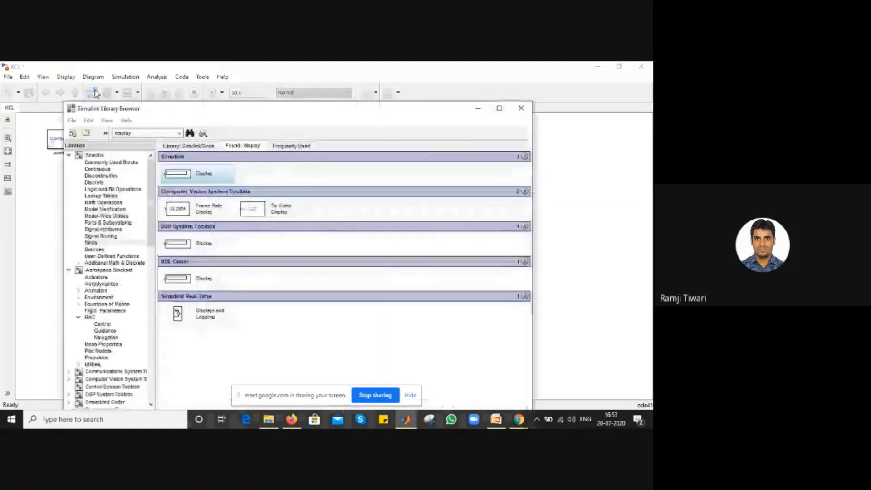
pyautogui.doubleClick(138, 134)
pyautogui.write('vo')
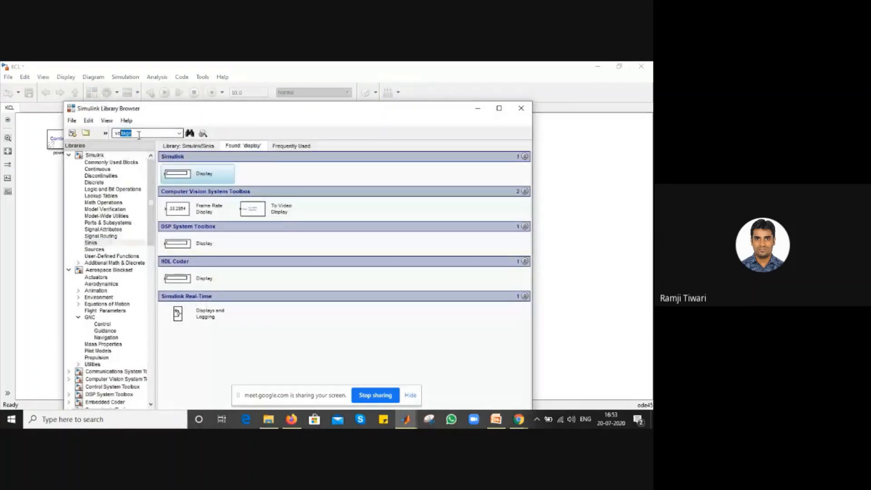
pyautogui.write('ltage')
pyautogui.press('Return')
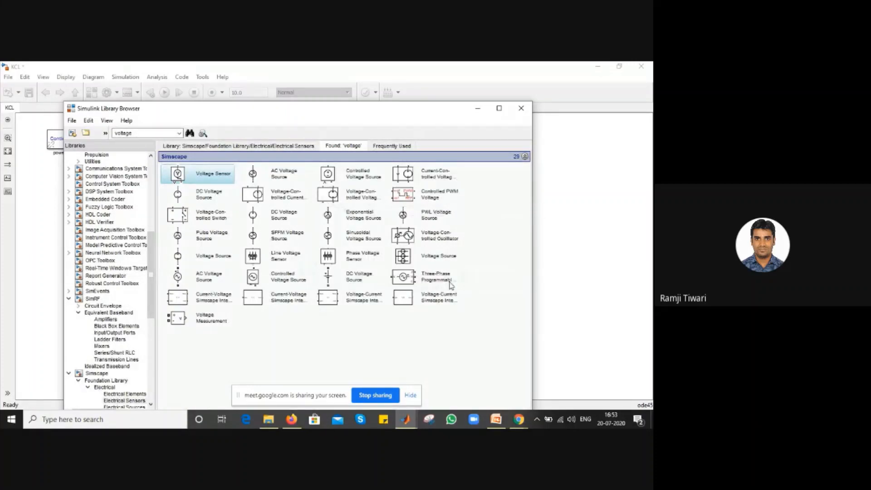
pyautogui.rightClick(350, 285)
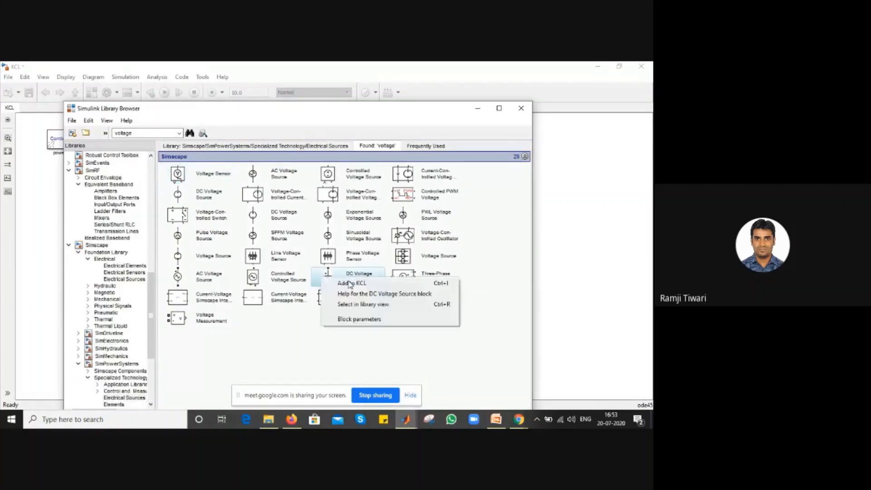
pyautogui.click(349, 283)
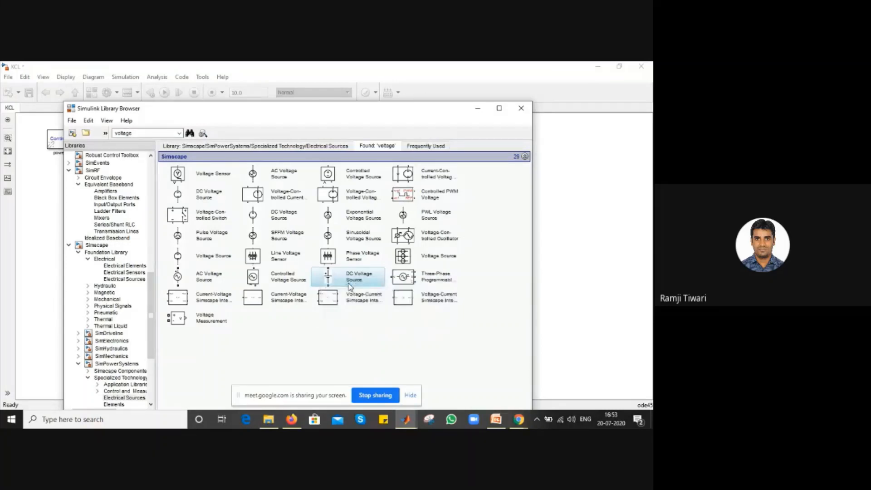
pyautogui.click(479, 110)
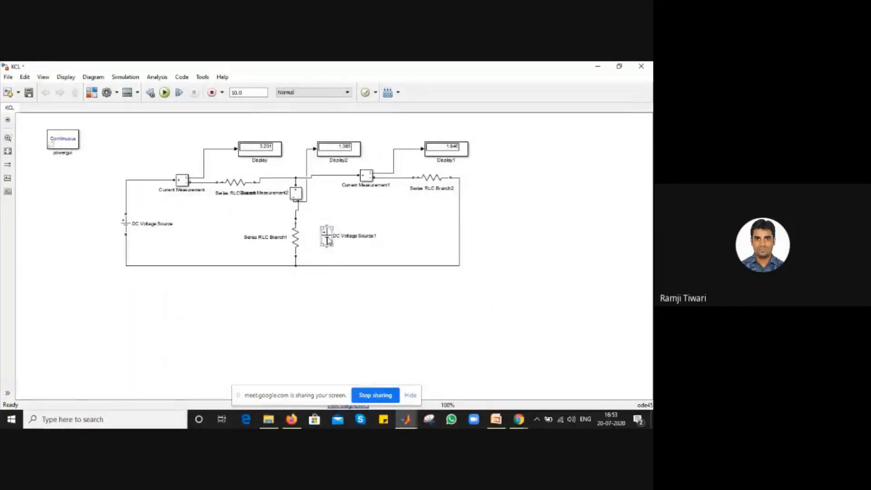
pyautogui.click(327, 239)
pyautogui.press('Delete')
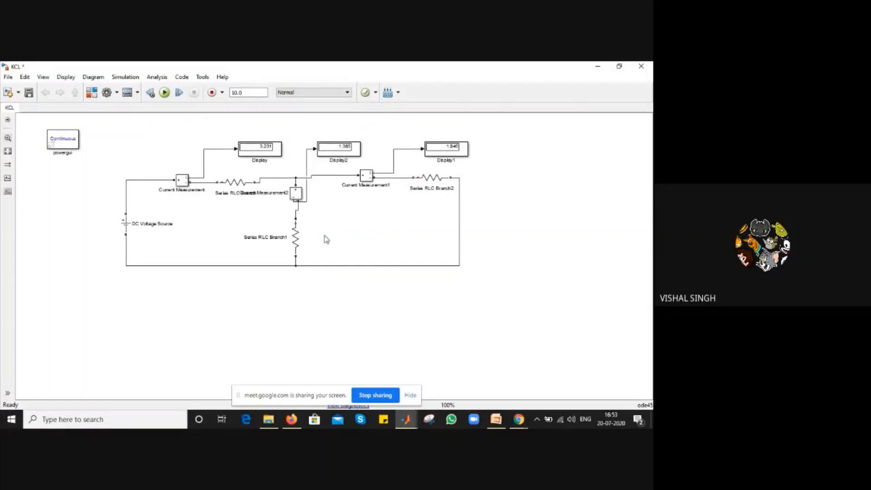
# Add a Voltage Measurement block to the KCL model and place a copy of it below Series RLC Branch2.
pyautogui.click(92, 93)
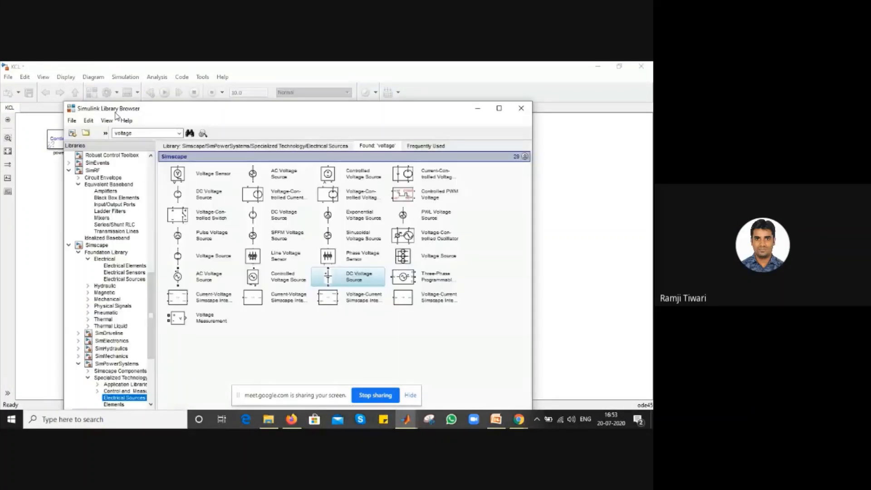
pyautogui.click(207, 324)
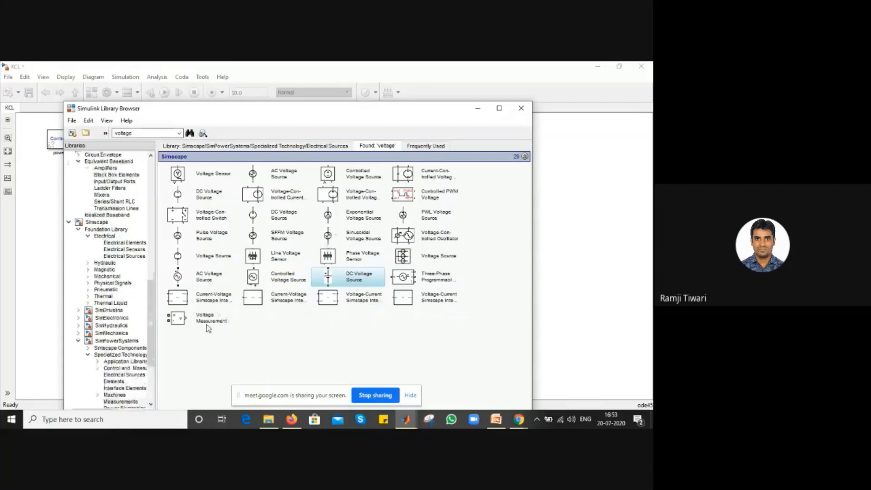
pyautogui.click(207, 323)
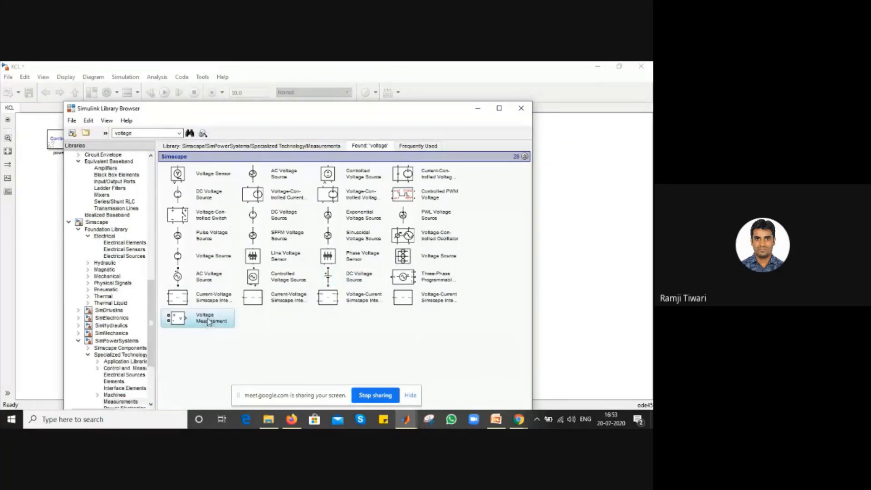
pyautogui.click(478, 108)
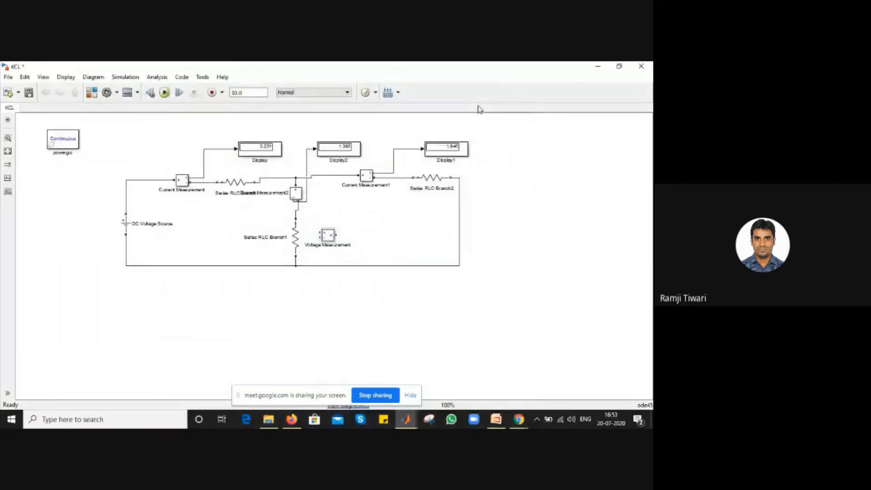
pyautogui.moveTo(333, 235); pyautogui.dragTo(411, 208)
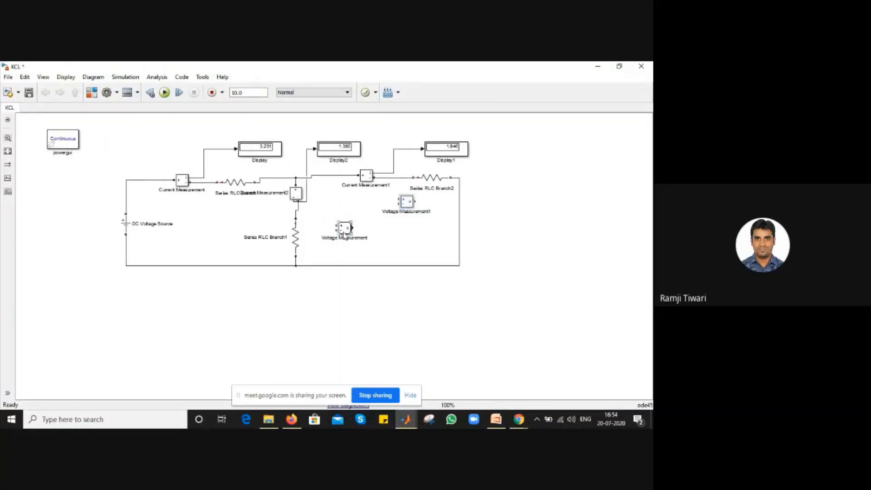
# Place a copy of Voltage Measurement below Series RLC Branch, rotate it 90 degrees clockwise, and wire its inputs across that branch.
pyautogui.moveTo(347, 229); pyautogui.dragTo(234, 221)
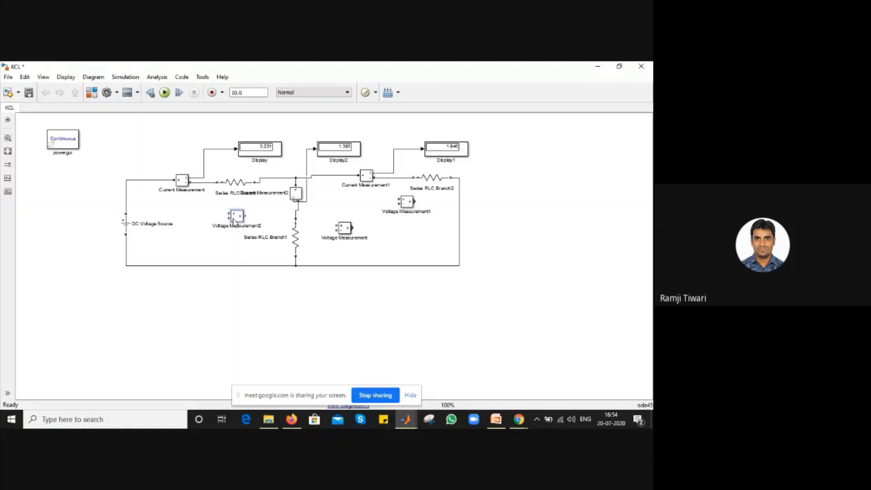
pyautogui.moveTo(236, 216); pyautogui.dragTo(236, 222)
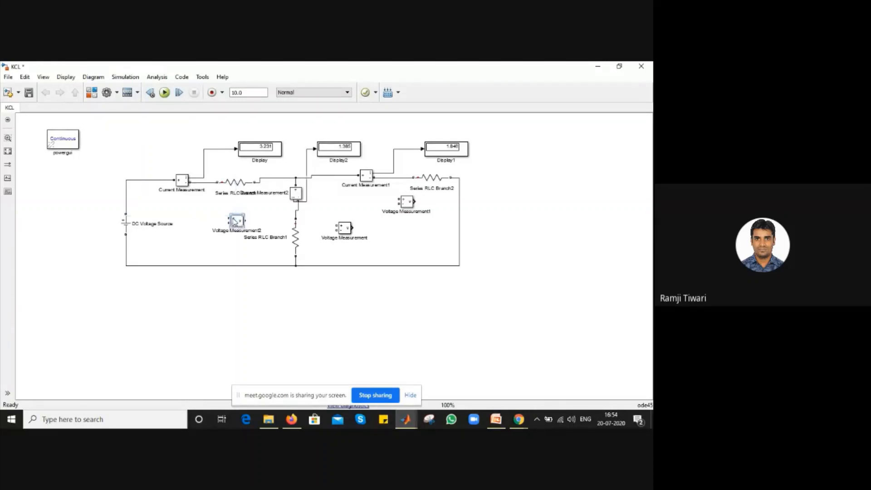
pyautogui.hotkey('ctrl', 'r')
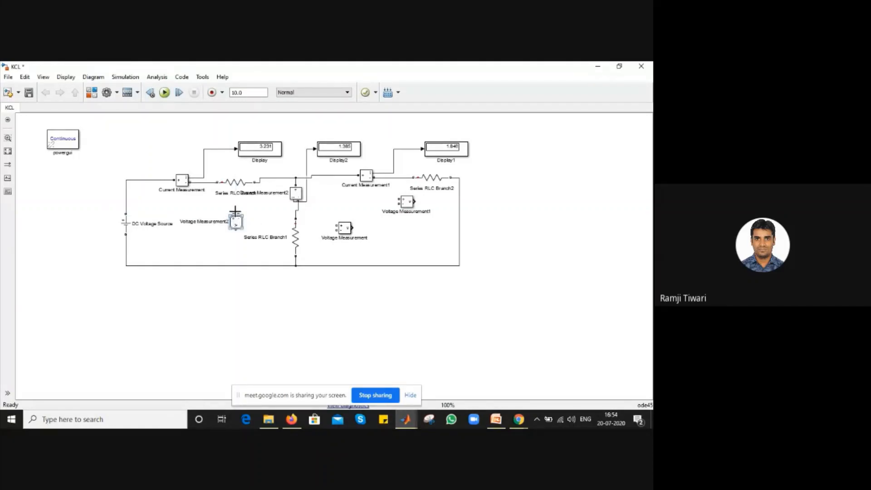
pyautogui.moveTo(233, 212); pyautogui.dragTo(209, 182)
pyautogui.moveTo(238, 213)
pyautogui.mouseDown()
pyautogui.moveTo(269, 196)
pyautogui.moveTo(274, 179)
pyautogui.mouseUp()
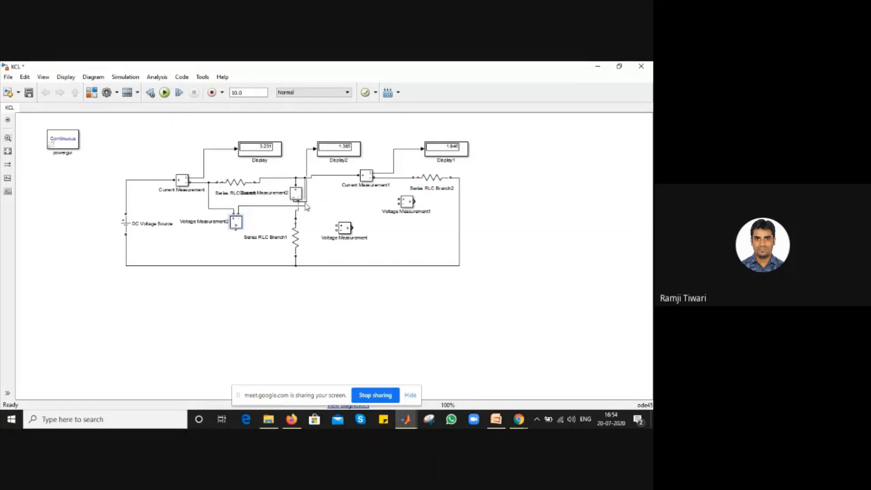
pyautogui.click(305, 205)
pyautogui.moveTo(306, 204); pyautogui.dragTo(291, 196)
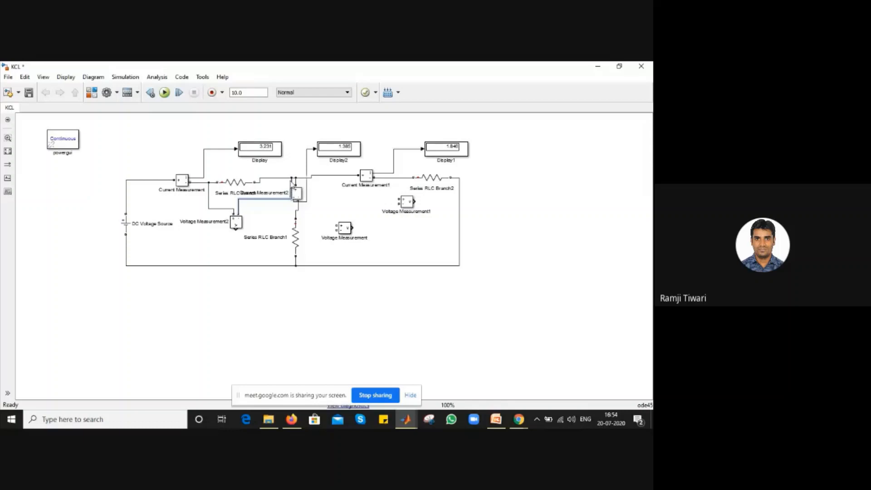
pyautogui.click(271, 223)
# Align Voltage Measurement beside Series RLC Branch1 and wire its inputs to both ends of that branch.
pyautogui.moveTo(350, 232); pyautogui.dragTo(347, 242)
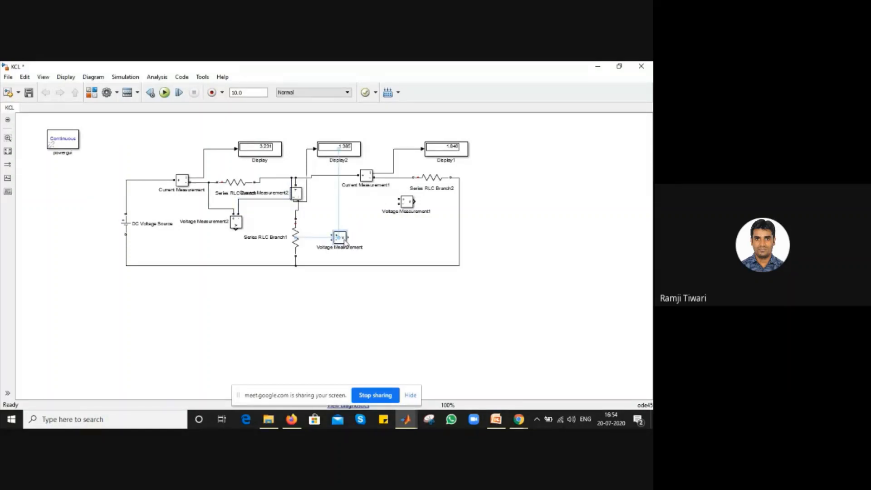
pyautogui.moveTo(332, 235); pyautogui.dragTo(300, 208)
pyautogui.moveTo(332, 239); pyautogui.dragTo(296, 262)
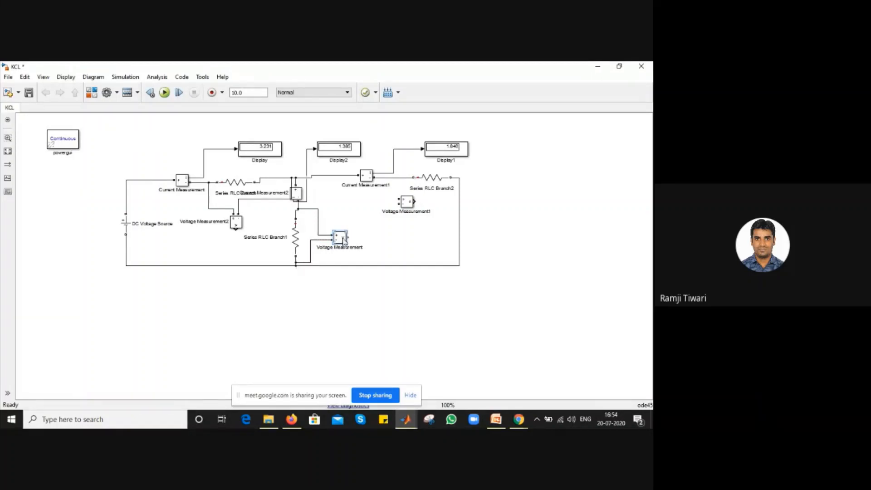
pyautogui.moveTo(344, 238); pyautogui.dragTo(346, 237)
# Rotate Voltage Measurement1 by 90 degrees clockwise below Series RLC Branch2 and wire its inputs across that branch.
pyautogui.moveTo(408, 214); pyautogui.dragTo(422, 219)
pyautogui.hotkey('ctrl', 'r')
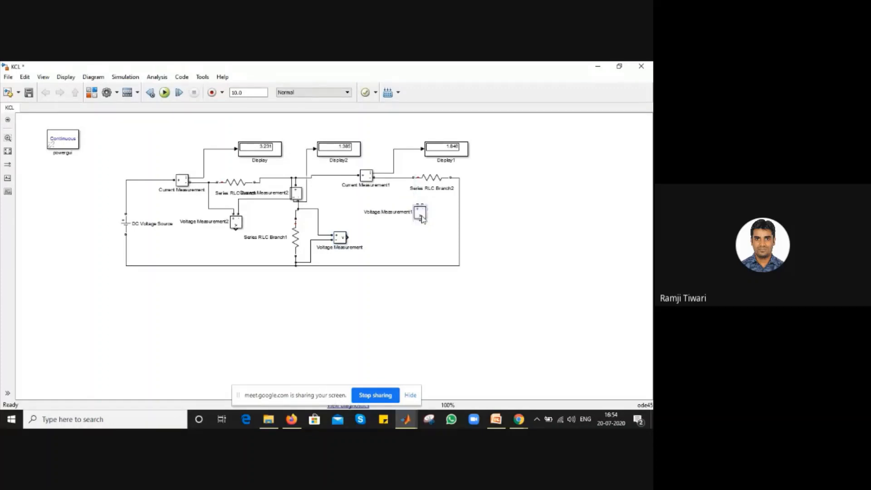
pyautogui.moveTo(410, 200)
pyautogui.mouseDown()
pyautogui.moveTo(398, 177)
pyautogui.moveTo(456, 178)
pyautogui.mouseUp()
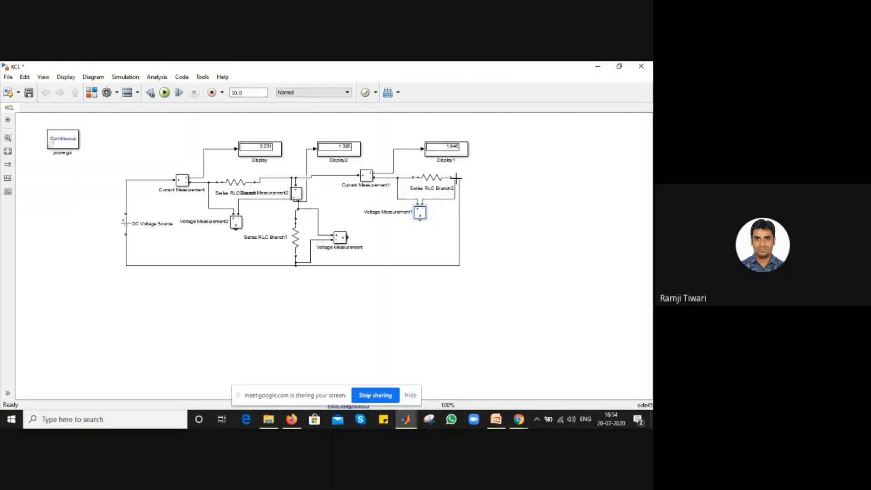
pyautogui.click(382, 245)
# Add three copies of the Display block and connect one to the output of each Voltage Measurement block.
pyautogui.click(266, 146)
pyautogui.moveTo(256, 143); pyautogui.dragTo(236, 227)
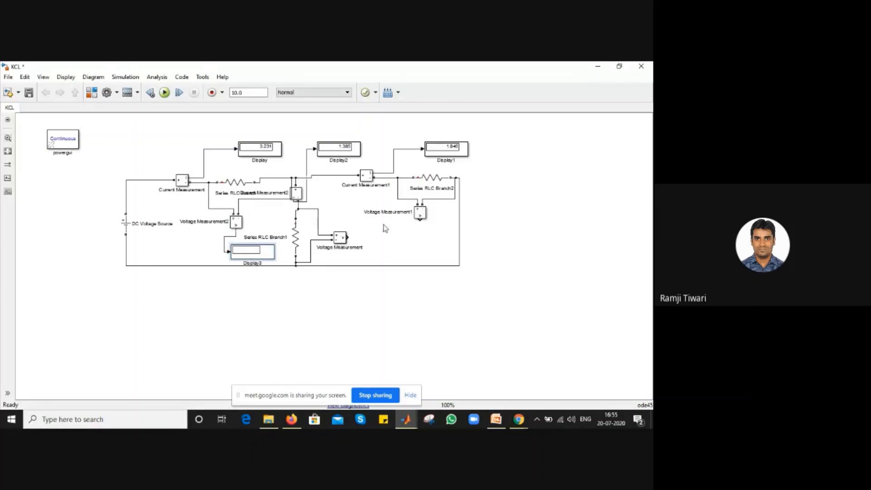
pyautogui.moveTo(436, 157); pyautogui.dragTo(346, 237)
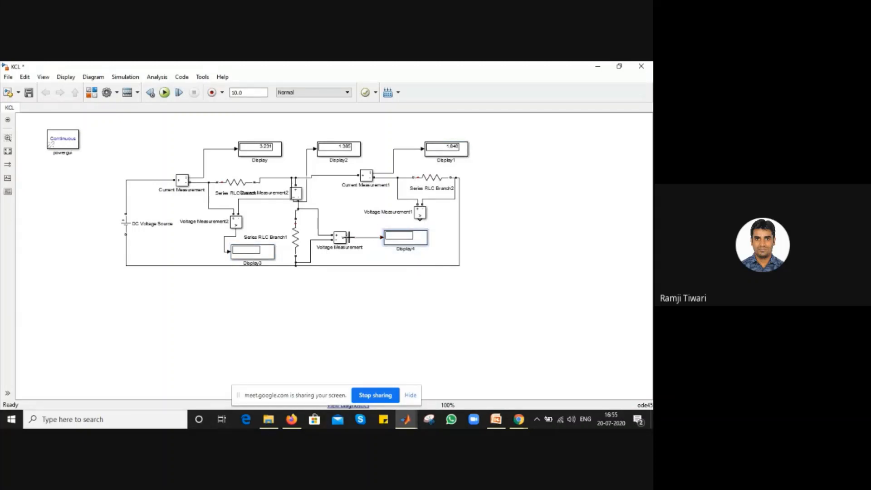
pyautogui.click(419, 212)
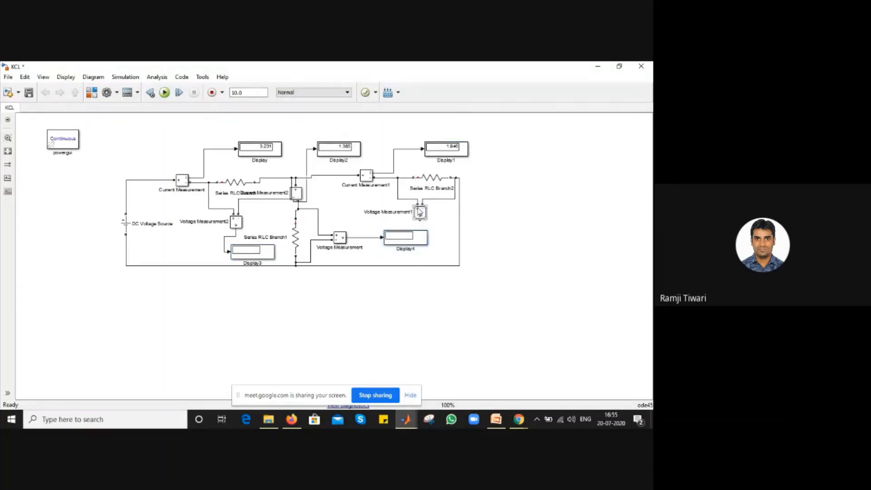
pyautogui.click(470, 214)
pyautogui.click(458, 147)
pyautogui.moveTo(458, 146); pyautogui.dragTo(421, 221)
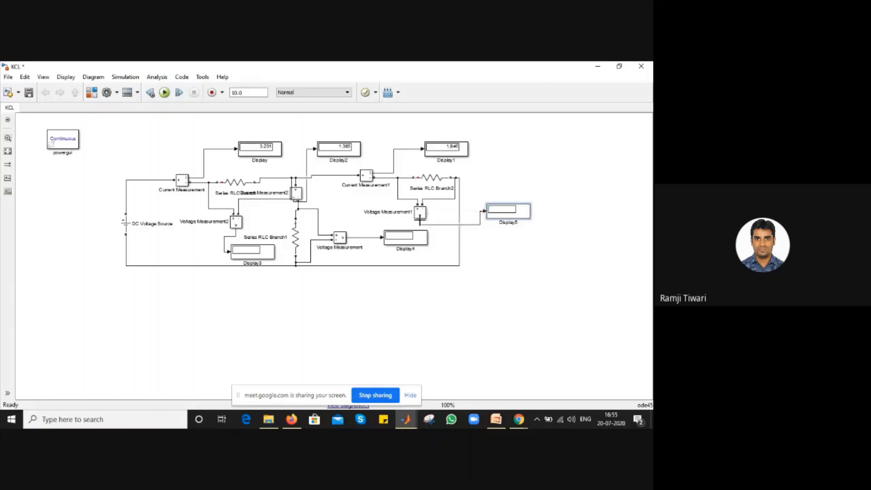
# Run the simulation and check the amplitude parameter of the DC Voltage Source.
pyautogui.click(165, 94)
pyautogui.click(127, 228)
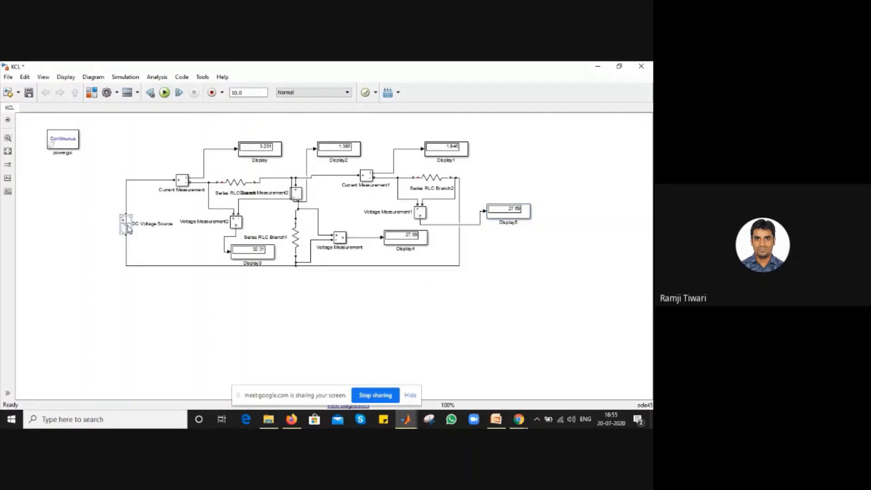
pyautogui.doubleClick(128, 229)
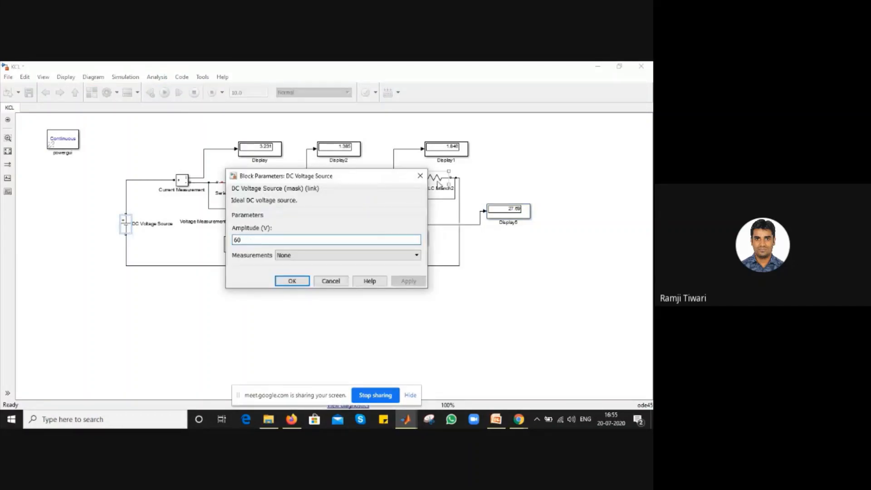
pyautogui.click(419, 177)
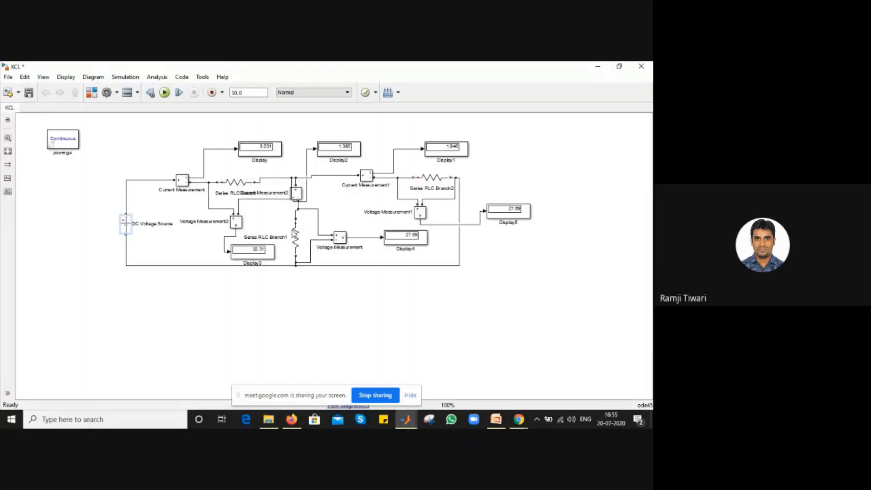
pyautogui.click(293, 231)
pyautogui.click(271, 215)
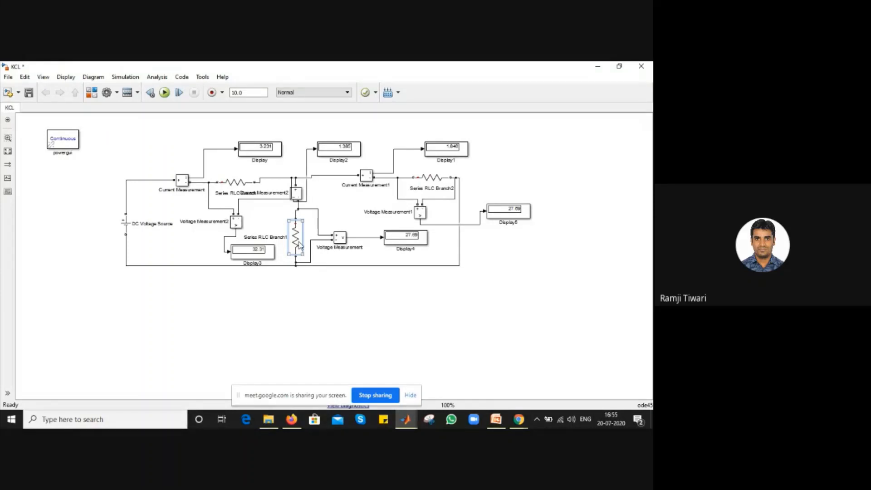
pyautogui.click(251, 177)
pyautogui.click(298, 181)
pyautogui.click(262, 154)
pyautogui.hotkey('ctrl', 'a')
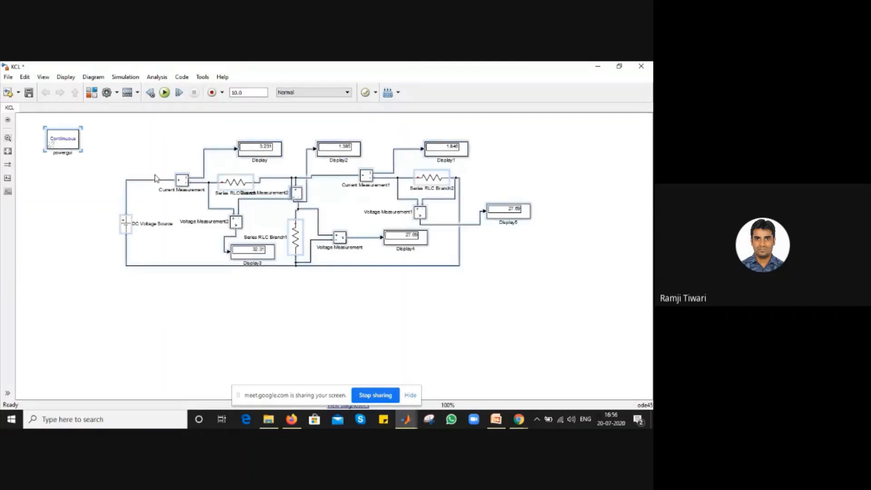
pyautogui.click(143, 130)
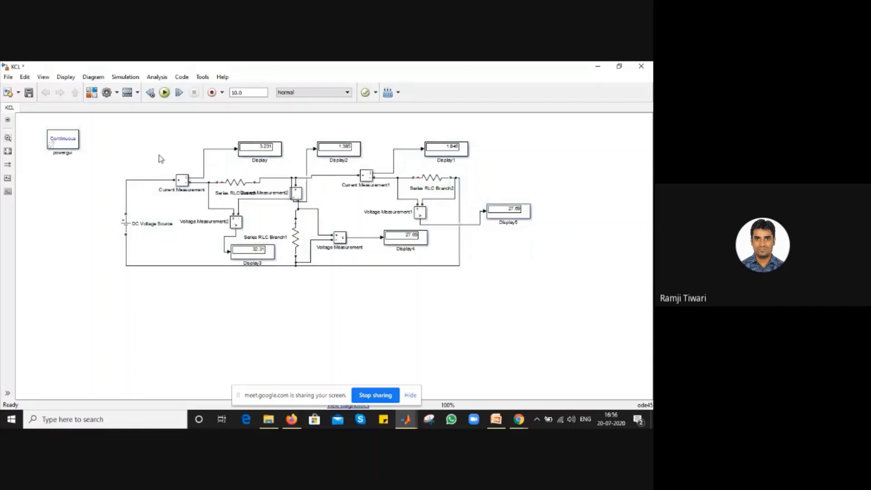
# Create a new blank Simulink model and maximize its window.
pyautogui.click(8, 77)
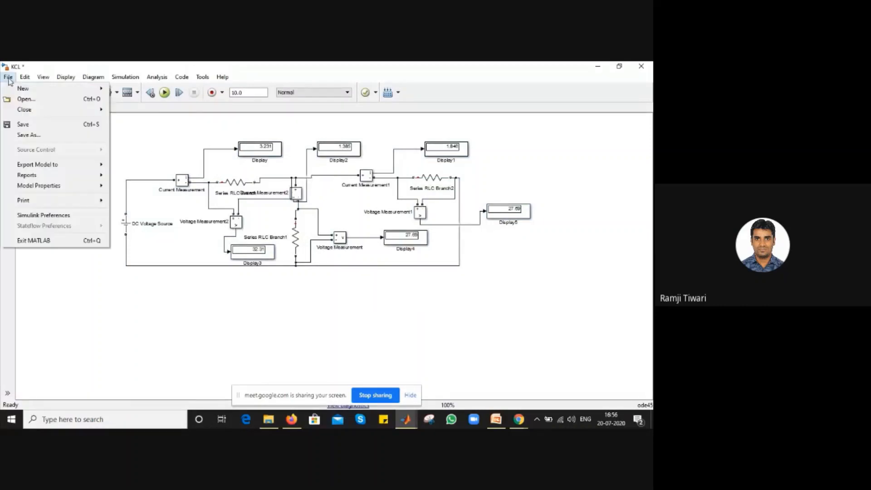
pyautogui.moveTo(25, 89)
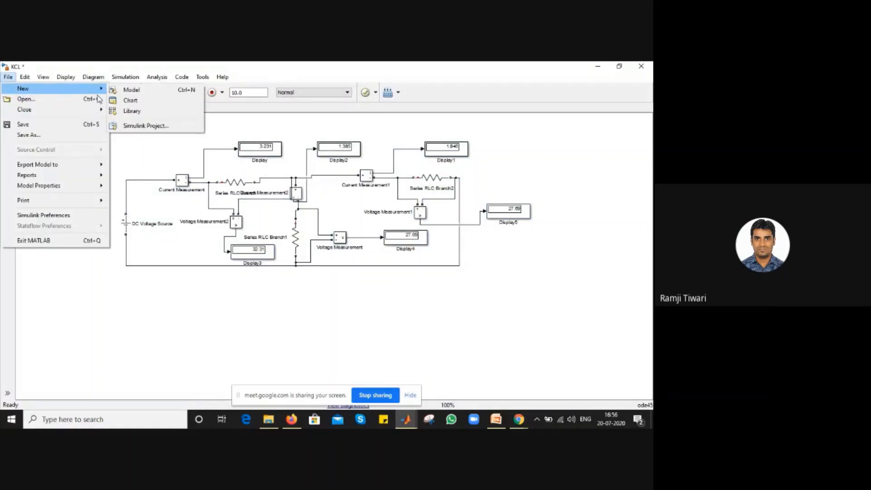
pyautogui.click(128, 90)
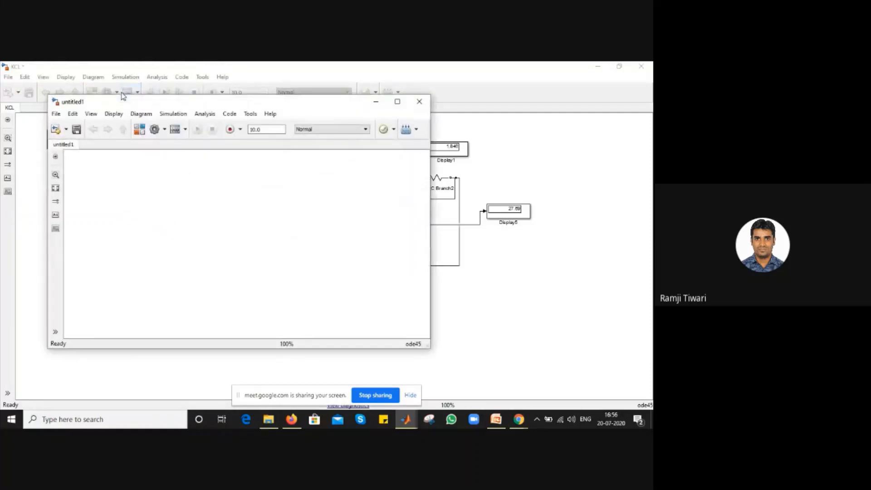
pyautogui.click(397, 101)
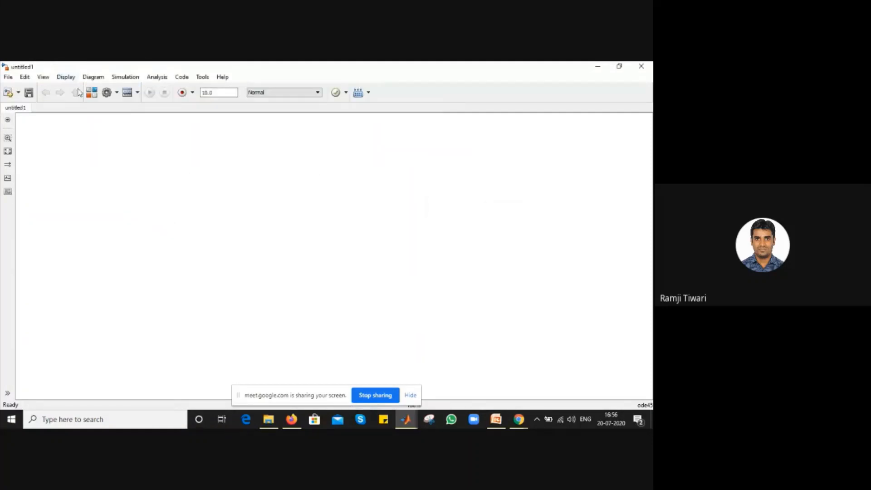
# Search the Simulink library for "Dc voltage source" and add the SimPowerSystems DC Voltage Source to the new model.
pyautogui.click(92, 93)
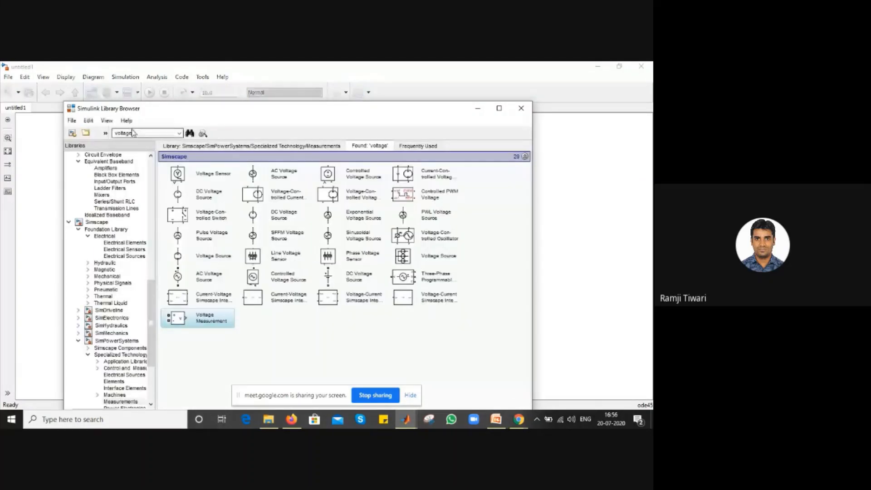
pyautogui.doubleClick(133, 133)
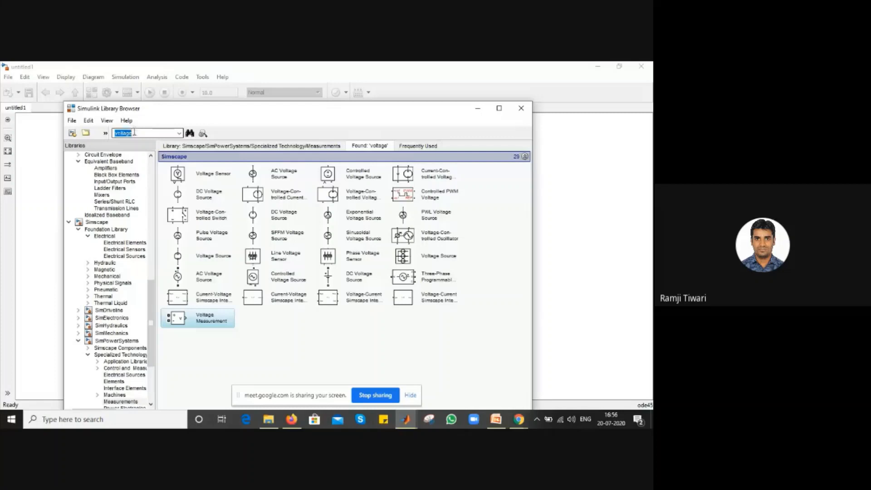
pyautogui.write('Dc voltage source')
pyautogui.press('Return')
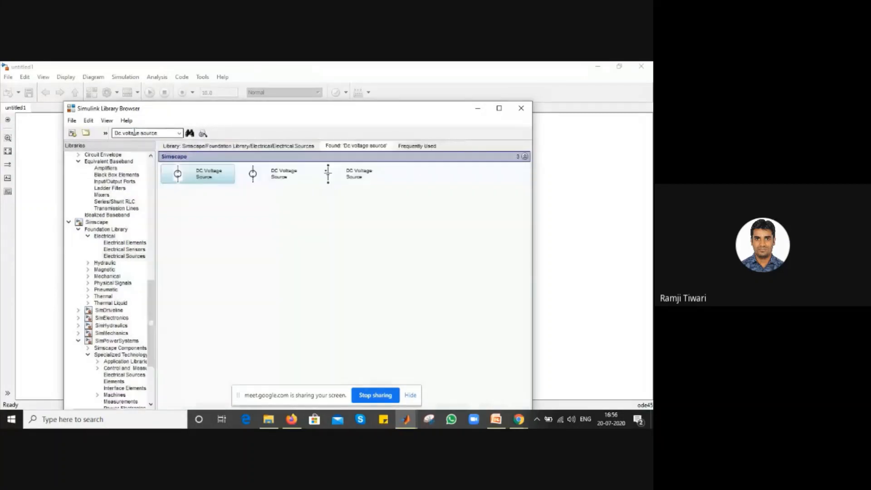
pyautogui.click(351, 180)
pyautogui.rightClick(350, 181)
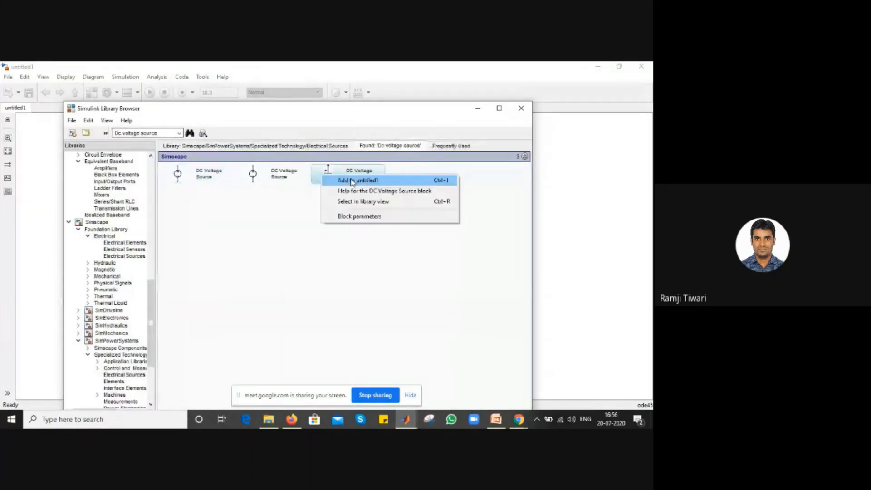
pyautogui.click(351, 181)
# Search the library for "series RLC" and add the Series RLC Branch block to the new model.
pyautogui.click(140, 133)
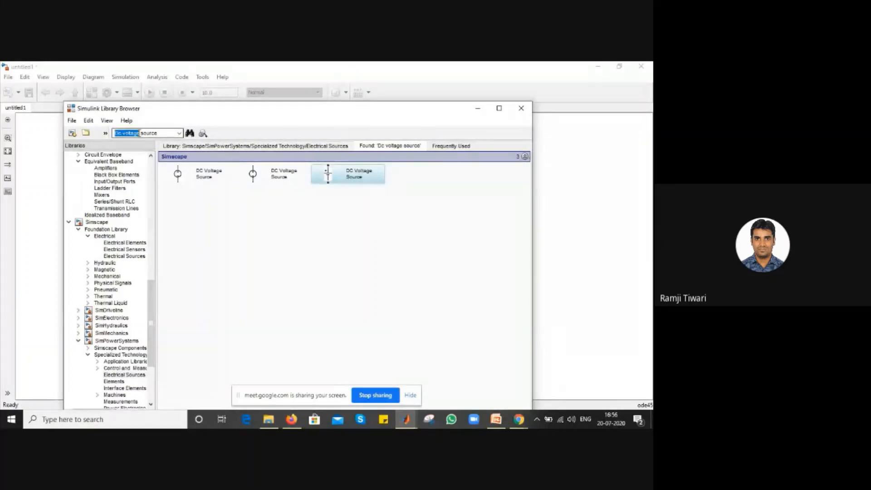
pyautogui.hotkey('ctrl', 'a')
pyautogui.write('ser')
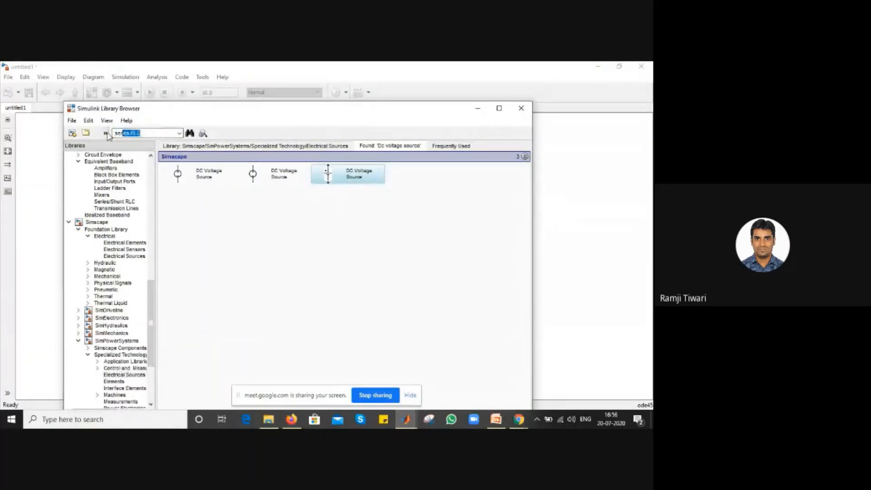
pyautogui.press('Return')
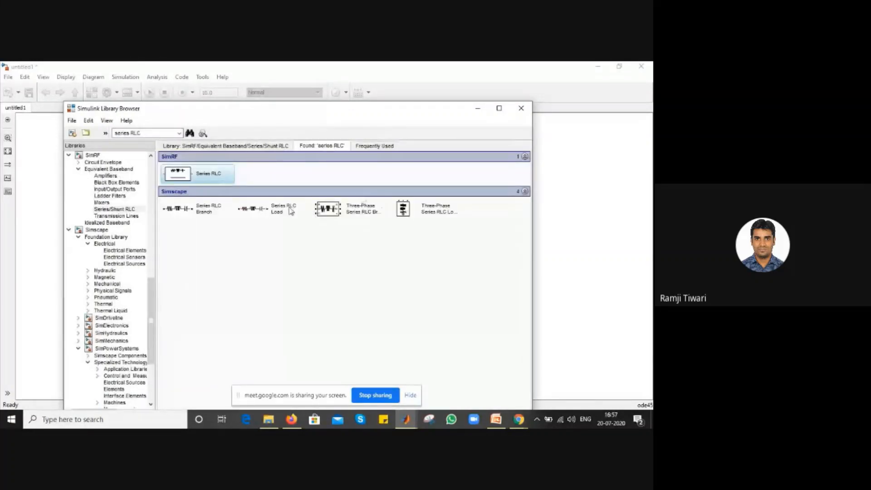
pyautogui.rightClick(200, 208)
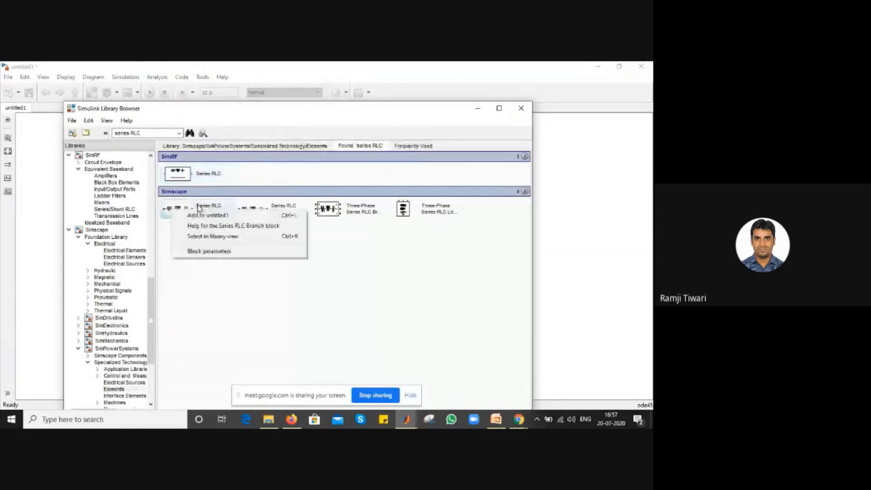
pyautogui.click(200, 215)
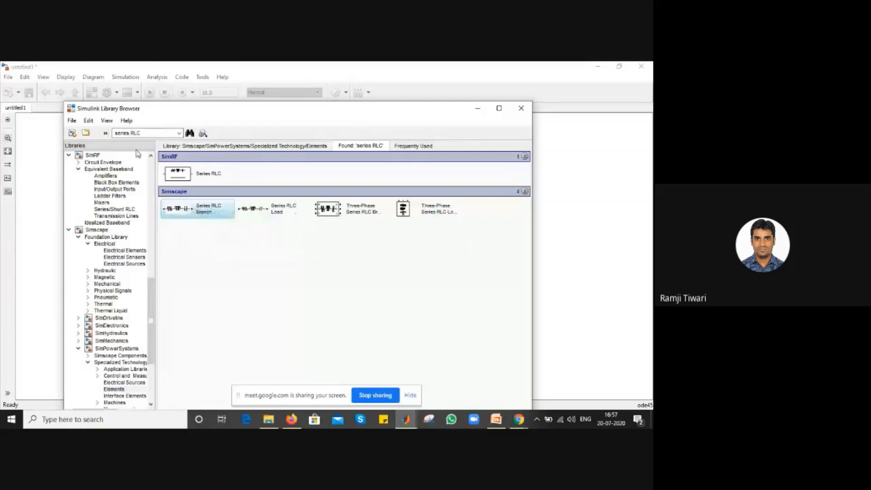
# Search the Simulink library for "powergui" and add the powergui block to the model.
pyautogui.click(143, 132)
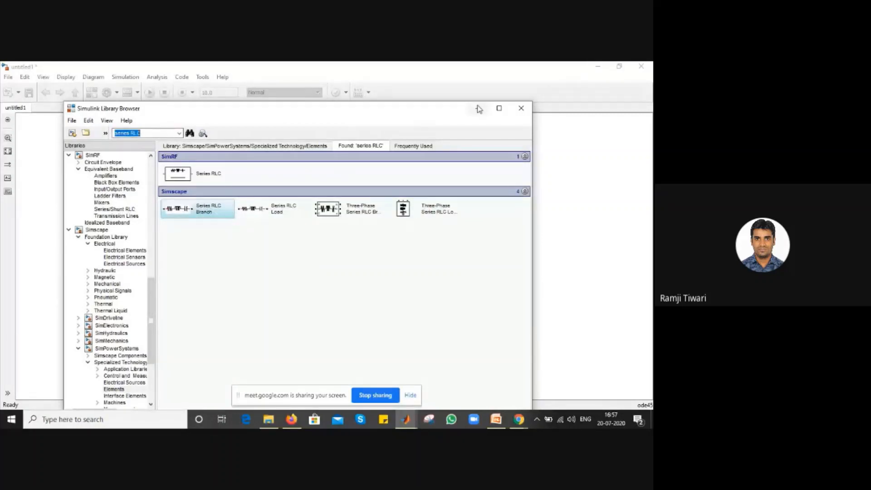
pyautogui.write('pow')
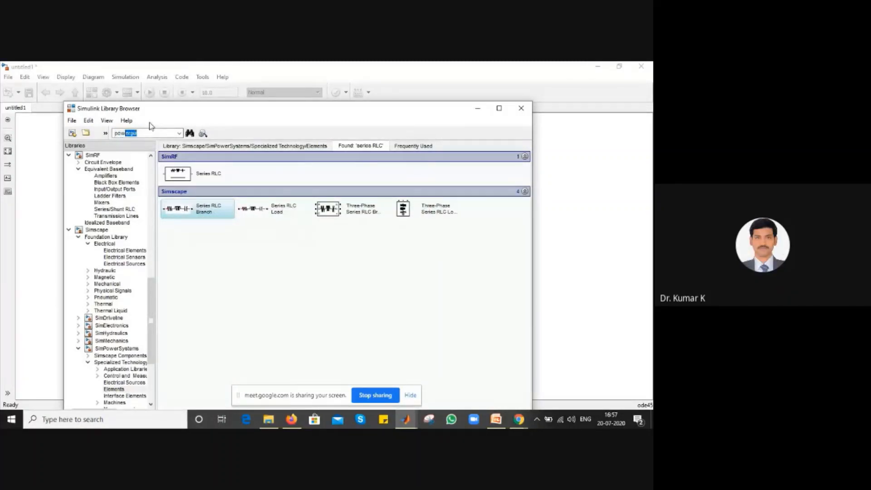
pyautogui.write('er')
pyautogui.press('Return')
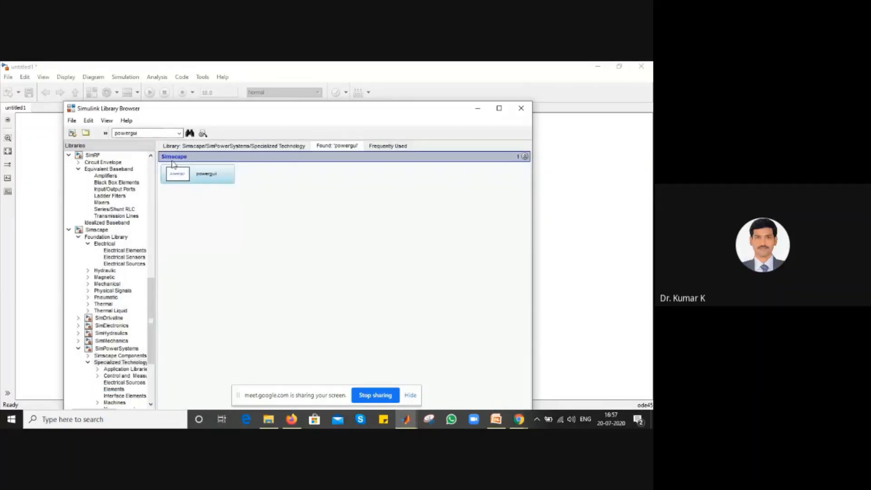
pyautogui.rightClick(177, 175)
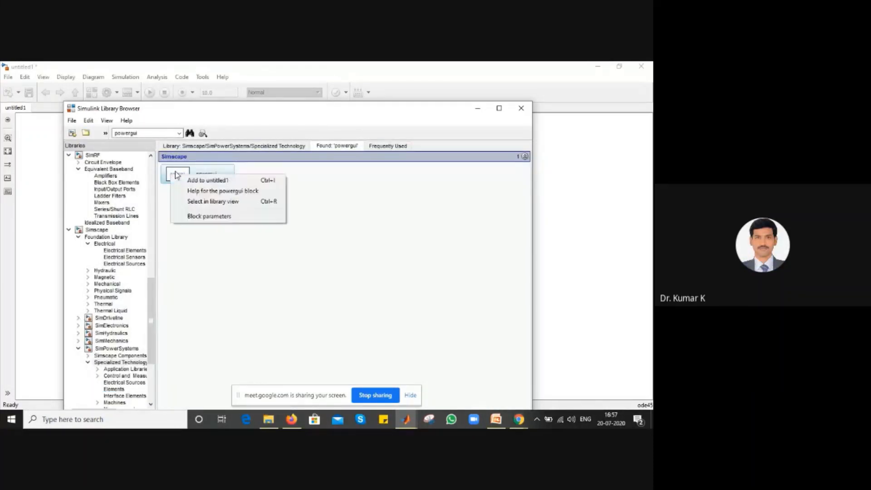
pyautogui.click(182, 180)
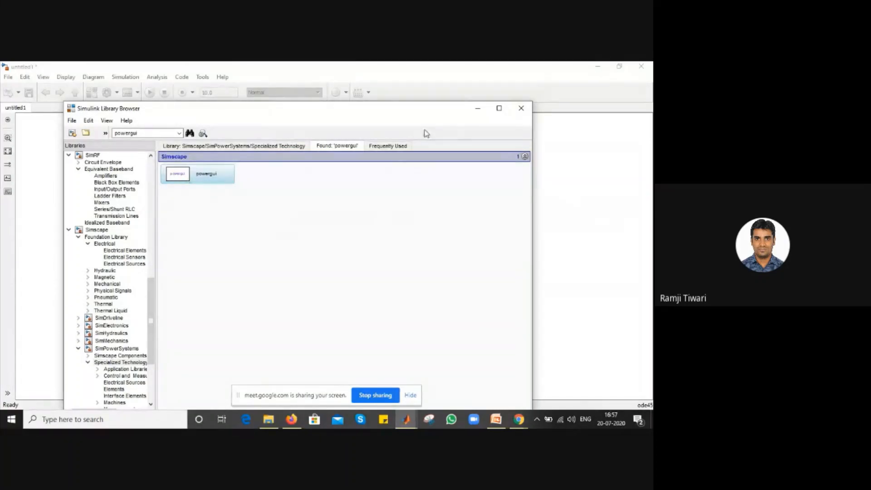
# Close the library browser and delete all the overlapping blocks from the untitled1 model.
pyautogui.click(520, 111)
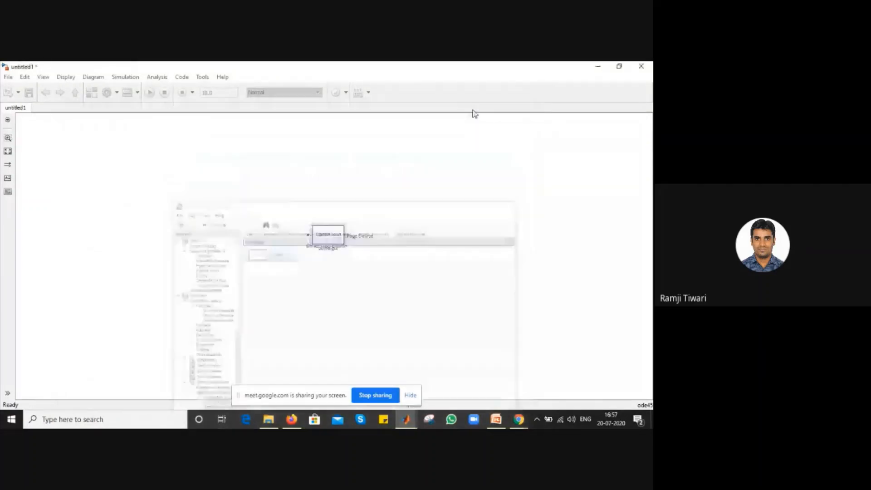
pyautogui.moveTo(280, 221); pyautogui.dragTo(413, 275)
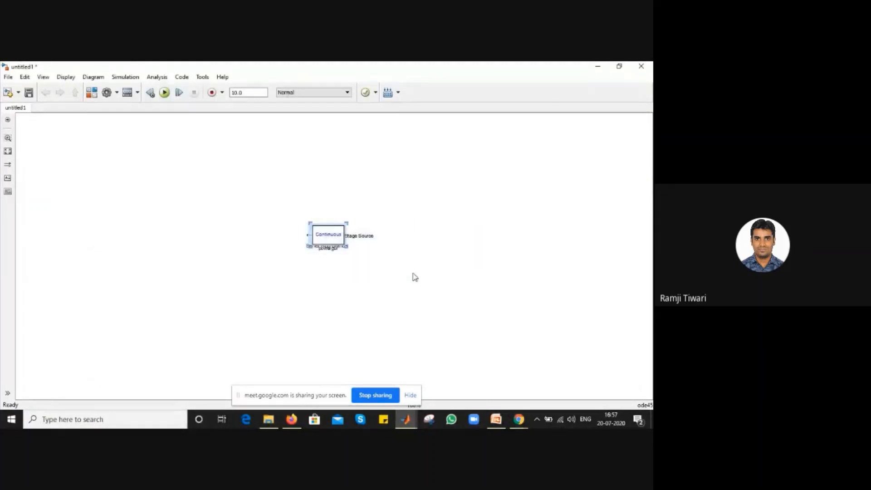
pyautogui.press('Delete')
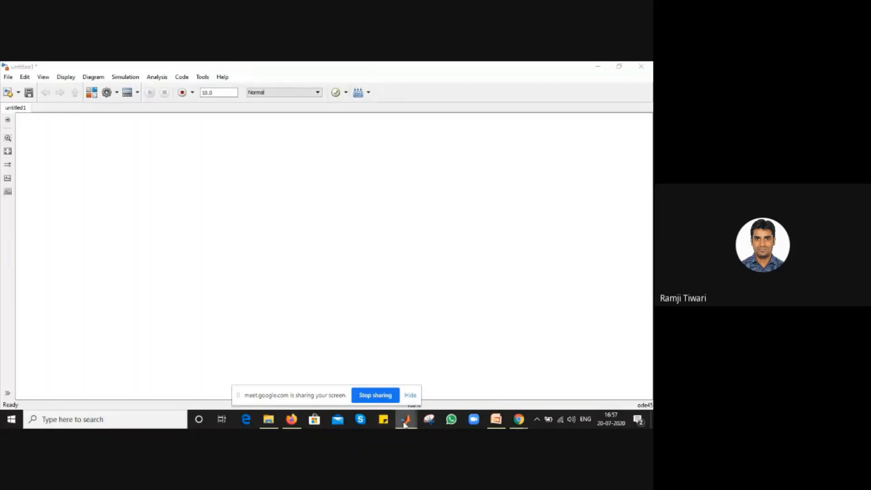
# Switch to the main MATLAB window, create another blank Simulink model and maximize it.
pyautogui.moveTo(406, 419)
pyautogui.click(190, 365)
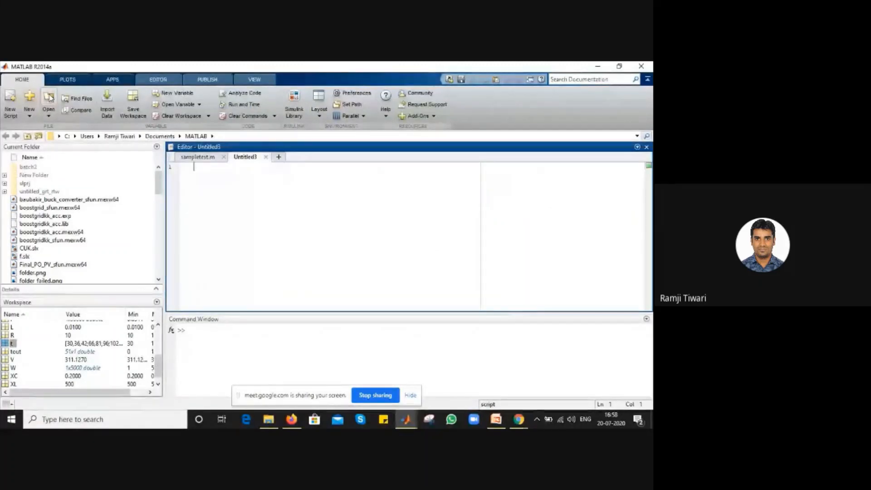
pyautogui.click(30, 117)
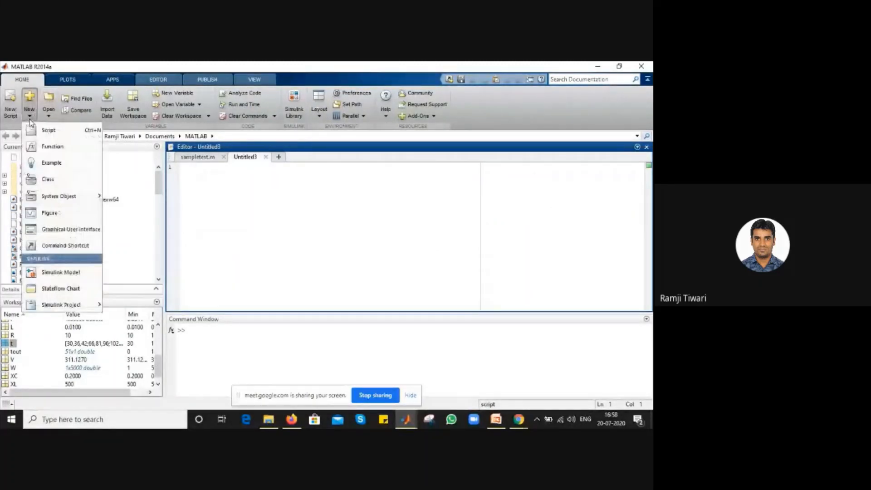
pyautogui.click(42, 274)
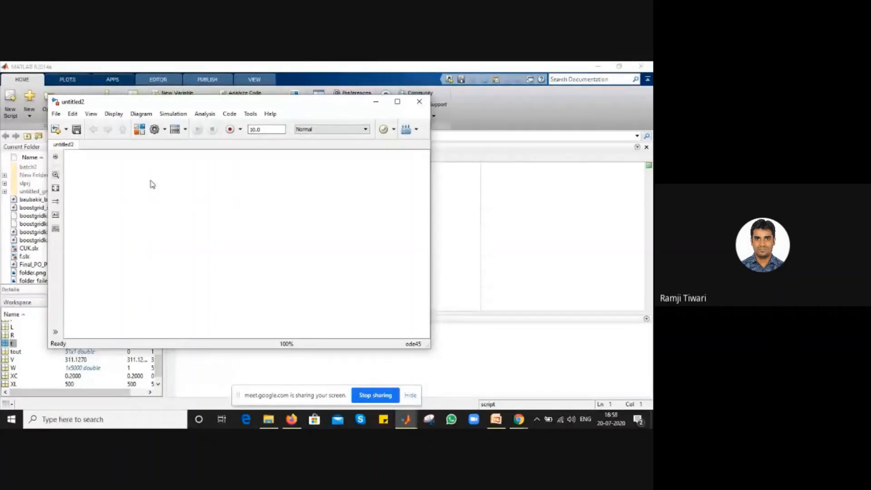
pyautogui.click(397, 101)
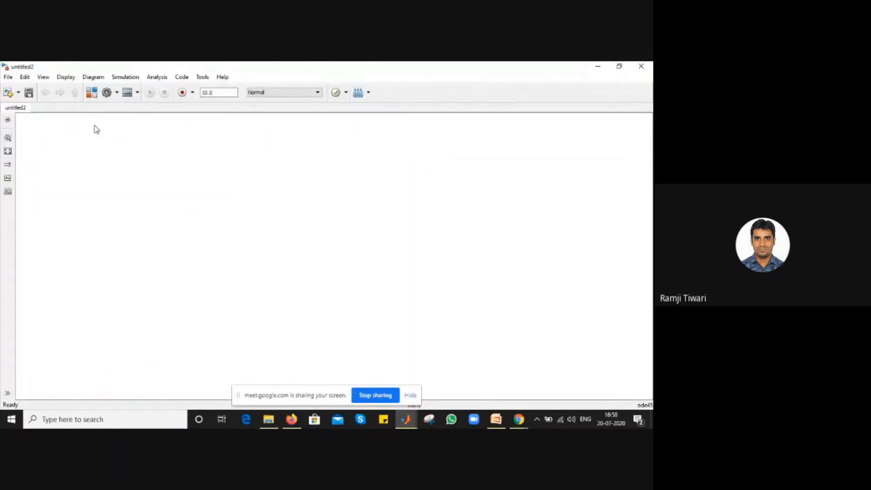
# Open the Simulink Library Browser from the new model and clear its search term.
pyautogui.click(91, 94)
pyautogui.click(91, 94)
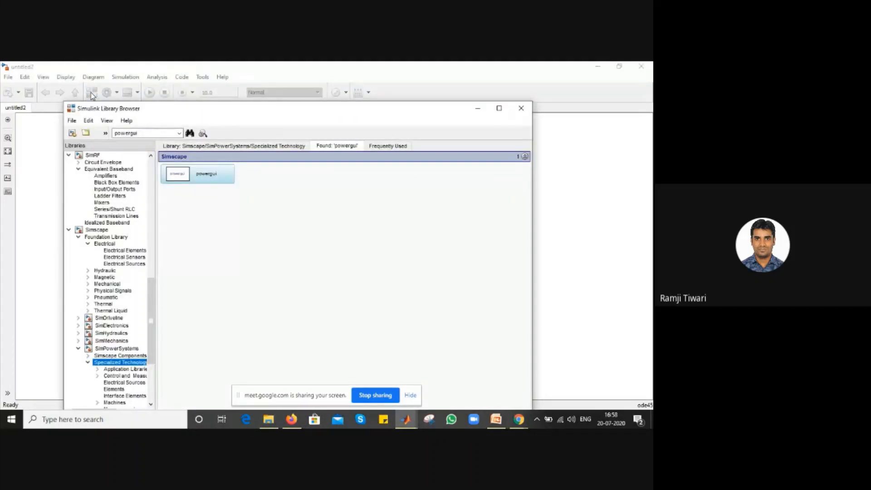
pyautogui.doubleClick(137, 133)
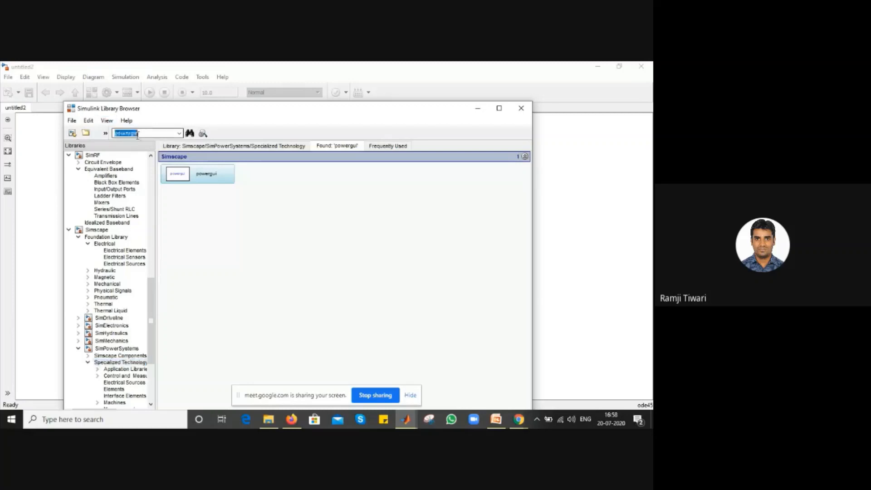
pyautogui.press('BackSpace')
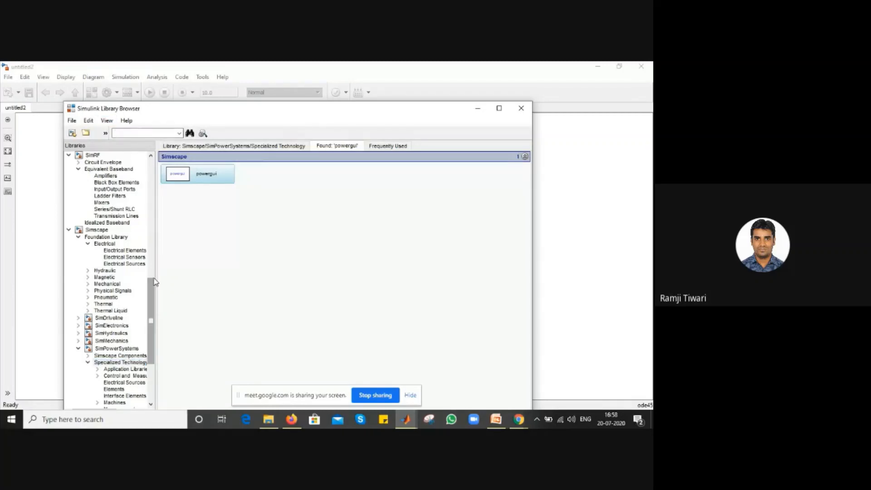
# Look through the Simscape Utilities and SimPowerSystems libraries and expand the Simscape Components group.
pyautogui.moveTo(154, 282); pyautogui.dragTo(154, 311)
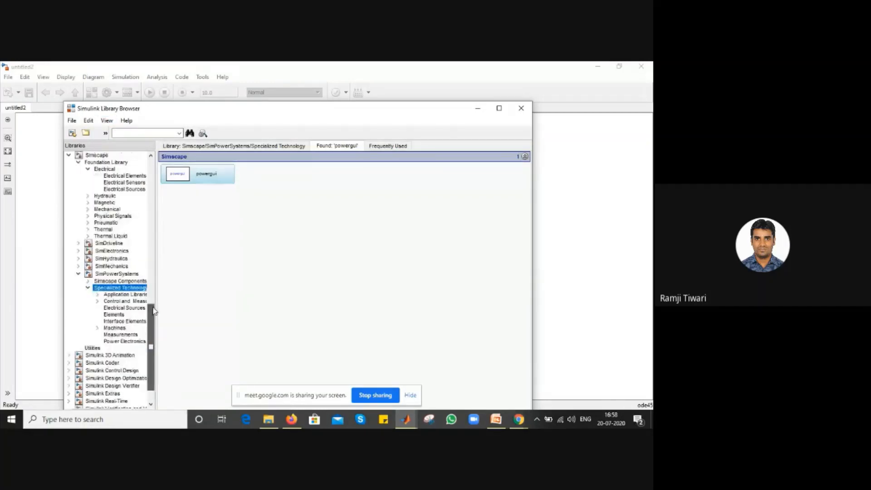
pyautogui.scroll(-1, 153, 311)
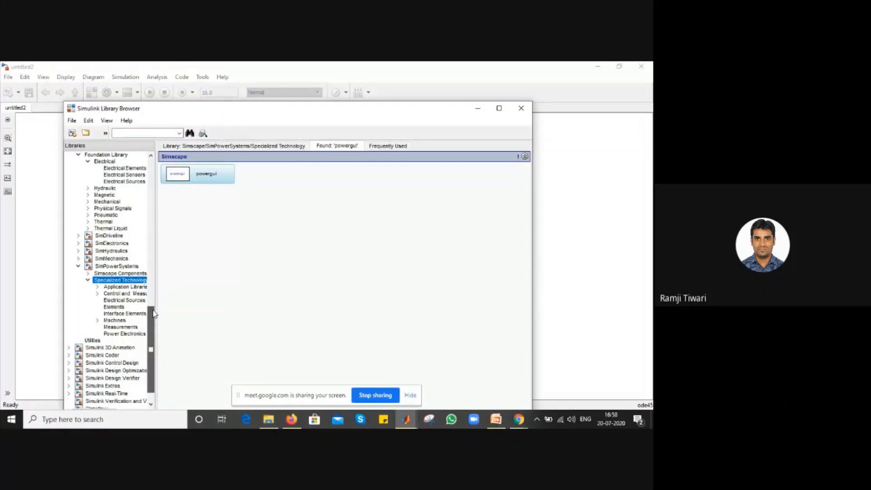
pyautogui.click(78, 266)
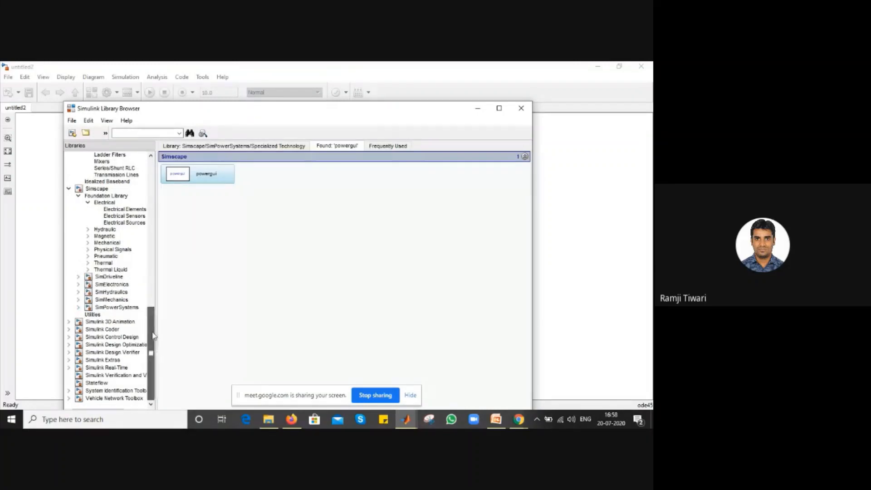
pyautogui.click(96, 315)
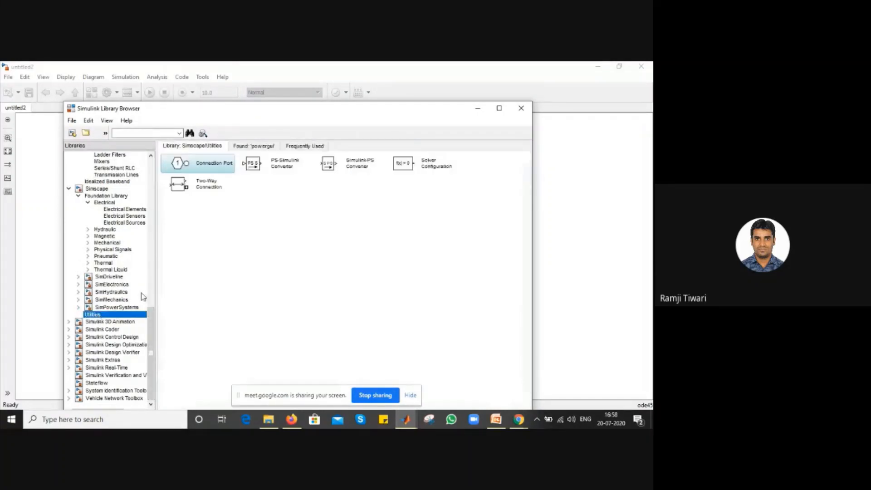
pyautogui.click(113, 307)
pyautogui.click(78, 308)
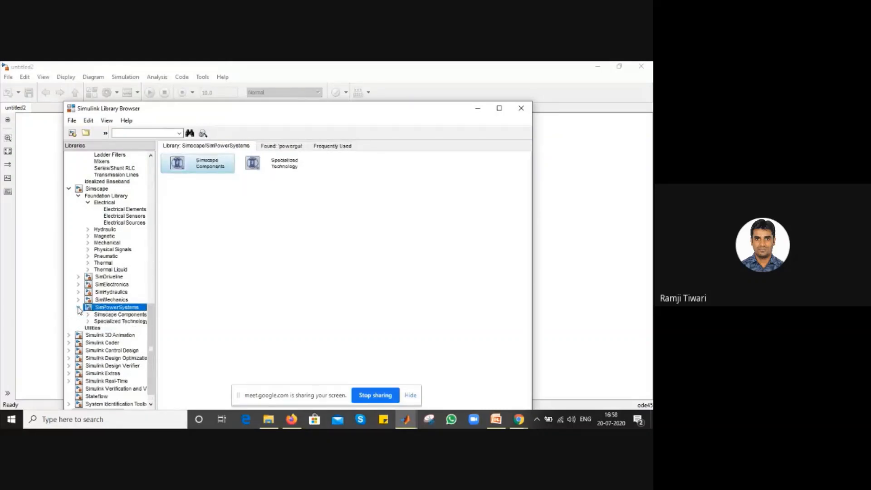
pyautogui.click(87, 314)
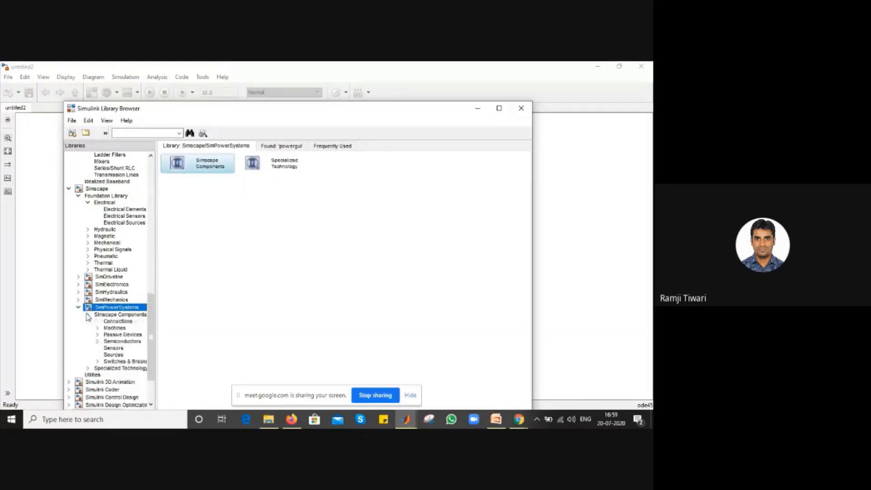
# Examine the Connections and Machines categories under the SimPowerSystems Simscape Components.
pyautogui.scroll(-1, 122, 310)
pyautogui.click(117, 301)
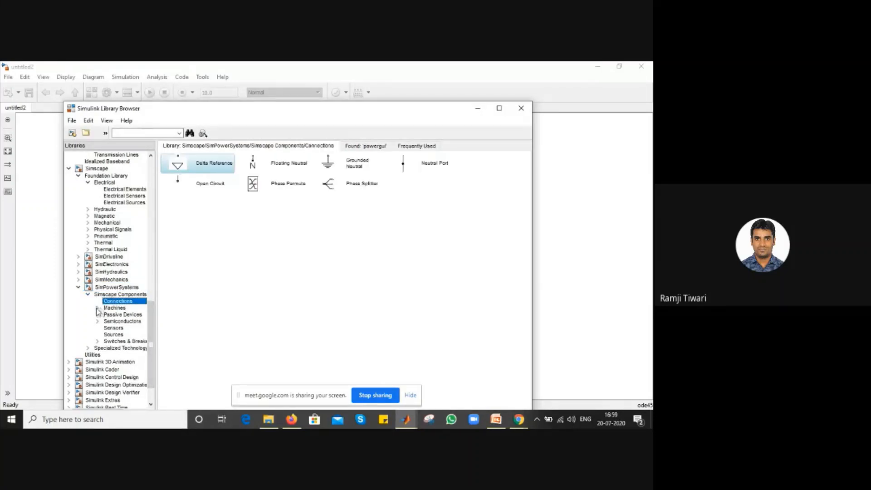
pyautogui.click(97, 308)
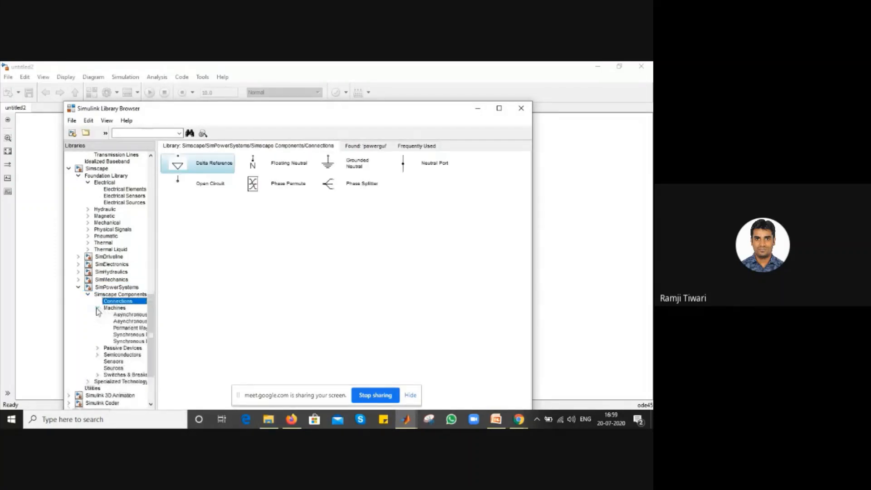
pyautogui.click(122, 314)
pyautogui.click(125, 321)
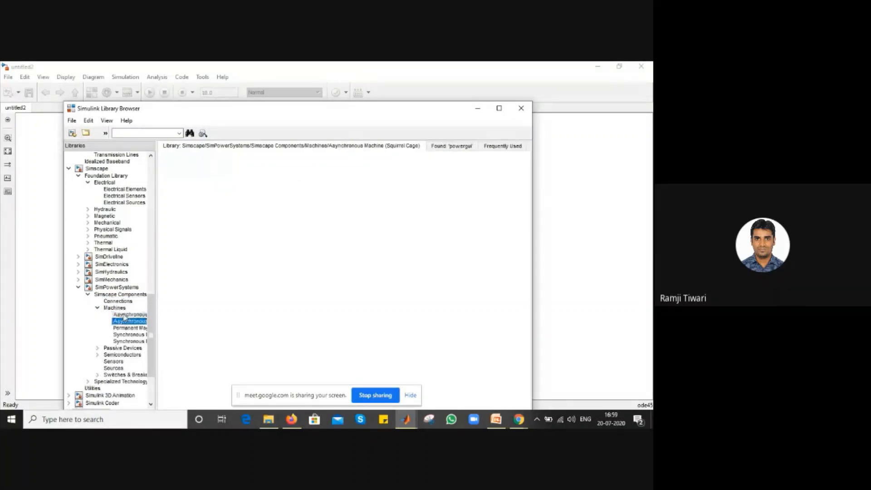
pyautogui.press('Down')
pyautogui.press('Down')
pyautogui.press('Down')
pyautogui.press('Down')
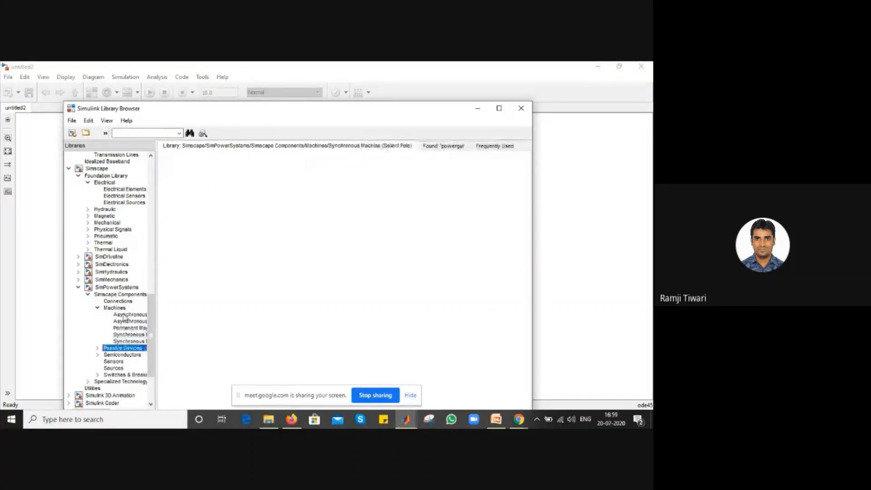
# Examine the Passive Devices, Semiconductors, Sensors and Sources categories of the Simscape Components.
pyautogui.click(98, 348)
pyautogui.click(119, 356)
pyautogui.press('Down')
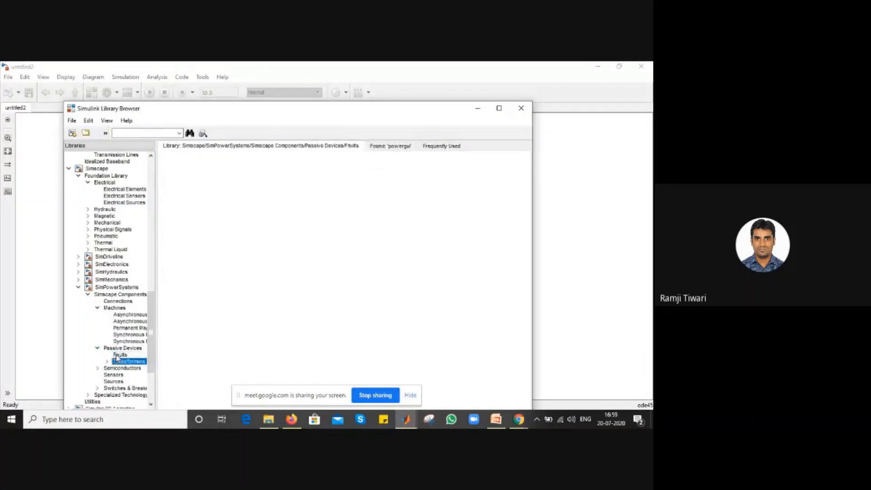
pyautogui.press('Down')
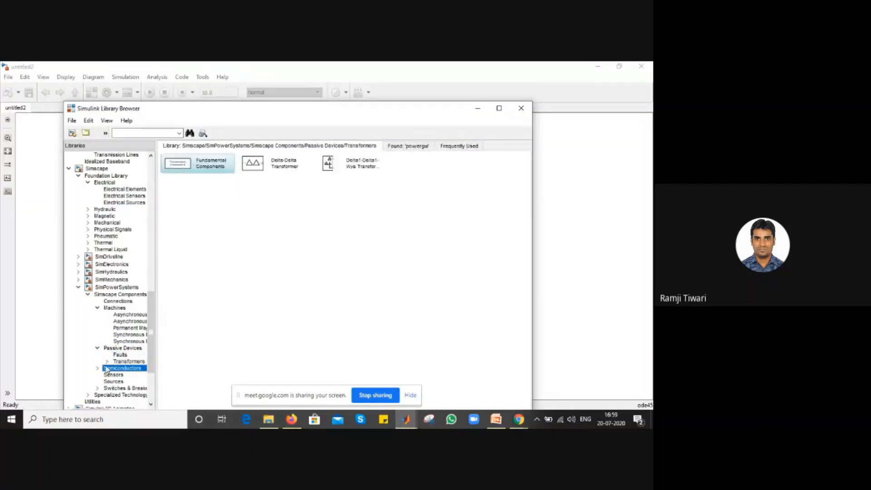
pyautogui.click(98, 368)
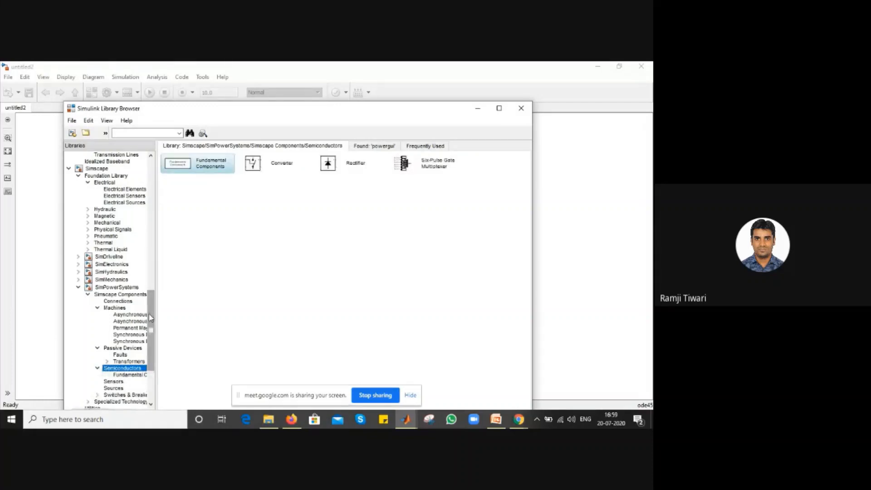
pyautogui.scroll(-3, 152, 341)
pyautogui.scroll(-1, 151, 341)
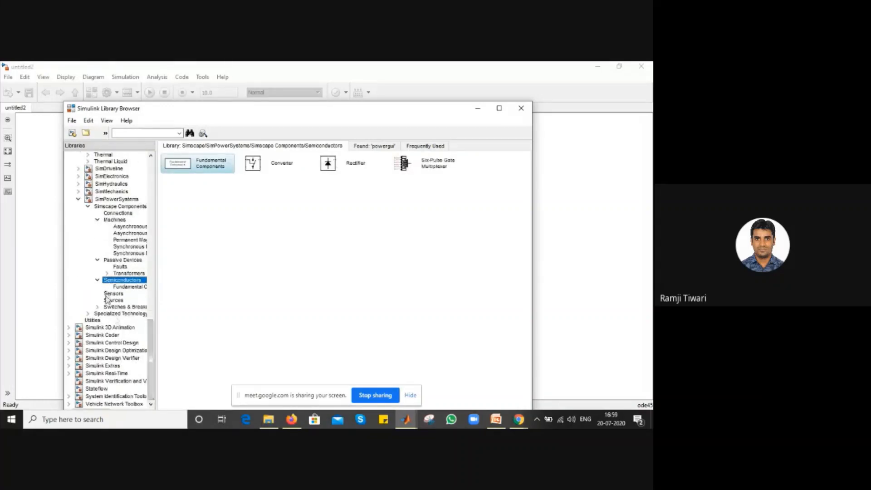
pyautogui.click(107, 295)
pyautogui.click(108, 300)
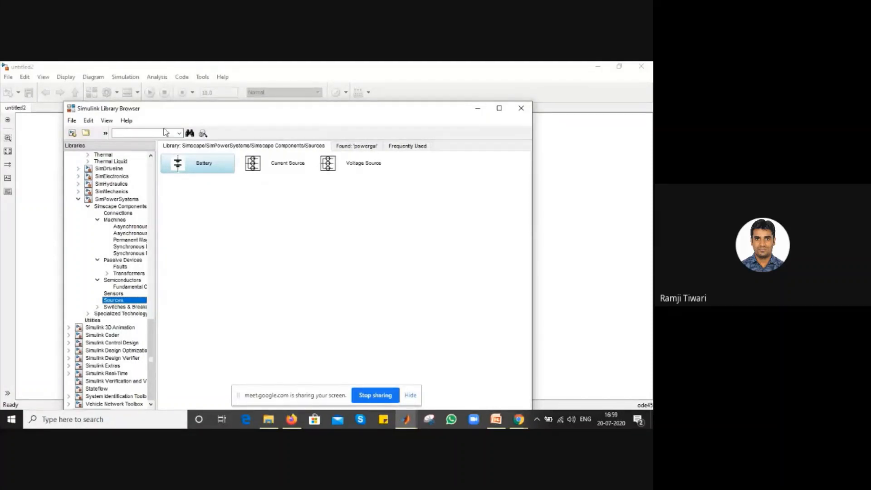
# Search the library for "voltage" and add the SimPowerSystems DC Voltage Source to the untitled2 model.
pyautogui.click(147, 133)
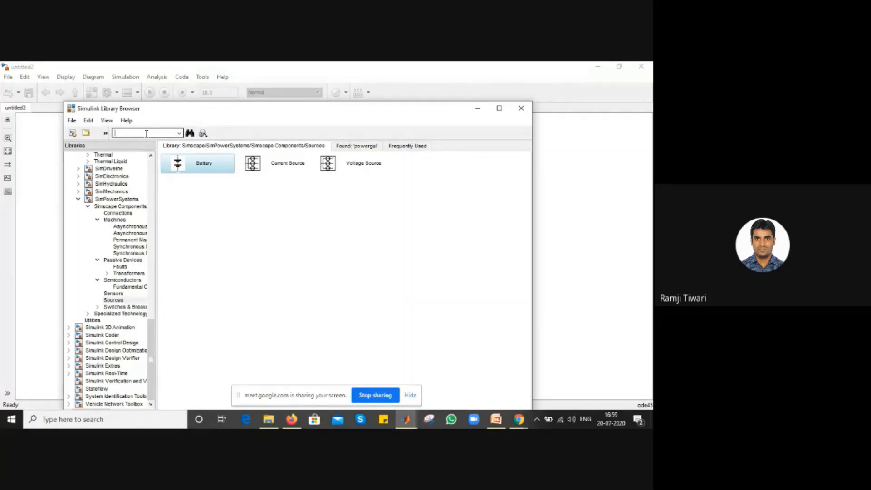
pyautogui.write('voltage')
pyautogui.press('Return')
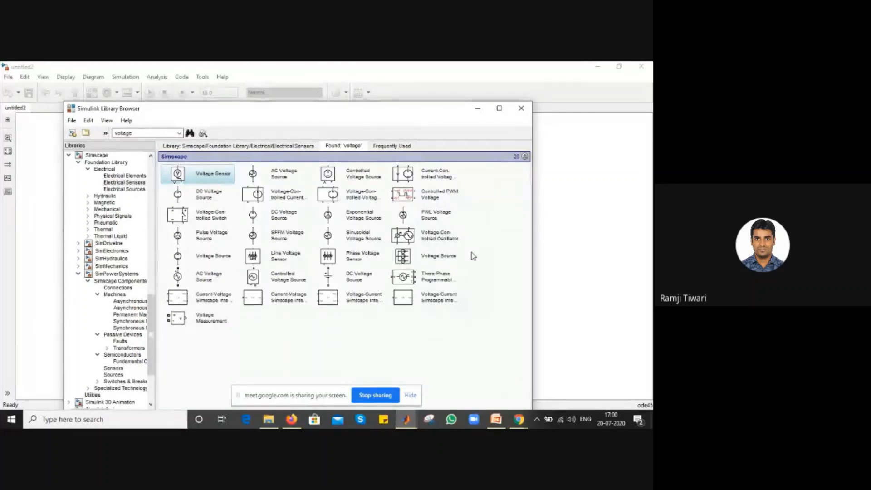
pyautogui.click(357, 276)
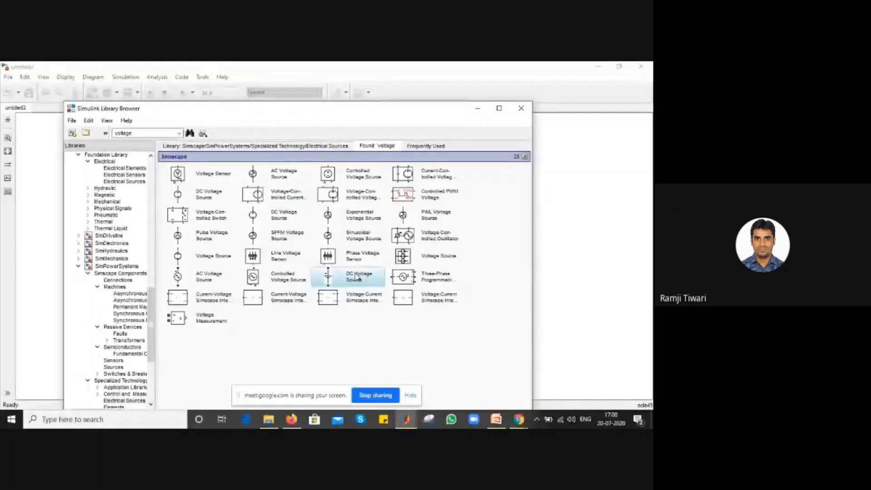
pyautogui.rightClick(357, 277)
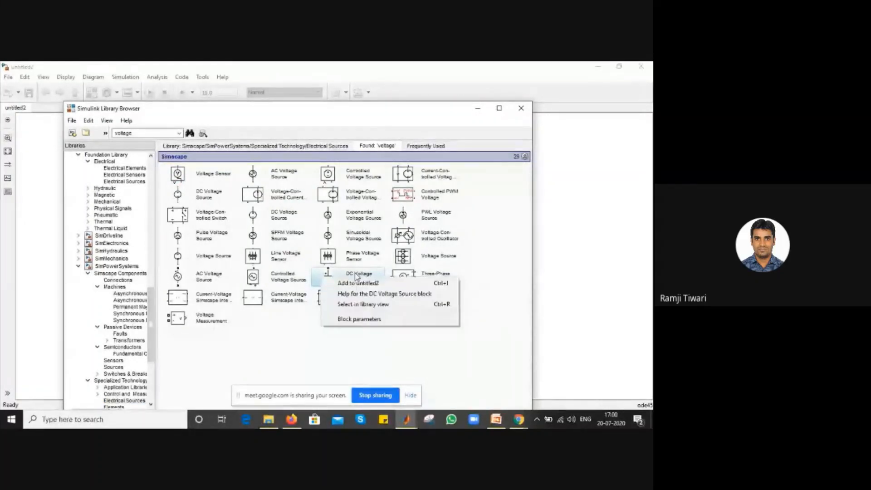
pyautogui.click(358, 283)
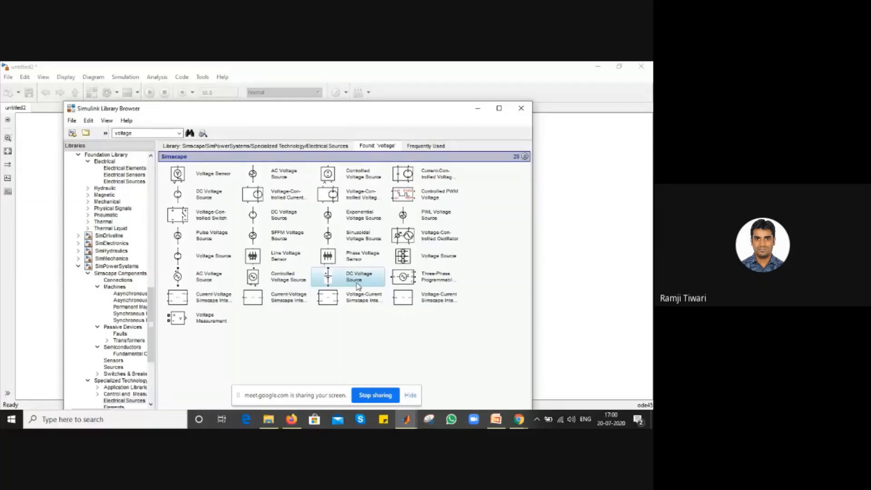
# Close the library browser and move the DC Voltage Source to the left of the model canvas's centre.
pyautogui.rightClick(359, 285)
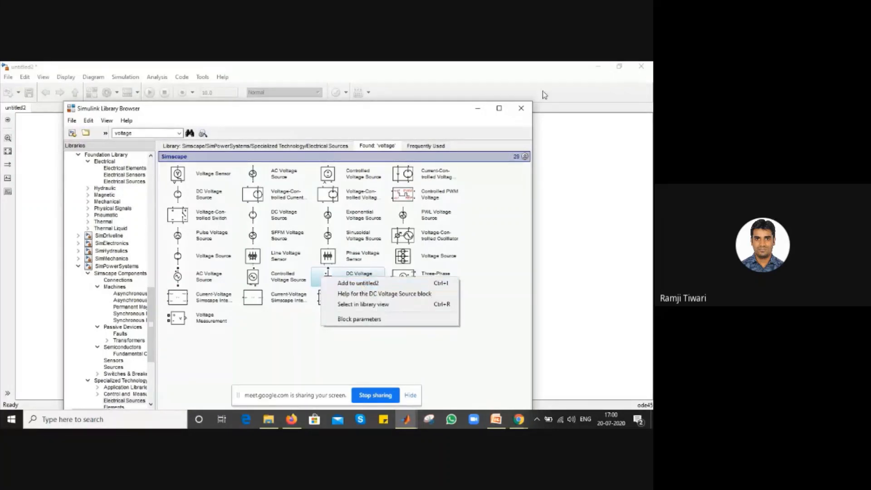
pyautogui.click(522, 109)
pyautogui.click(522, 109)
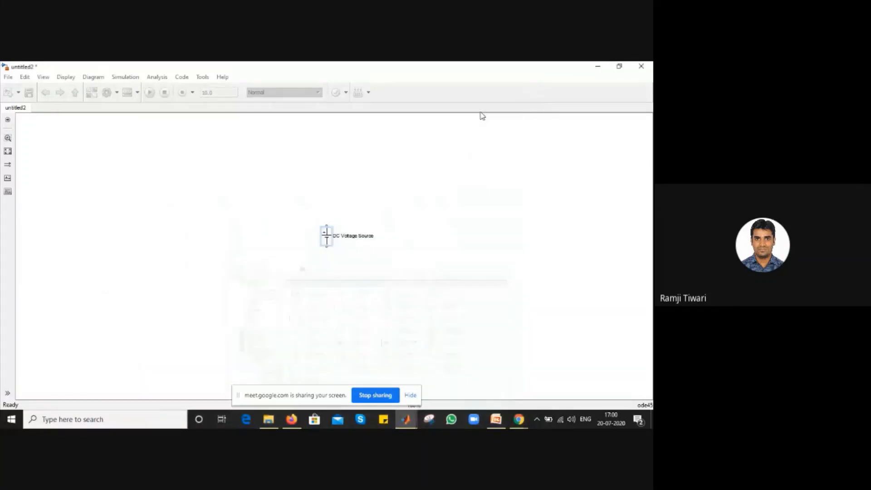
pyautogui.moveTo(326, 237); pyautogui.dragTo(217, 227)
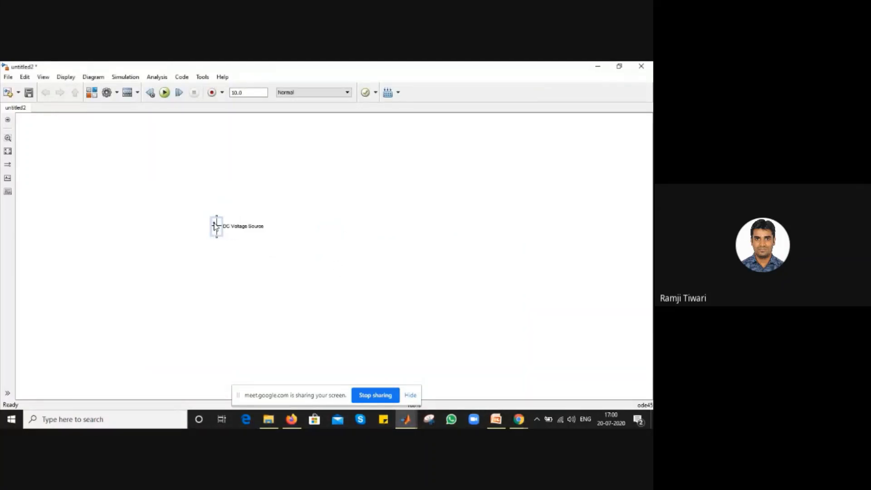
# Search the Simulink library for "RLC" and add the Simscape Series RLC Branch to the untitled2 model.
pyautogui.click(93, 93)
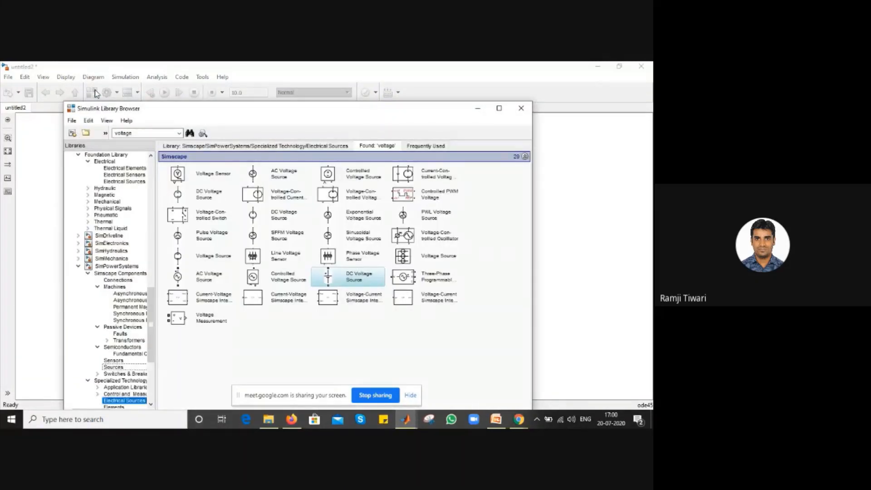
pyautogui.doubleClick(132, 132)
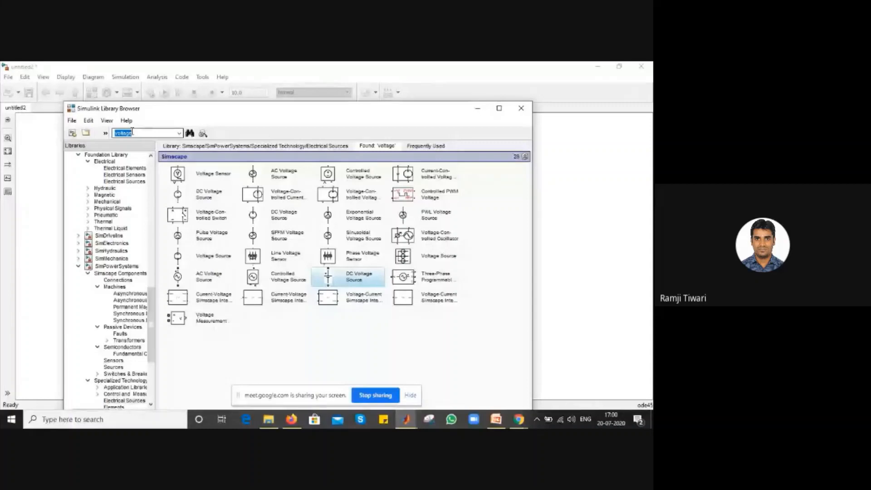
pyautogui.write('rLC')
pyautogui.press('Return')
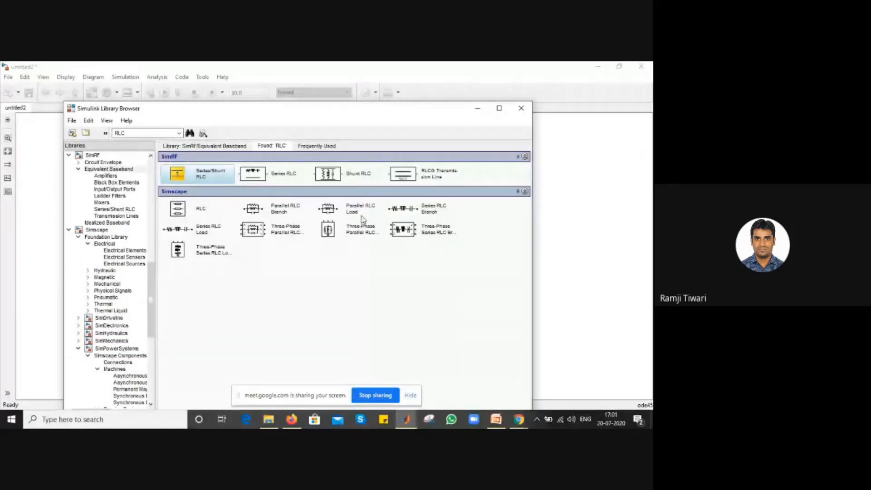
pyautogui.click(425, 208)
pyautogui.rightClick(425, 209)
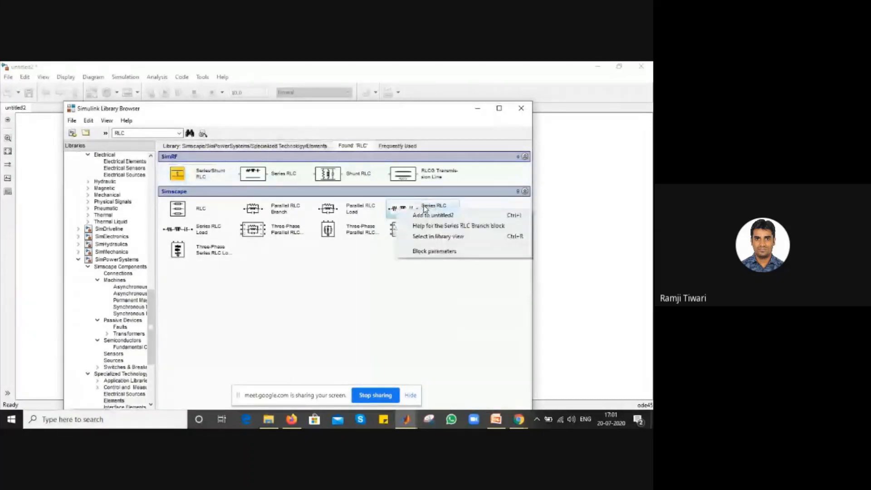
pyautogui.click(426, 217)
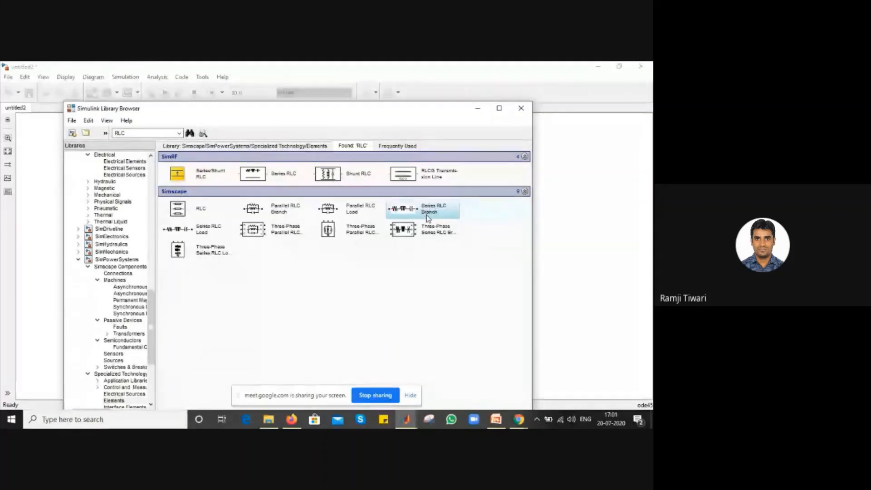
# Search the library for "powergui" and add the powergui block to the untitled2 model.
pyautogui.click(141, 133)
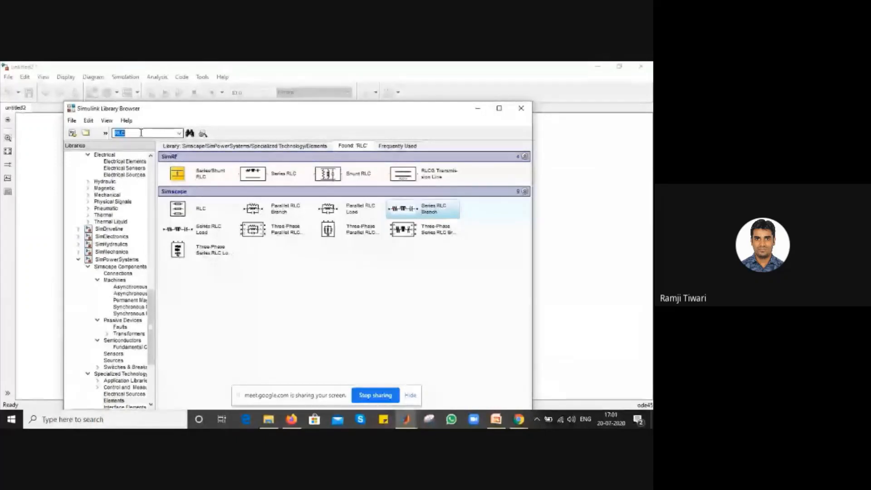
pyautogui.write('powergui')
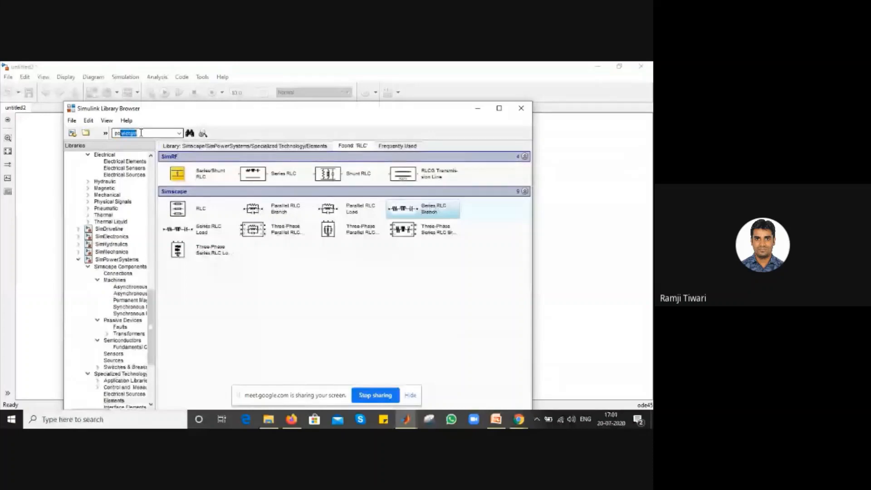
pyautogui.press('Return')
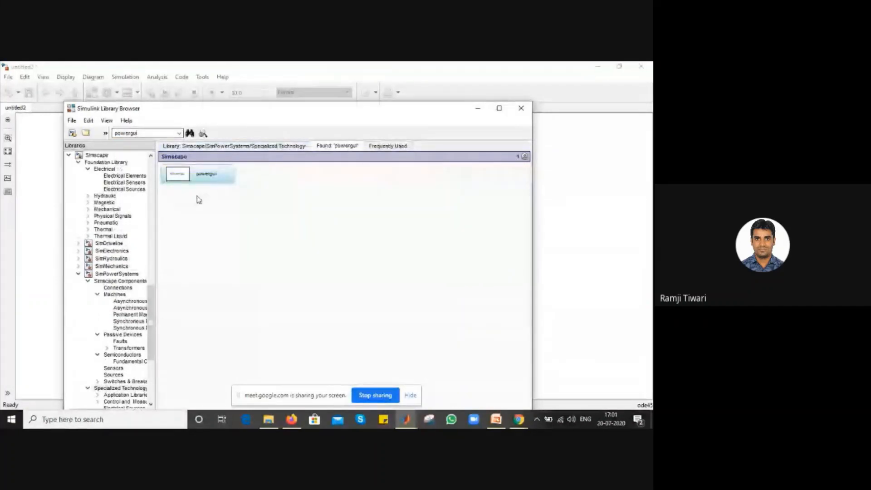
pyautogui.rightClick(197, 181)
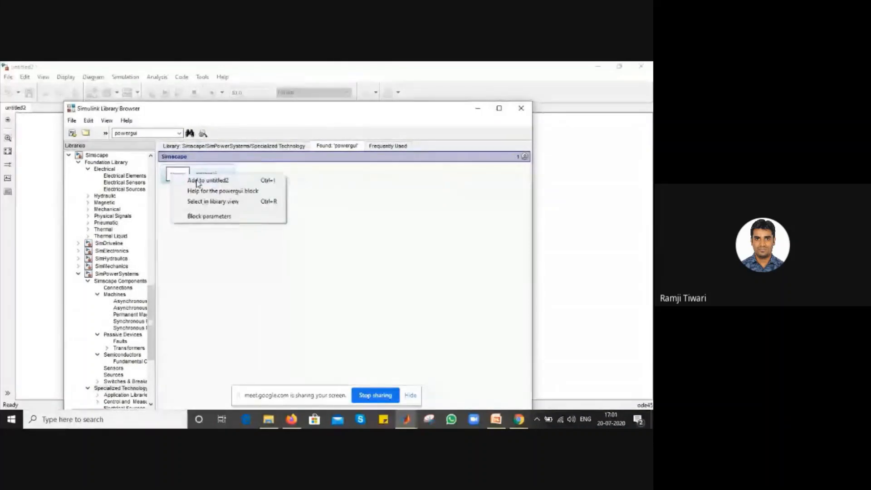
pyautogui.click(204, 181)
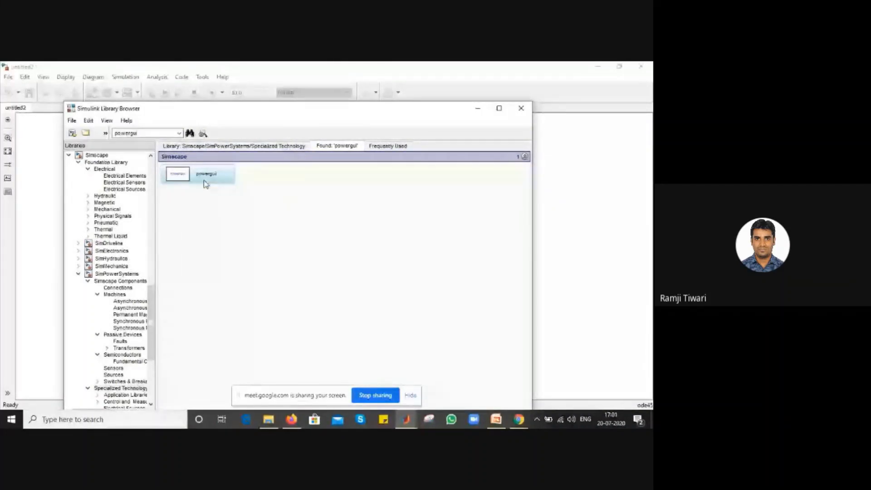
# Place powergui in the model's upper-left corner and move the Series RLC Branch slightly above the canvas centre.
pyautogui.click(478, 108)
pyautogui.moveTo(329, 245); pyautogui.dragTo(57, 138)
pyautogui.moveTo(325, 237); pyautogui.dragTo(325, 216)
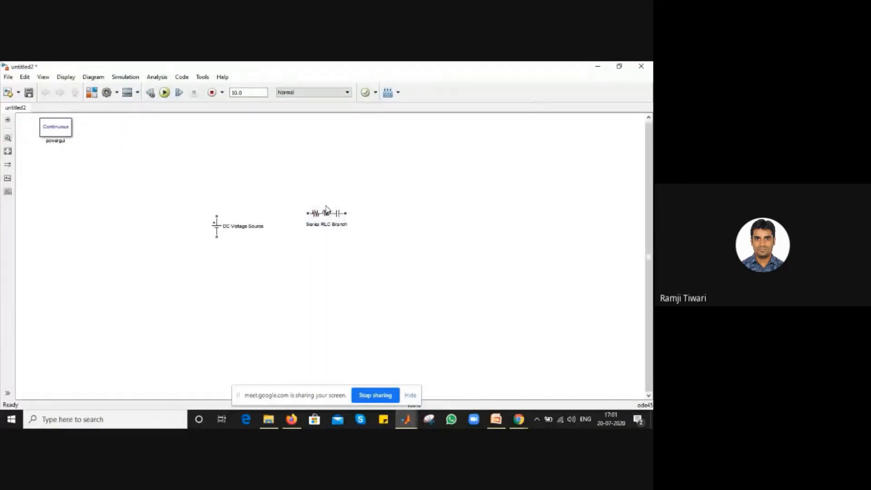
# Make two copies of the Series RLC Branch, one above the original and one to its right.
pyautogui.click(327, 212)
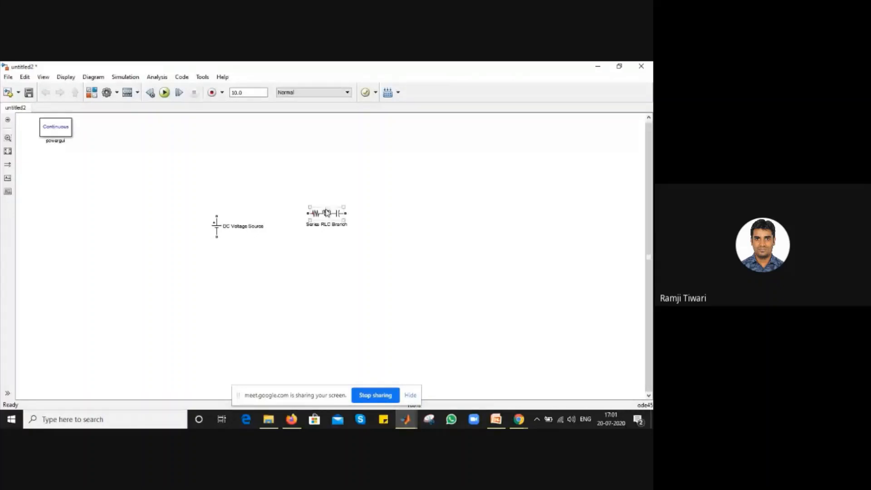
pyautogui.moveTo(327, 213); pyautogui.dragTo(327, 165)
pyautogui.click(328, 190)
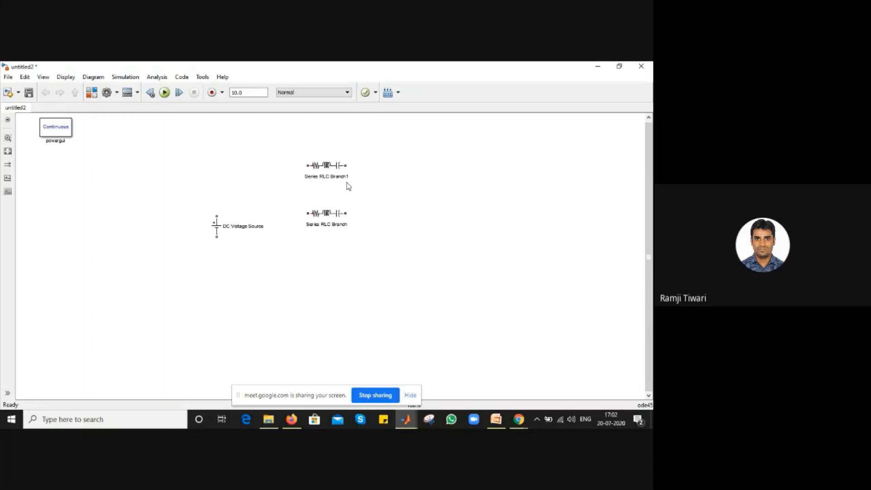
pyautogui.moveTo(338, 220); pyautogui.dragTo(429, 196)
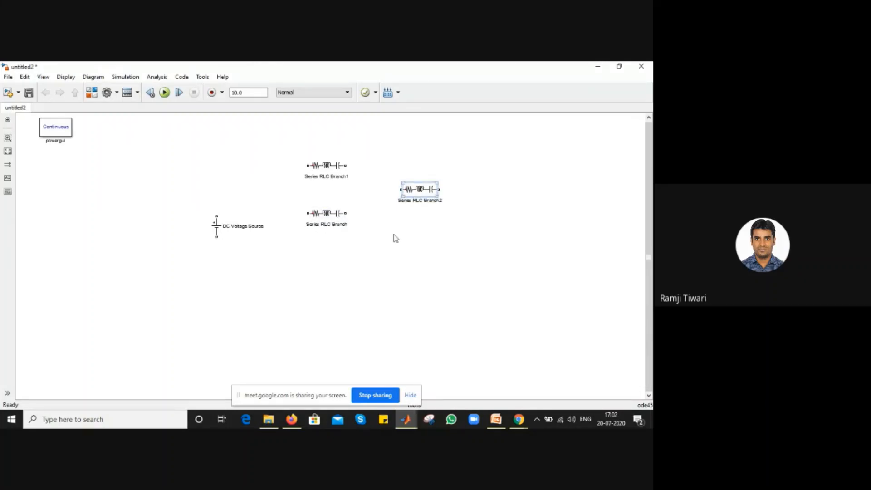
# Shift Series RLC Branch1 toward the source and configure it as branch type R, 20 ohms, measuring branch voltage and current.
pyautogui.moveTo(315, 173); pyautogui.dragTo(299, 190)
pyautogui.doubleClick(299, 190)
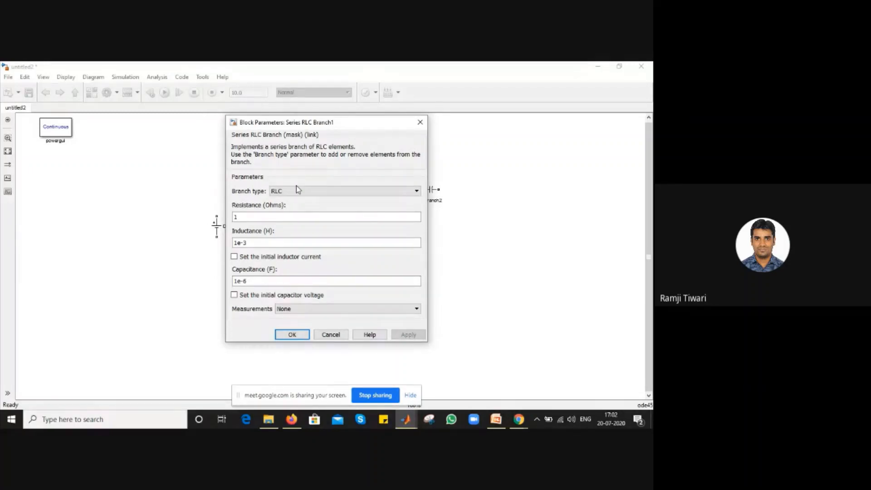
pyautogui.click(297, 190)
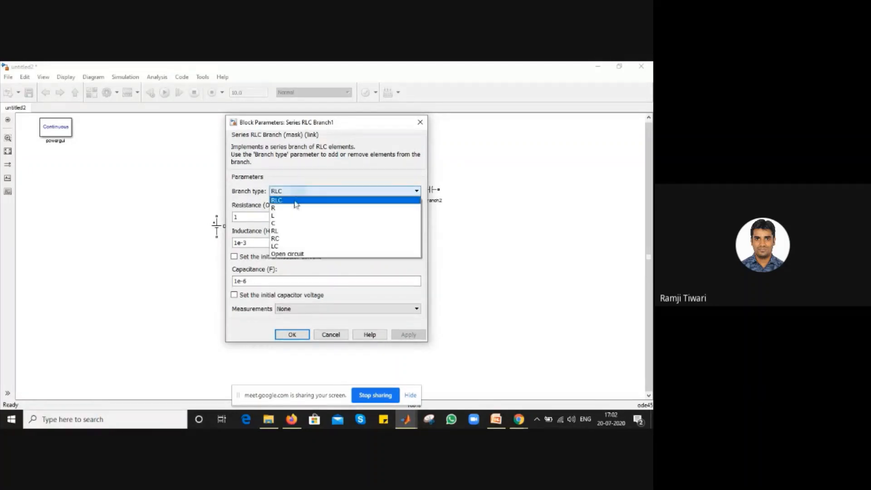
pyautogui.click(294, 208)
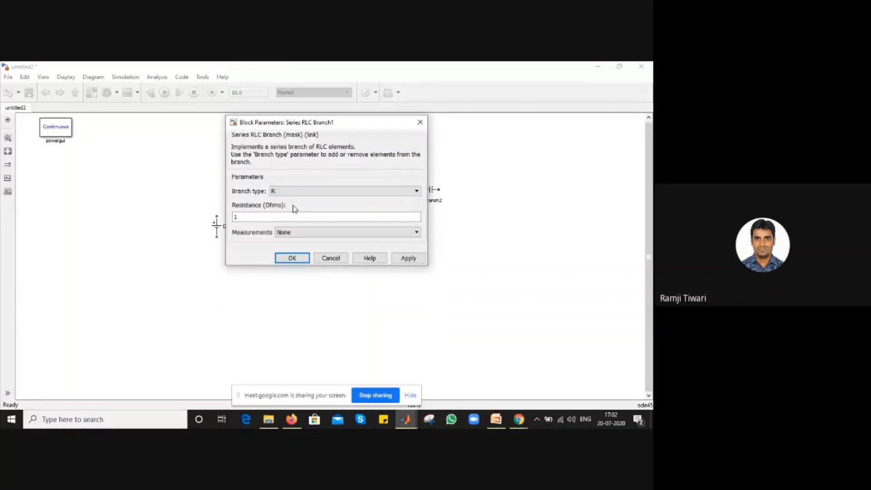
pyautogui.doubleClick(284, 216)
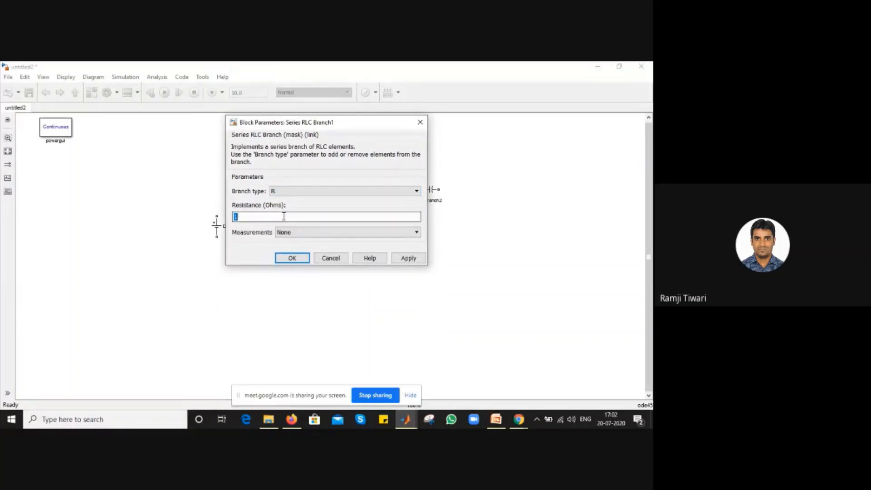
pyautogui.write('20')
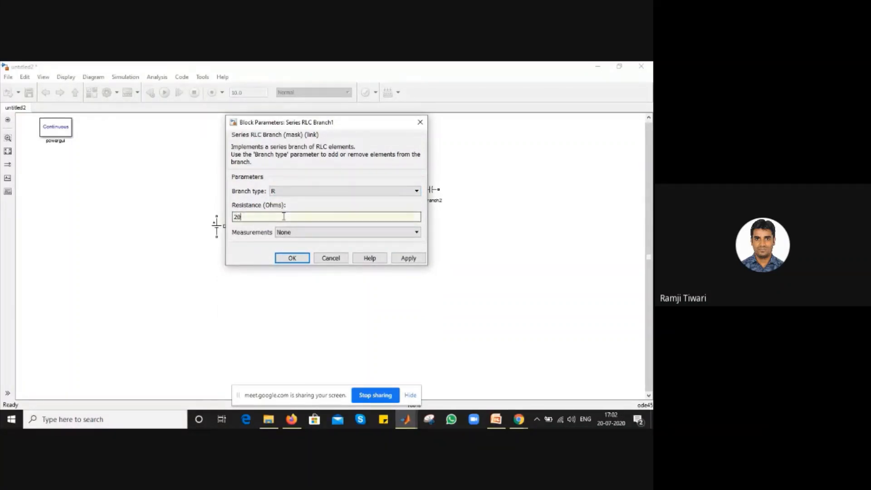
pyautogui.click(304, 237)
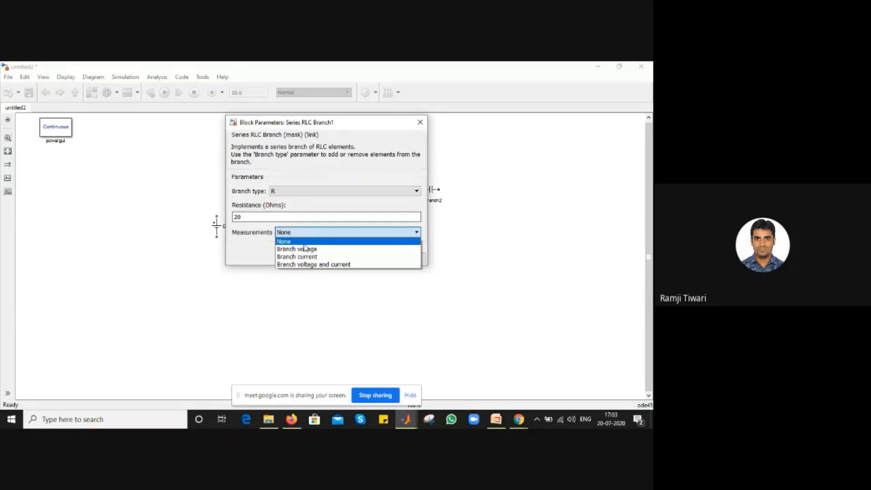
pyautogui.click(302, 264)
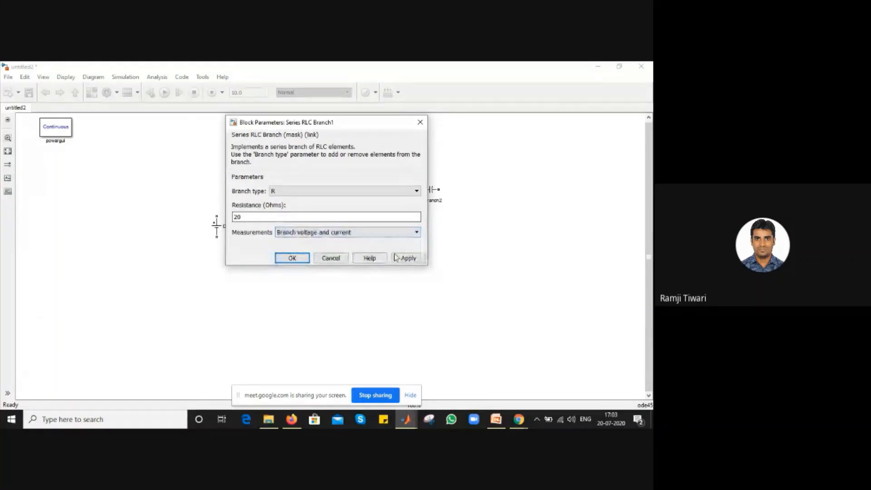
pyautogui.click(396, 258)
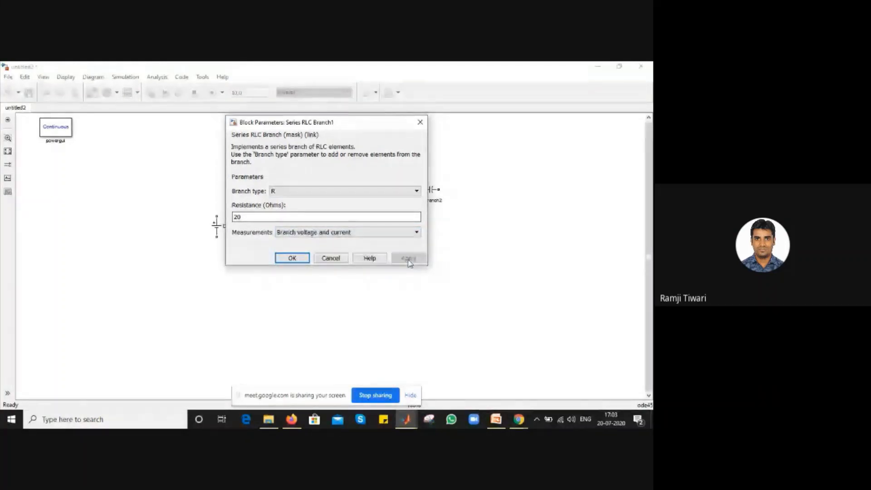
pyautogui.click(291, 258)
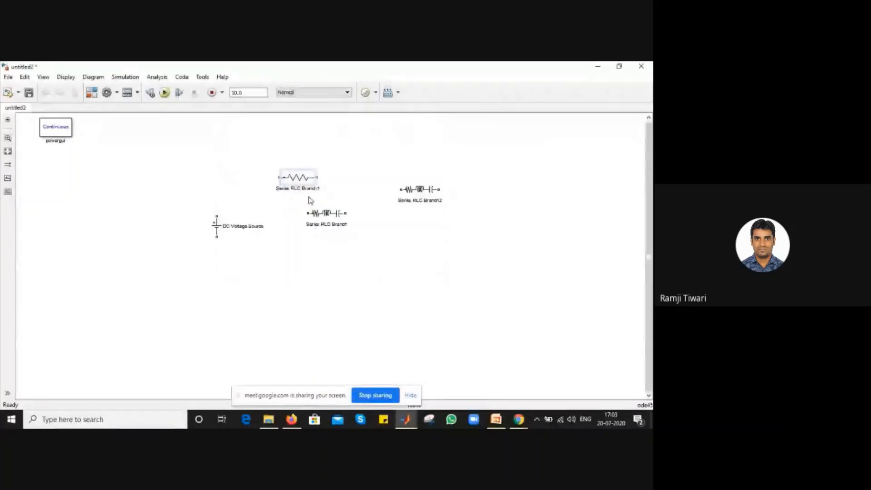
# Move the original Series RLC Branch down and to the right, and rename the upper resistor to Res1.
pyautogui.click(322, 213)
pyautogui.moveTo(307, 210); pyautogui.dragTo(332, 221)
pyautogui.doubleClick(295, 189)
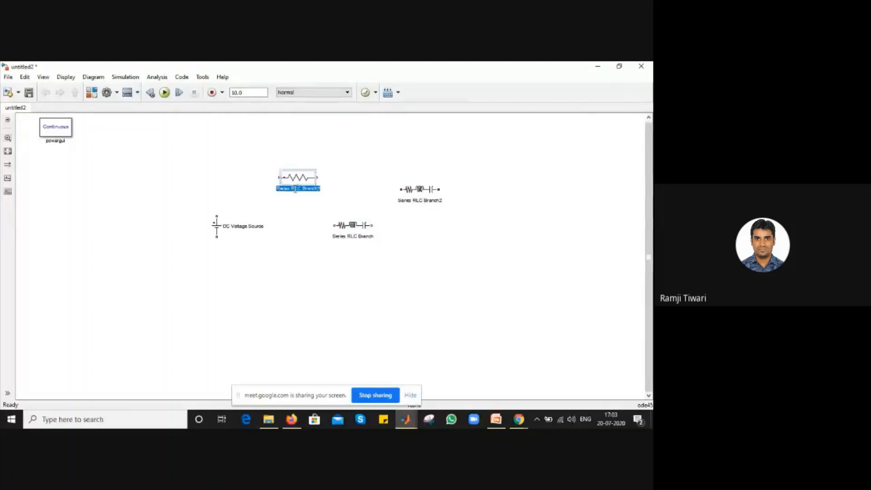
pyautogui.write('Res1')
pyautogui.click(348, 208)
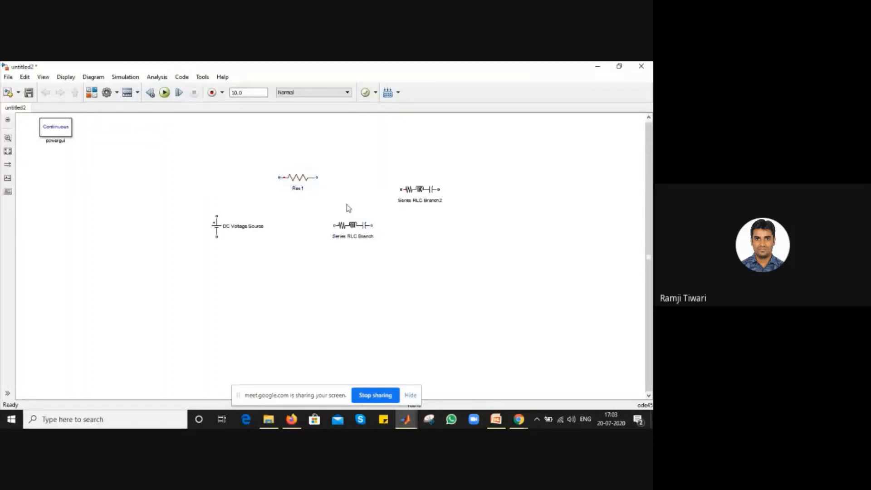
# Rotate the original Series RLC Branch to a vertical orientation.
pyautogui.click(356, 229)
pyautogui.hotkey('ctrl', 'r')
pyautogui.rightClick(356, 230)
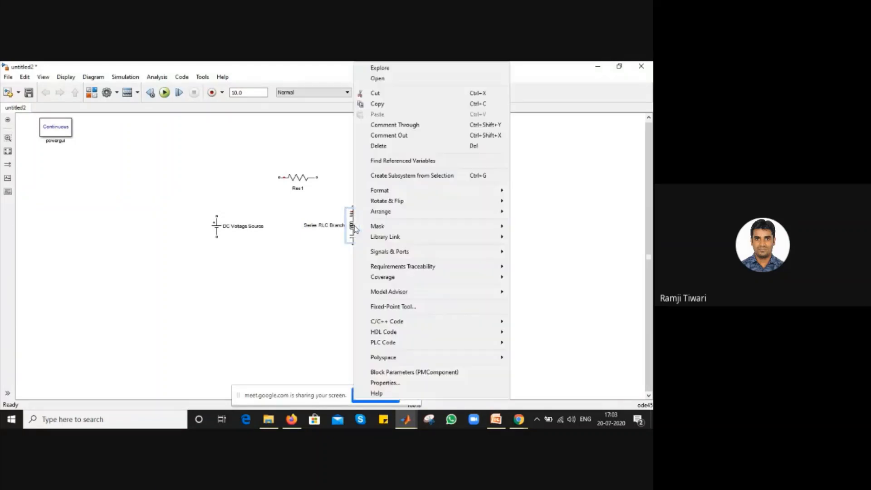
pyautogui.moveTo(377, 241)
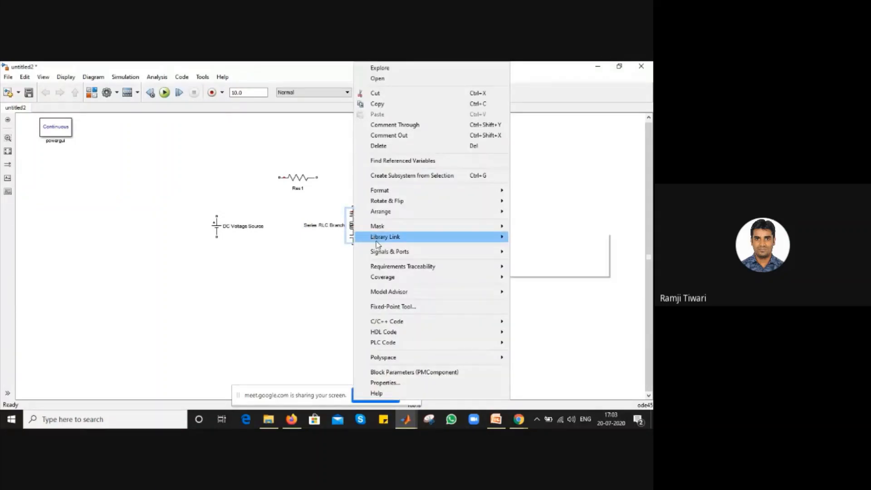
pyautogui.click(334, 201)
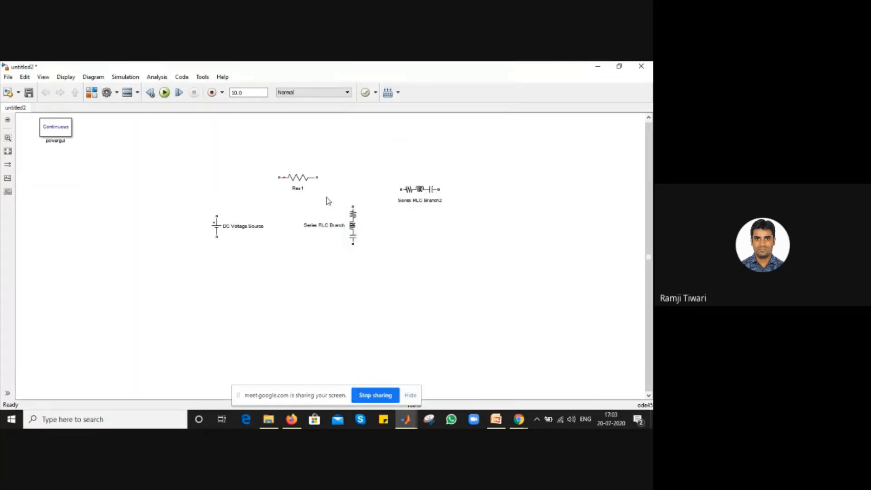
# Configure the vertical Series RLC Branch as branch type R with 40 ohms resistance, measuring branch voltage.
pyautogui.click(351, 213)
pyautogui.doubleClick(357, 224)
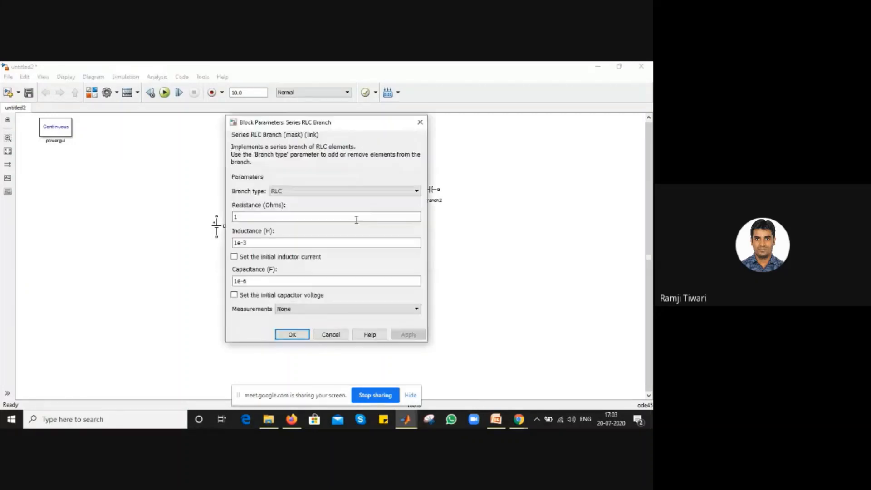
pyautogui.click(341, 191)
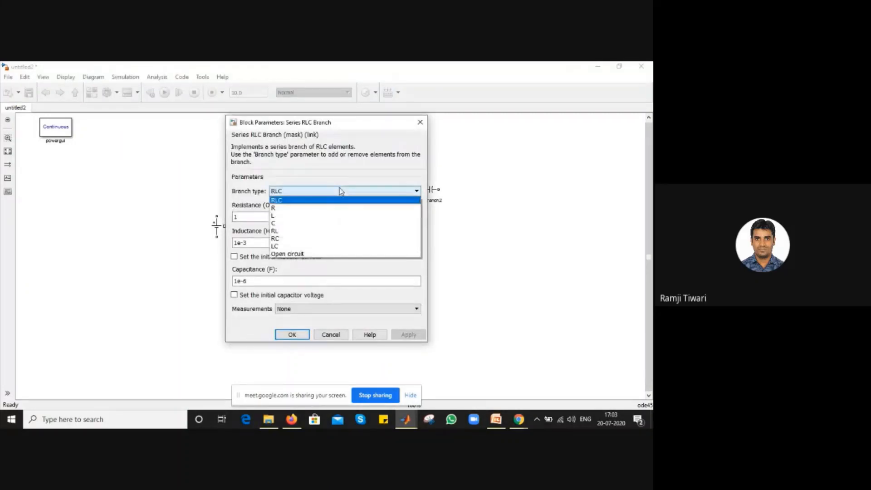
pyautogui.click(334, 208)
pyautogui.write('28')
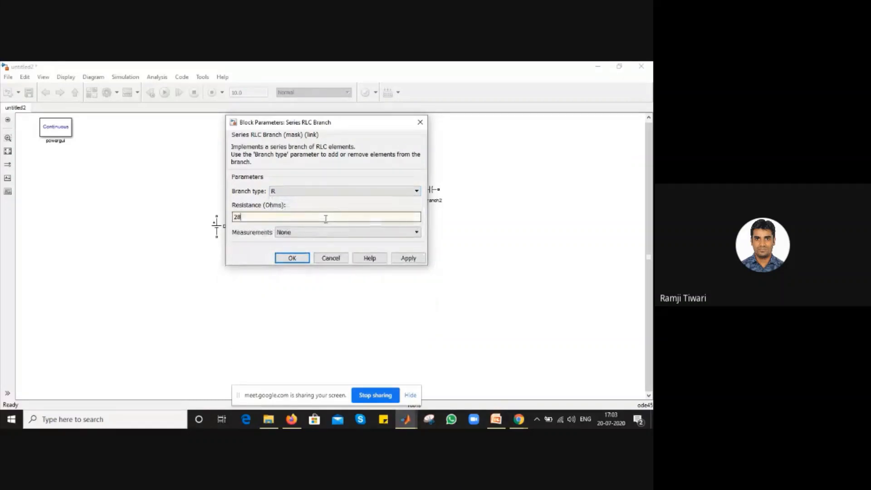
pyautogui.write('0')
pyautogui.press('BackSpace')
pyautogui.press('BackSpace')
pyautogui.write('40')
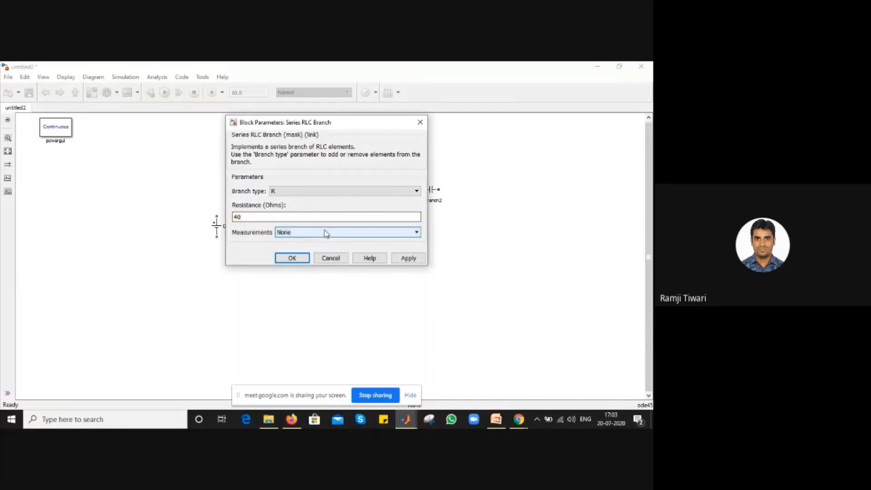
pyautogui.click(325, 233)
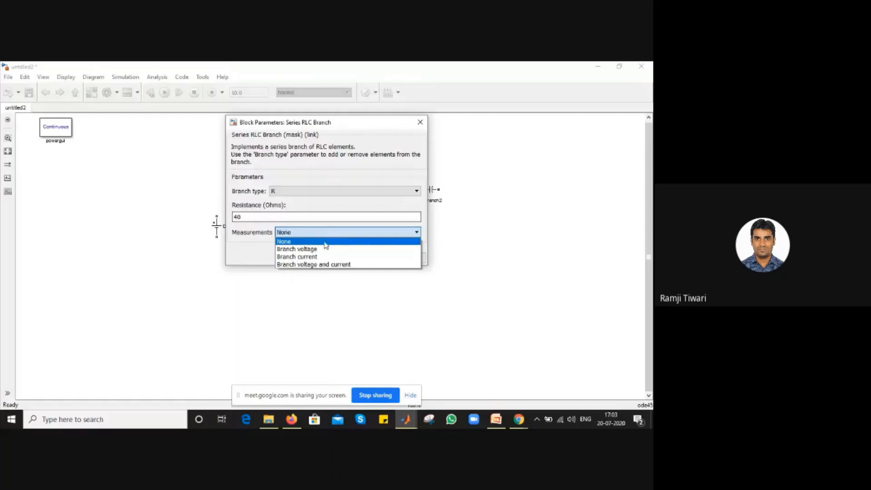
pyautogui.click(323, 249)
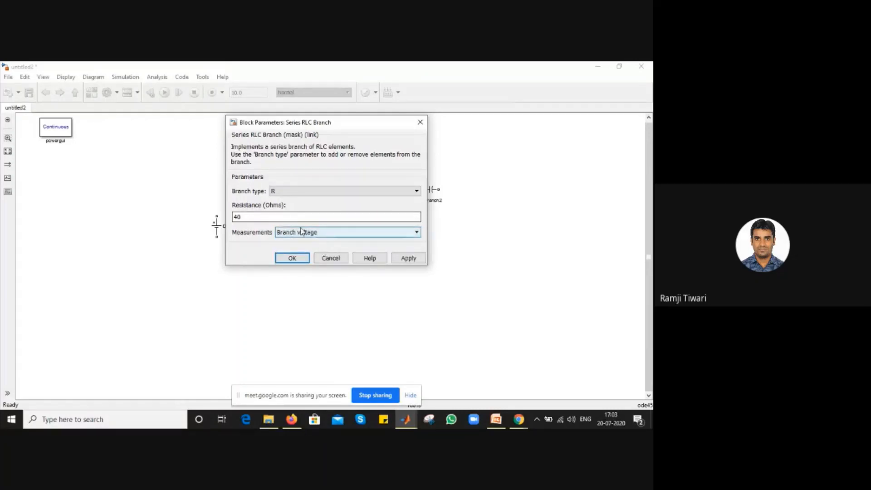
pyautogui.click(400, 257)
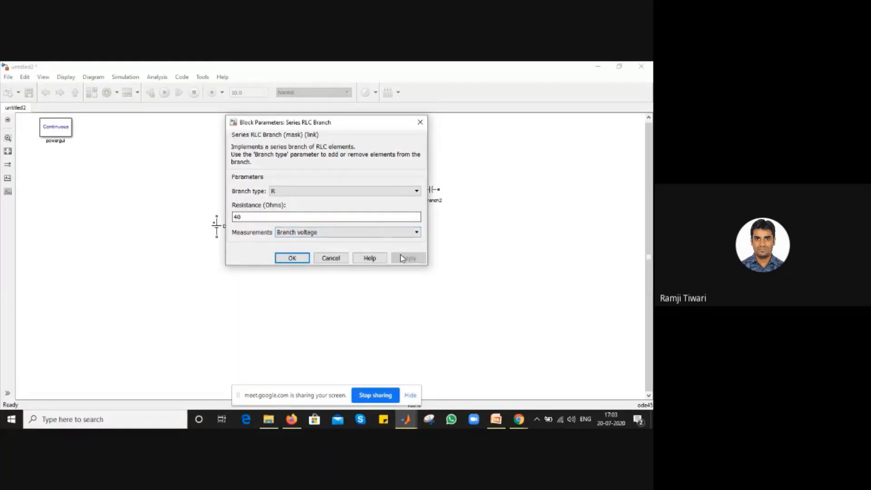
pyautogui.click(285, 261)
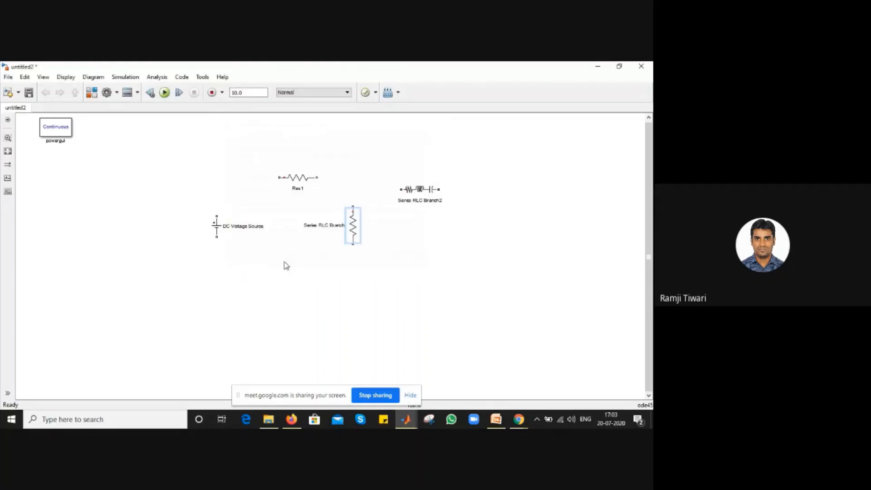
# Configure Series RLC Branch2 as branch type R with 33 ohms resistance, measuring branch current.
pyautogui.click(417, 191)
pyautogui.moveTo(438, 188); pyautogui.dragTo(441, 188)
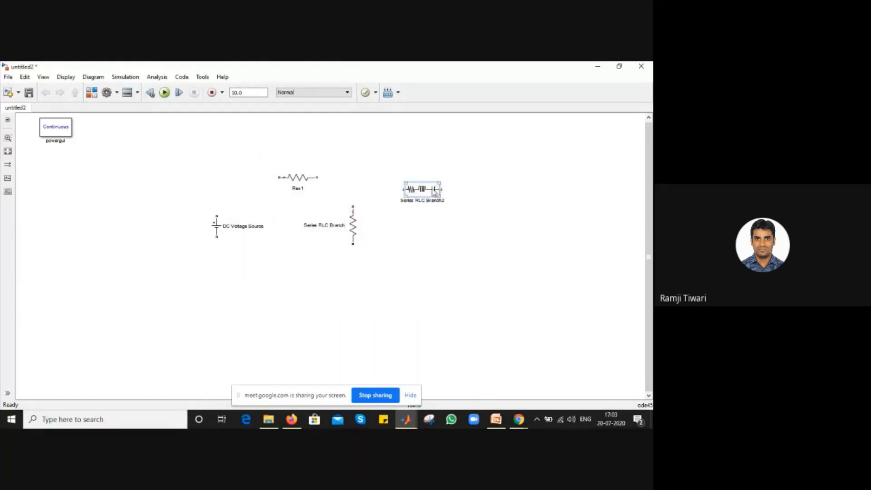
pyautogui.doubleClick(433, 191)
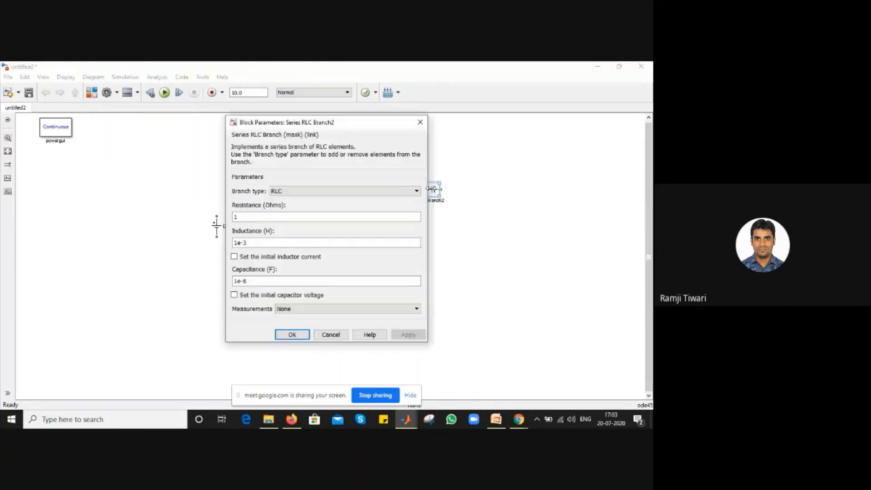
pyautogui.click(385, 191)
pyautogui.click(385, 209)
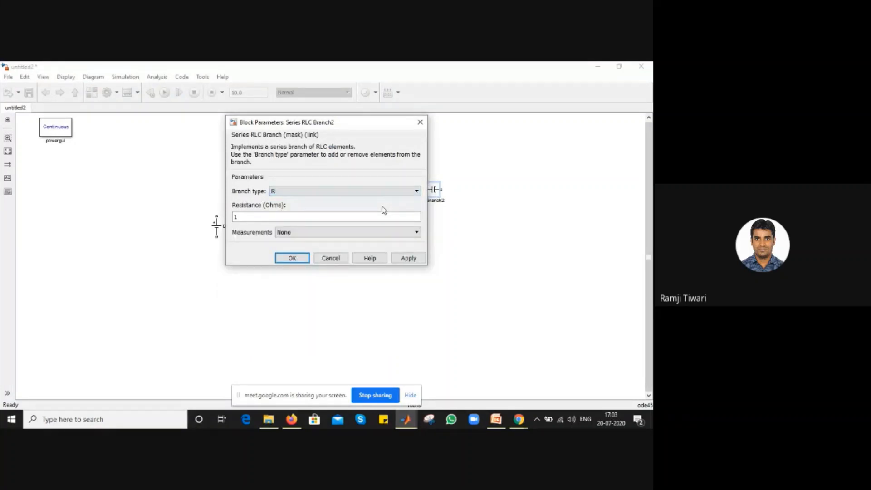
pyautogui.doubleClick(373, 218)
pyautogui.write('33')
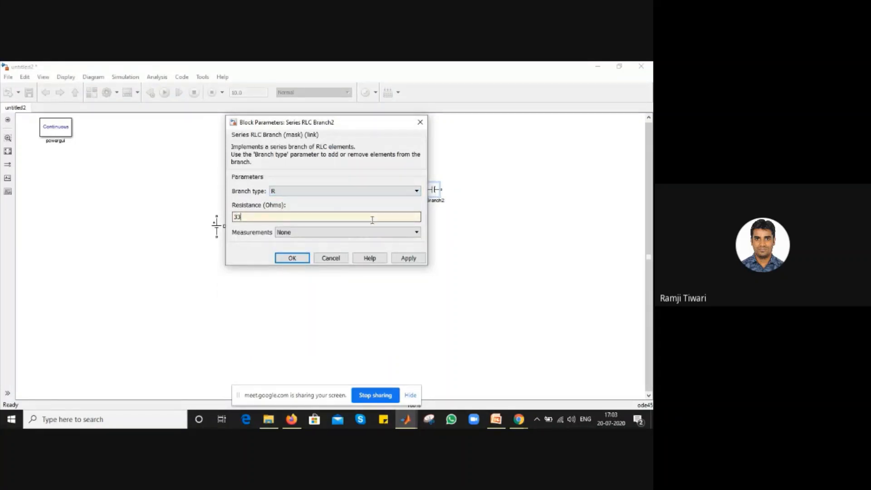
pyautogui.click(357, 233)
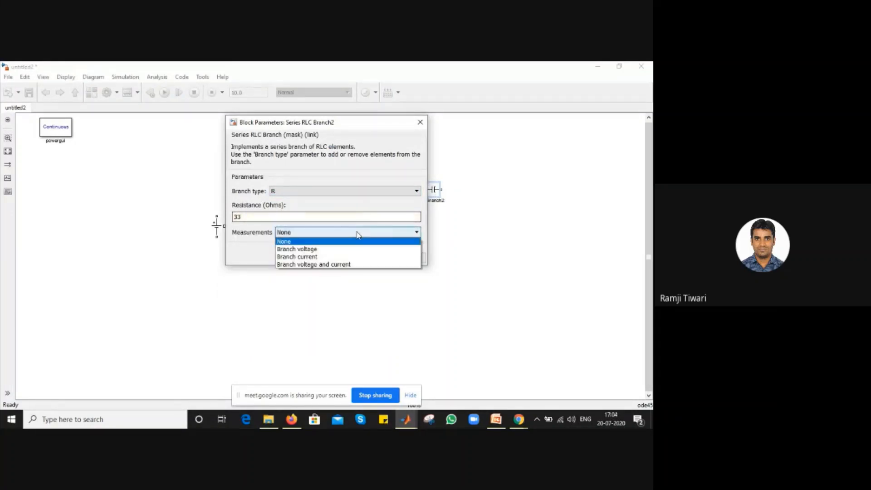
pyautogui.click(359, 256)
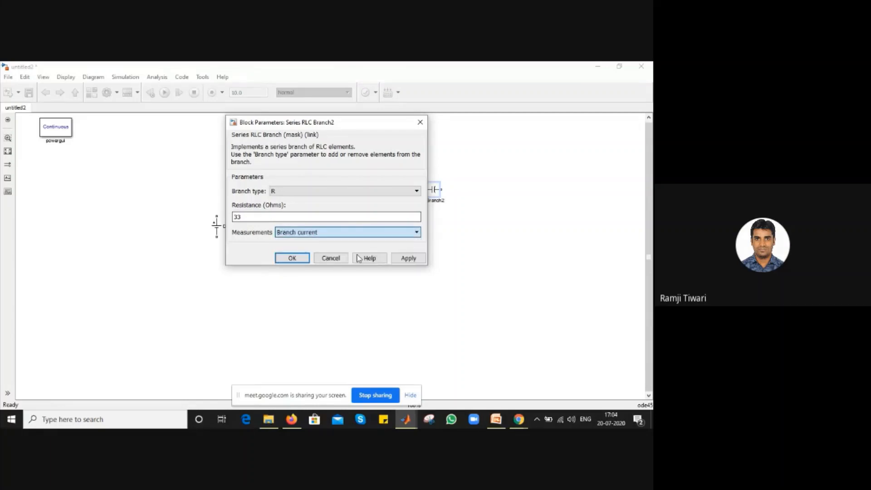
pyautogui.click(402, 261)
pyautogui.click(292, 258)
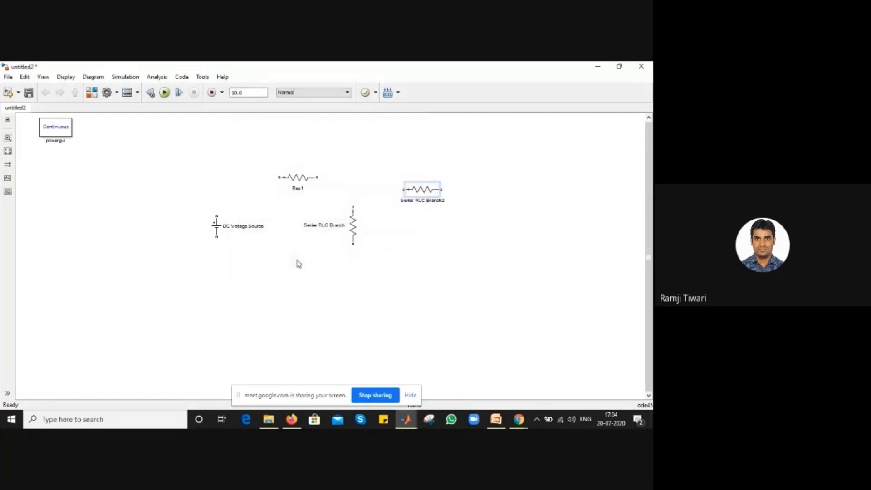
# Wire the DC Voltage Source, Res1 and Series RLC Branch2 into a closed loop, with the vertical resistor connected across its middle.
pyautogui.moveTo(217, 215); pyautogui.dragTo(282, 182)
pyautogui.moveTo(316, 177); pyautogui.dragTo(216, 236)
pyautogui.click(353, 229)
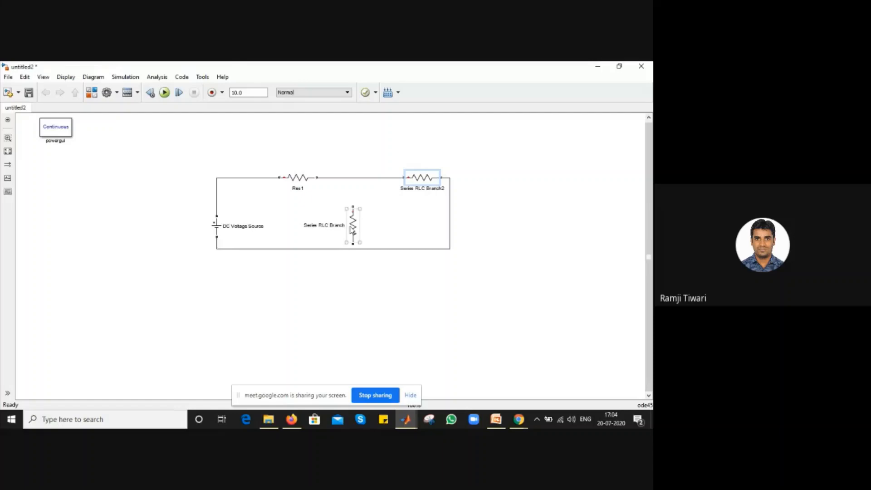
pyautogui.moveTo(353, 230); pyautogui.dragTo(354, 175)
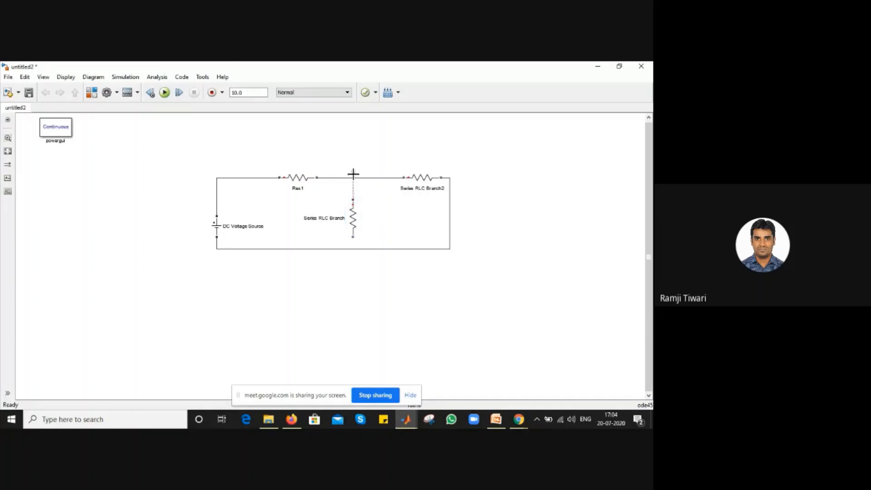
pyautogui.click(354, 217)
pyautogui.moveTo(354, 227)
pyautogui.mouseDown()
pyautogui.moveTo(354, 217)
pyautogui.moveTo(351, 249)
pyautogui.mouseUp()
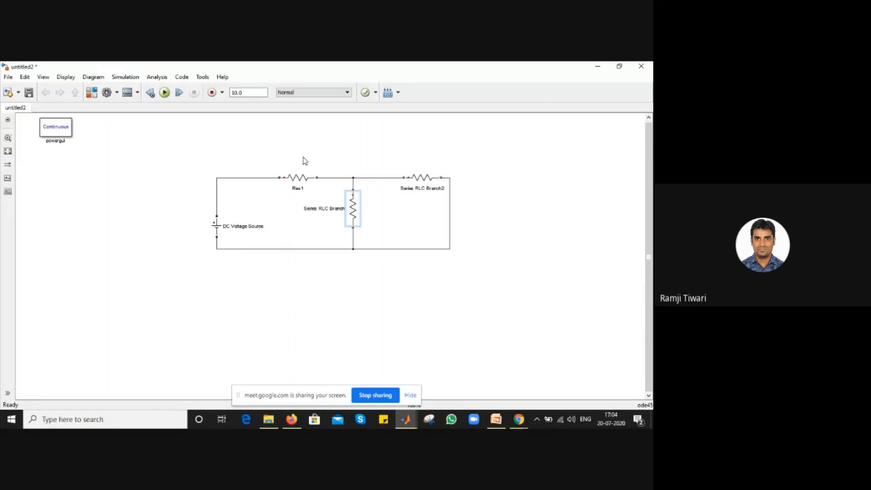
# Rename Series RLC Branch2 to Res2 and the vertical resistor to Res3, and nudge the DC Voltage Source slightly up.
pyautogui.doubleClick(406, 188)
pyautogui.hotkey('ctrl', 'a')
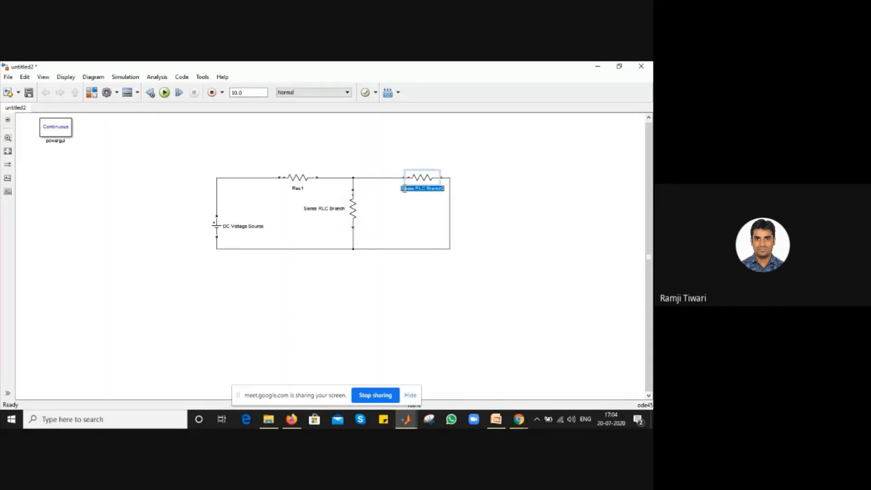
pyautogui.write('Re')
pyautogui.write('s2')
pyautogui.click(324, 206)
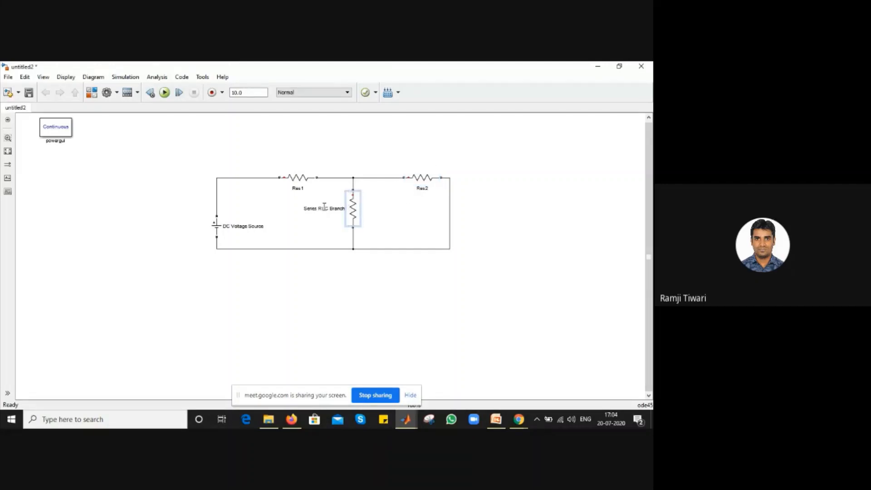
pyautogui.doubleClick(324, 207)
pyautogui.hotkey('ctrl', 'a')
pyautogui.write('Res3')
pyautogui.moveTo(217, 225); pyautogui.dragTo(217, 216)
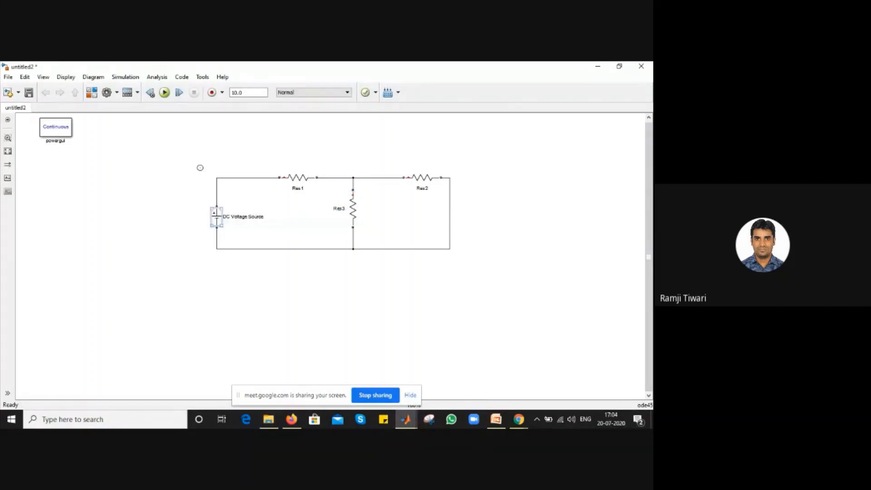
# Search the block library for multimeter, add a Multimeter block to untitled2 and place it below the DC Voltage Source.
pyautogui.click(91, 94)
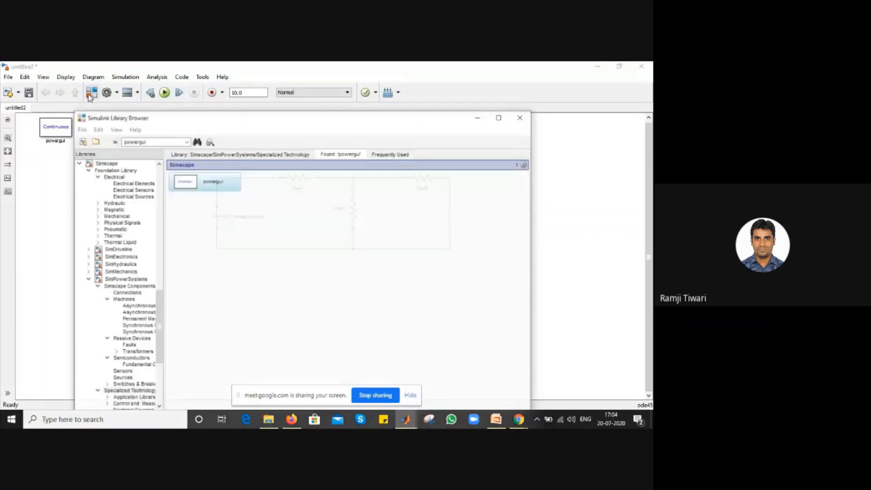
pyautogui.doubleClick(125, 133)
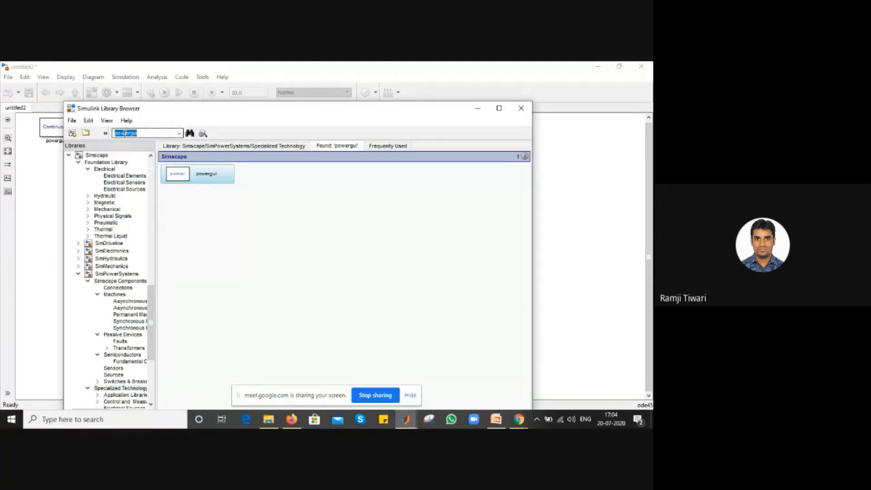
pyautogui.write('multimeter')
pyautogui.press('Return')
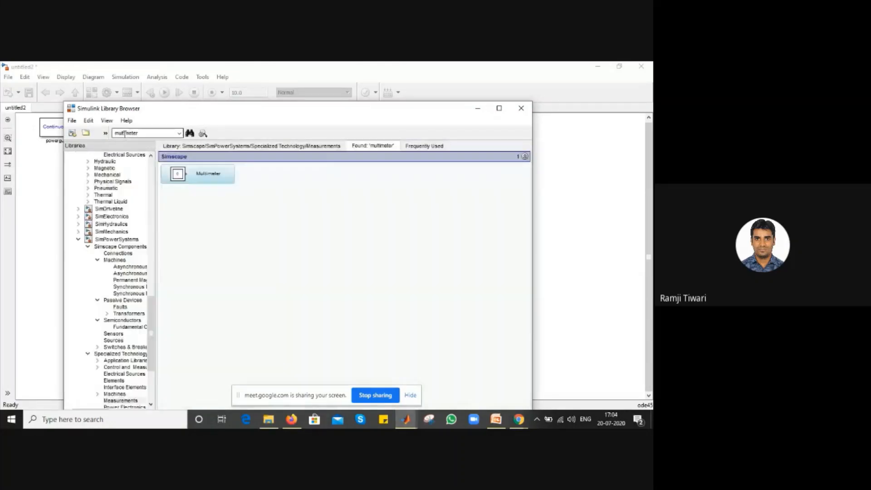
pyautogui.rightClick(206, 172)
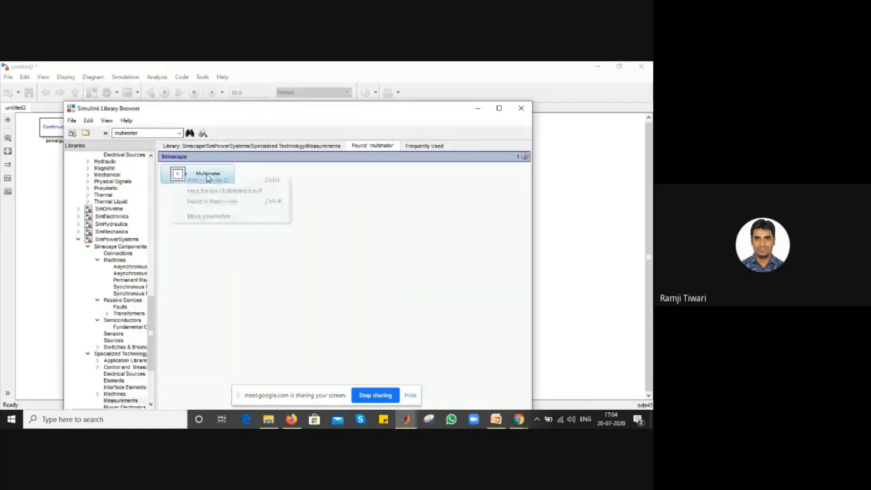
pyautogui.click(209, 181)
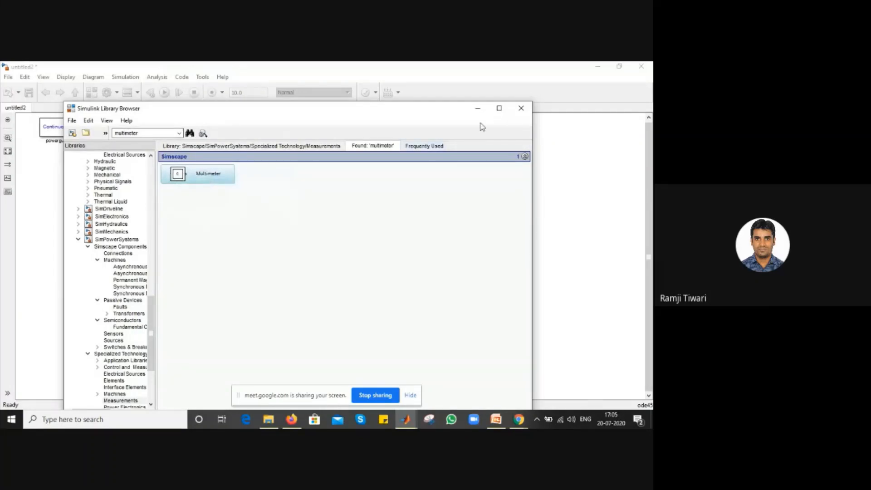
pyautogui.click(478, 108)
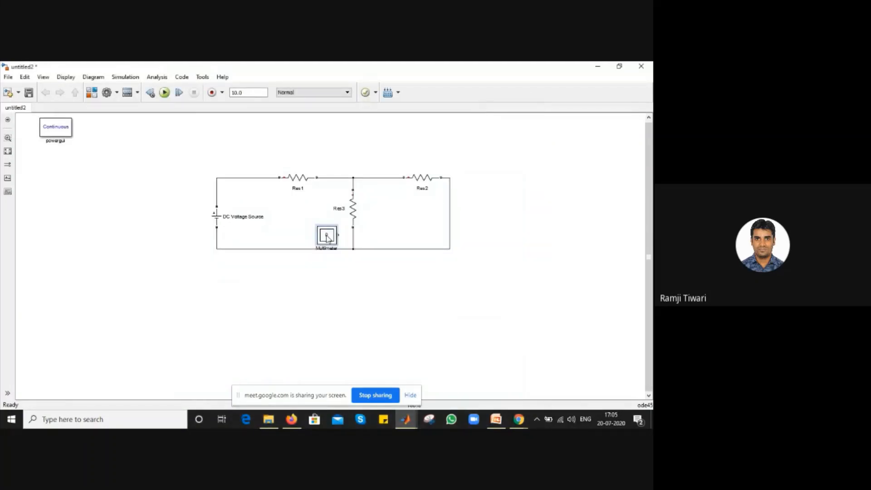
pyautogui.moveTo(328, 238); pyautogui.dragTo(193, 304)
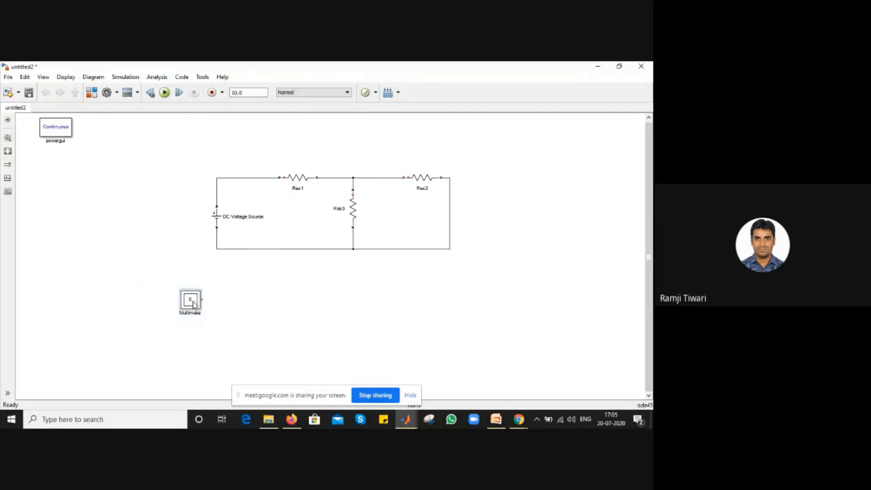
# Add Ub: Res3, Ub: Res1 and Ib: Res1 to the Multimeter's selected measurements.
pyautogui.doubleClick(192, 300)
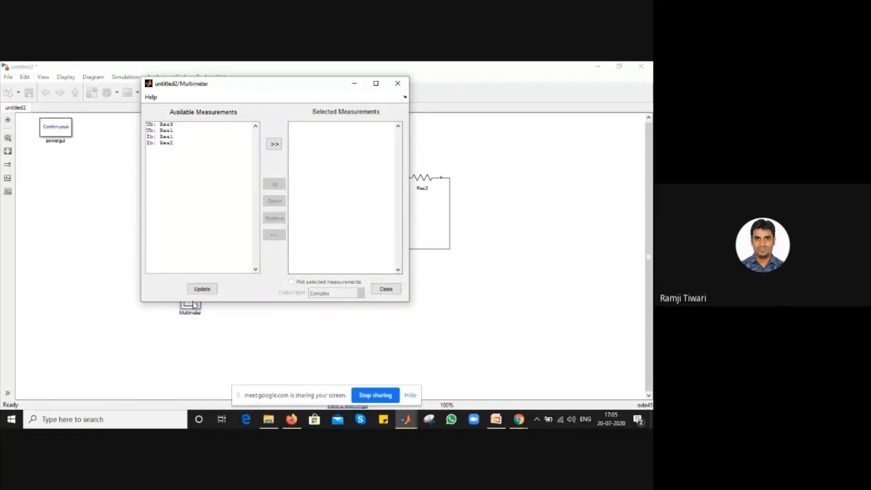
pyautogui.moveTo(216, 83); pyautogui.dragTo(338, 239)
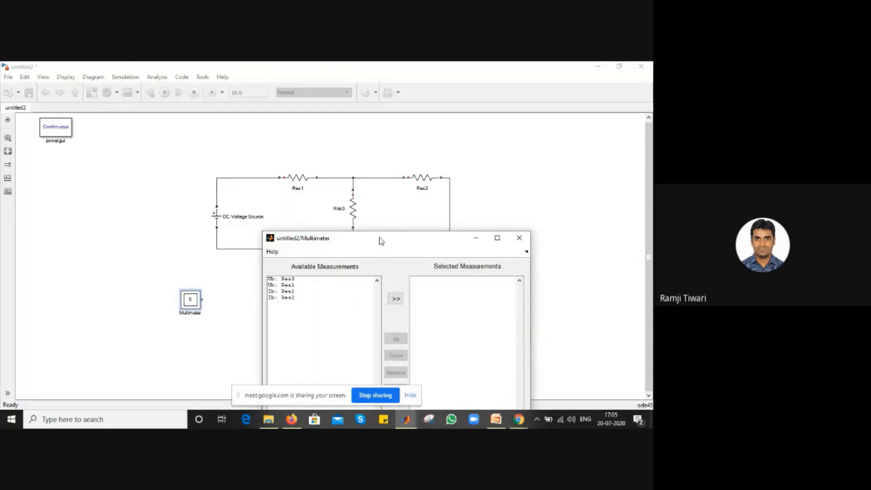
pyautogui.moveTo(379, 238); pyautogui.dragTo(332, 138)
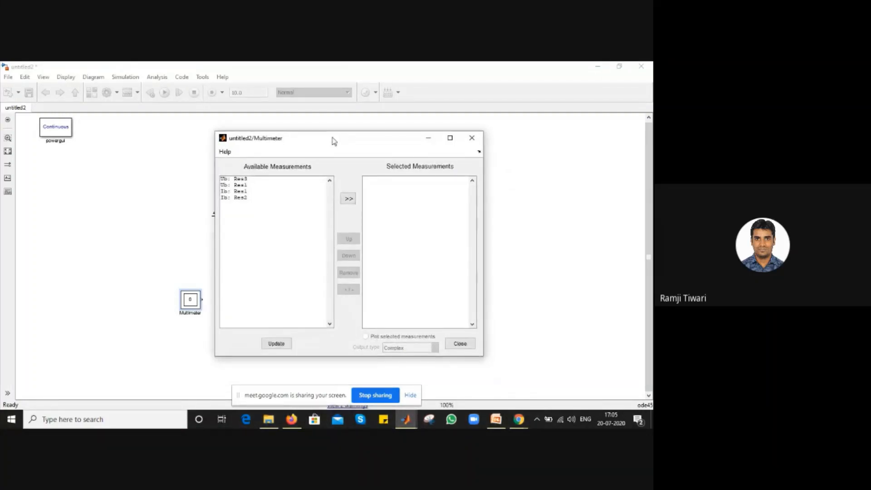
pyautogui.click(240, 186)
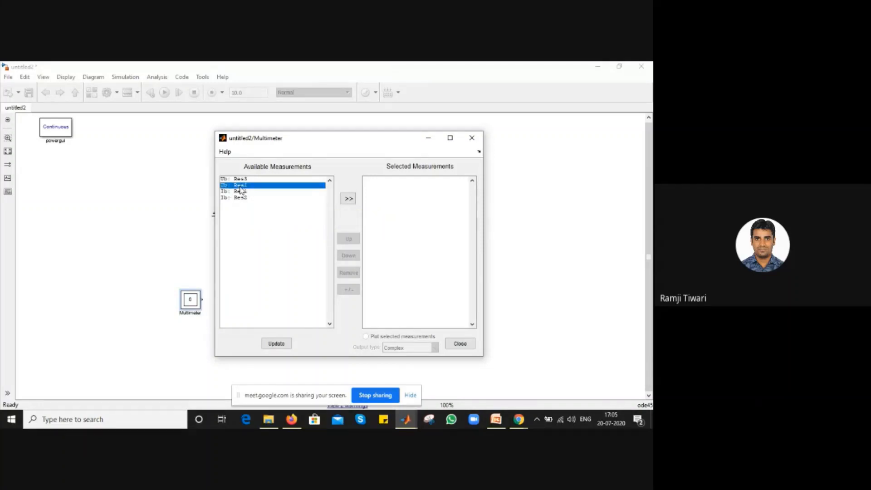
pyautogui.keyDown('ctrl'); pyautogui.click(243, 192); pyautogui.keyUp('ctrl')
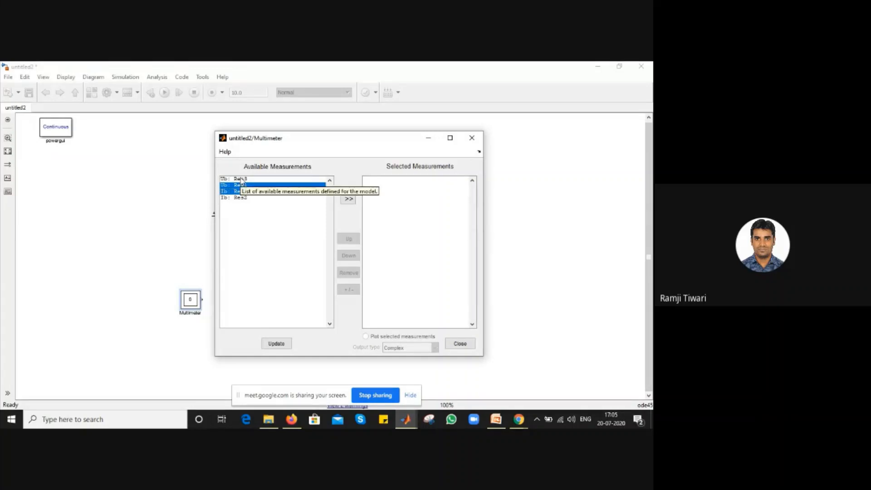
pyautogui.keyDown('ctrl'); pyautogui.click(240, 179); pyautogui.keyUp('ctrl')
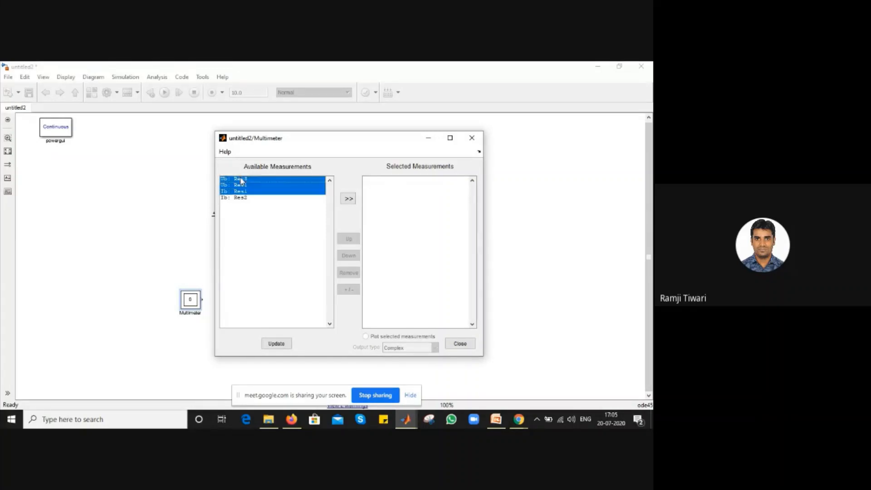
pyautogui.click(348, 200)
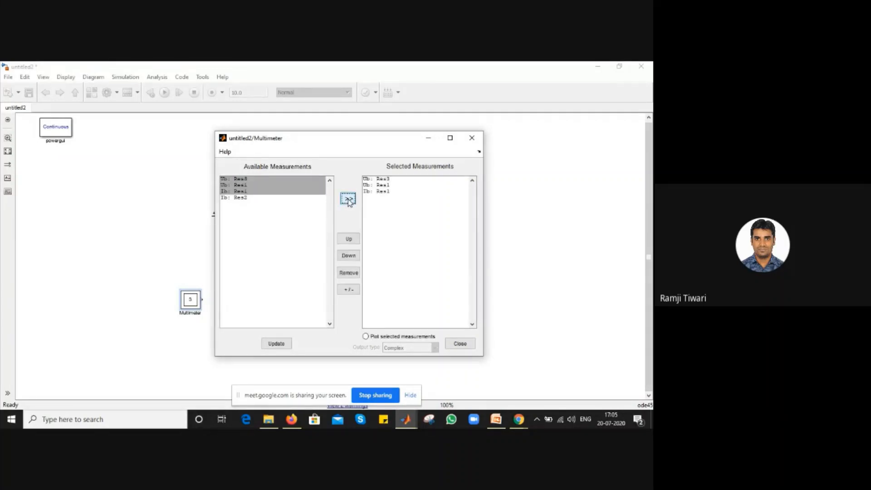
# Reorder the Multimeter's selected measurements to Ub: Res1, Ib: Res1, Ub: Res3, update them and close the dialog.
pyautogui.click(242, 236)
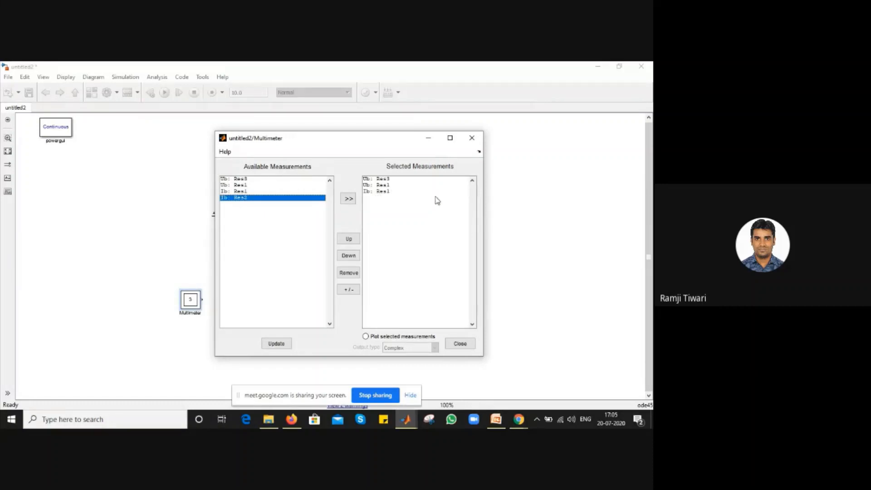
pyautogui.click(384, 186)
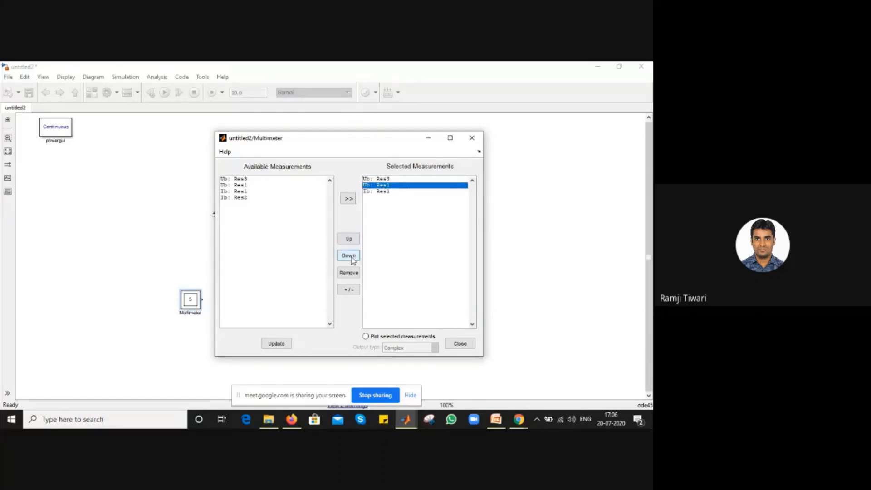
pyautogui.click(378, 179)
pyautogui.click(353, 259)
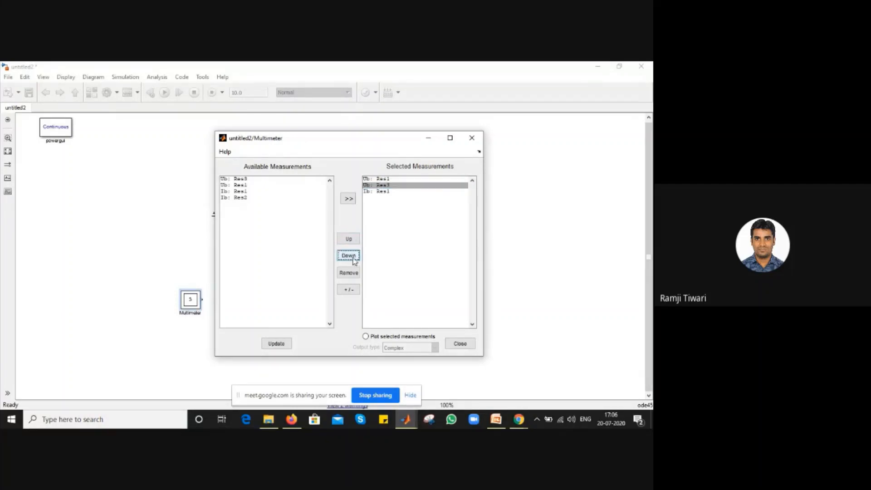
pyautogui.click(353, 259)
pyautogui.click(410, 209)
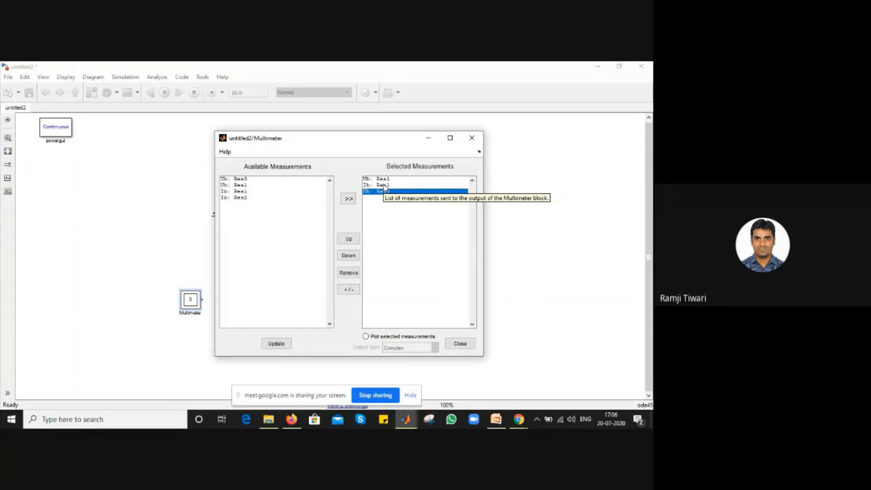
pyautogui.click(284, 346)
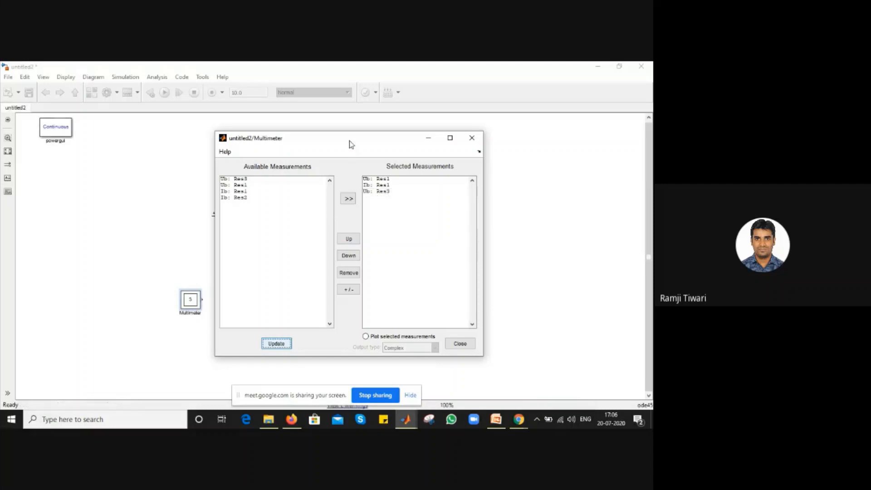
pyautogui.moveTo(349, 141); pyautogui.dragTo(398, 123)
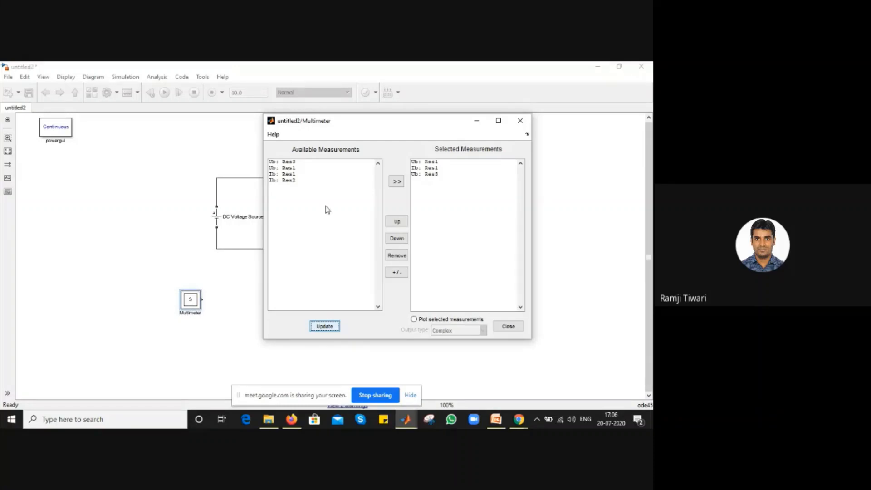
pyautogui.click(521, 123)
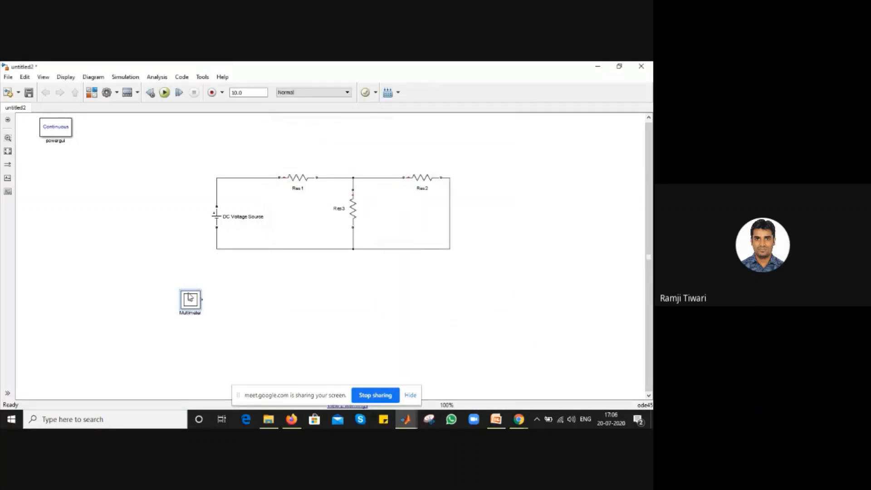
# Shift the Multimeter slightly up and left, search the block library for demux, and add a Simulink Demux fed by the Multimeter's output.
pyautogui.moveTo(192, 303); pyautogui.dragTo(180, 293)
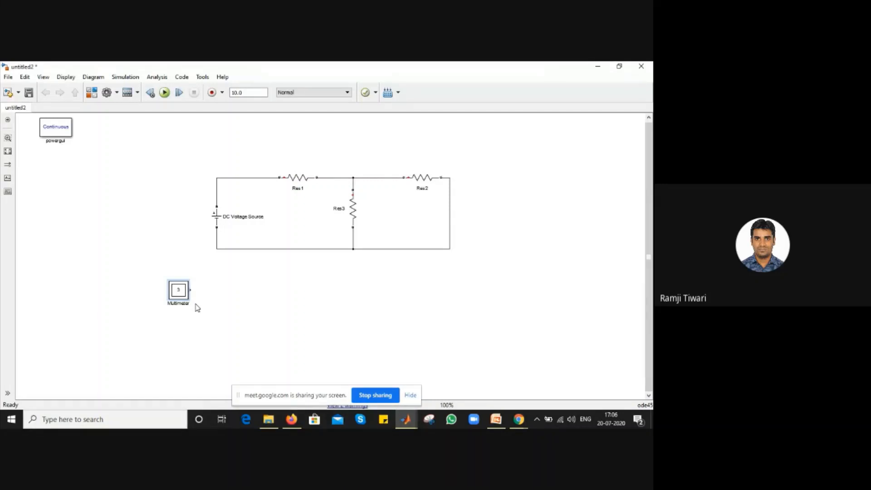
pyautogui.click(92, 94)
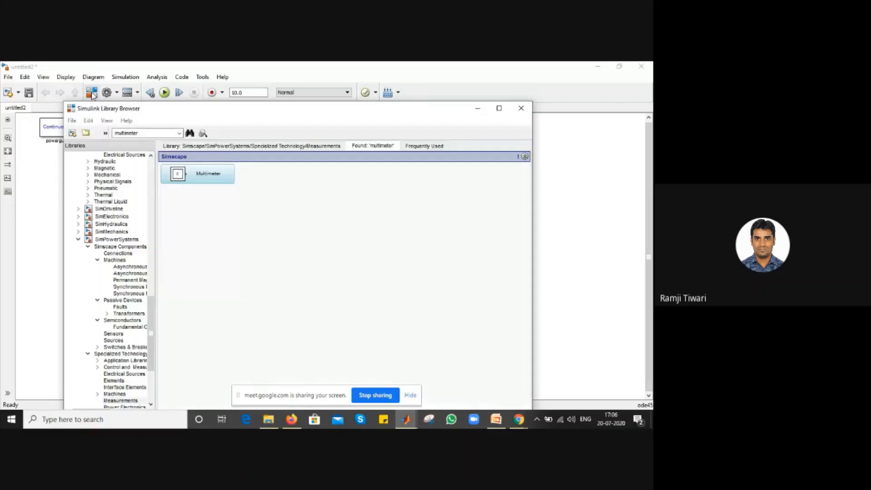
pyautogui.doubleClick(130, 134)
pyautogui.write('dem')
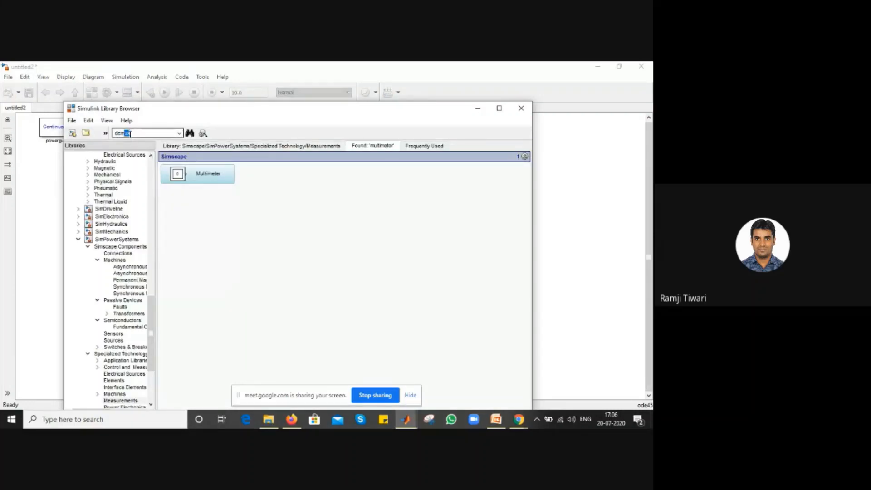
pyautogui.write('ux')
pyautogui.press('Return')
pyautogui.rightClick(210, 177)
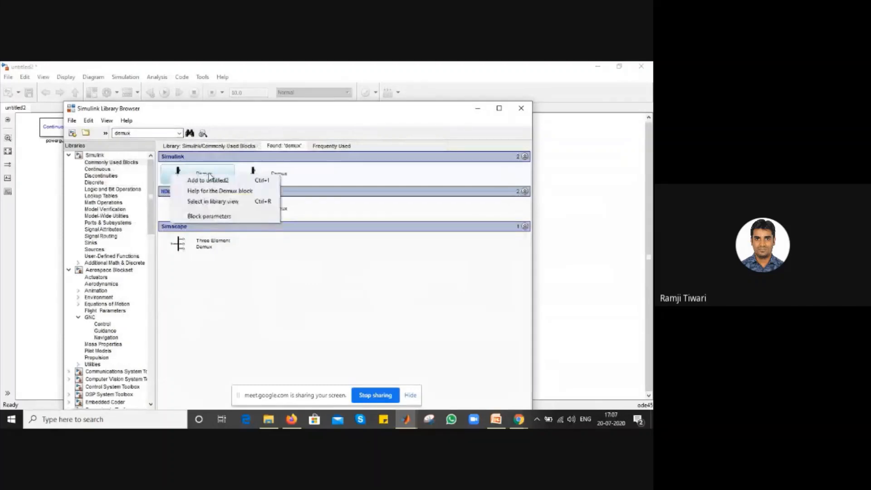
pyautogui.click(211, 181)
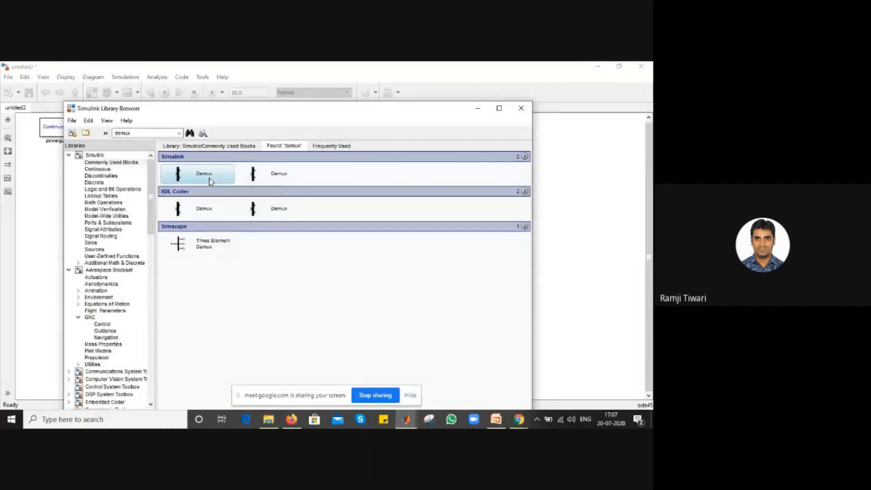
pyautogui.moveTo(251, 276); pyautogui.dragTo(187, 290)
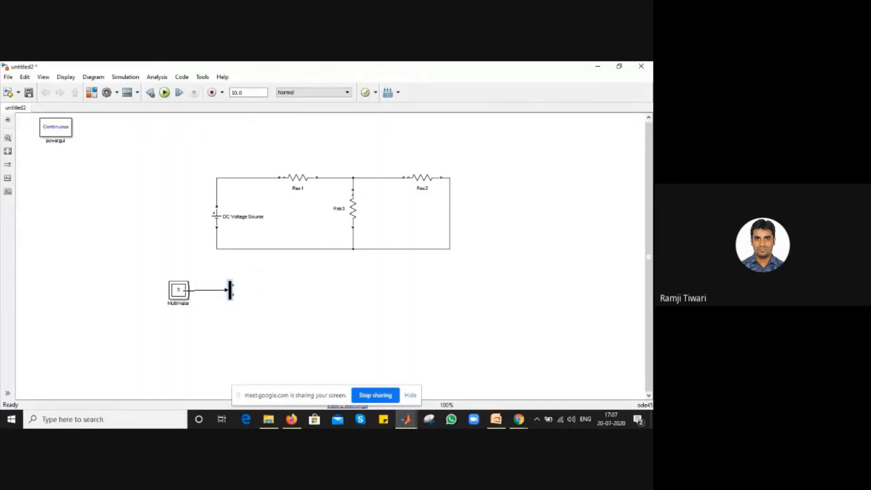
# Set the Demux block's number of outputs to 3 and stretch the block taller.
pyautogui.doubleClick(230, 292)
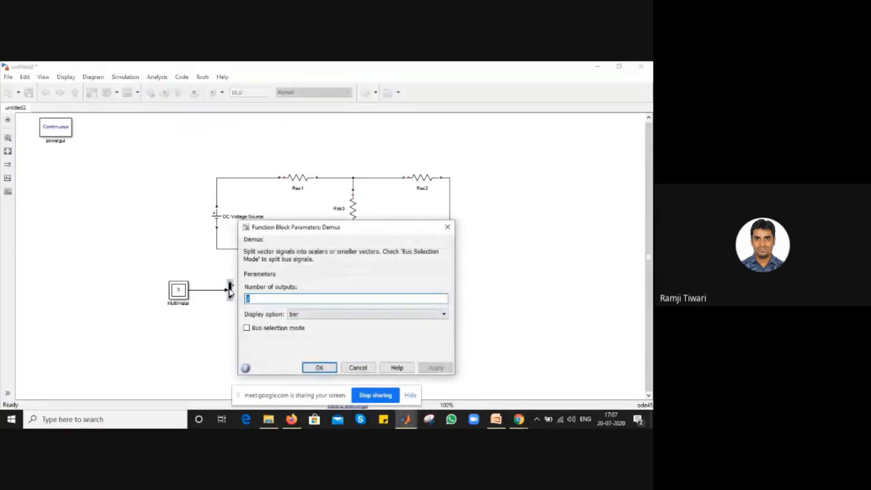
pyautogui.moveTo(282, 227); pyautogui.dragTo(246, 167)
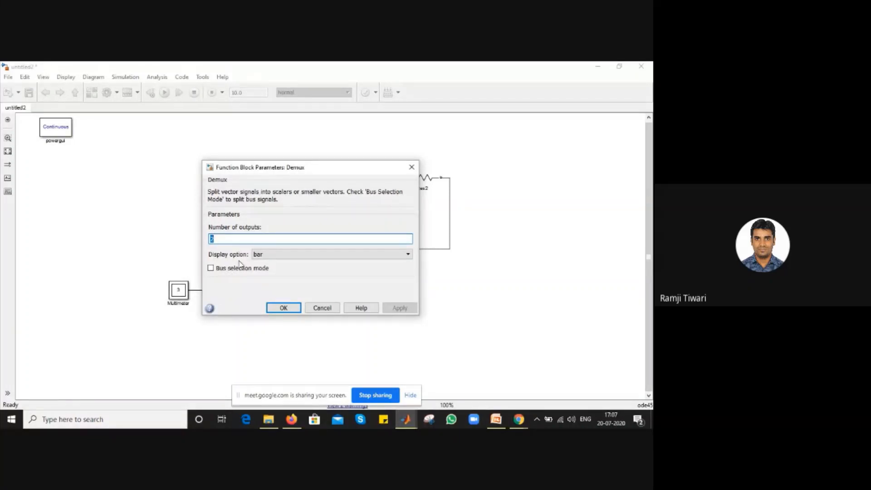
pyautogui.write('3')
pyautogui.click(408, 310)
pyautogui.click(287, 308)
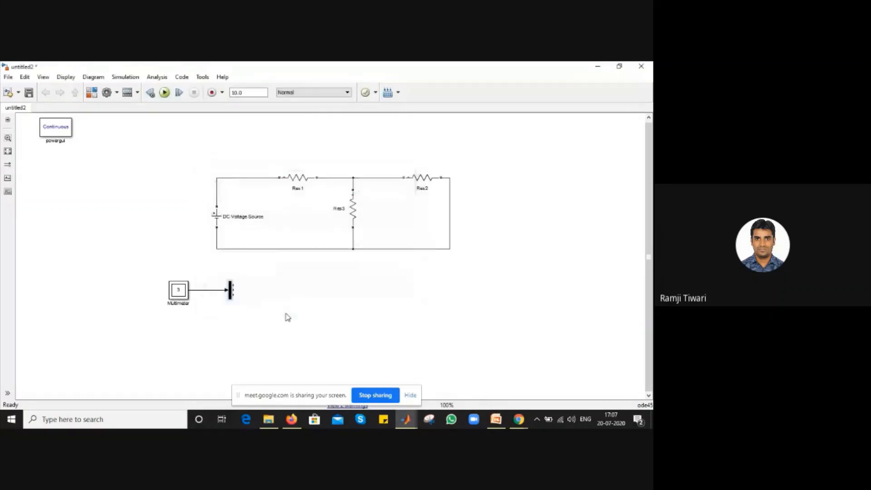
pyautogui.moveTo(232, 280); pyautogui.dragTo(231, 267)
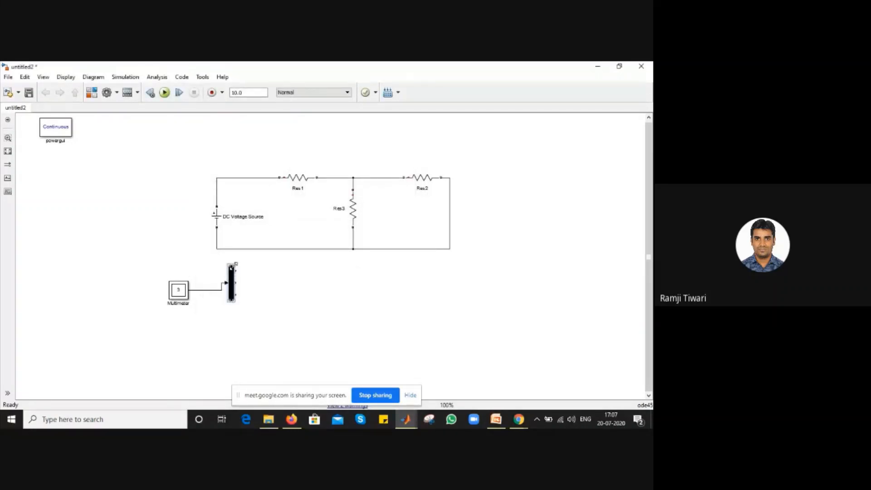
pyautogui.click(285, 304)
# Search the block library for scope, add a Simulink Scope to untitled2 and place it to the right of the Demux.
pyautogui.click(92, 92)
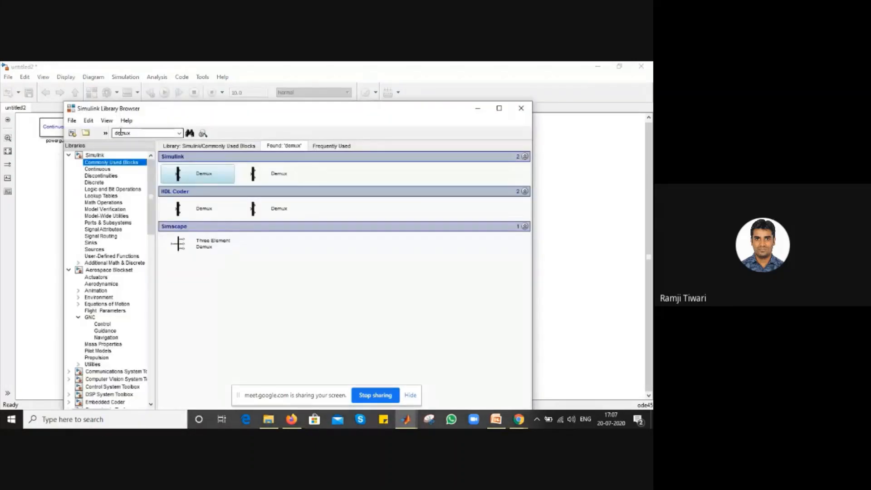
pyautogui.doubleClick(121, 133)
pyautogui.write('scope')
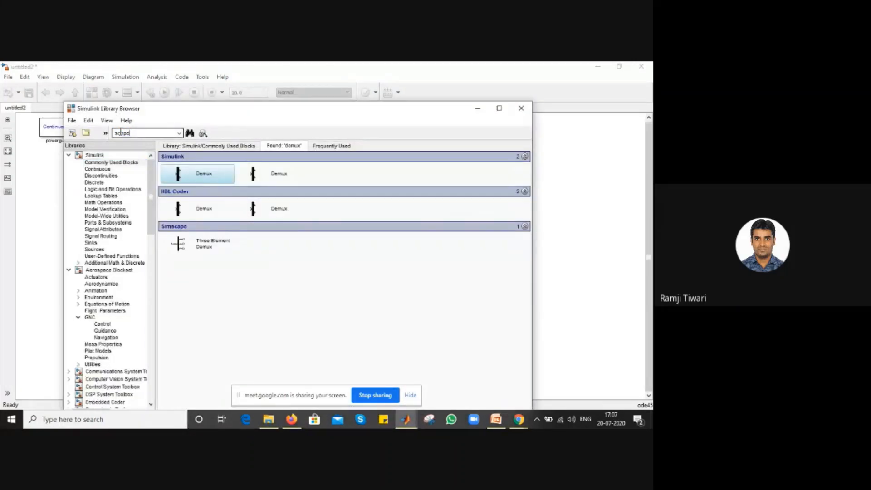
pyautogui.press('Return')
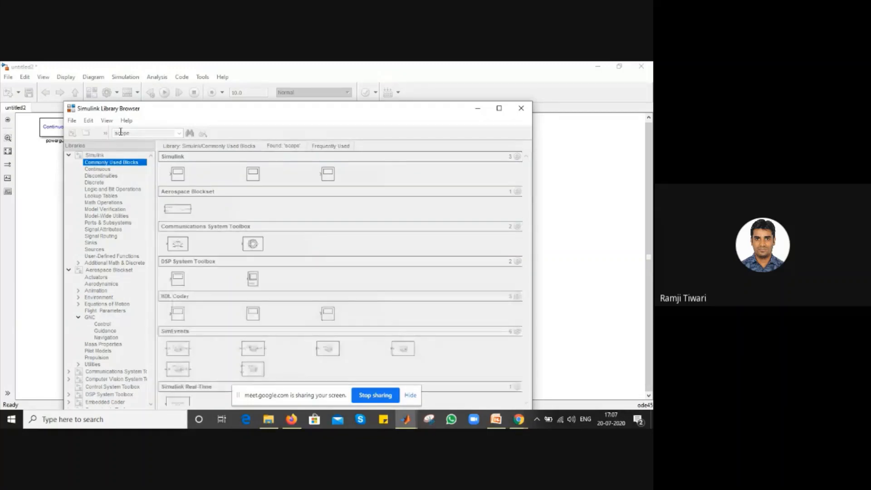
pyautogui.rightClick(208, 171)
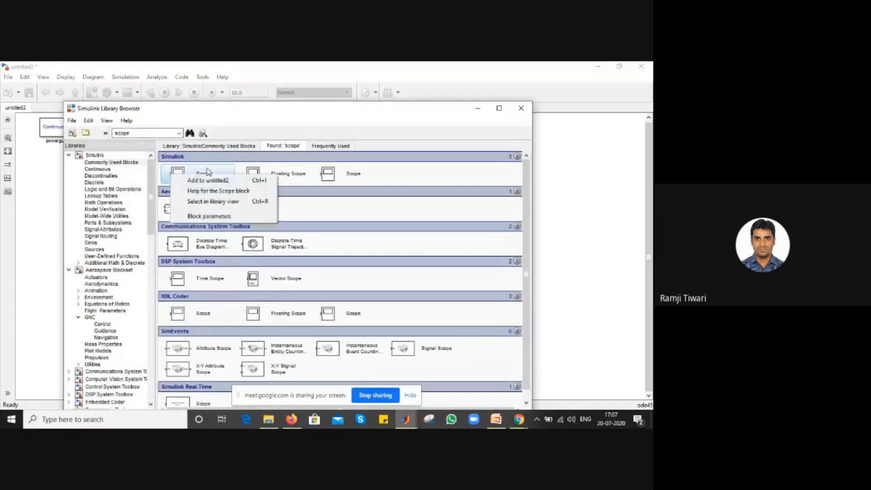
pyautogui.click(200, 180)
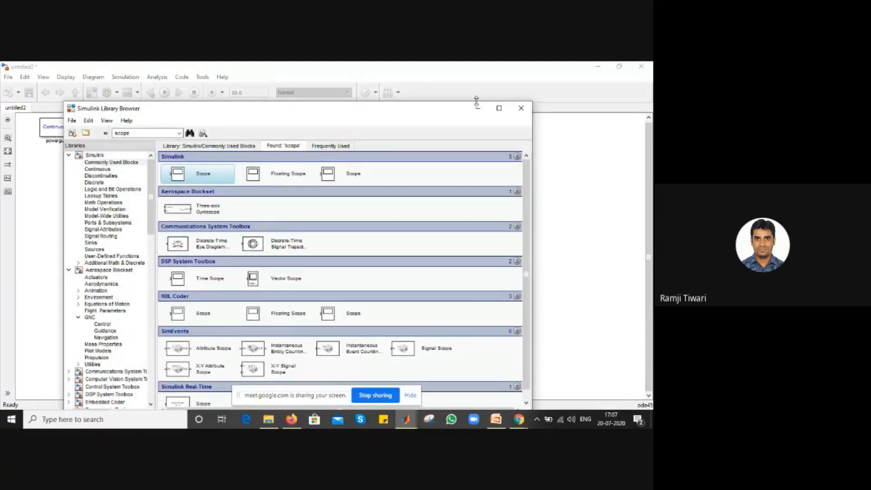
pyautogui.click(477, 107)
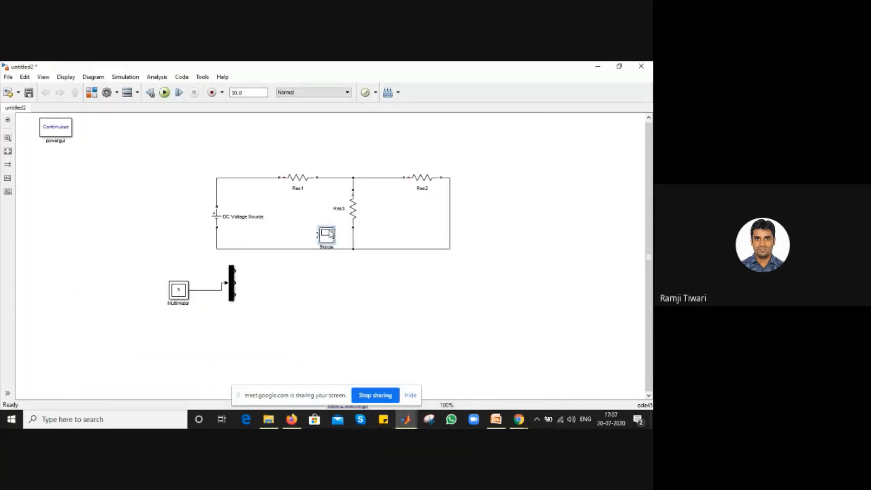
pyautogui.moveTo(330, 234); pyautogui.dragTo(284, 290)
pyautogui.click(353, 287)
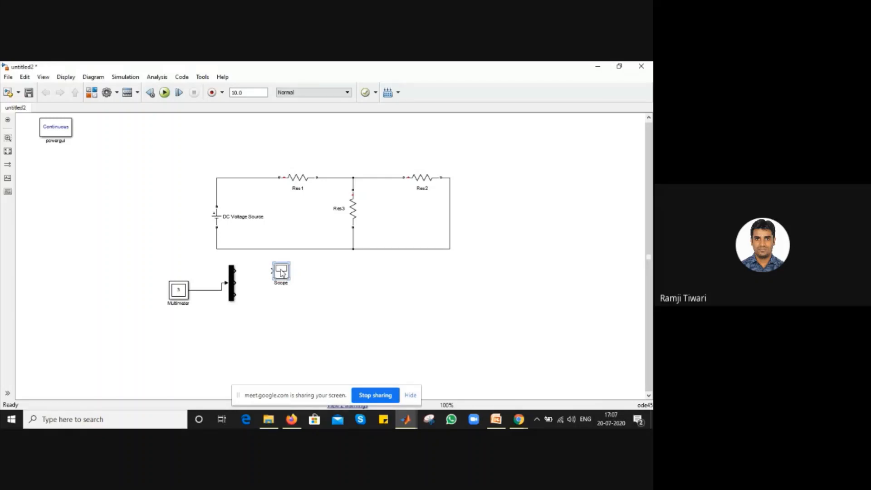
# Set the Scope's number of axes to 3 in its parameters and close the Scope window.
pyautogui.doubleClick(281, 271)
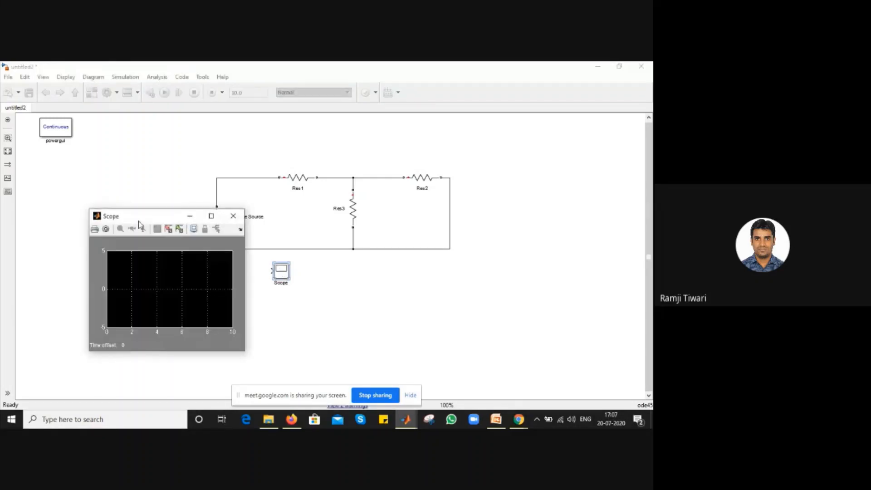
pyautogui.click(211, 216)
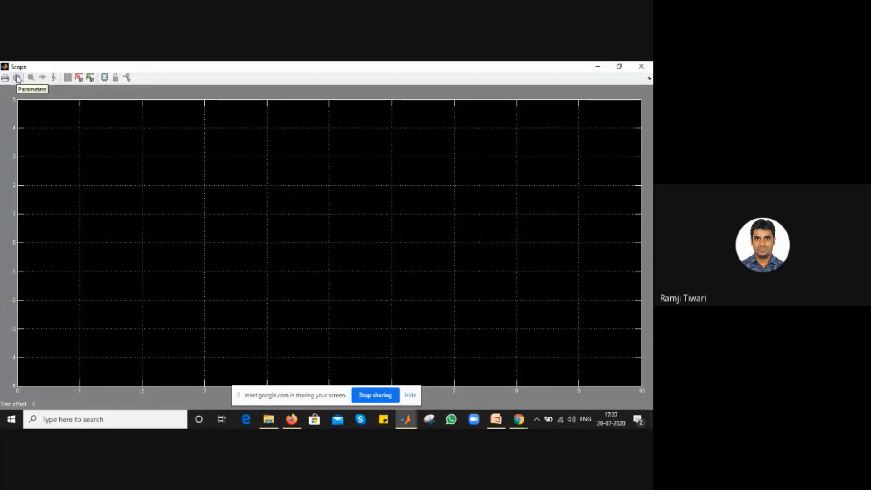
pyautogui.click(17, 78)
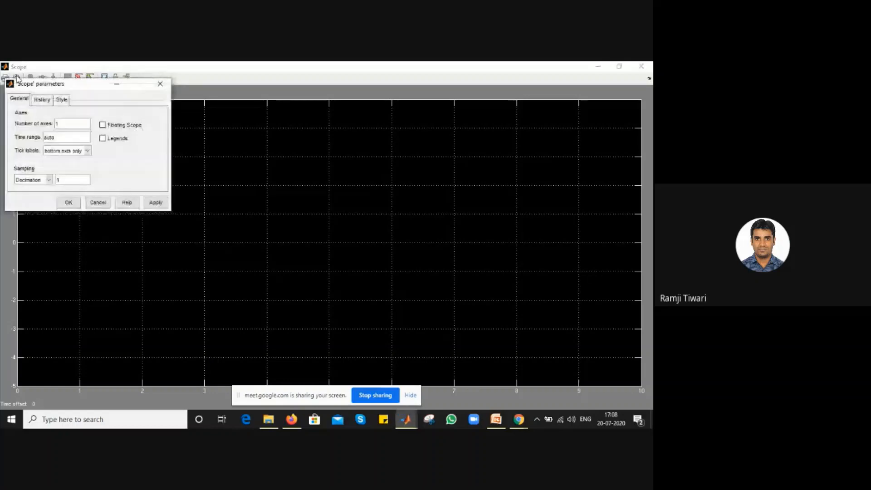
pyautogui.doubleClick(71, 127)
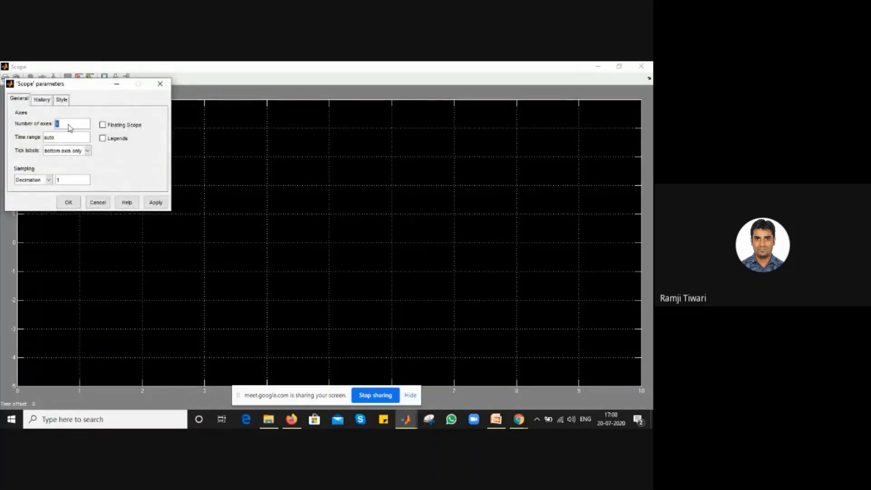
pyautogui.write('3')
pyautogui.click(155, 203)
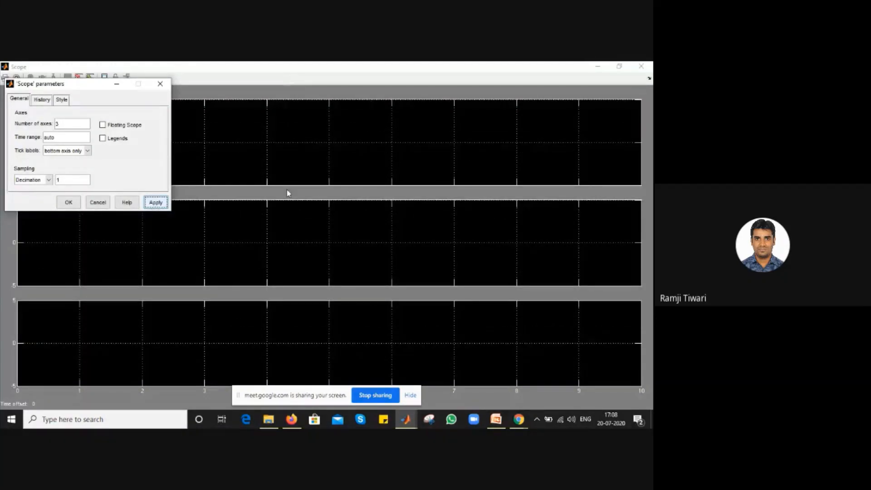
pyautogui.click(73, 205)
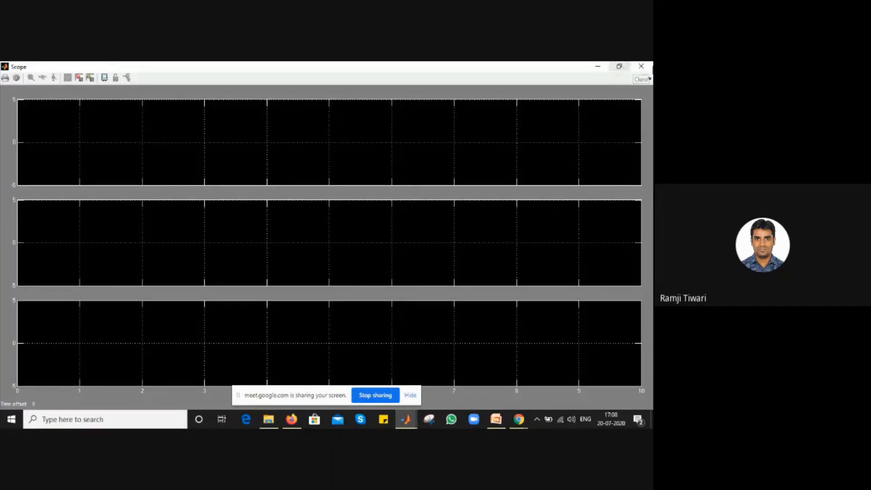
pyautogui.click(641, 66)
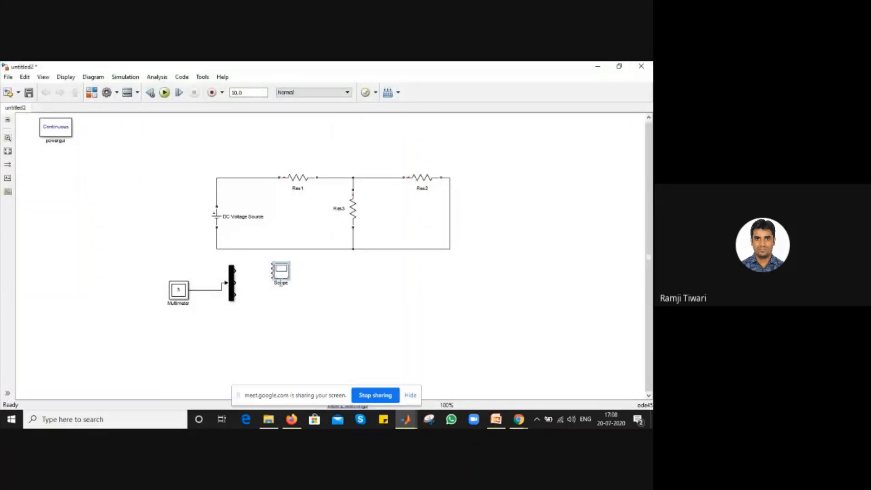
# Enlarge the Scope block and connect the three Demux outputs to its three inputs.
pyautogui.moveTo(290, 280); pyautogui.dragTo(319, 318)
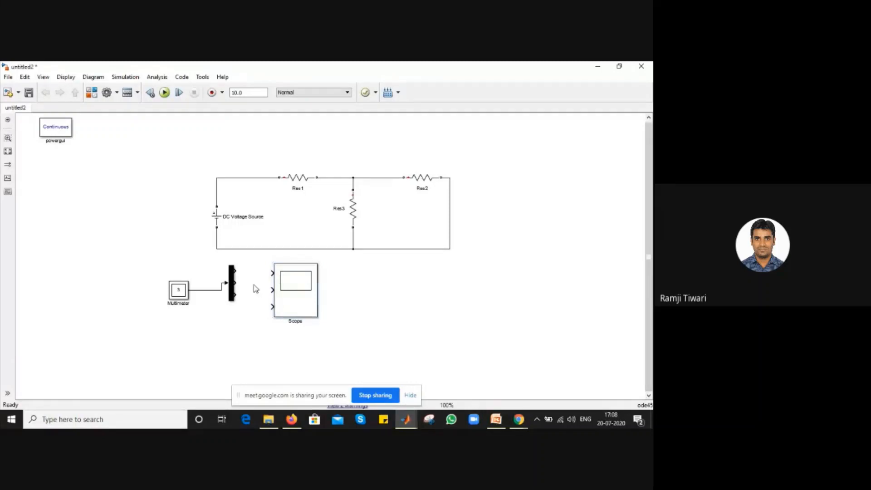
pyautogui.moveTo(236, 271)
pyautogui.mouseDown()
pyautogui.moveTo(272, 274)
pyautogui.moveTo(240, 286)
pyautogui.moveTo(274, 290)
pyautogui.moveTo(271, 303)
pyautogui.moveTo(297, 295)
pyautogui.mouseUp()
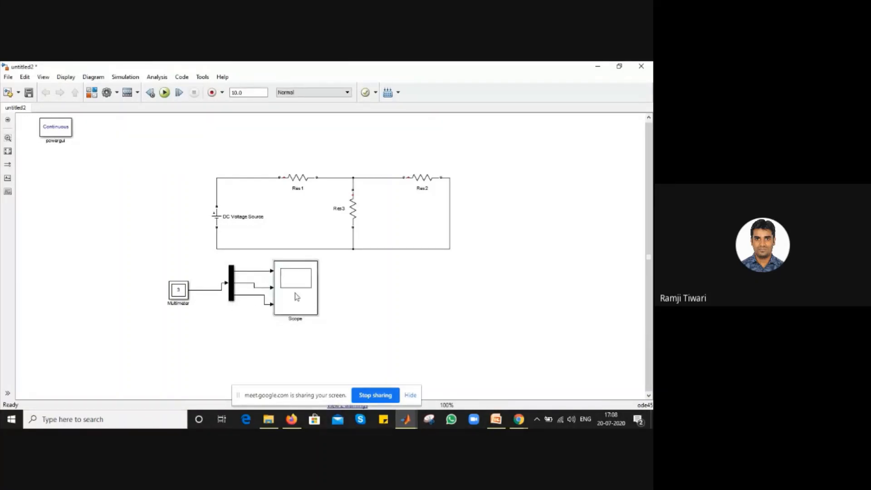
pyautogui.click(156, 178)
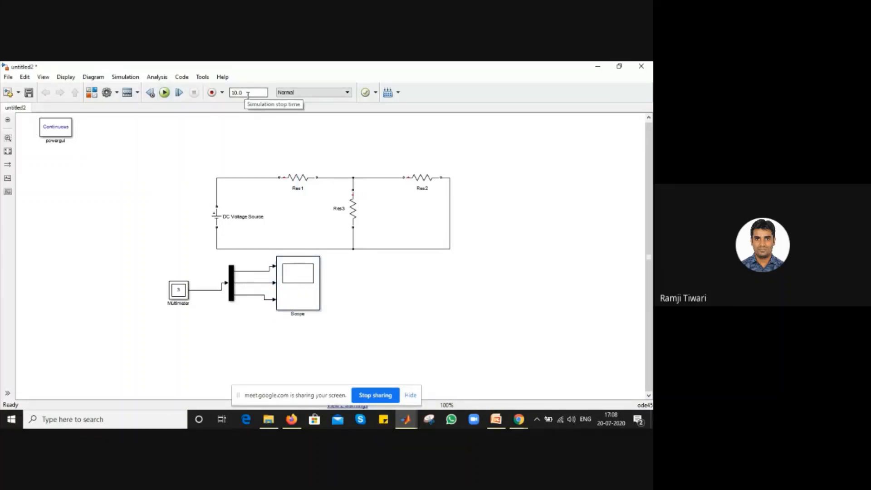
# Run the simulation of untitled2, open the Scope and autoscale its three plots.
pyautogui.click(164, 93)
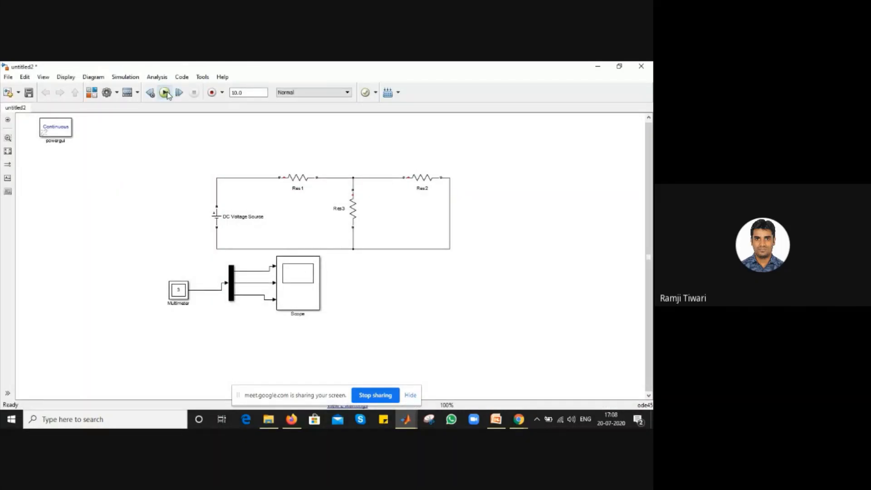
pyautogui.click(291, 292)
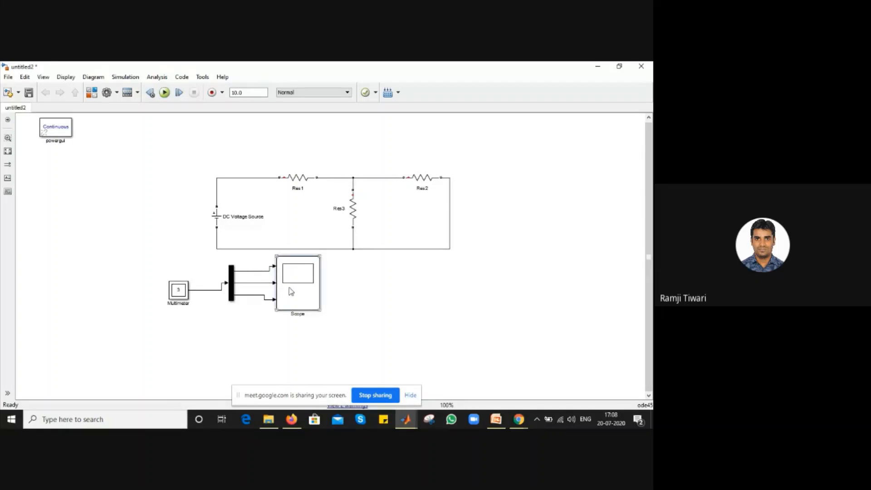
pyautogui.doubleClick(292, 291)
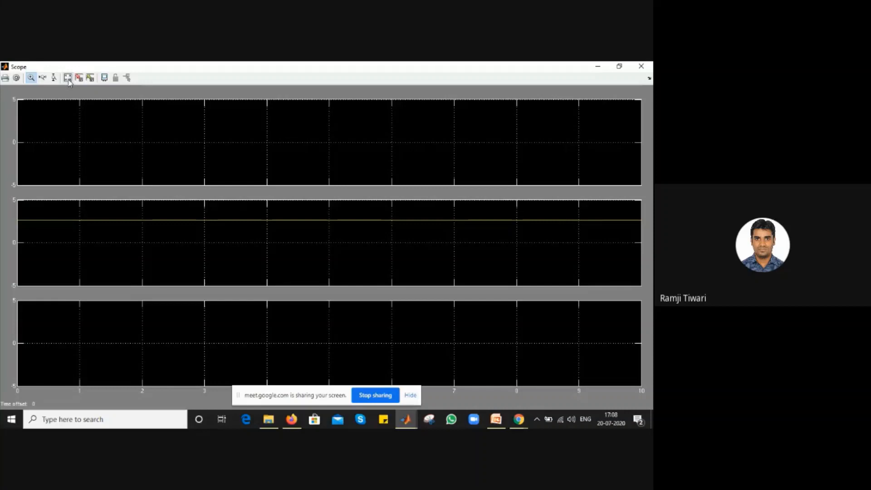
pyautogui.click(68, 78)
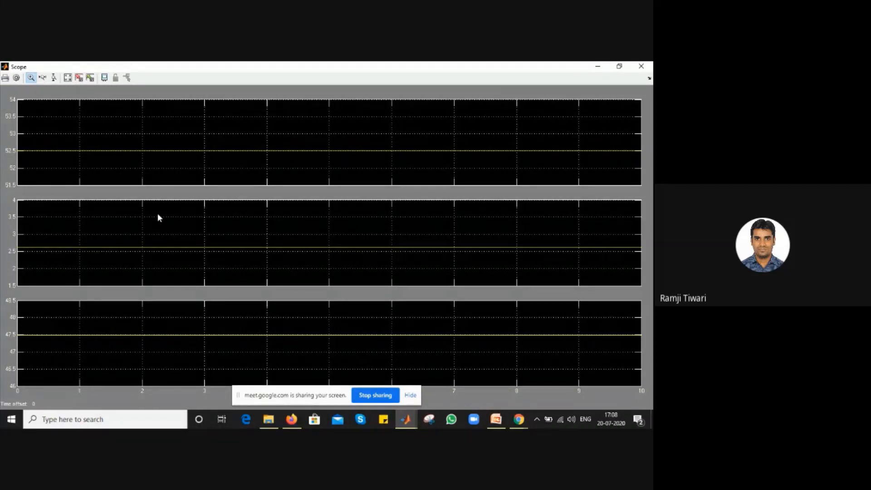
# Minimize the Scope window and switch to the KCL model to examine its display readings.
pyautogui.click(596, 66)
pyautogui.moveTo(412, 426)
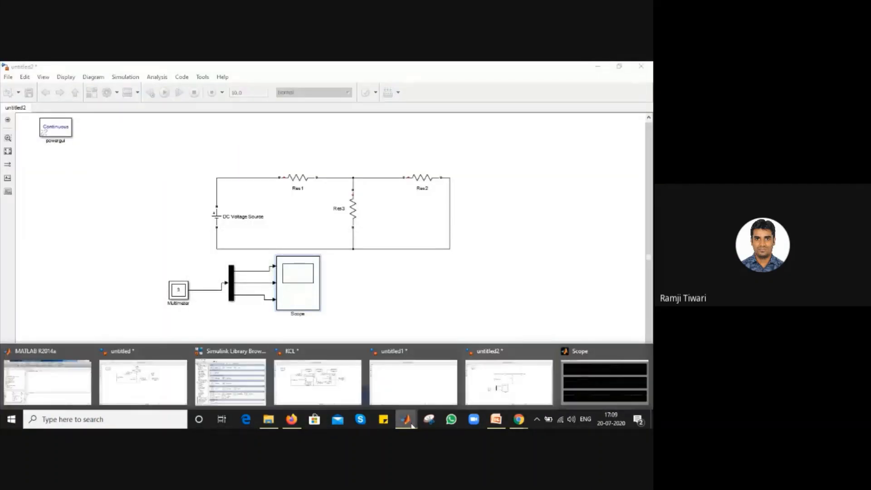
pyautogui.click(317, 381)
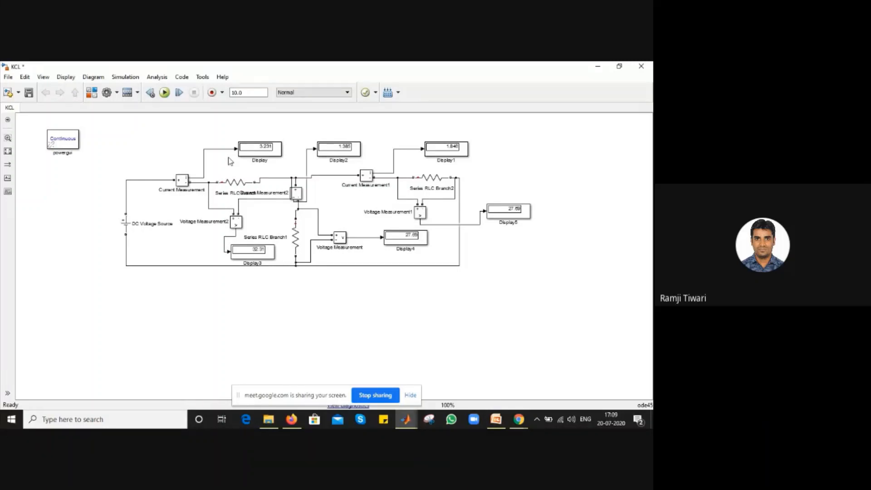
# In the untitled2 model, add Ib: Res2 to the Multimeter's selected measurements, placed above Ub: Res3, and update the block.
pyautogui.click(406, 419)
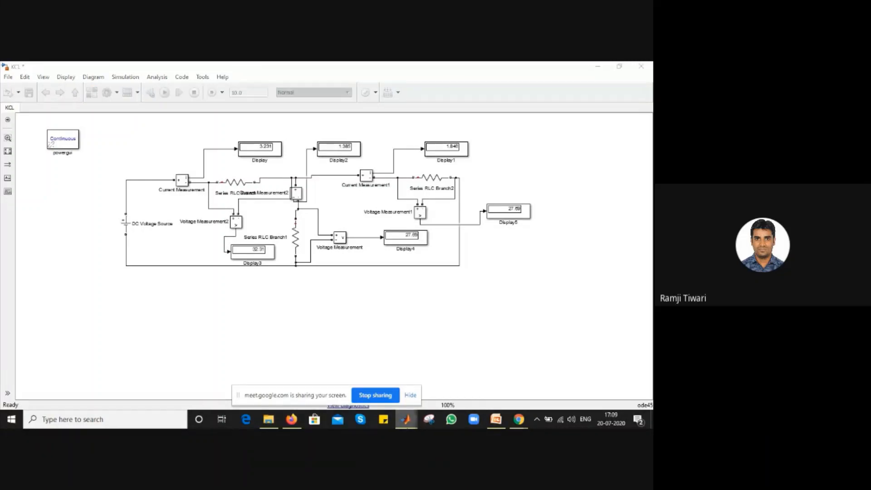
pyautogui.click(516, 382)
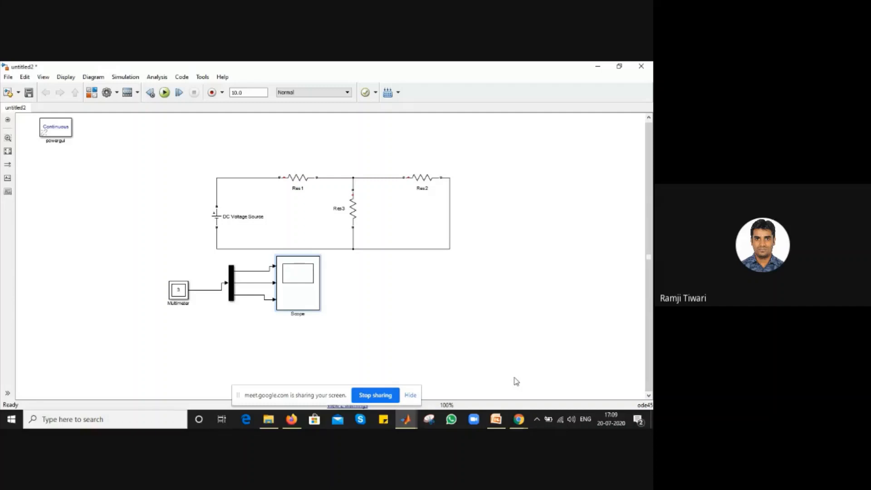
pyautogui.click(179, 291)
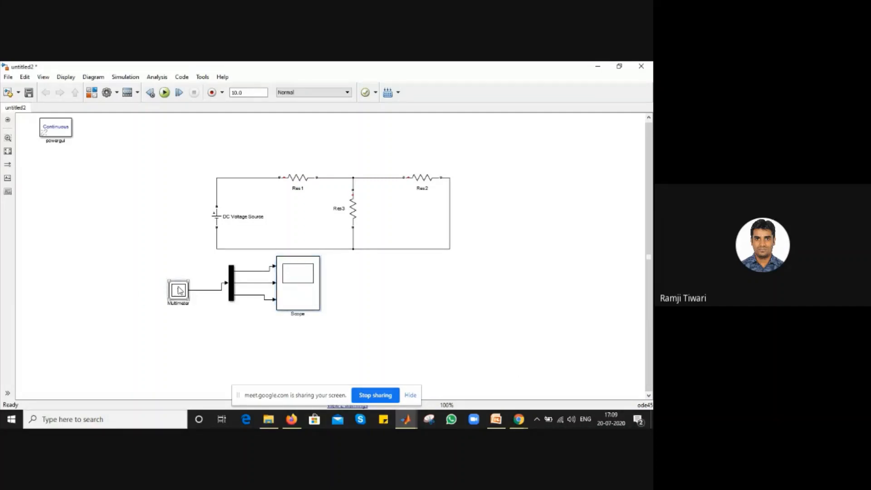
pyautogui.doubleClick(180, 290)
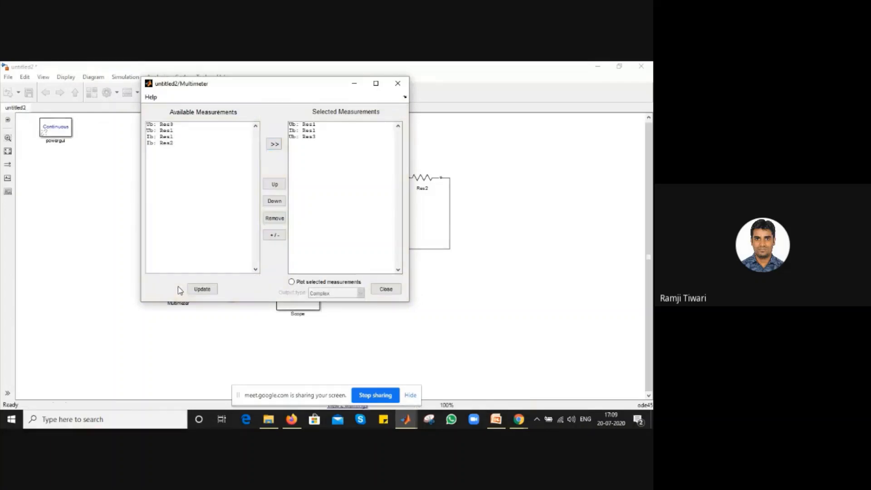
pyautogui.click(166, 143)
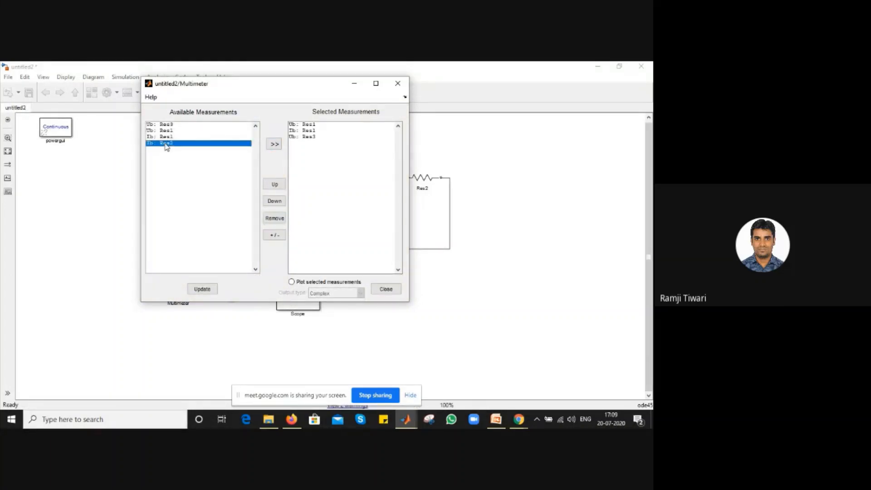
pyautogui.click(274, 144)
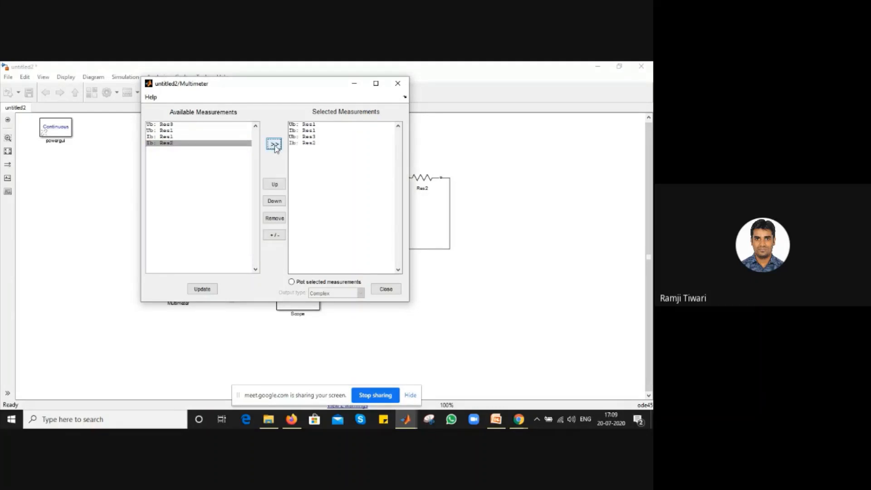
pyautogui.click(315, 144)
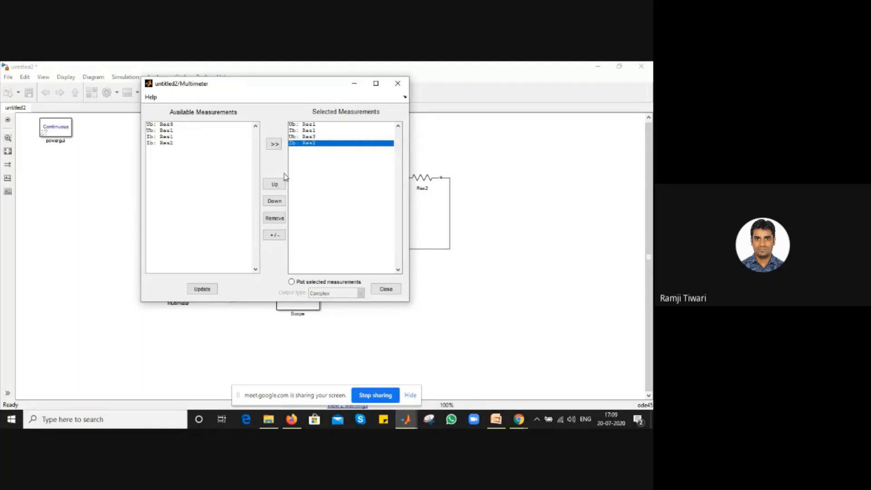
pyautogui.click(274, 184)
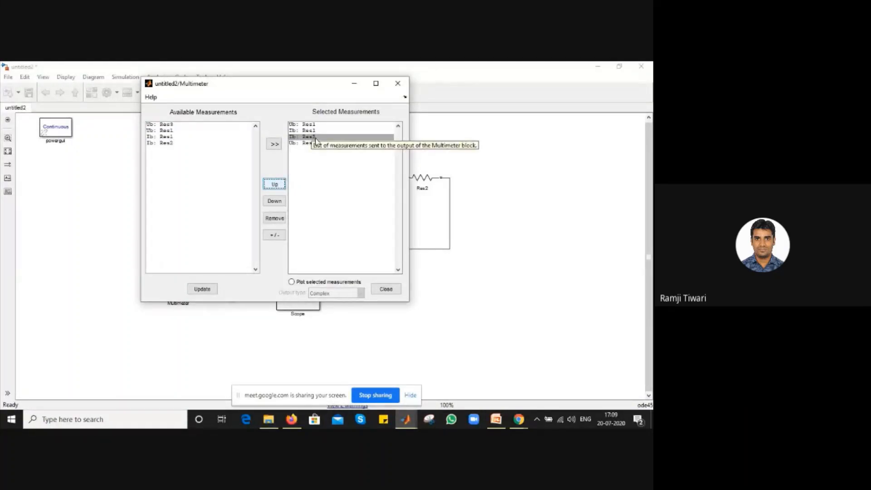
pyautogui.click(203, 289)
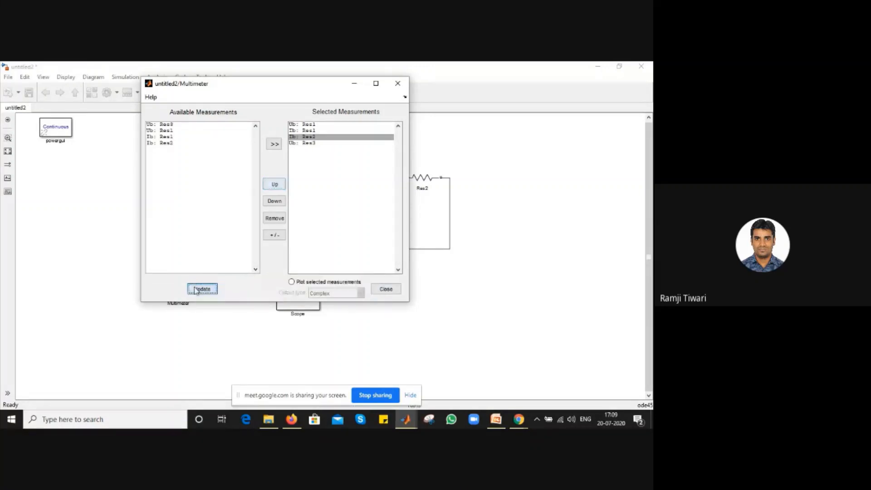
pyautogui.click(398, 83)
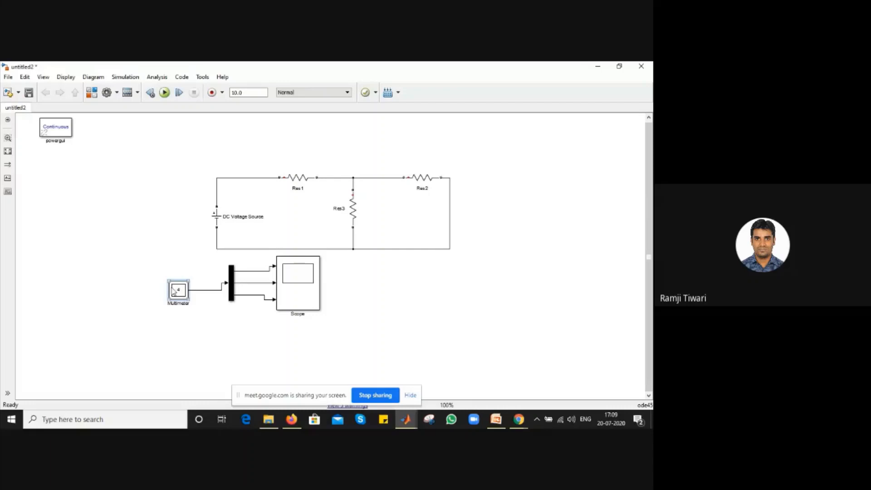
# Set the Demux block's number of outputs to 4.
pyautogui.click(232, 283)
pyautogui.doubleClick(232, 283)
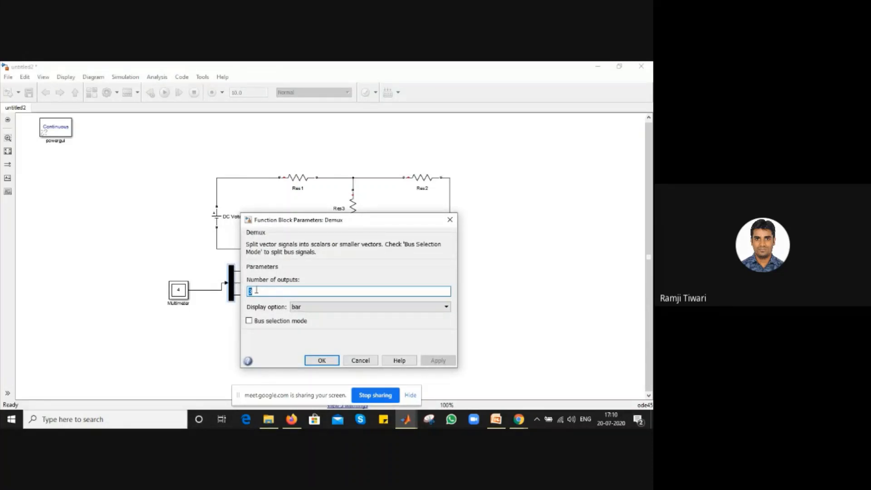
pyautogui.write('4')
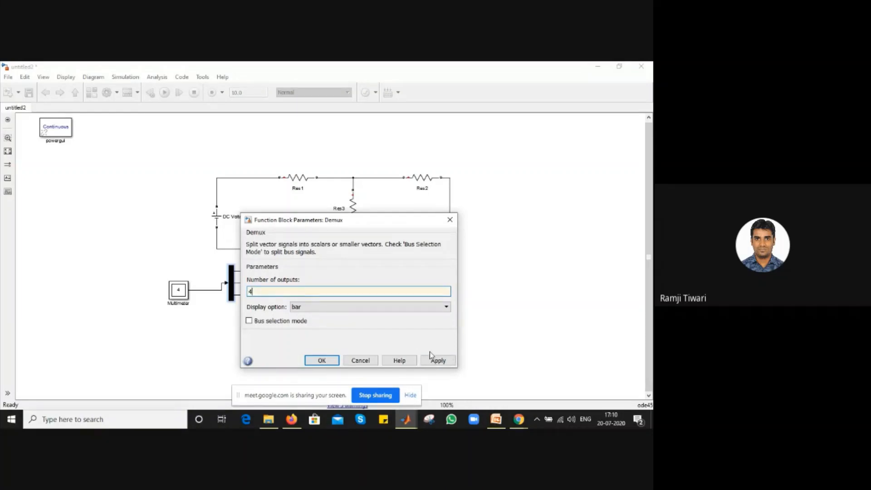
pyautogui.click(437, 360)
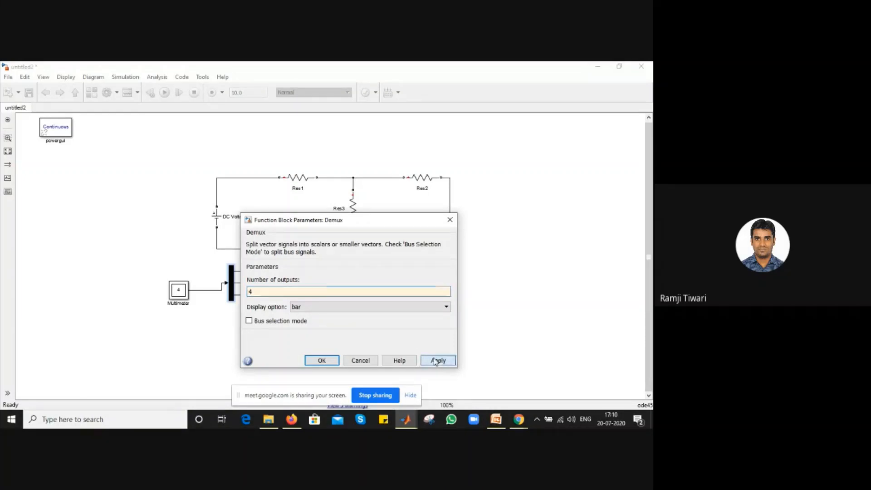
pyautogui.click(322, 360)
pyautogui.click(243, 308)
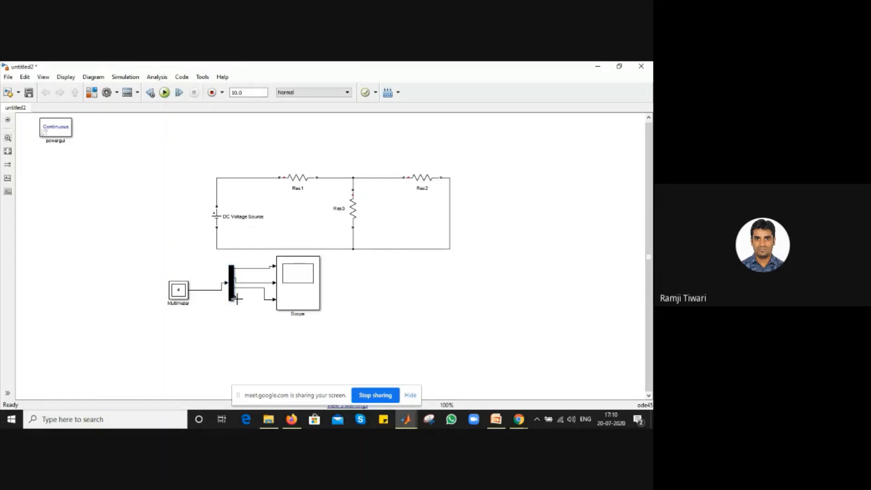
# Set the Scope's number of axes to 4 and connect its fourth input to the Demux's fourth output.
pyautogui.click(304, 284)
pyautogui.doubleClick(304, 284)
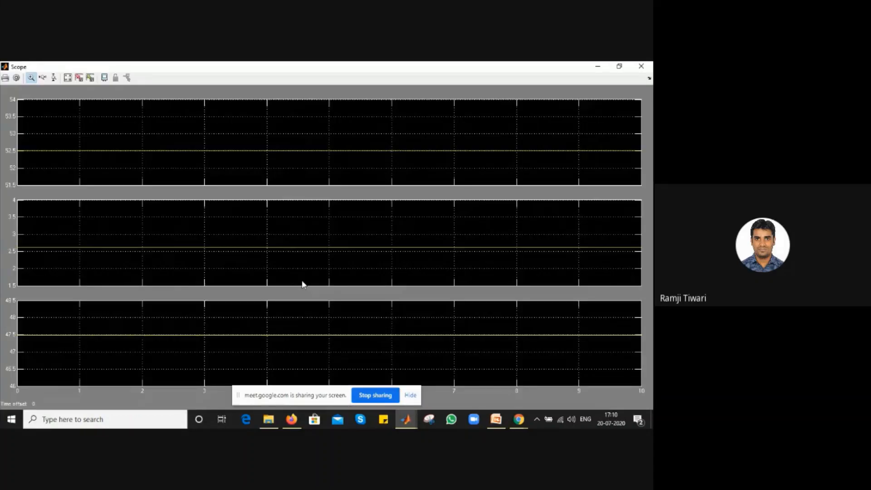
pyautogui.click(17, 78)
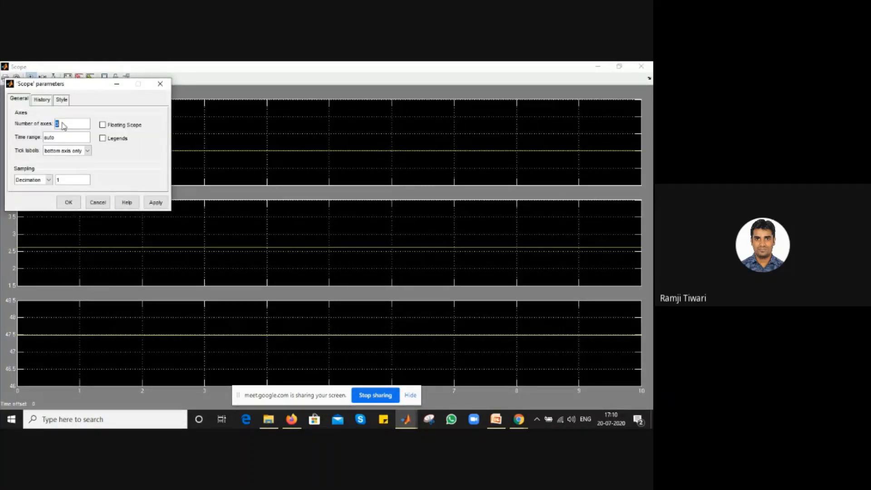
pyautogui.write('4')
pyautogui.click(153, 204)
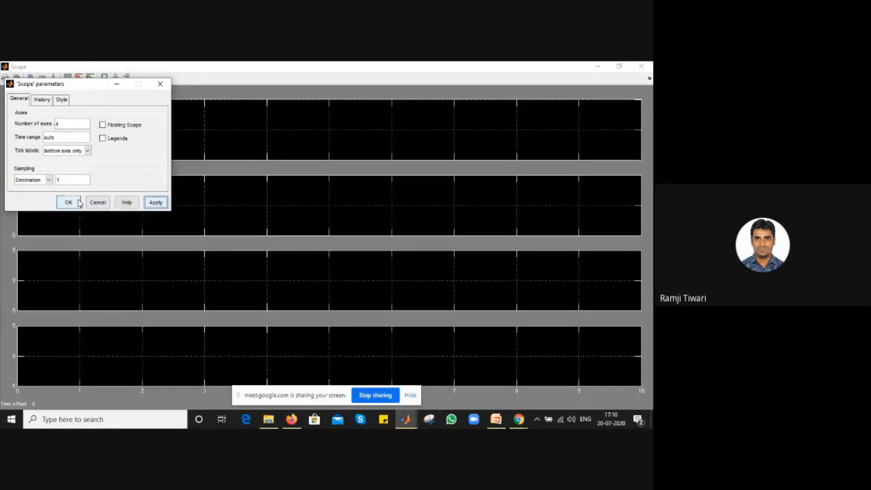
pyautogui.click(68, 202)
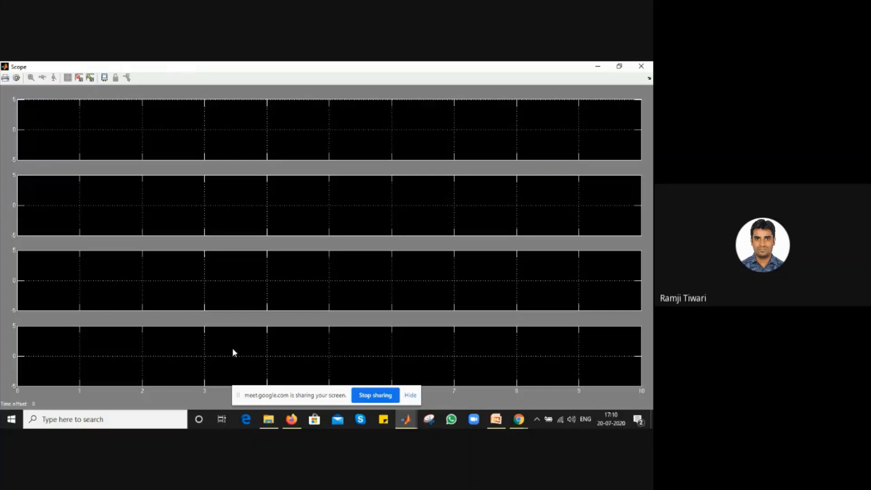
pyautogui.click(641, 67)
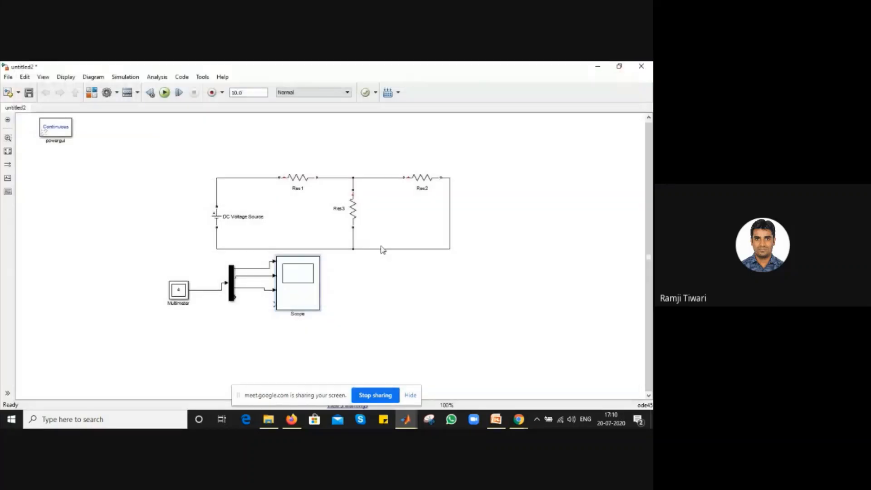
pyautogui.moveTo(274, 304); pyautogui.dragTo(234, 297)
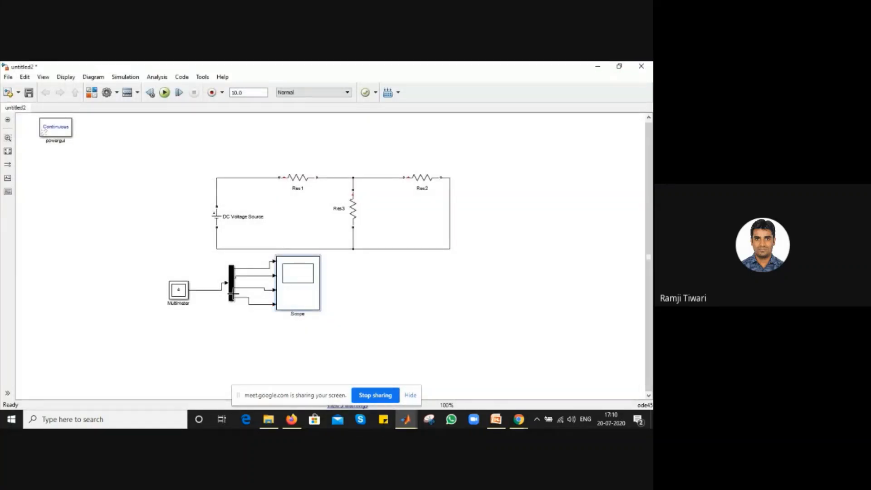
# Run the simulation and autoscale the four Scope plots to view the selected voltages and currents.
pyautogui.click(165, 93)
pyautogui.doubleClick(303, 276)
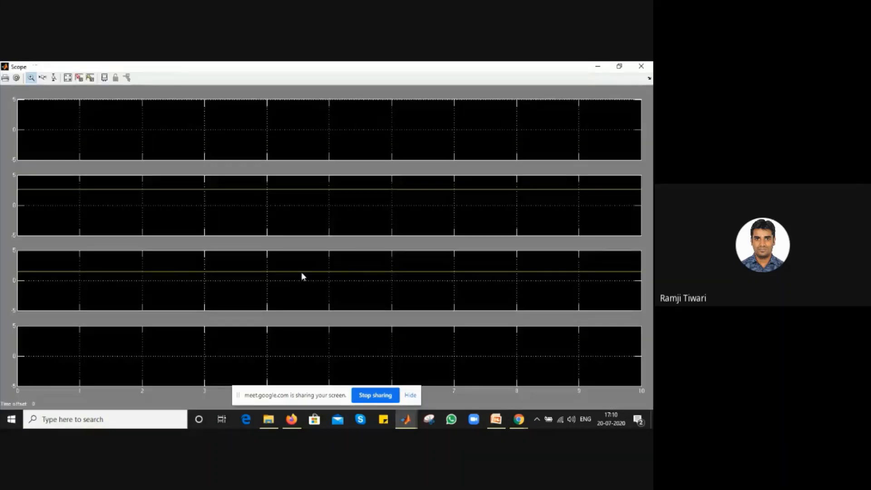
pyautogui.click(68, 78)
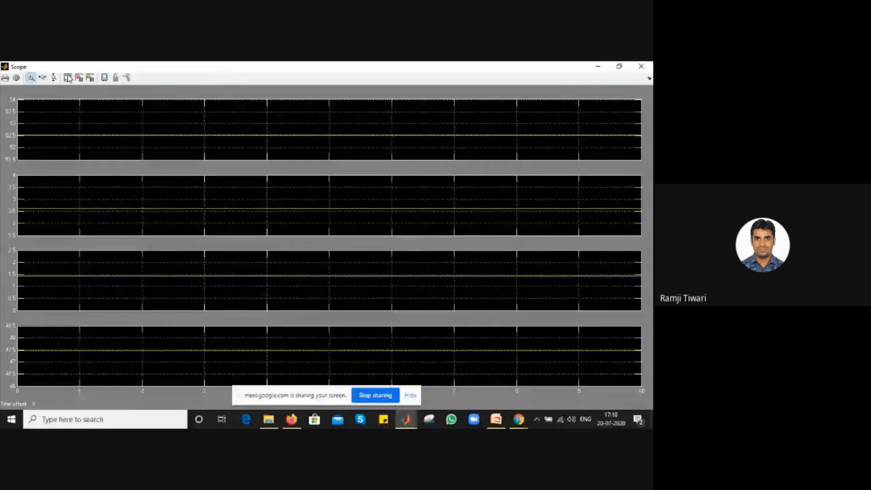
pyautogui.click(599, 66)
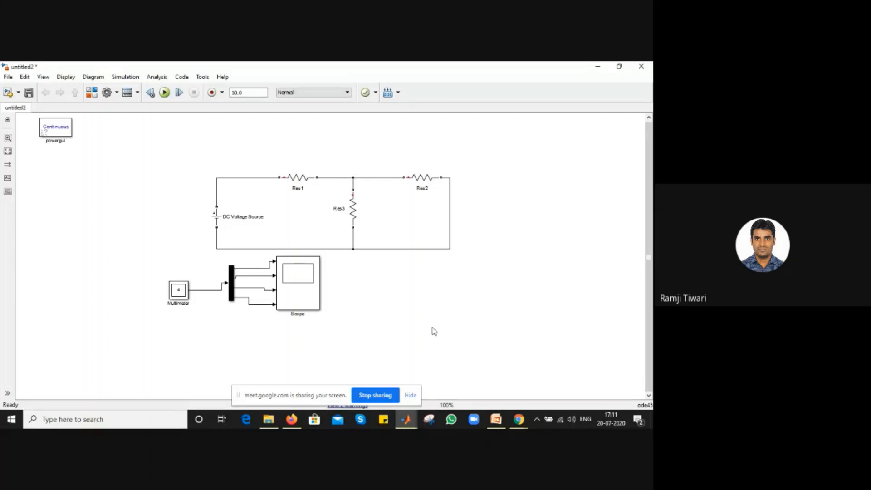
# Switch to the PowerPoint presentation and review the Simulink slides from slide 31 to the superposition theorem on slide 34.
pyautogui.moveTo(410, 425)
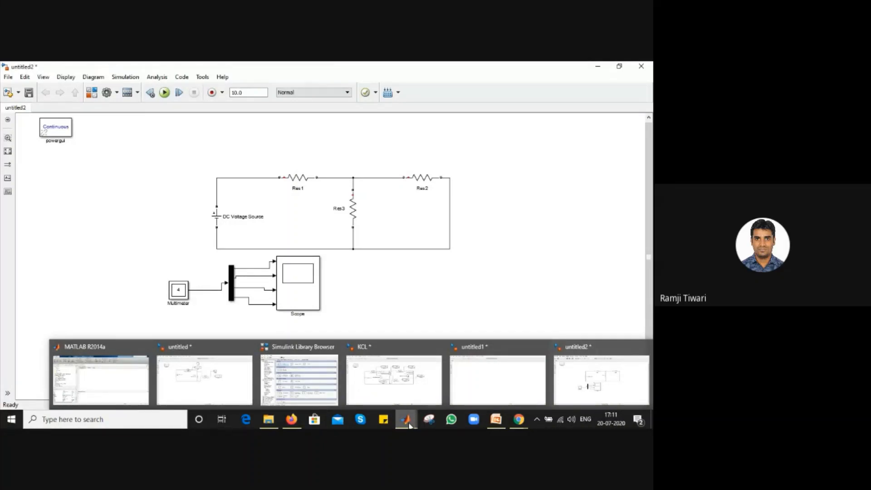
pyautogui.click(503, 424)
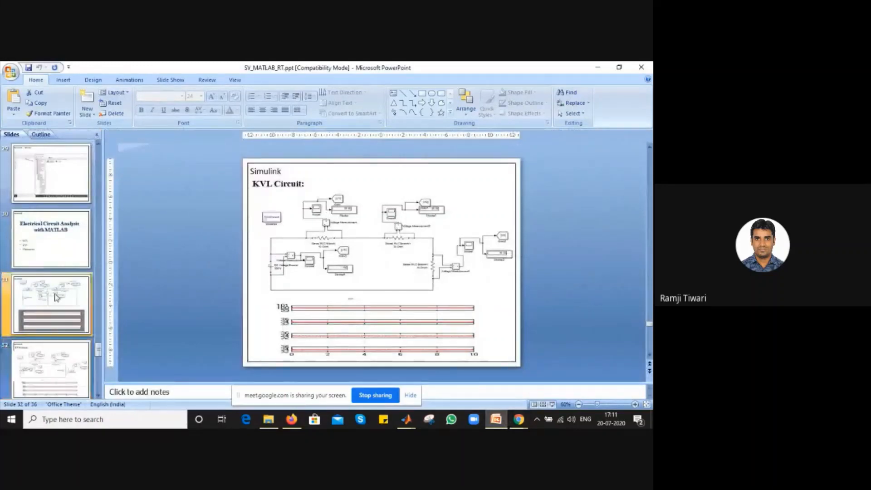
pyautogui.click(56, 297)
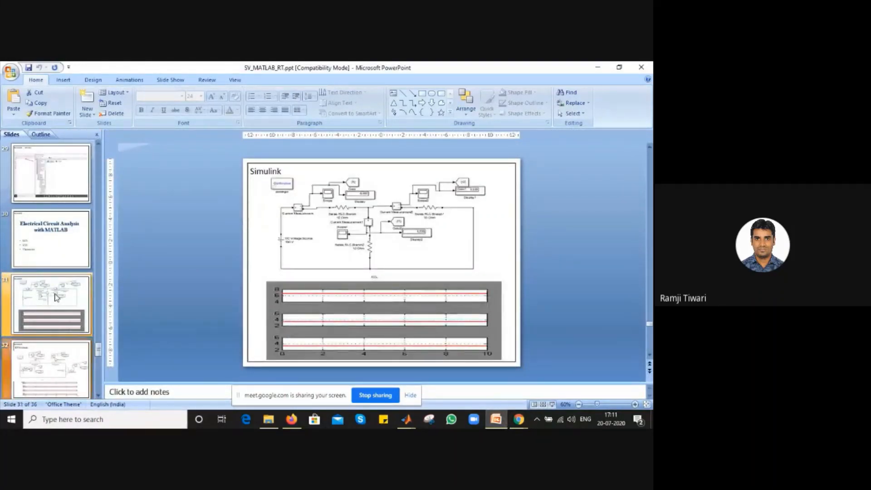
pyautogui.press('Down')
pyautogui.press('Down')
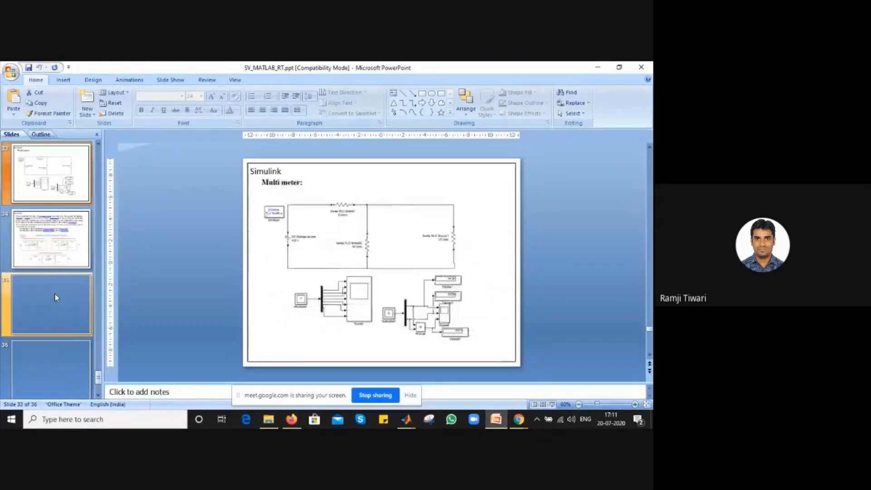
pyautogui.press('Down')
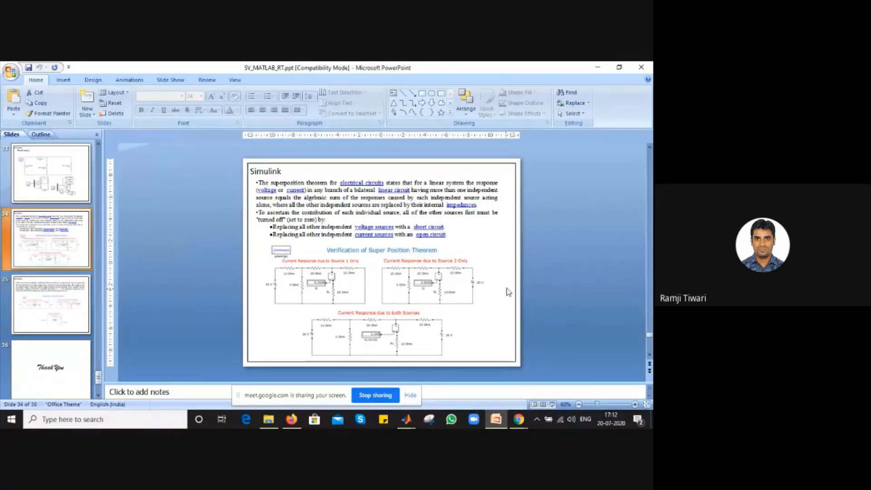
pyautogui.click(598, 67)
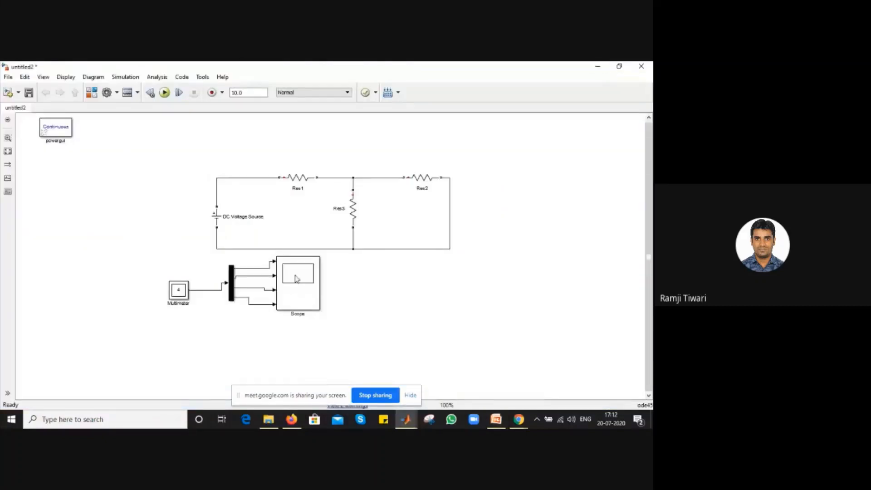
# Create a new blank Simulink model and maximize its window.
pyautogui.click(8, 77)
pyautogui.moveTo(17, 90)
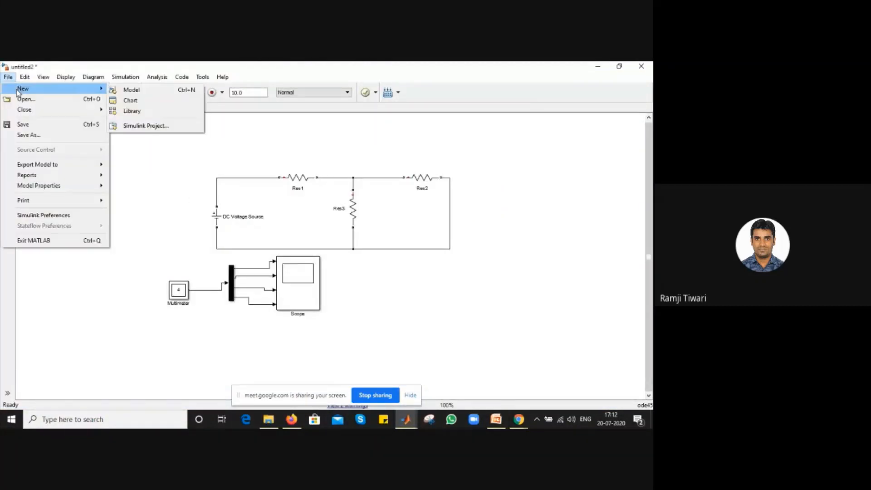
pyautogui.click(124, 91)
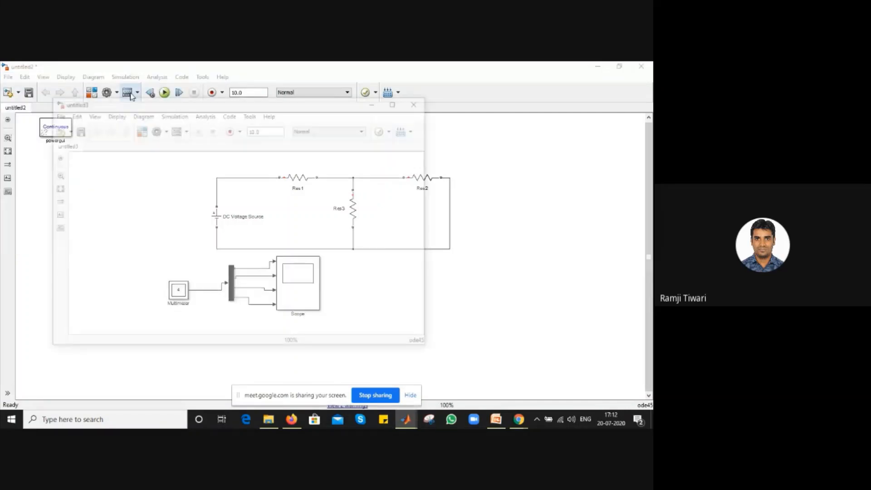
pyautogui.click(397, 102)
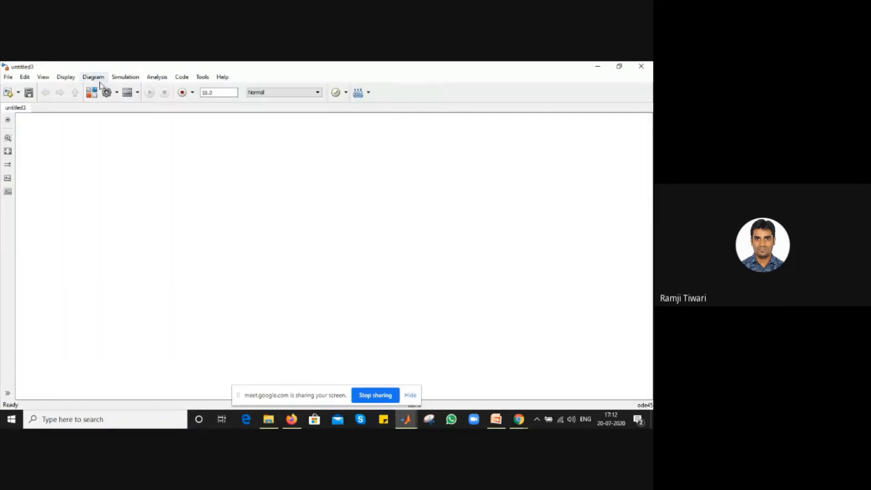
# Search the block library for "Dc voltage source" and add the SimPowerSystems DC Voltage Source block to untitled3.
pyautogui.click(92, 93)
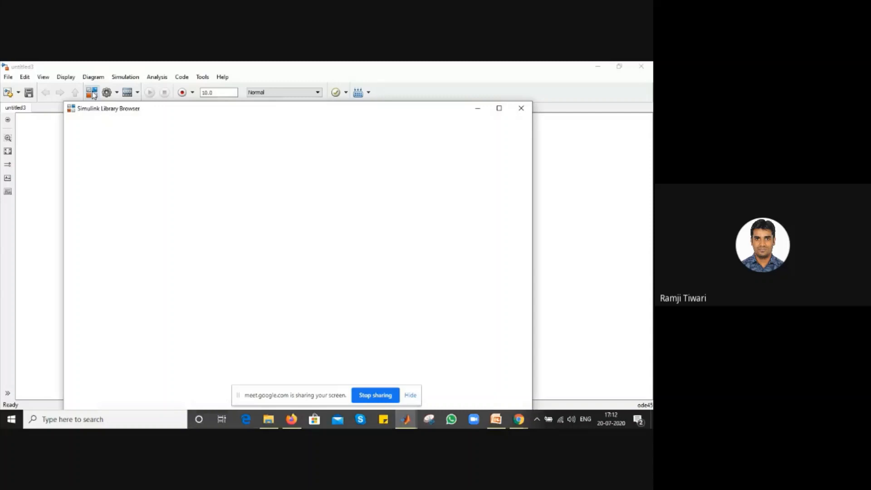
pyautogui.doubleClick(140, 134)
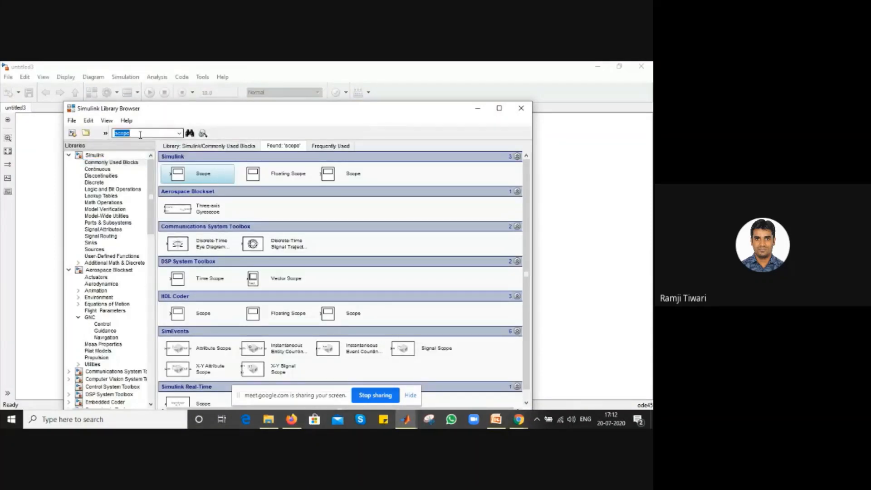
pyautogui.write('Dc voltage source')
pyautogui.press('Return')
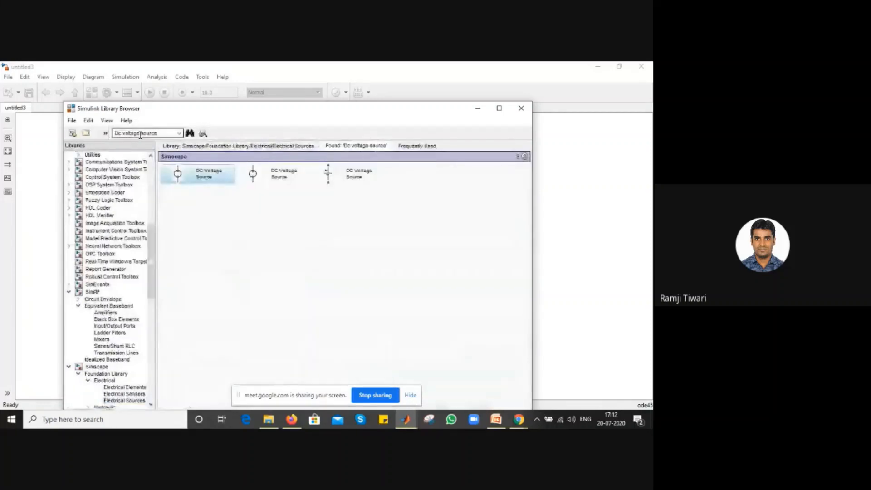
pyautogui.rightClick(344, 170)
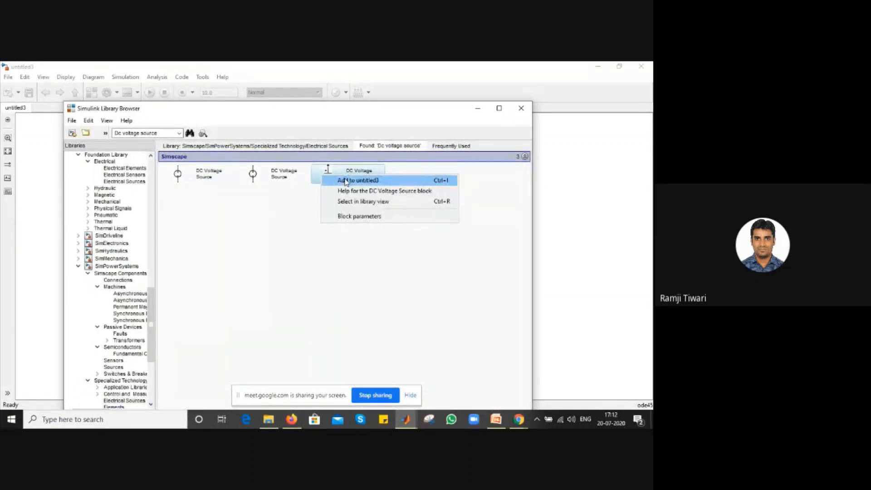
pyautogui.click(346, 181)
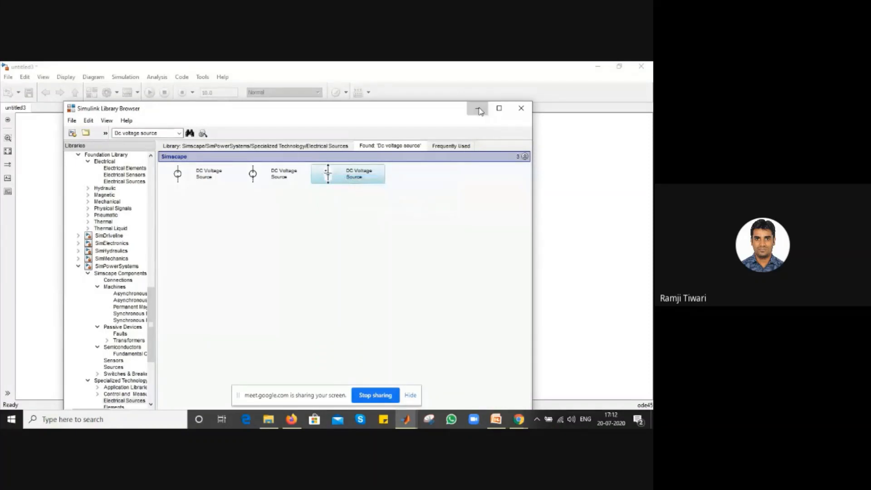
pyautogui.click(478, 108)
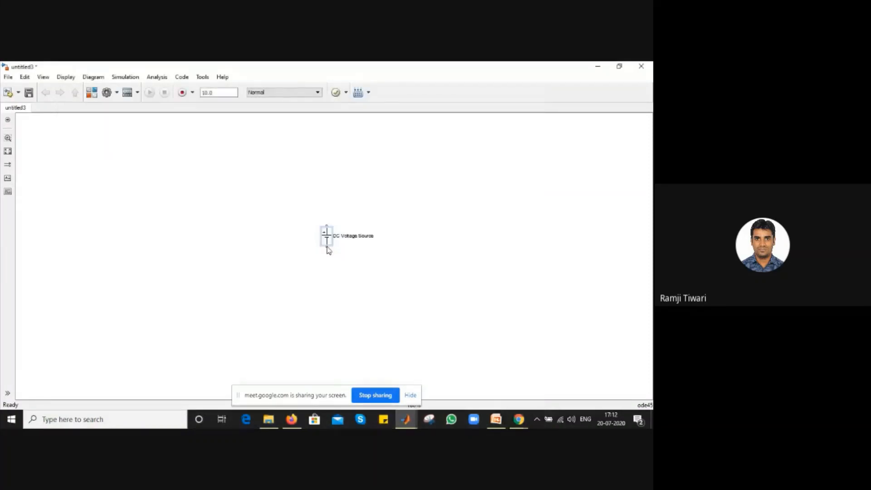
# Place the DC Voltage Source on the left of the canvas and a copy of it on the right at the same height.
pyautogui.moveTo(113, 190); pyautogui.dragTo(443, 211)
pyautogui.click(118, 169)
pyautogui.click(105, 205)
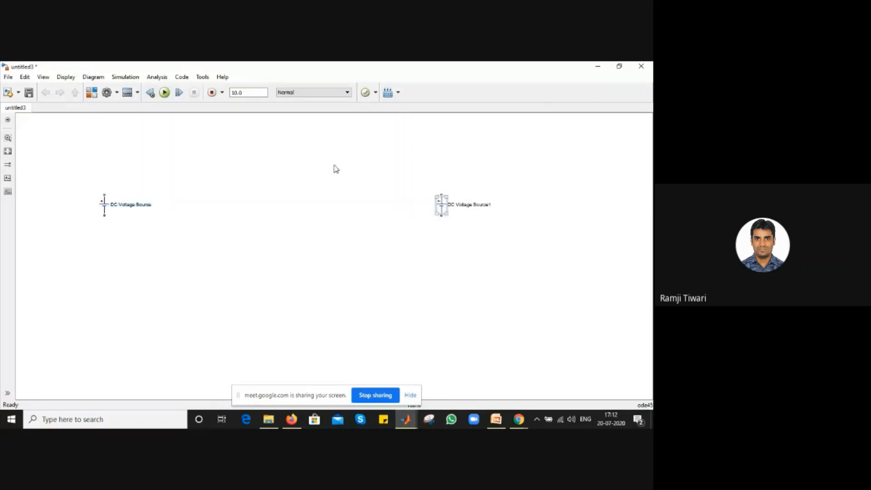
pyautogui.click(93, 93)
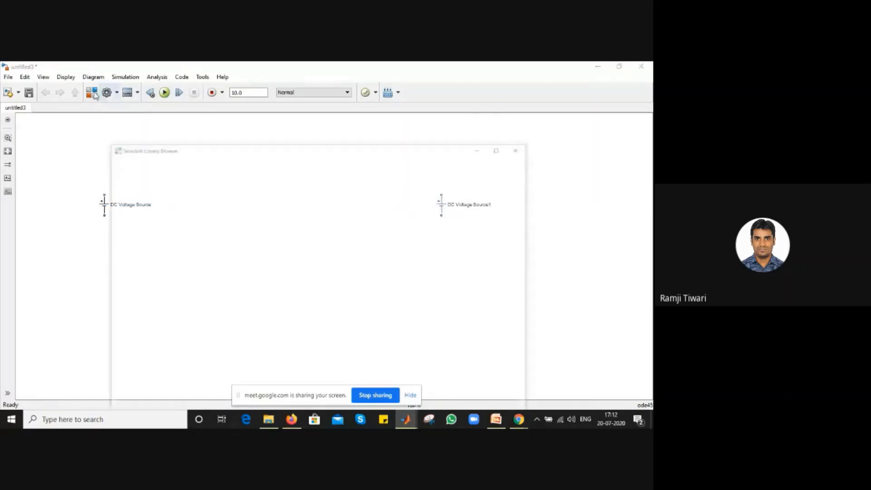
pyautogui.click(136, 132)
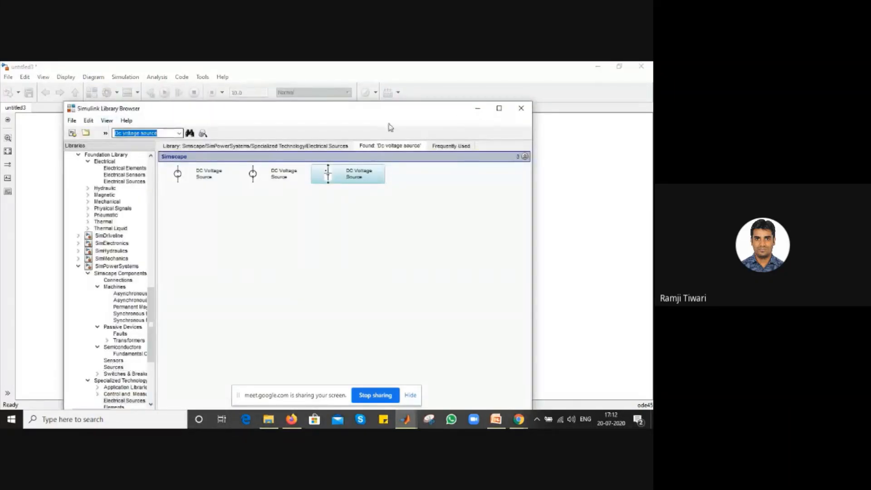
pyautogui.click(476, 110)
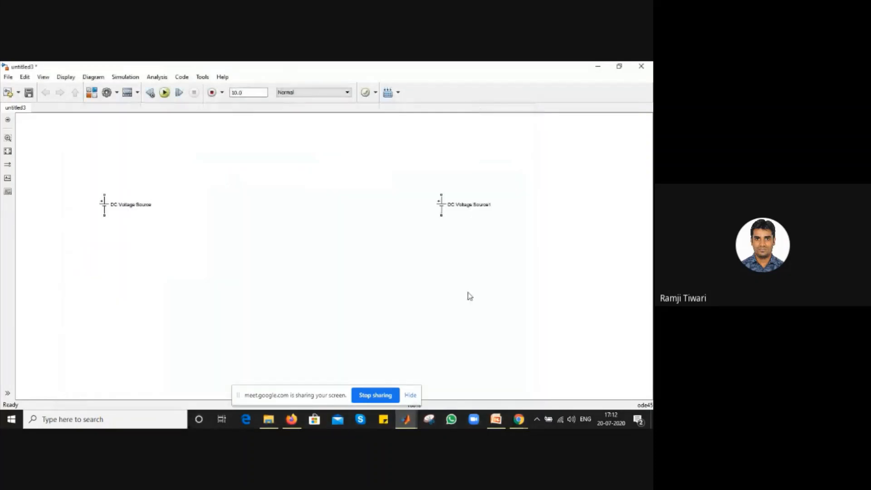
# Copy resistor Res1 from the untitled2 model, paste it into untitled3 and place it above and right of DC Voltage Source.
pyautogui.moveTo(407, 423)
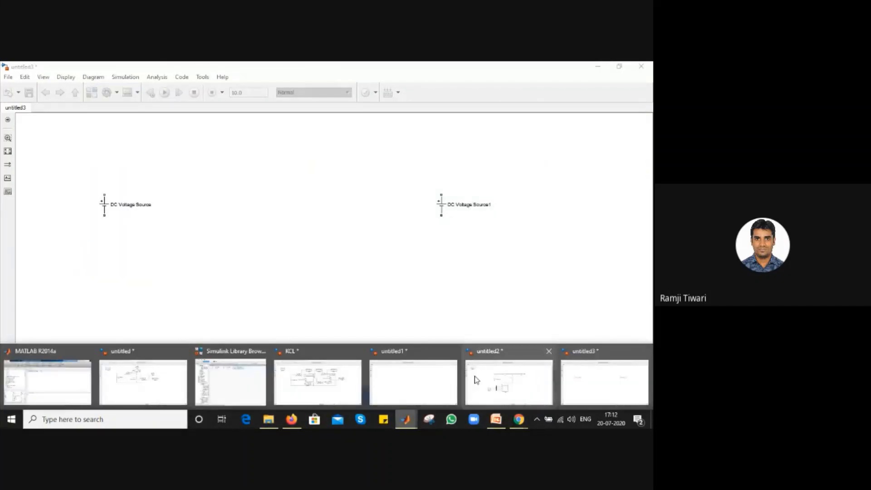
pyautogui.click(492, 379)
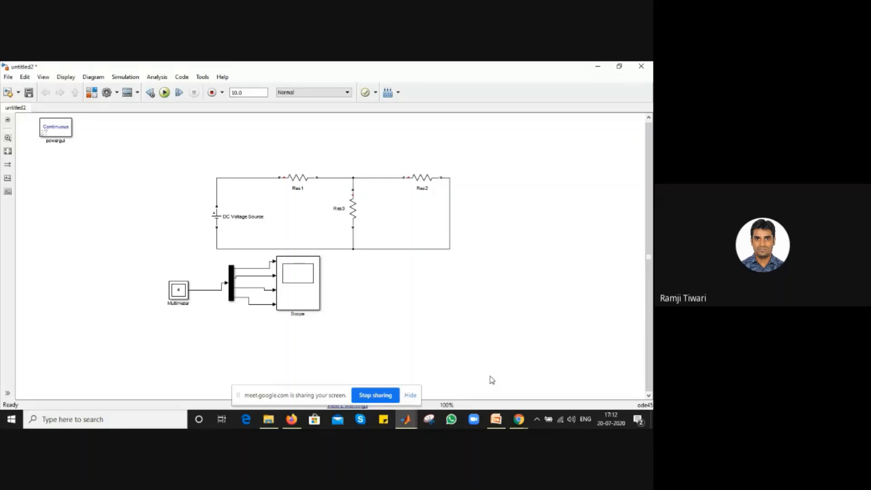
pyautogui.click(298, 177)
pyautogui.click(409, 421)
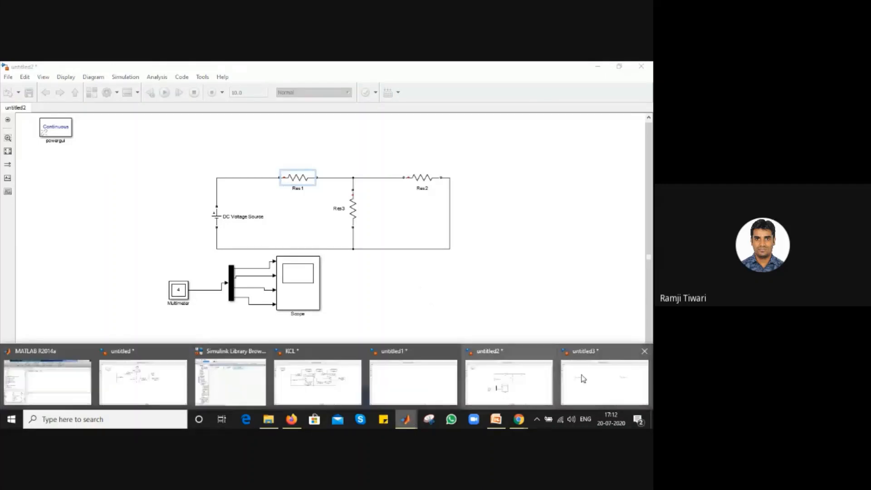
pyautogui.click(601, 379)
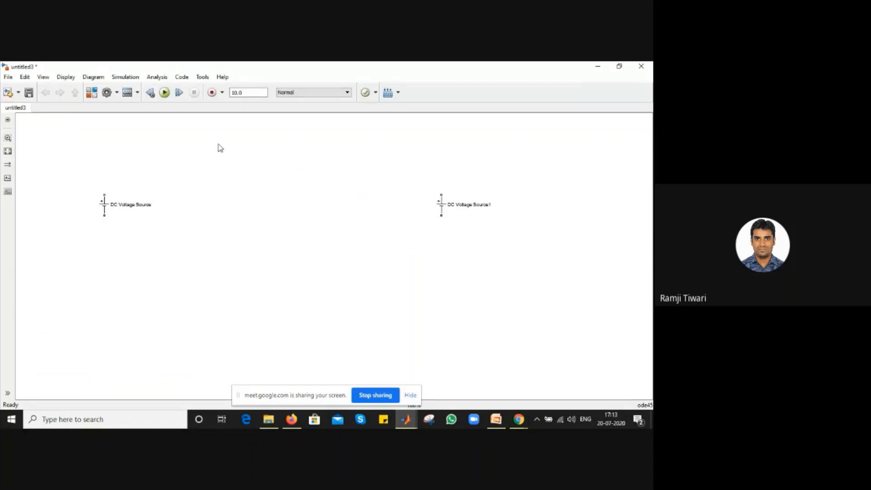
pyautogui.hotkey('ctrl', 'v')
pyautogui.moveTo(233, 147); pyautogui.dragTo(208, 156)
# Paste four more copies of the resistor between the two sources, moving Res4 below Res1.
pyautogui.click(319, 219)
pyautogui.hotkey('ctrl', 'v')
pyautogui.click(285, 206)
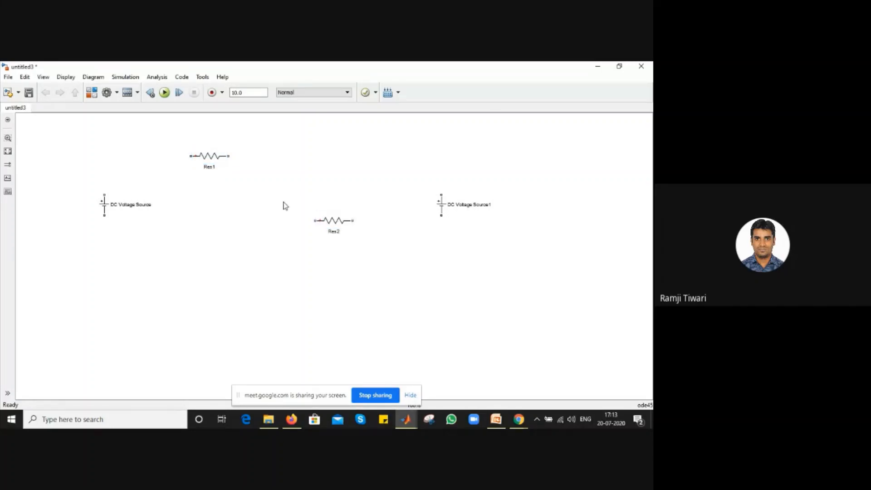
pyautogui.hotkey('ctrl', 'v')
pyautogui.hotkey('ctrl', 'v')
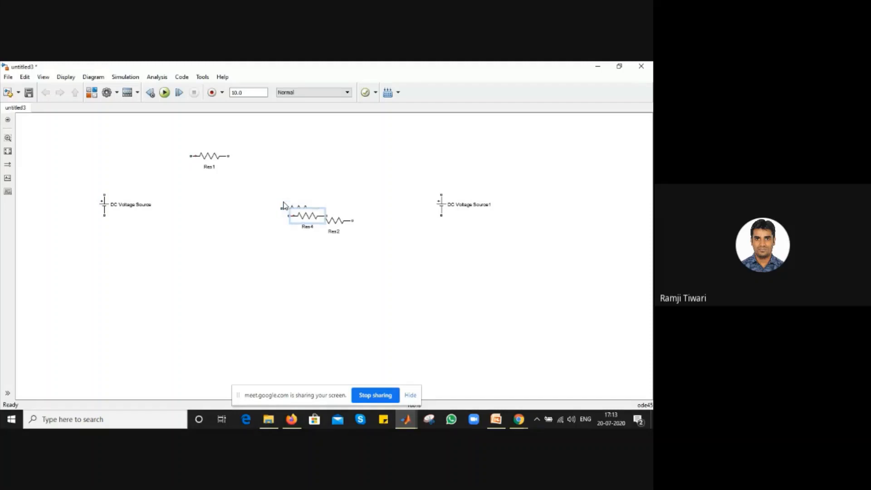
pyautogui.moveTo(303, 223); pyautogui.dragTo(229, 249)
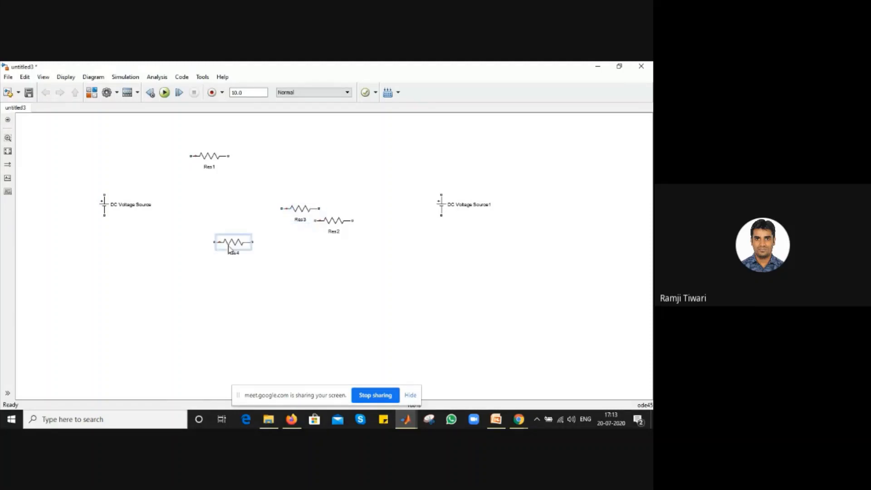
pyautogui.hotkey('ctrl', 'v')
# Place Res3 level with Res1 near the right source, then move Res5 between them and rotate it to vertical.
pyautogui.moveTo(300, 205)
pyautogui.mouseDown()
pyautogui.moveTo(345, 157)
pyautogui.moveTo(373, 160)
pyautogui.mouseUp()
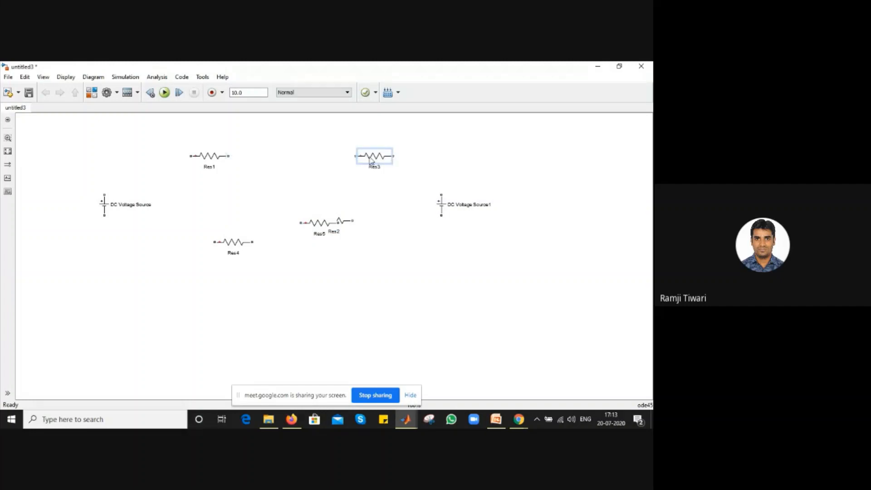
pyautogui.moveTo(301, 223); pyautogui.dragTo(288, 191)
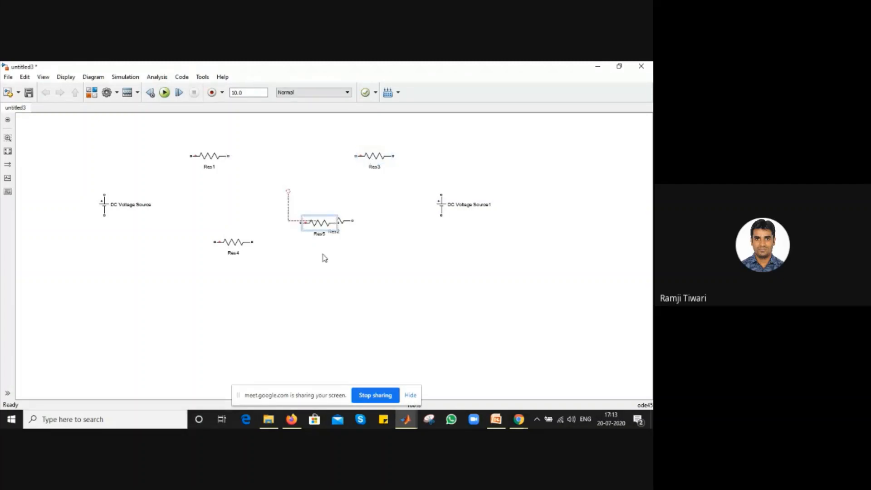
pyautogui.hotkey('ctrl', 'z')
pyautogui.moveTo(319, 225); pyautogui.dragTo(292, 196)
pyautogui.hotkey('ctrl', 'r')
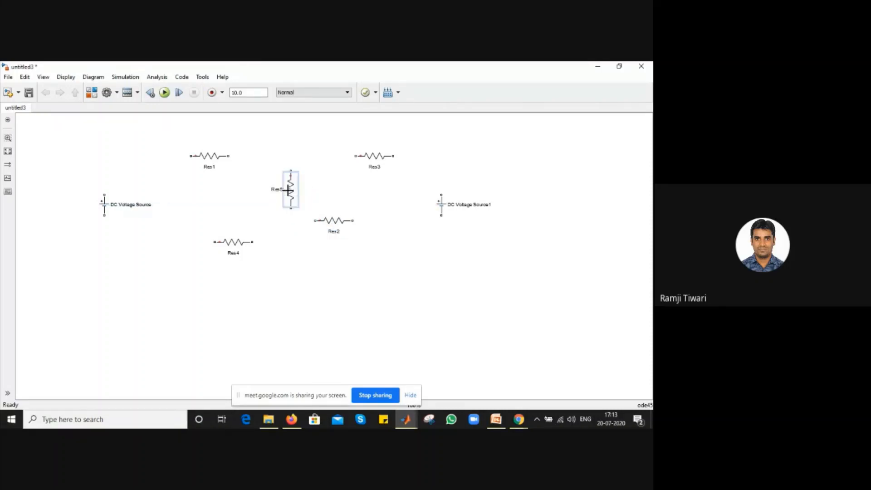
# Wire the positive terminals of both voltage sources together through Res1 and Res3 in series.
pyautogui.moveTo(105, 194)
pyautogui.mouseDown()
pyautogui.moveTo(140, 170)
pyautogui.moveTo(192, 157)
pyautogui.mouseUp()
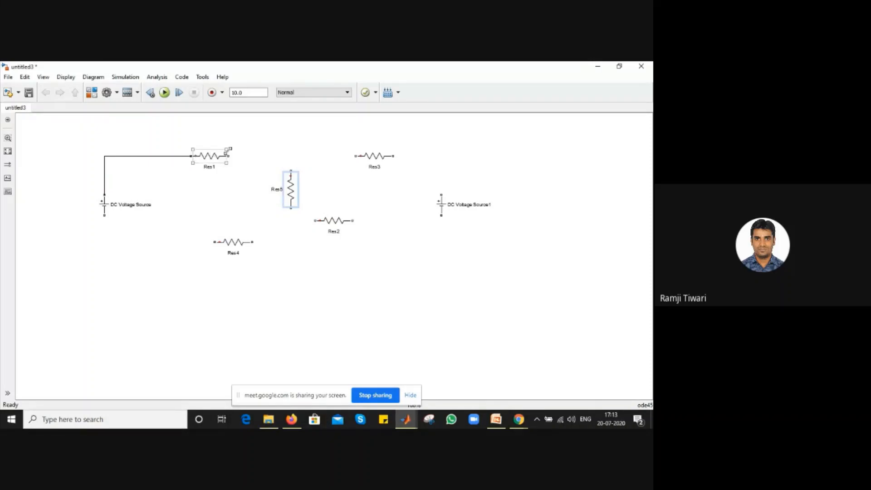
pyautogui.moveTo(315, 153); pyautogui.dragTo(441, 193)
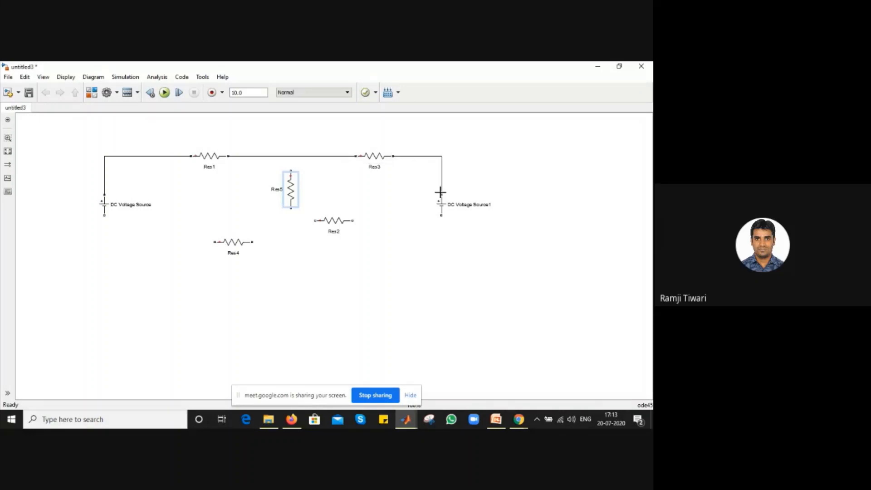
# Move the spare resistors Res2 and Res4 away from the circuit and delete them together.
pyautogui.moveTo(335, 220); pyautogui.dragTo(474, 313)
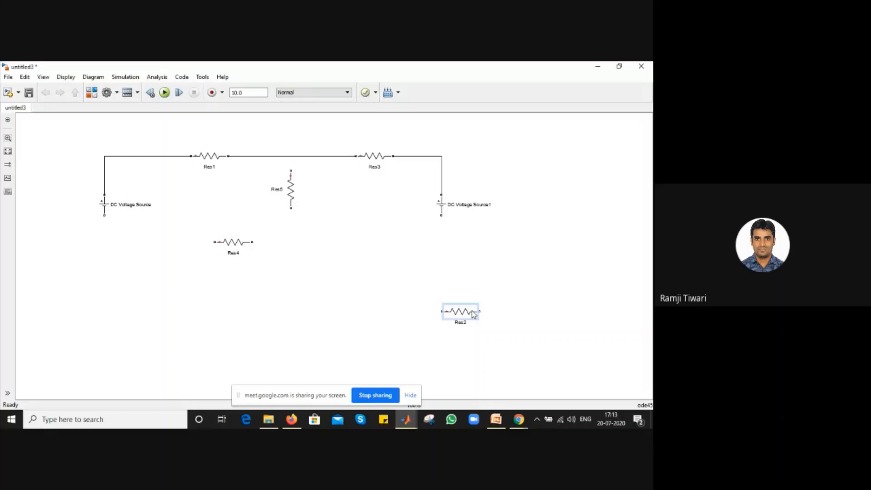
pyautogui.moveTo(234, 242); pyautogui.dragTo(469, 338)
pyautogui.moveTo(420, 289); pyautogui.dragTo(513, 354)
pyautogui.press('Delete')
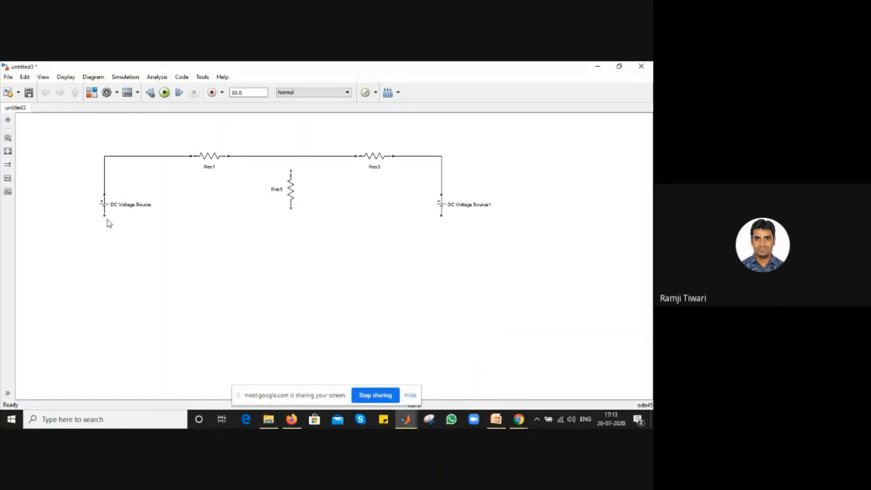
# Wire the negative terminals of both sources together, lower that wire, and connect Res5 between the upper and lower wires.
pyautogui.moveTo(108, 221); pyautogui.dragTo(441, 219)
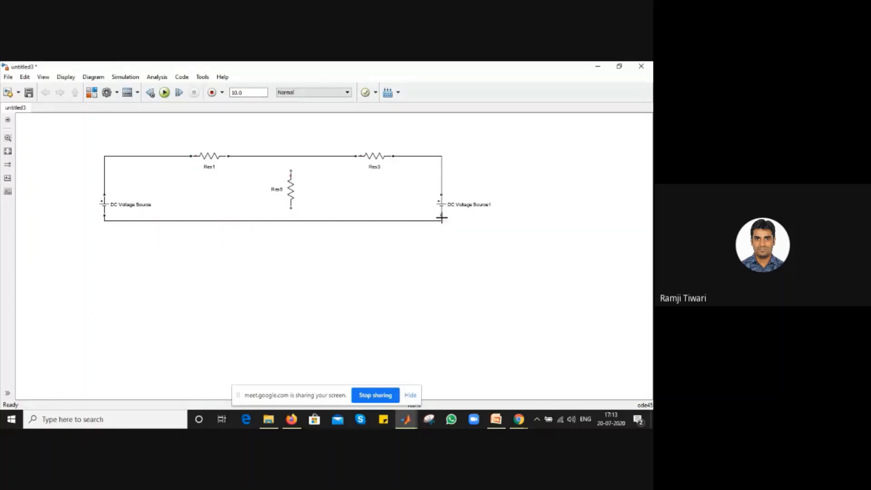
pyautogui.moveTo(277, 221); pyautogui.dragTo(277, 249)
pyautogui.moveTo(288, 201); pyautogui.dragTo(287, 157)
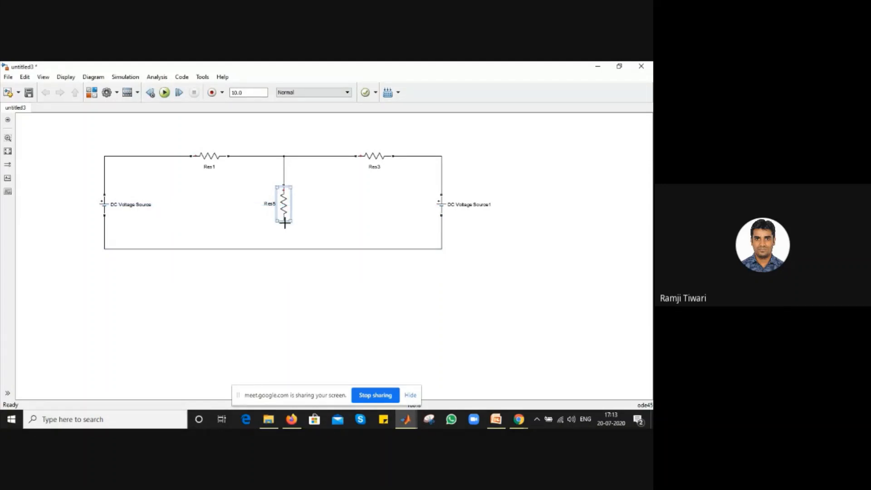
pyautogui.moveTo(285, 223); pyautogui.dragTo(284, 248)
# Check Res1's block parameters and set the resistance of Res3 to 40 ohms.
pyautogui.doubleClick(207, 157)
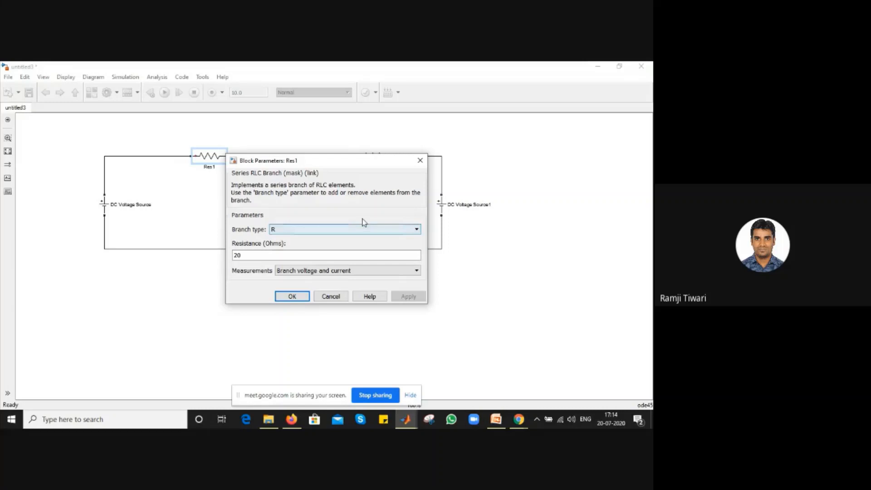
pyautogui.click(421, 159)
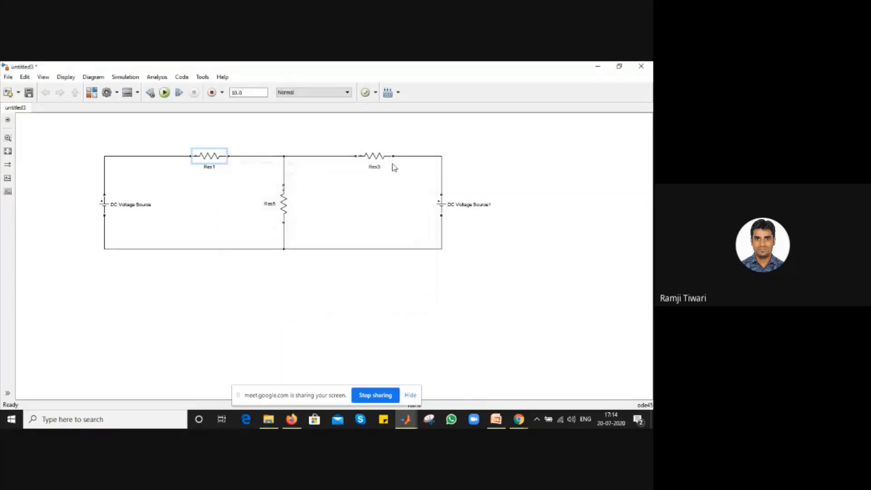
pyautogui.click(379, 157)
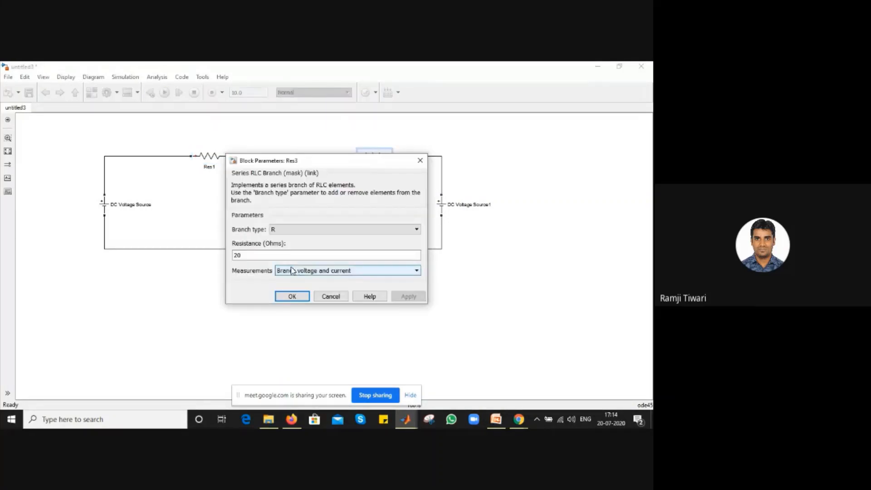
pyautogui.click(288, 255)
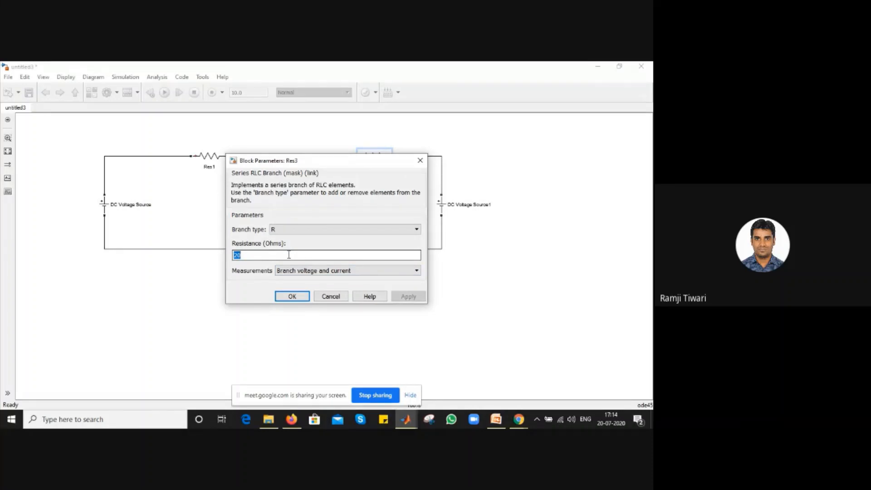
pyautogui.write('40')
pyautogui.click(400, 297)
pyautogui.click(292, 296)
# Open the block parameters of Res5, check its resistance value and accept the settings.
pyautogui.doubleClick(282, 200)
pyautogui.click(262, 255)
pyautogui.press('Return')
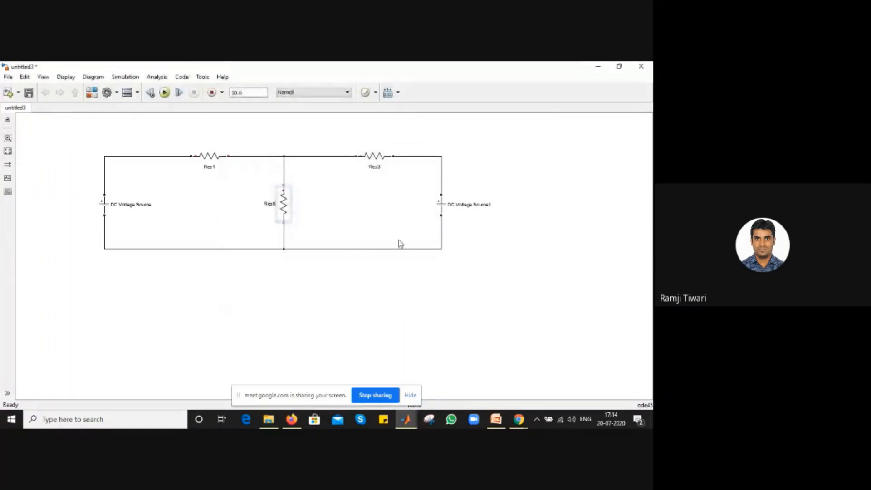
# Set the amplitude of DC Voltage Source1 to 50 V.
pyautogui.doubleClick(441, 204)
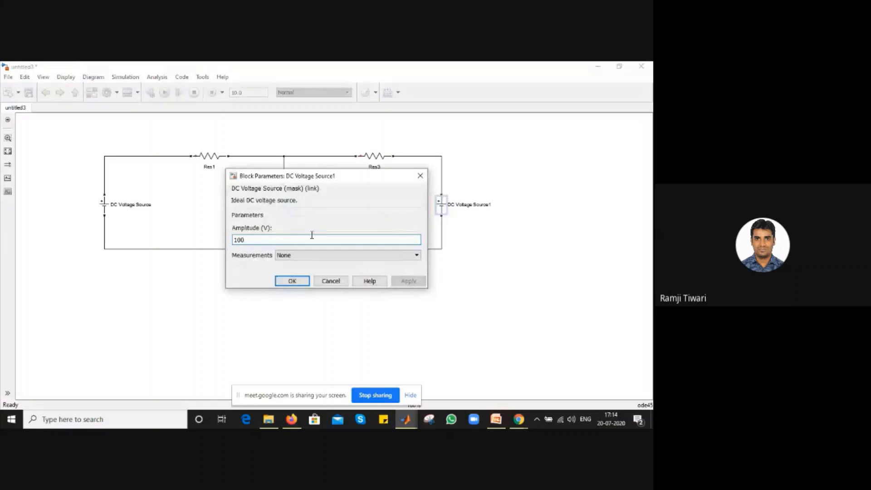
pyautogui.press('BackSpace')
pyautogui.press('BackSpace')
pyautogui.press('BackSpace')
pyautogui.write('50')
pyautogui.press('Return')
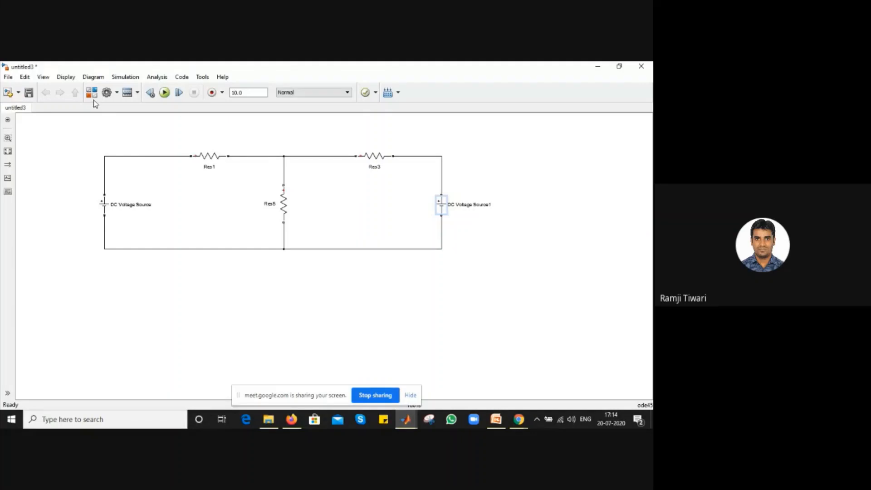
# Run the simulation of untitled3 and read the diagnostic messages for the voltage sources.
pyautogui.click(165, 93)
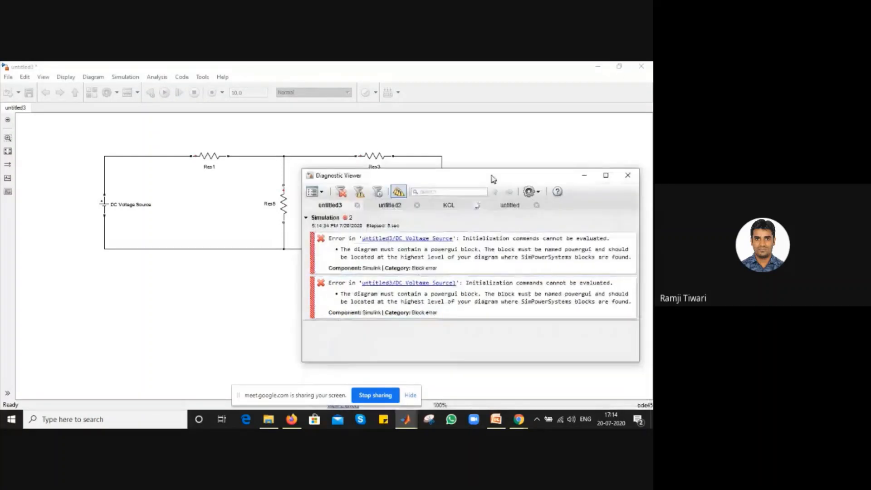
pyautogui.moveTo(438, 260)
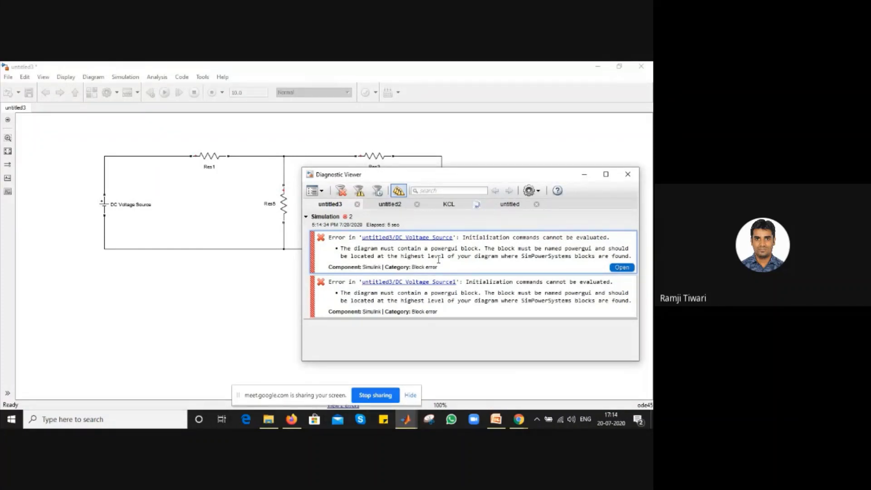
# Close the diagnostic messages, add a powergui block from the library to untitled3 and place it above and left of the circuit.
pyautogui.moveTo(589, 291)
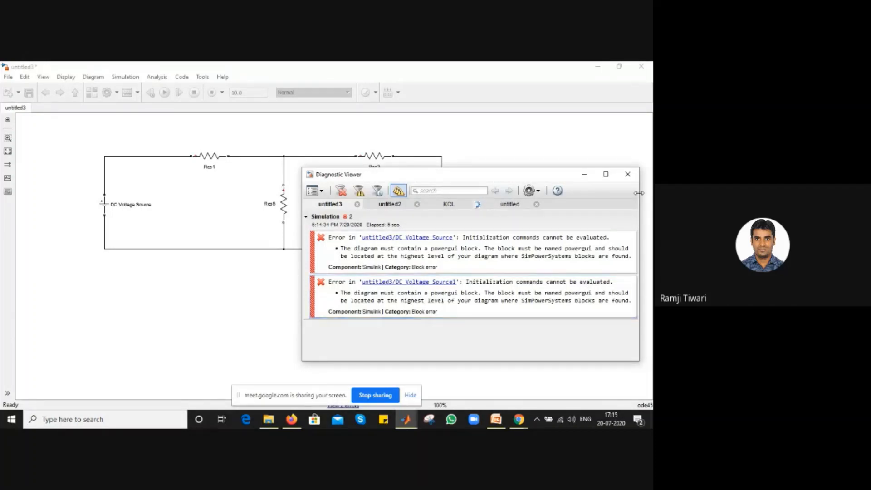
pyautogui.click(628, 174)
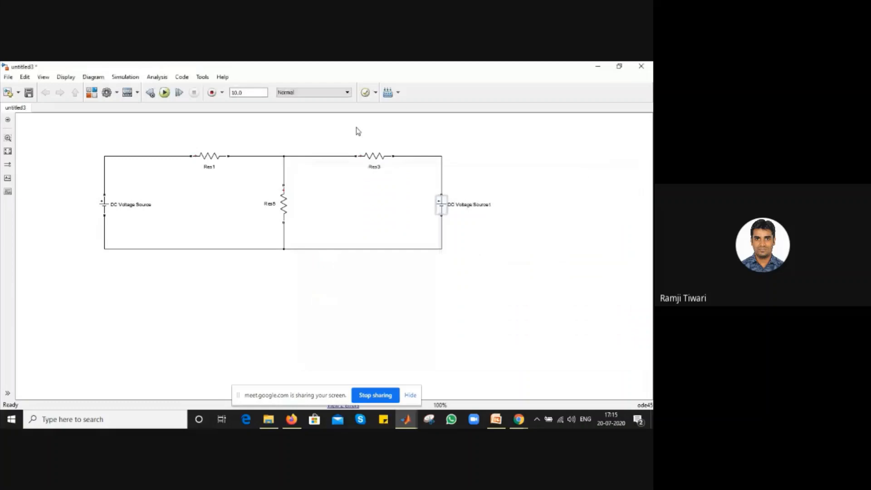
pyautogui.click(91, 92)
pyautogui.tripleClick(114, 133)
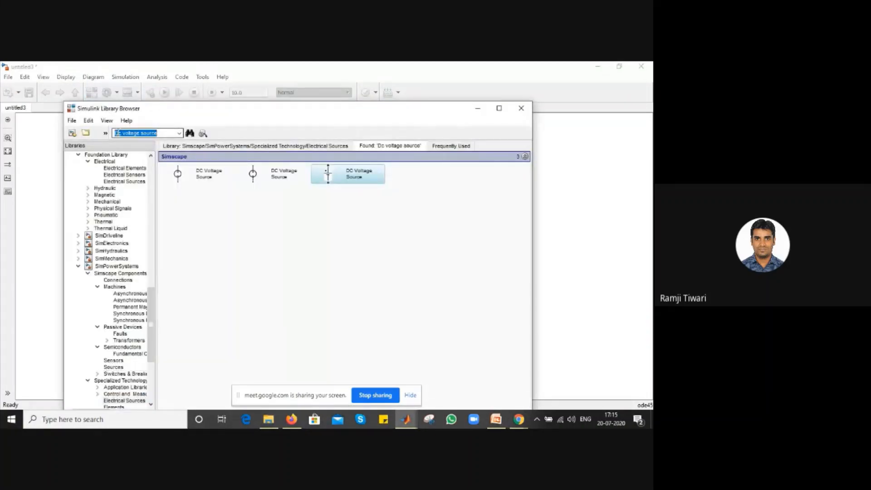
pyautogui.write('powergui')
pyautogui.press('Return')
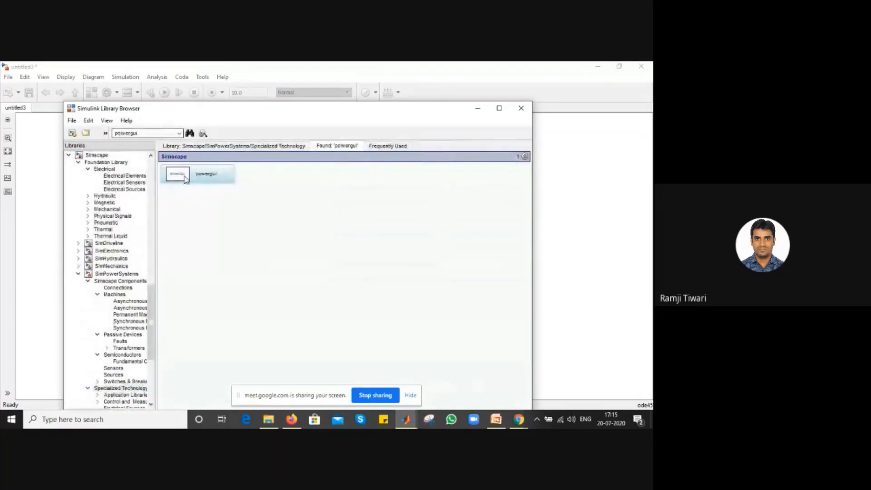
pyautogui.rightClick(184, 178)
pyautogui.click(187, 182)
pyautogui.click(478, 109)
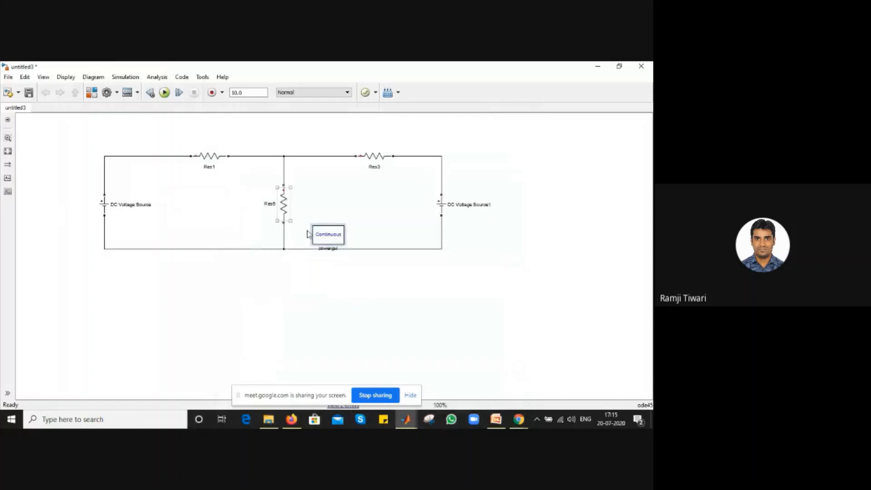
pyautogui.moveTo(328, 235); pyautogui.dragTo(42, 135)
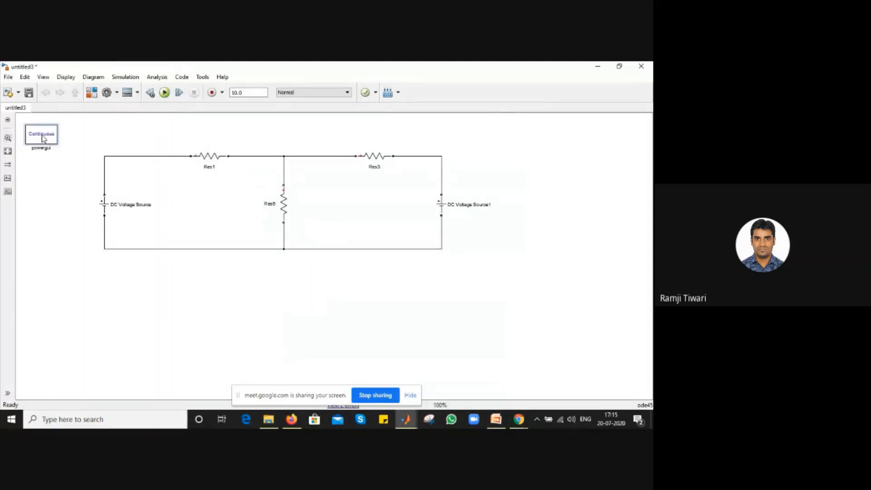
# Search the block library for multimeter and add the Multimeter block to untitled3.
pyautogui.click(91, 92)
pyautogui.doubleClick(147, 134)
pyautogui.write('m')
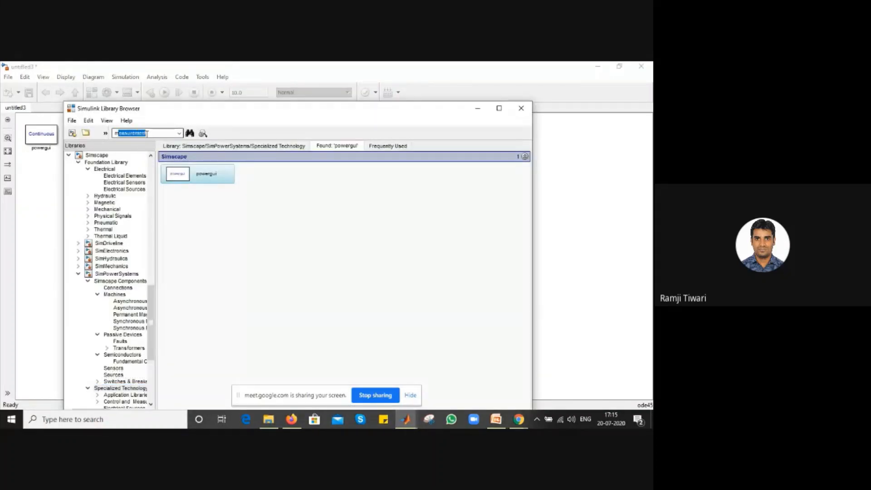
pyautogui.write('ultimeter')
pyautogui.press('Return')
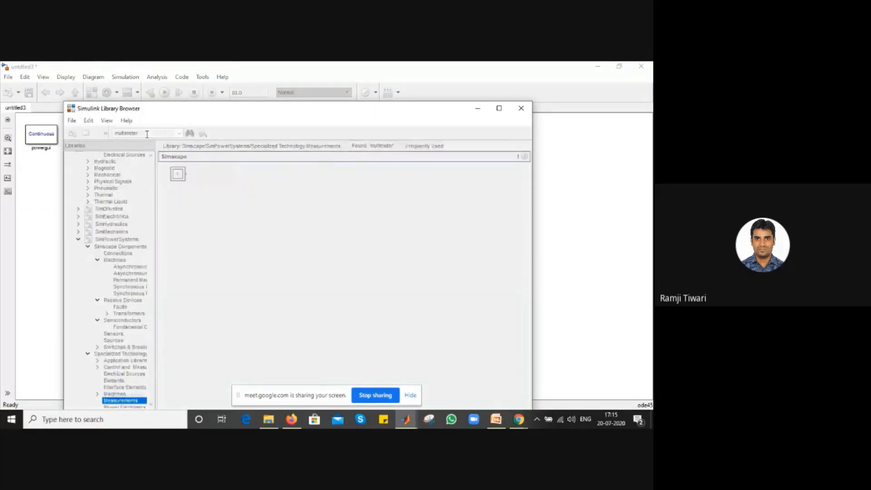
pyautogui.rightClick(175, 175)
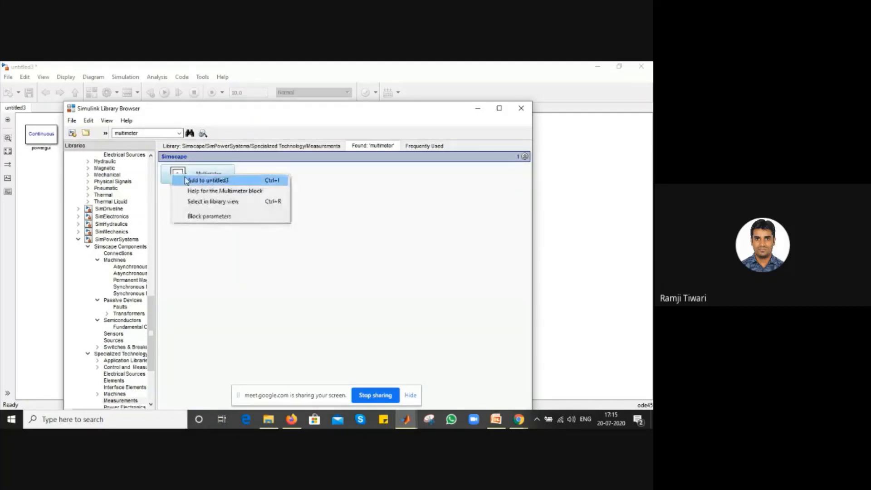
pyautogui.click(187, 181)
# Search the block library for display.
pyautogui.doubleClick(149, 132)
pyautogui.write('d')
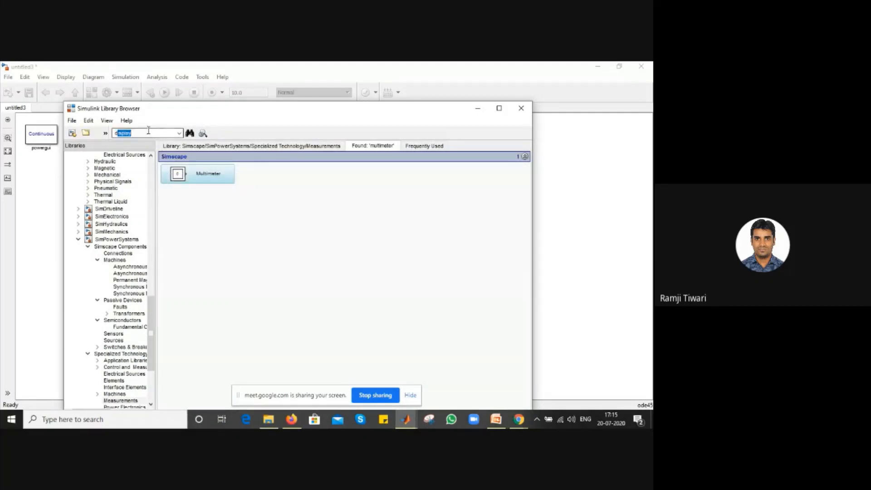
pyautogui.write('isplay')
pyautogui.press('Return')
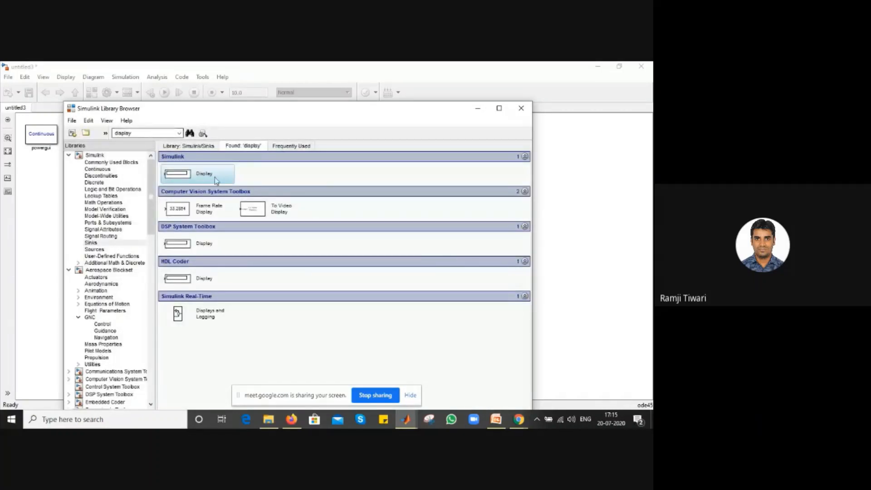
pyautogui.doubleClick(216, 180)
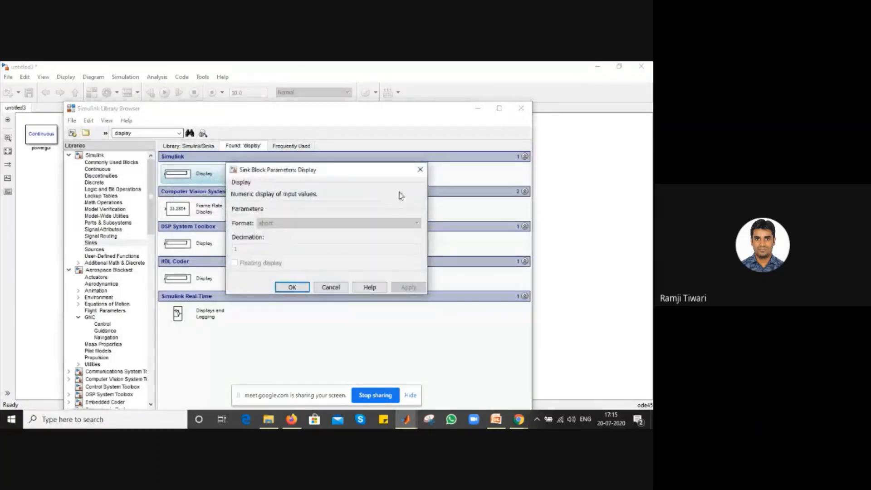
pyautogui.click(417, 175)
pyautogui.doubleClick(216, 170)
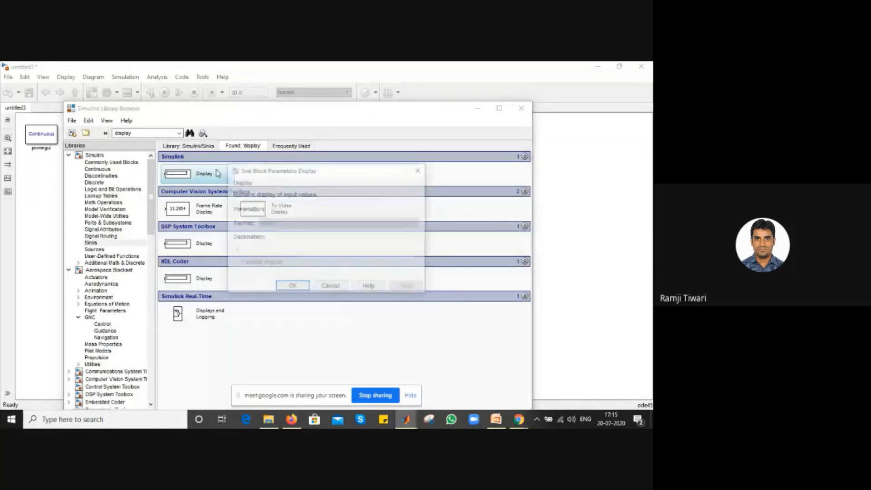
pyautogui.click(420, 170)
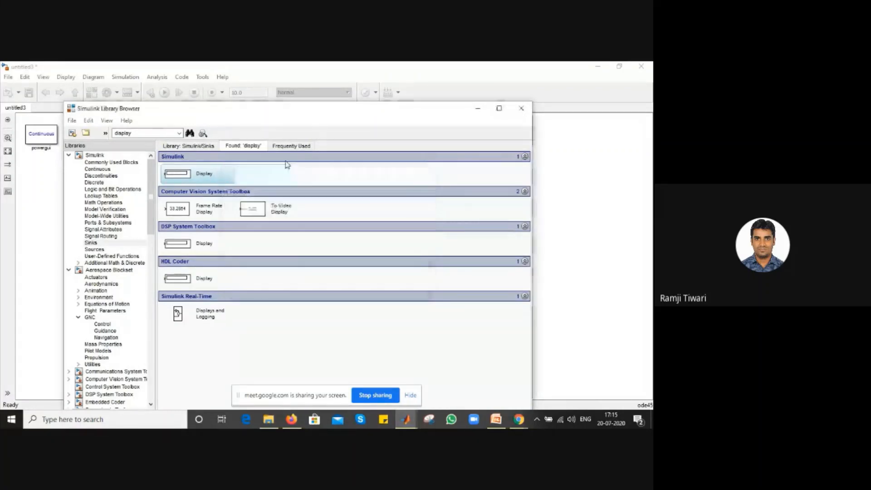
# Add the Simulink Display block to untitled3 and place it in the empty area below Res3.
pyautogui.rightClick(202, 176)
pyautogui.click(205, 180)
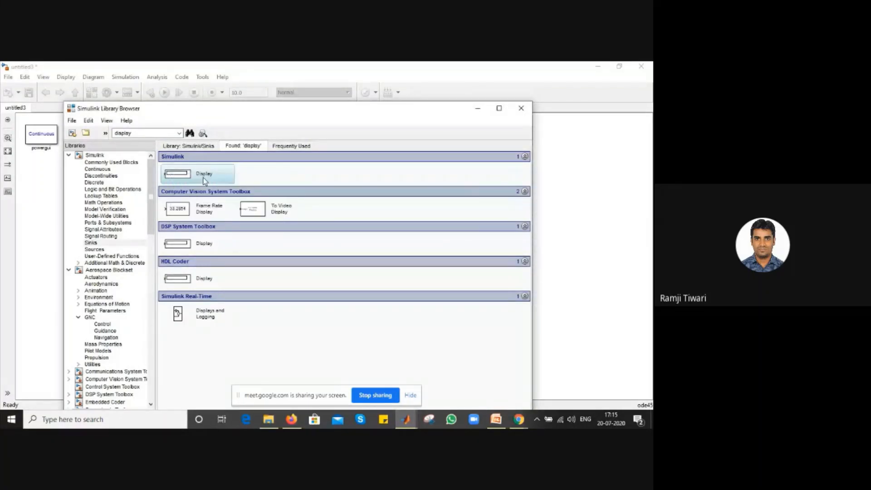
pyautogui.click(483, 113)
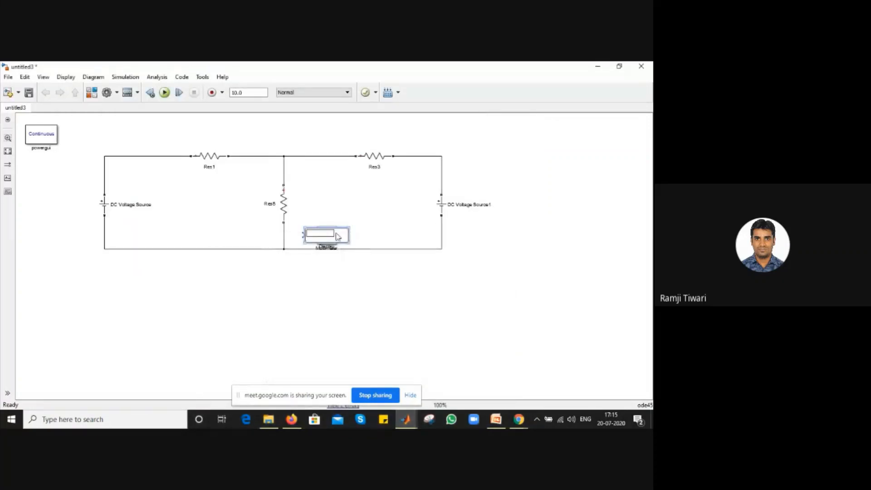
pyautogui.moveTo(329, 240); pyautogui.dragTo(379, 318)
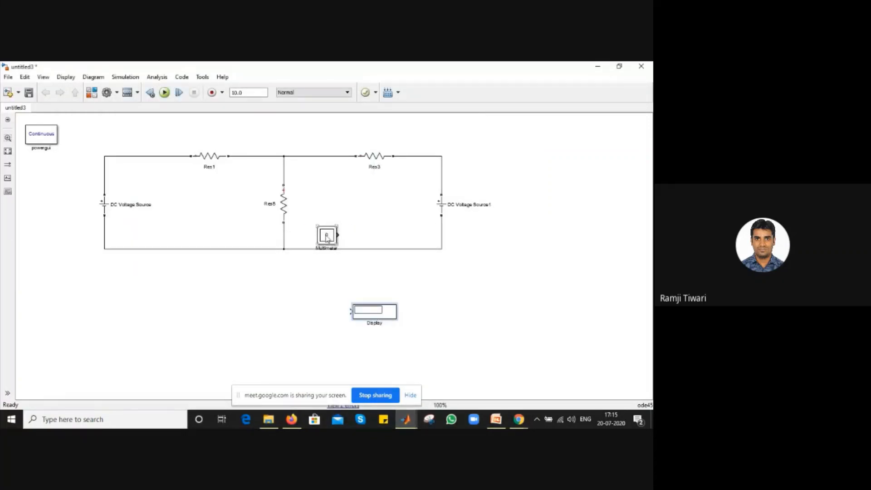
# Relocate the Multimeter block from the bottom wire to the empty area below the circuit's left loop.
pyautogui.click(327, 236)
pyautogui.press('Delete')
pyautogui.hotkey('ctrl', 'v')
pyautogui.moveTo(172, 305); pyautogui.dragTo(166, 295)
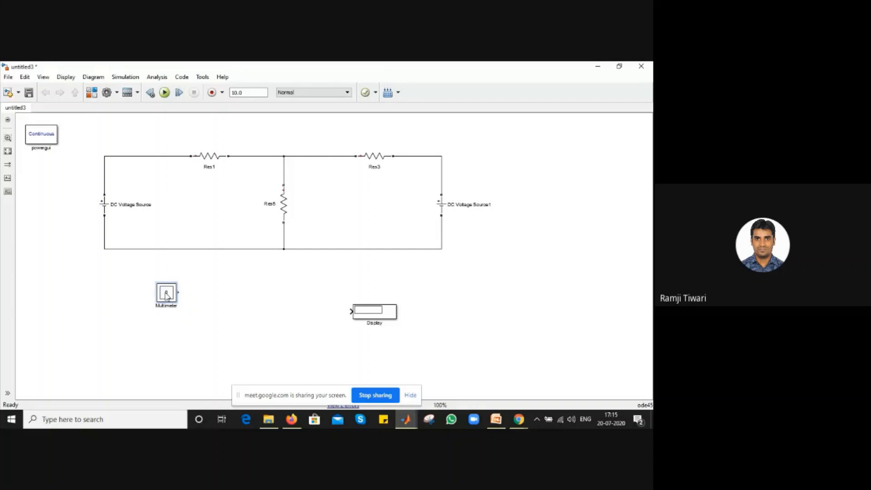
# Add the branch currents Ib of Res1, Res3 and Res5 to the Multimeter's selected measurements and update it.
pyautogui.doubleClick(166, 294)
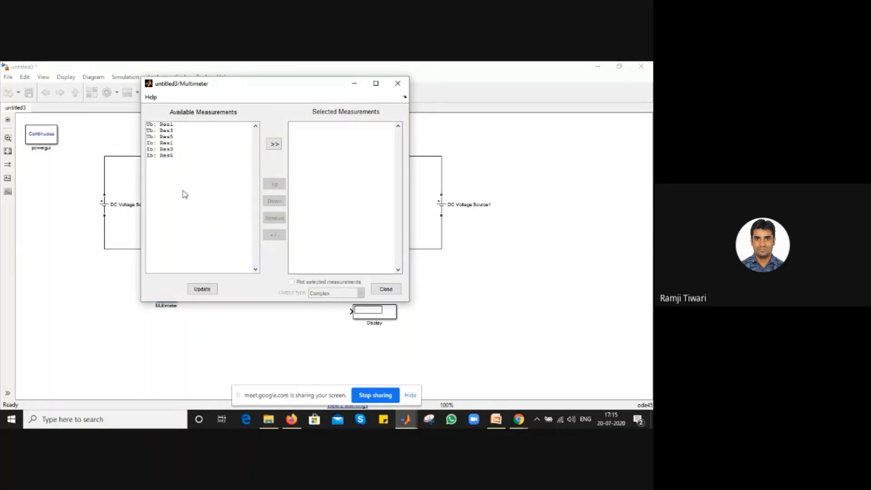
pyautogui.click(165, 143)
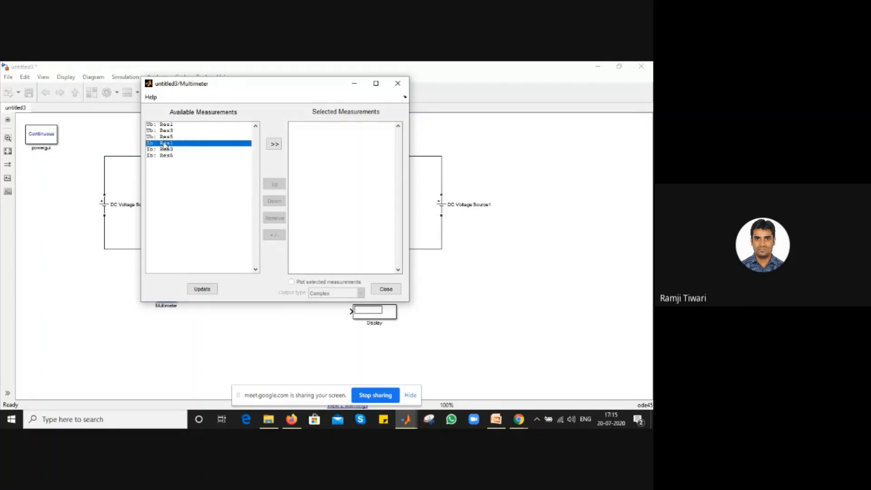
pyautogui.keyDown('shift'); pyautogui.click(166, 149); pyautogui.keyUp('shift')
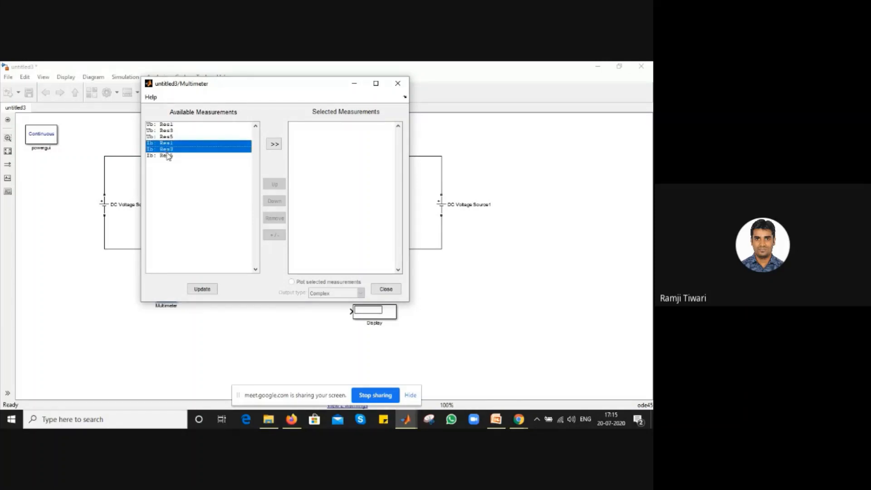
pyautogui.keyDown('shift'); pyautogui.click(168, 155); pyautogui.keyUp('shift')
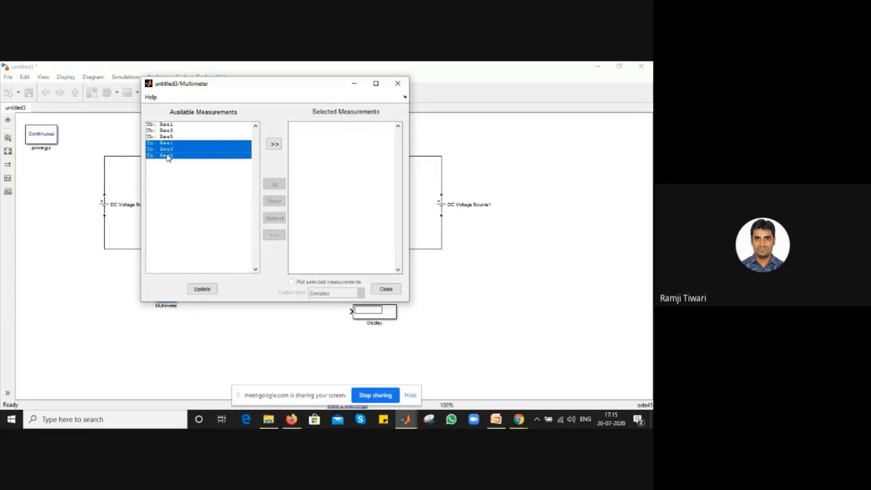
pyautogui.click(272, 146)
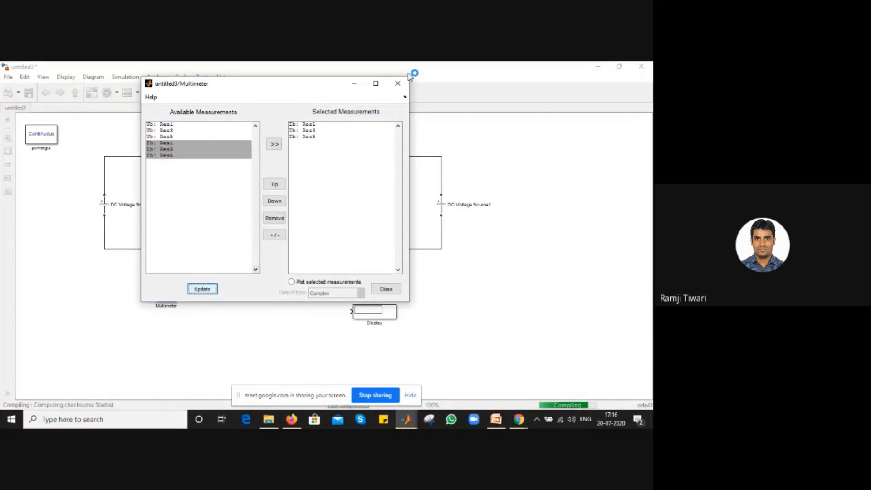
pyautogui.click(354, 84)
# Search the block library for demux and add the Simulink Demux block to untitled3.
pyautogui.click(90, 95)
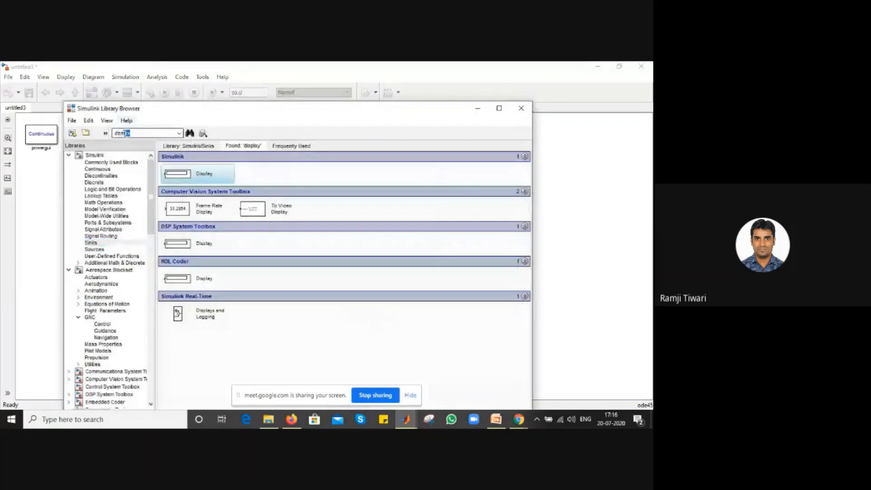
pyautogui.press('BackSpace')
pyautogui.press('Return')
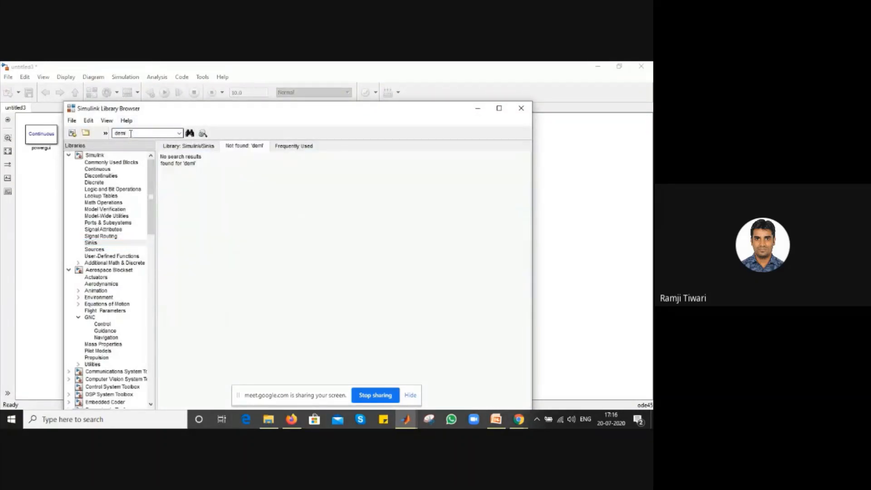
pyautogui.write('ux')
pyautogui.press('Return')
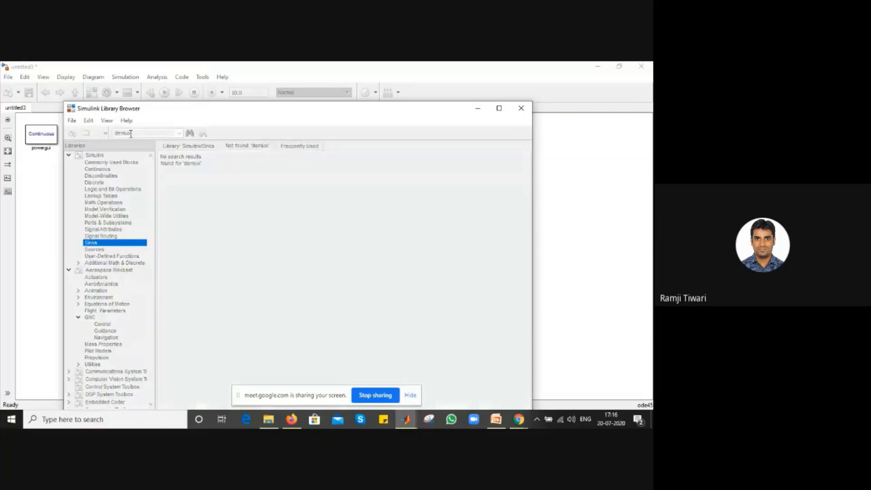
pyautogui.doubleClick(139, 133)
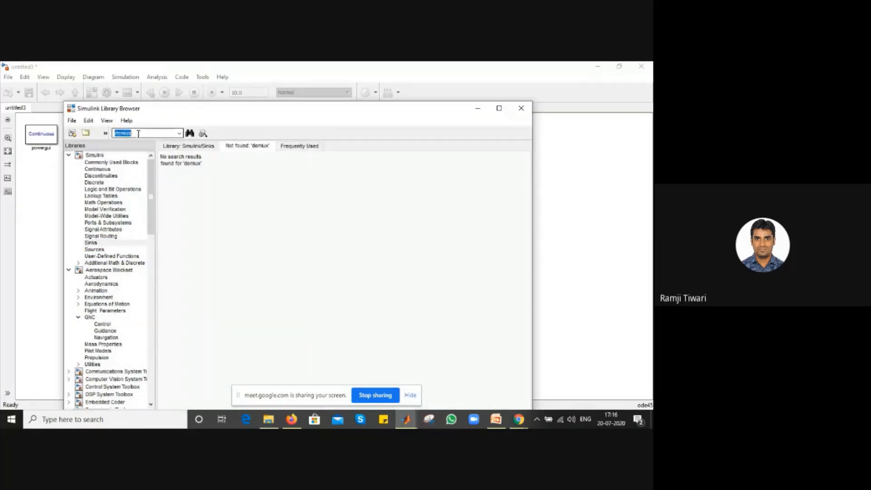
pyautogui.write('demux')
pyautogui.press('Return')
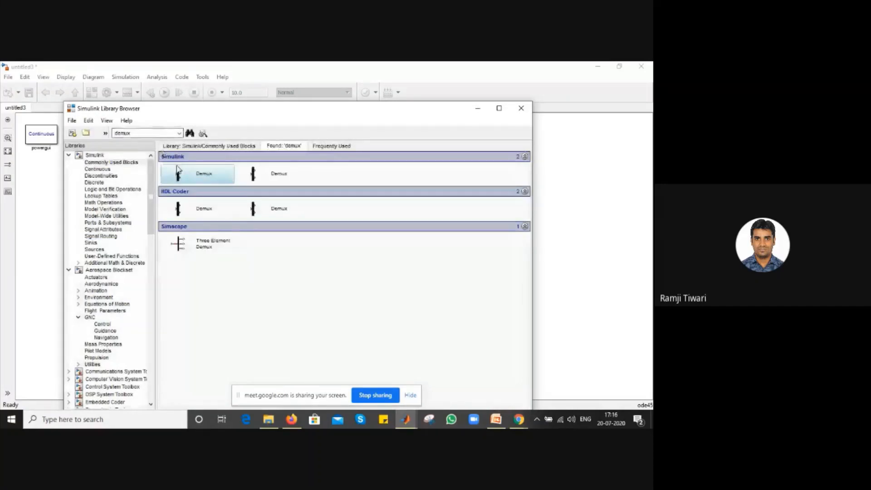
pyautogui.rightClick(168, 172)
pyautogui.click(186, 185)
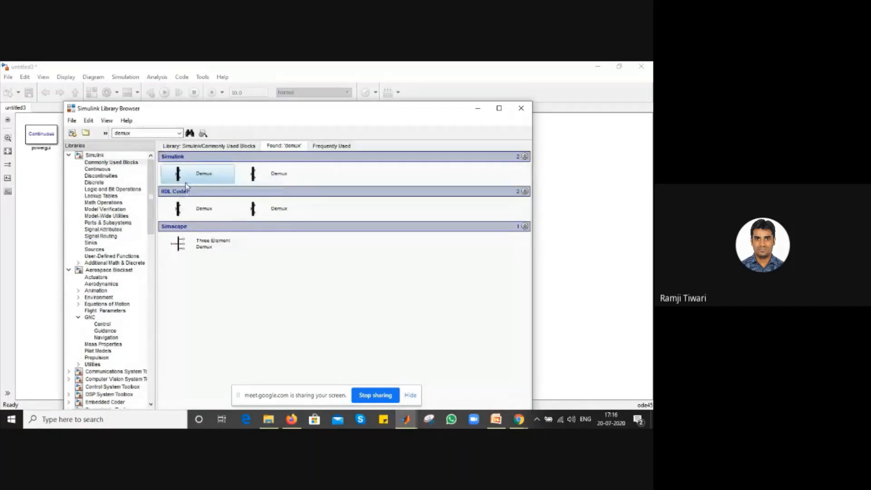
pyautogui.click(478, 108)
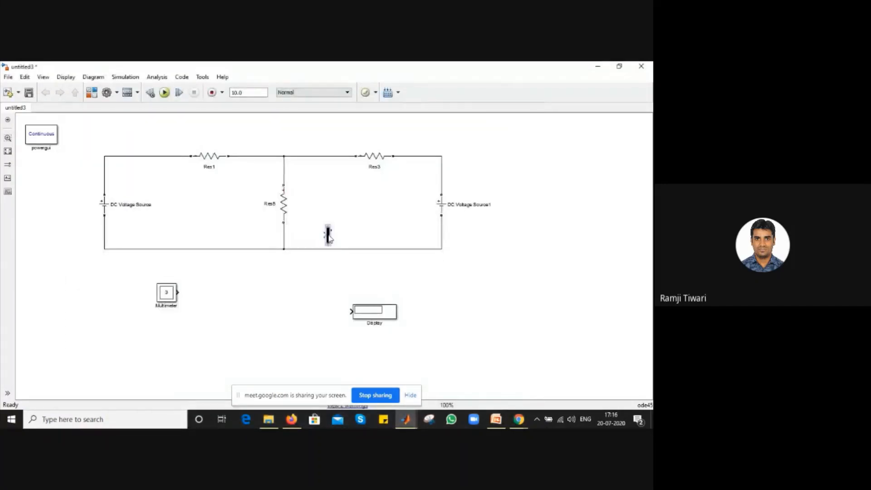
# Place the Demux beside the Multimeter and set its number of outputs to 3.
pyautogui.moveTo(330, 237); pyautogui.dragTo(240, 292)
pyautogui.doubleClick(241, 292)
pyautogui.press('BackSpace')
pyautogui.write('3')
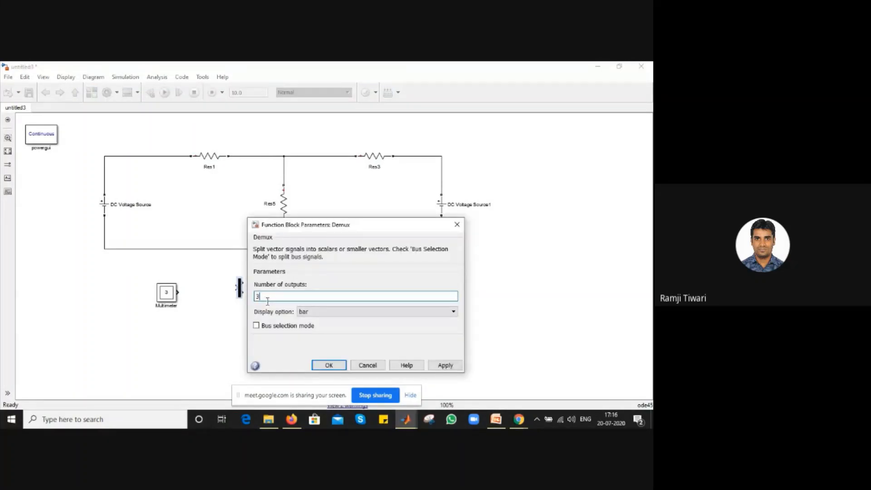
pyautogui.click(445, 365)
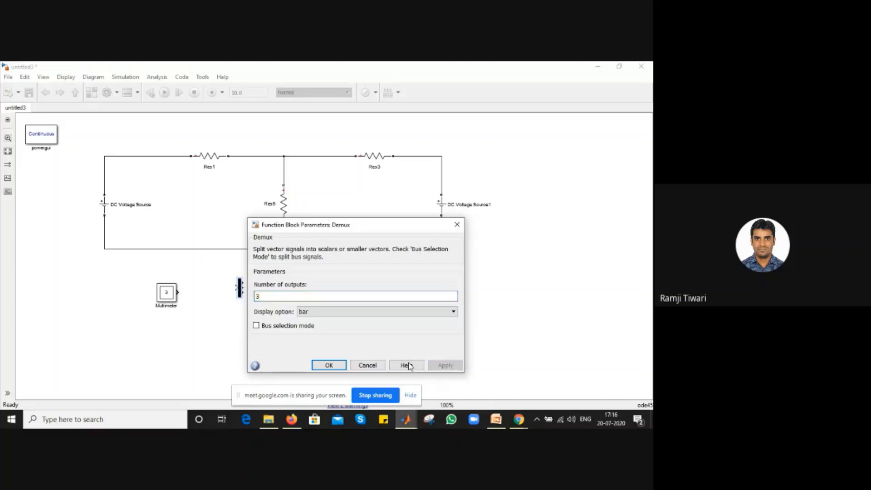
pyautogui.click(329, 365)
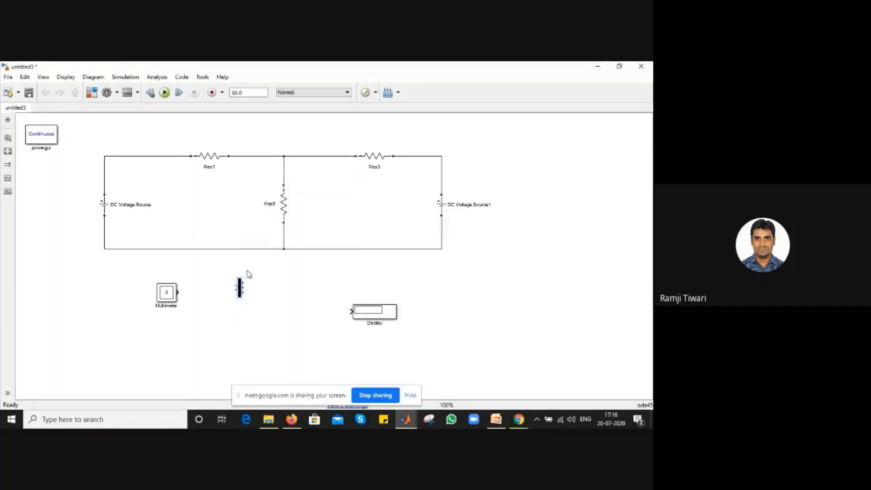
# Enlarge the Demux and wire the Multimeter output through it to three stacked Display blocks, one per output.
pyautogui.click(240, 286)
pyautogui.moveTo(234, 275); pyautogui.dragTo(176, 292)
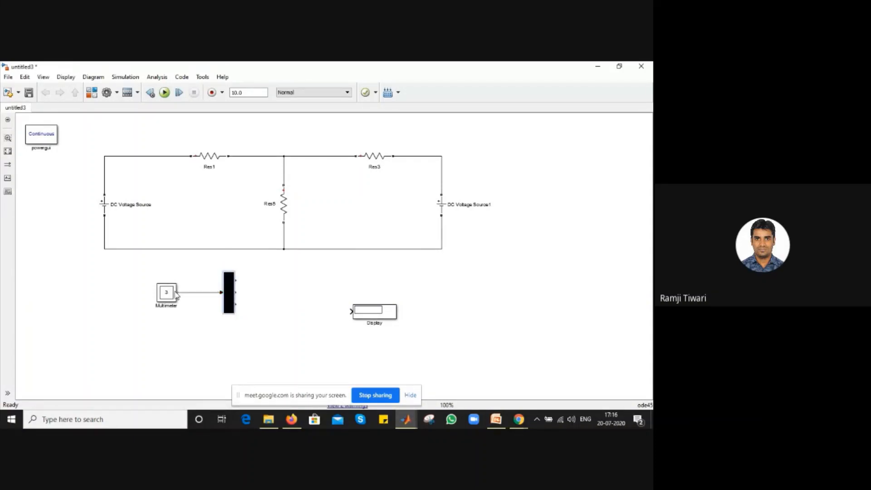
pyautogui.moveTo(366, 311); pyautogui.dragTo(304, 313)
pyautogui.moveTo(299, 281)
pyautogui.mouseDown()
pyautogui.moveTo(298, 269)
pyautogui.moveTo(237, 279)
pyautogui.moveTo(253, 292)
pyautogui.moveTo(235, 292)
pyautogui.mouseUp()
pyautogui.moveTo(277, 311); pyautogui.dragTo(236, 304)
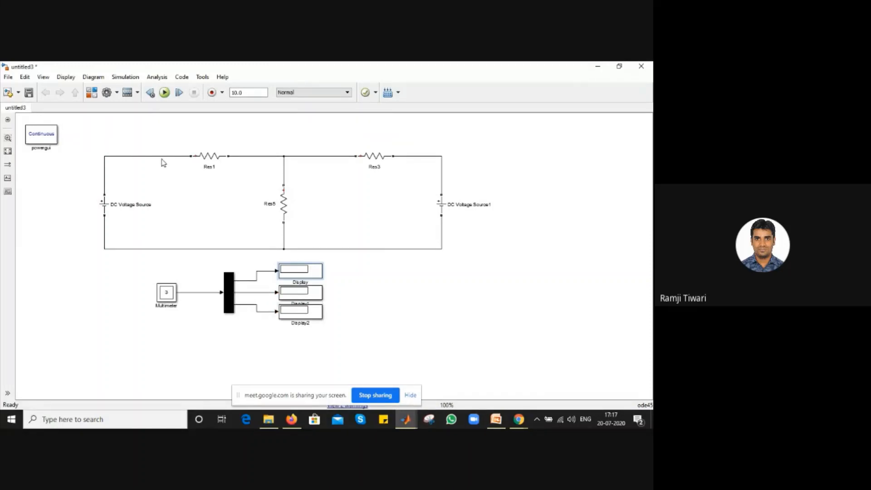
# Run the simulation of the two-source circuit to obtain the three branch currents.
pyautogui.click(165, 93)
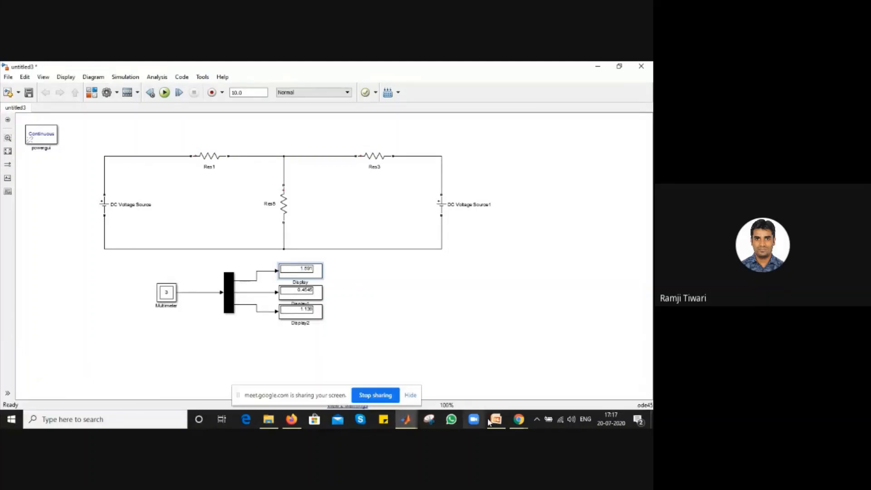
# Switch to the Google Meet window in Chrome, read the workshop chat questions, and return to the untitled3 model.
pyautogui.click(517, 419)
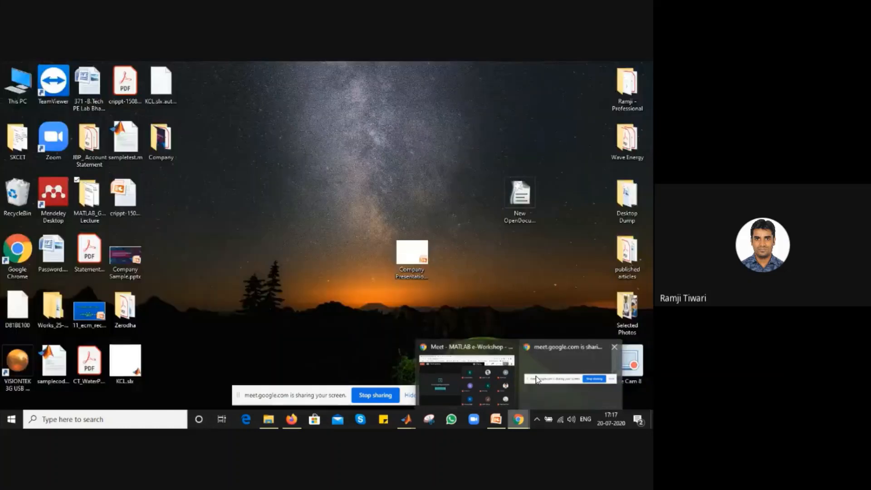
pyautogui.click(468, 380)
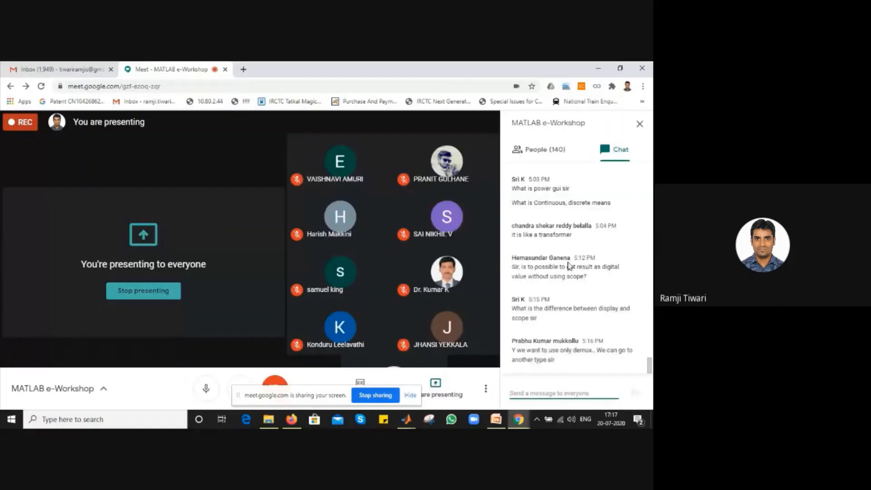
pyautogui.click(561, 244)
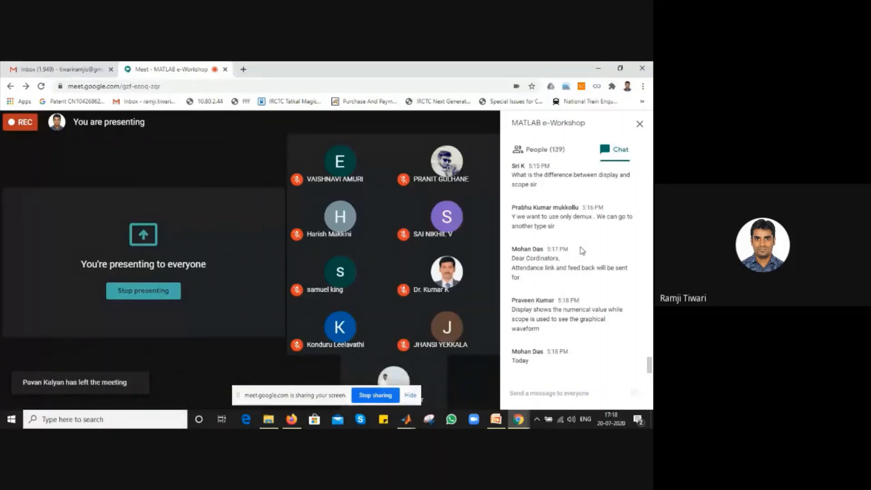
pyautogui.scroll(1, 583, 251)
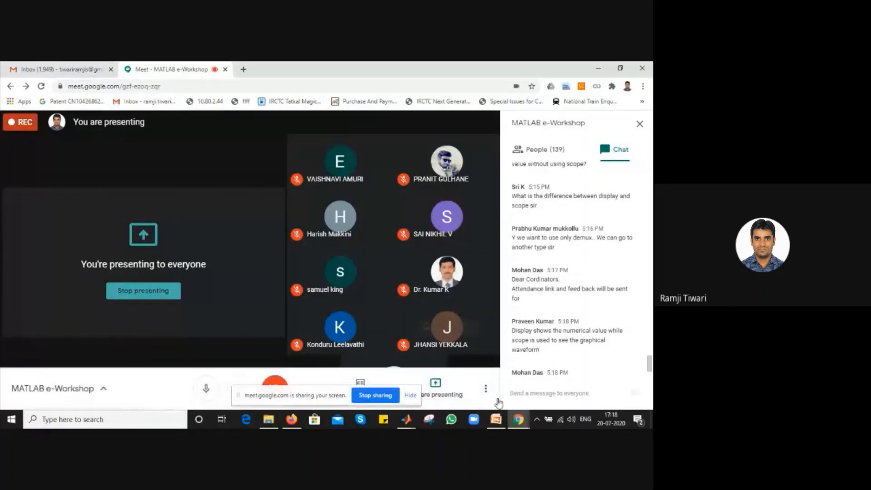
pyautogui.moveTo(406, 419)
pyautogui.moveTo(611, 389)
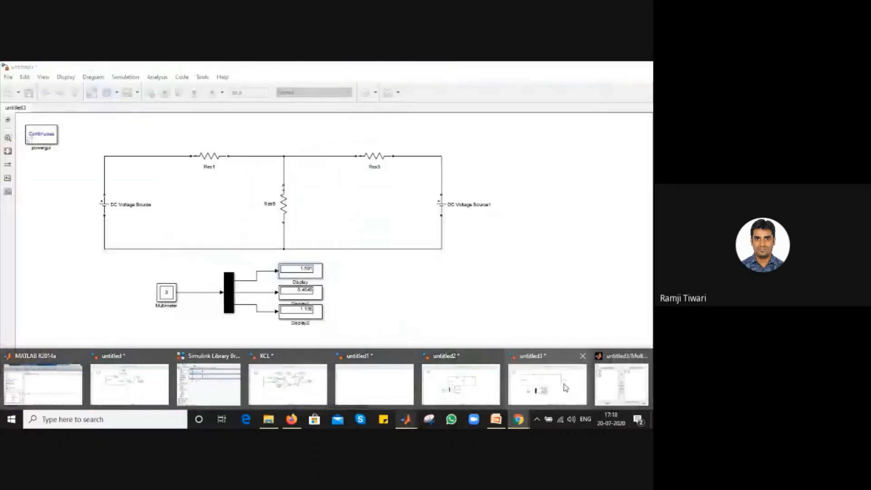
pyautogui.click(566, 388)
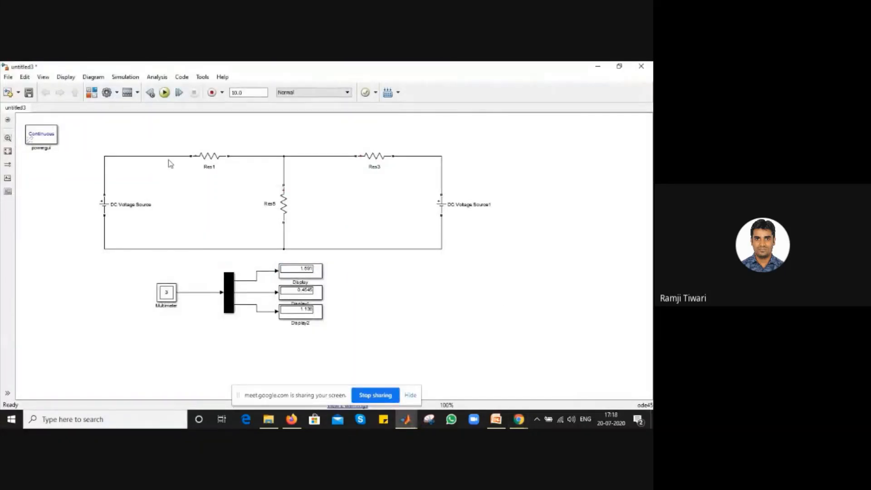
# Shift the whole circuit with its multimeter readout toward the left side of the canvas and paste a copy beside it.
pyautogui.moveTo(91, 148); pyautogui.dragTo(492, 329)
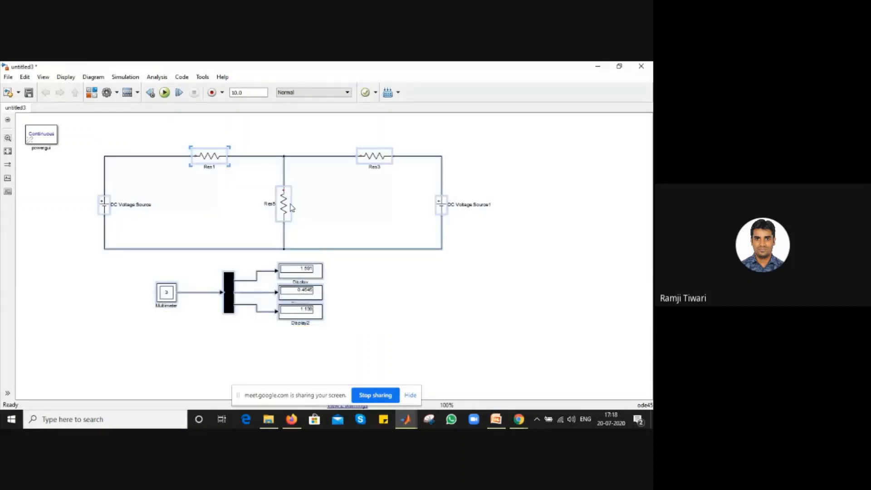
pyautogui.moveTo(283, 206); pyautogui.dragTo(218, 211)
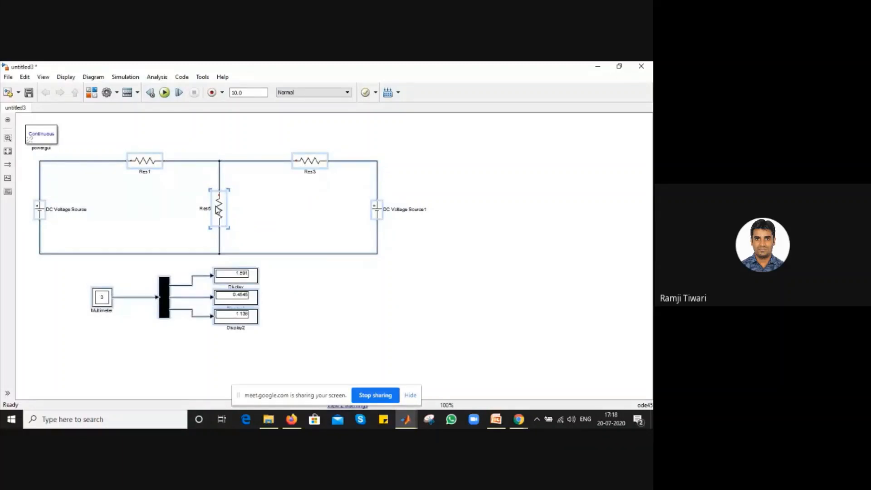
pyautogui.click(480, 180)
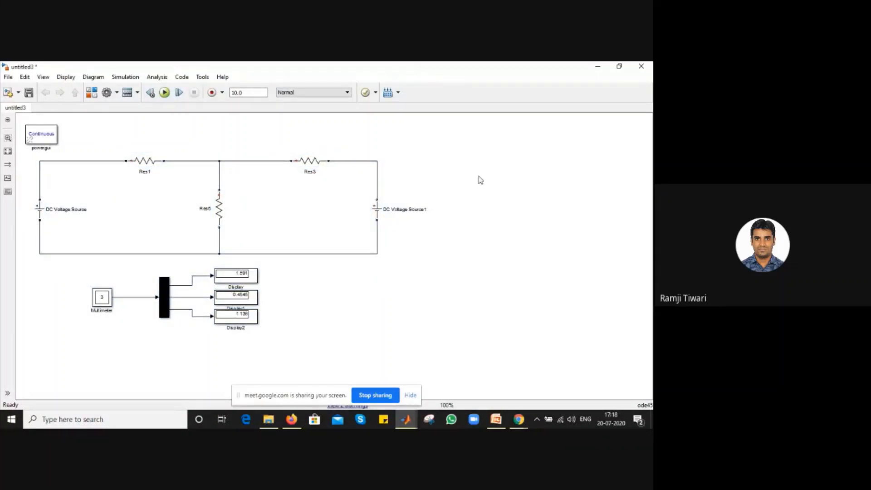
pyautogui.hotkey('ctrl', 'v')
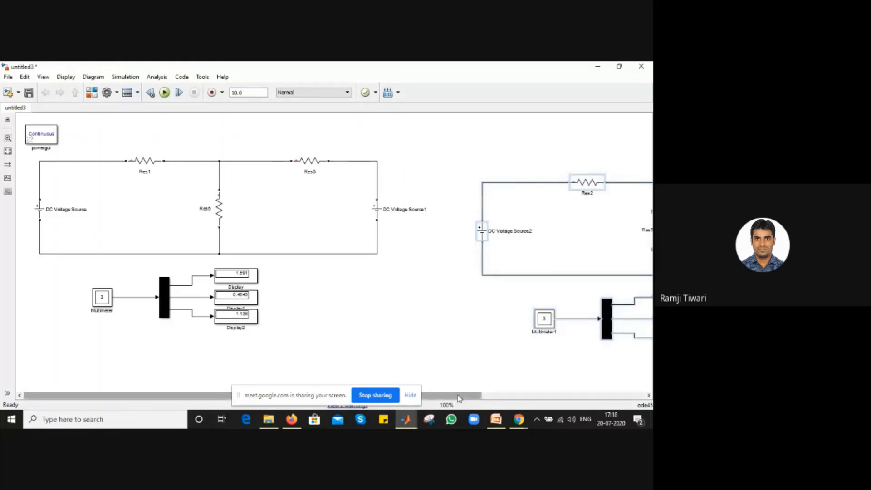
# Replace DC Voltage Source3 in the copied circuit with a direct wire and move Res4 closer to the middle branch.
pyautogui.moveTo(472, 395); pyautogui.dragTo(636, 396)
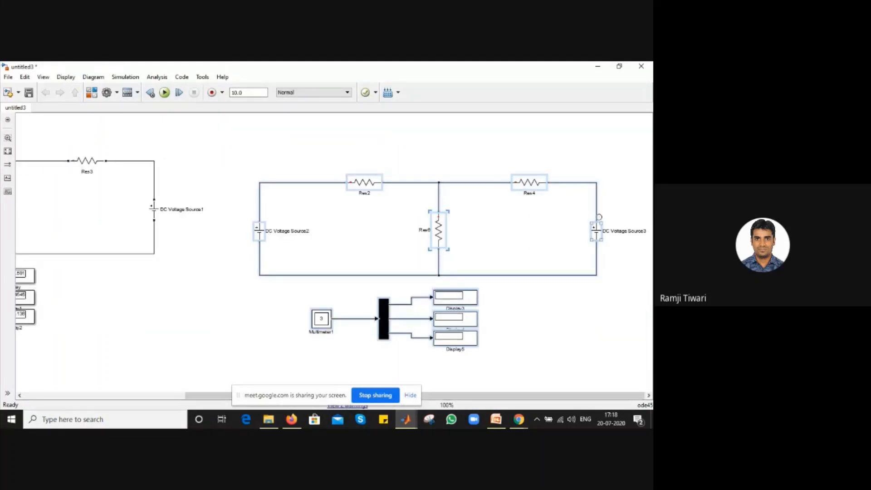
pyautogui.click(605, 212)
pyautogui.click(595, 239)
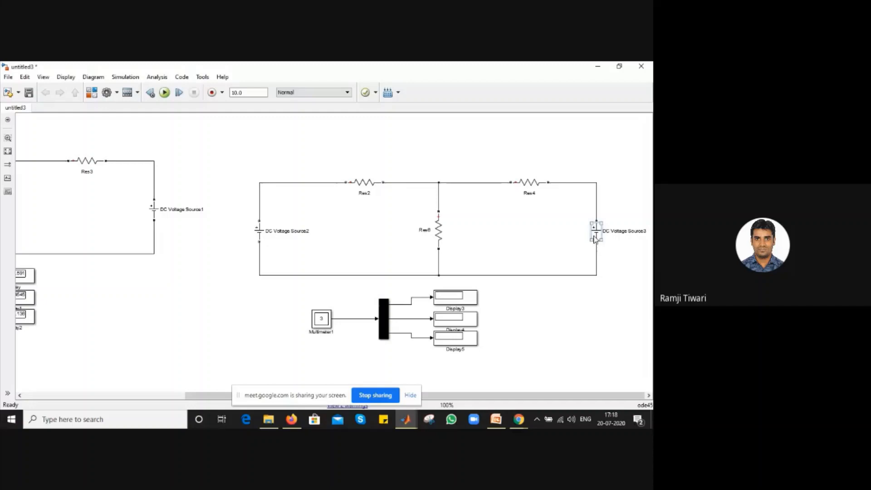
pyautogui.press('Delete')
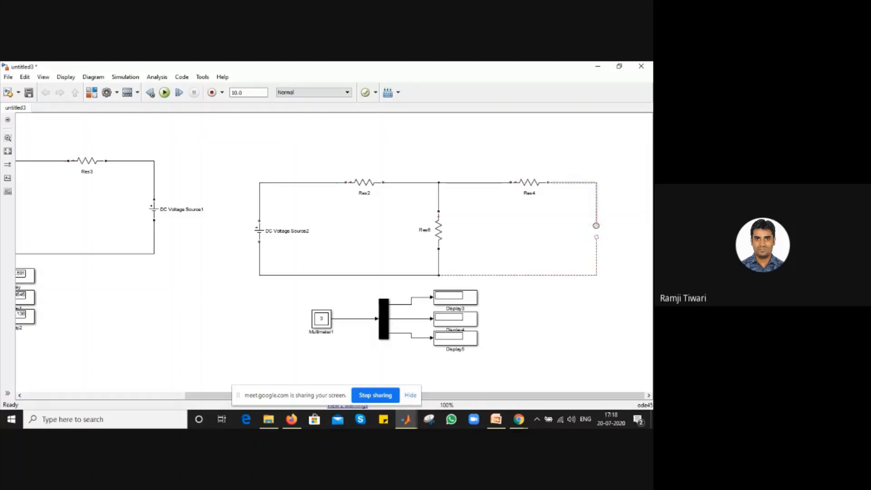
pyautogui.moveTo(597, 225); pyautogui.dragTo(597, 237)
pyautogui.click(530, 185)
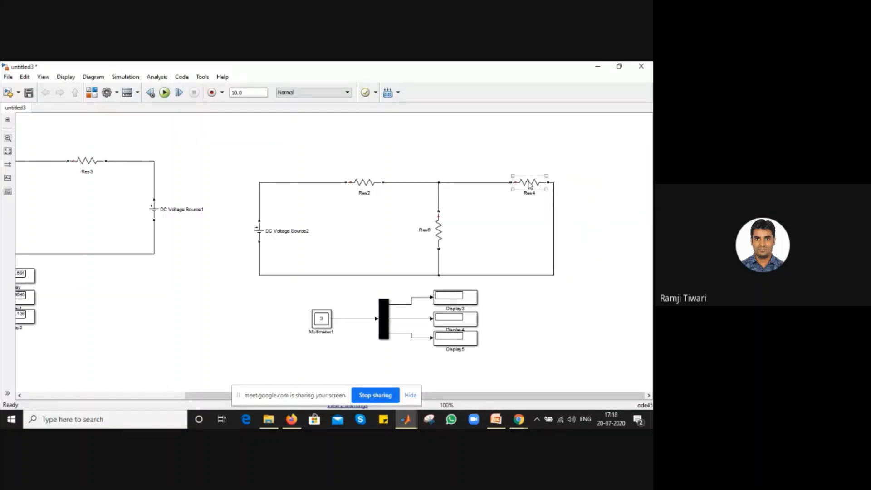
pyautogui.moveTo(530, 186); pyautogui.dragTo(487, 184)
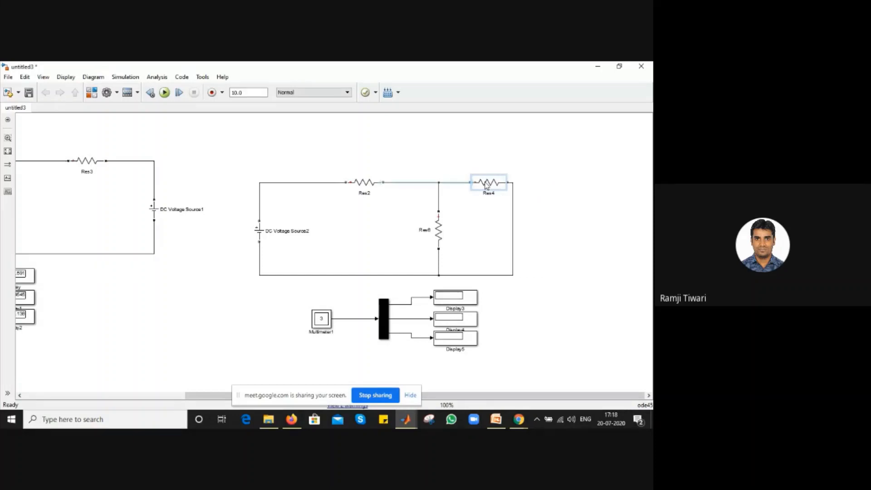
# Review the available and selected measurements of Multimeter1 without changing them.
pyautogui.click(329, 327)
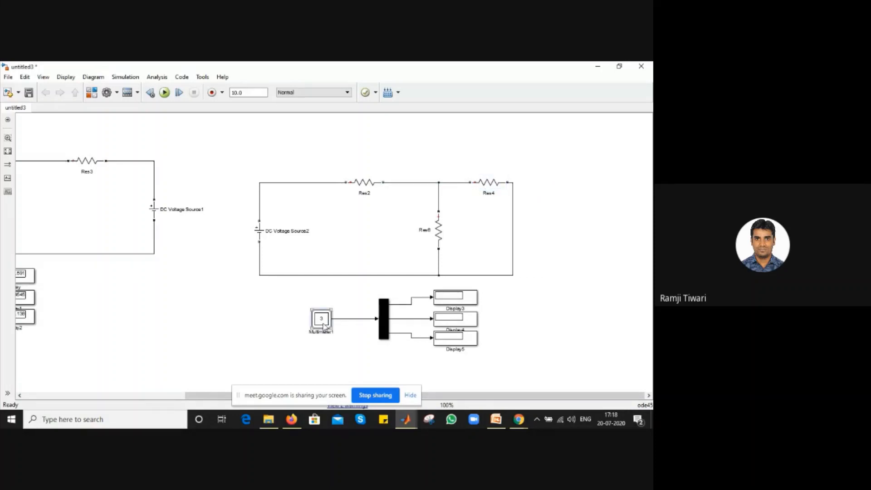
pyautogui.doubleClick(324, 326)
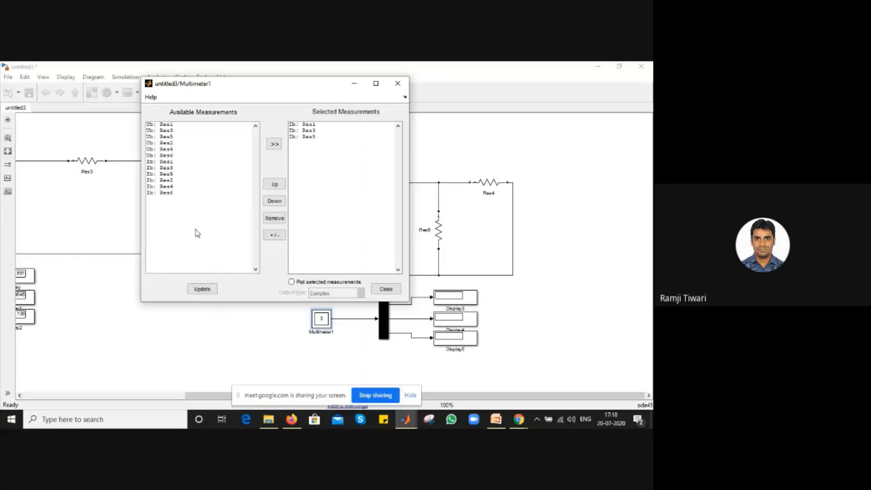
pyautogui.click(397, 84)
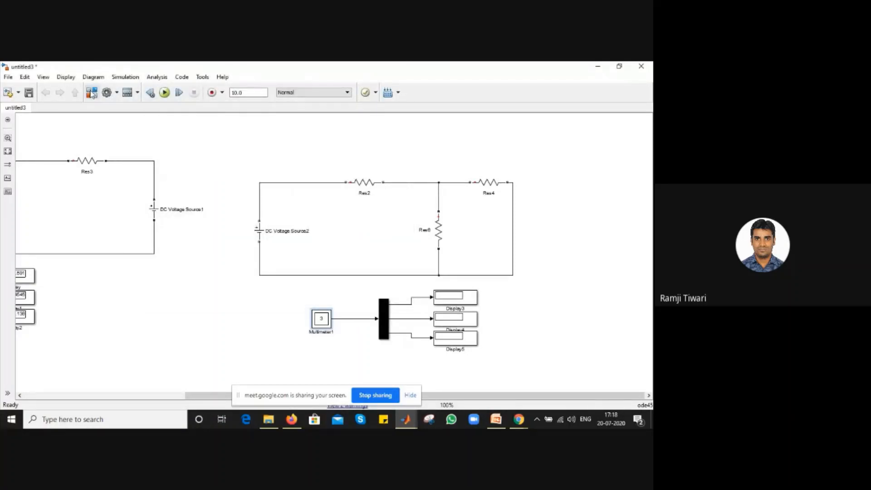
# Search the block library for current measurement and add the Current Measurement block to the copied circuit near Res6.
pyautogui.click(92, 93)
pyautogui.click(138, 134)
pyautogui.write('cu')
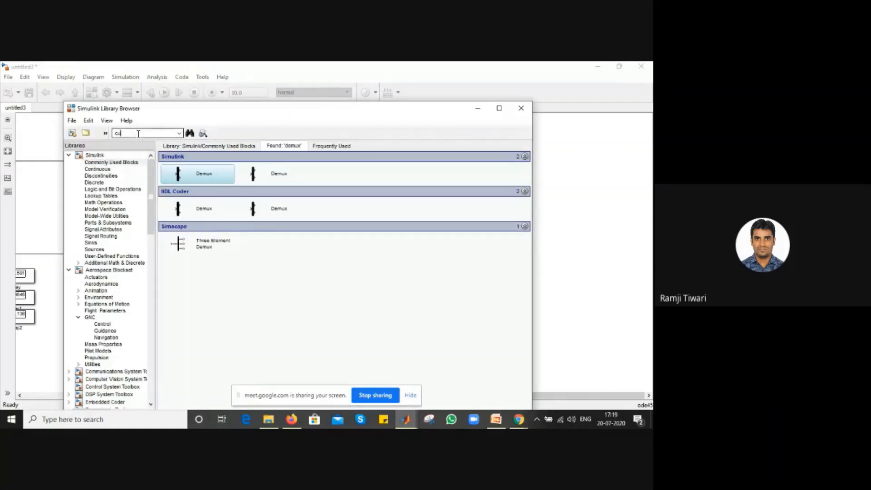
pyautogui.write('rrent measurement')
pyautogui.press('Return')
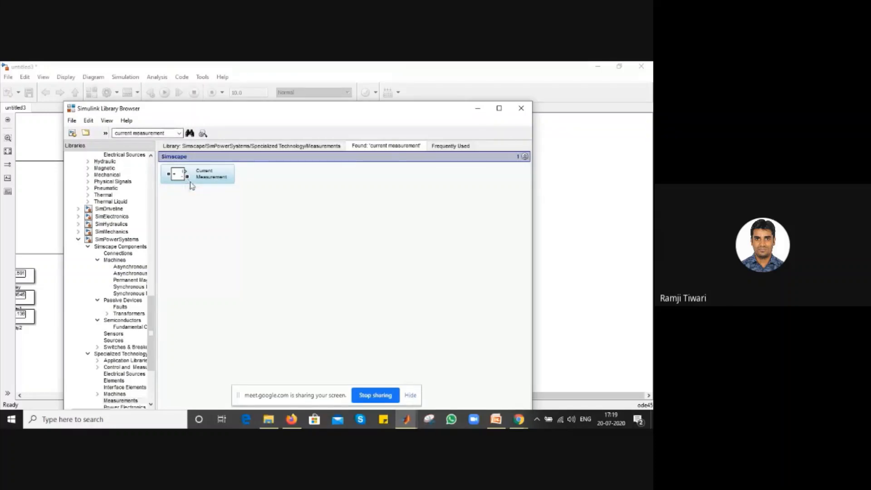
pyautogui.moveTo(188, 181); pyautogui.dragTo(412, 194)
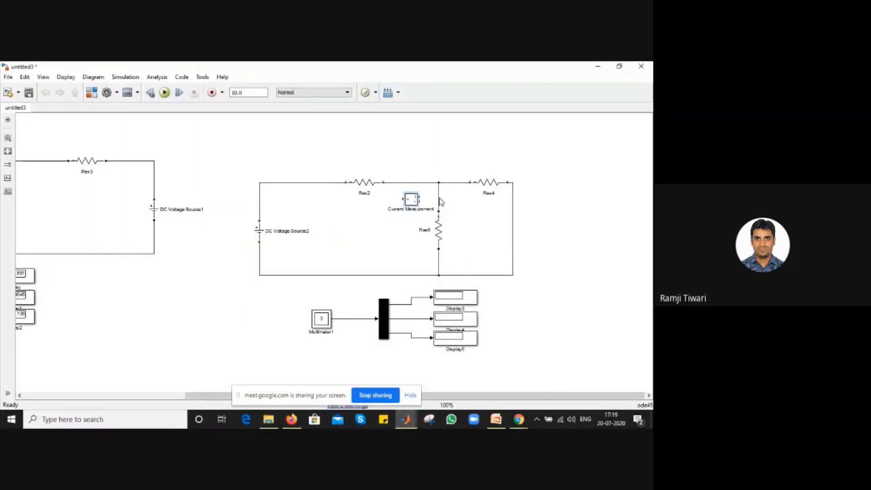
# Replace the wire above Res6 with the rotated Current Measurement block and connect it in series with the resistor.
pyautogui.click(439, 200)
pyautogui.press('Delete')
pyautogui.moveTo(413, 201); pyautogui.dragTo(434, 199)
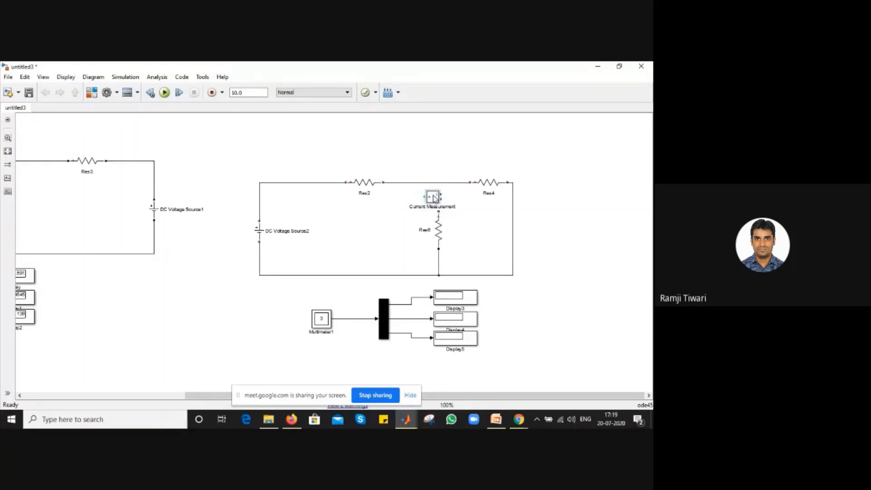
pyautogui.hotkey('ctrl', 'r')
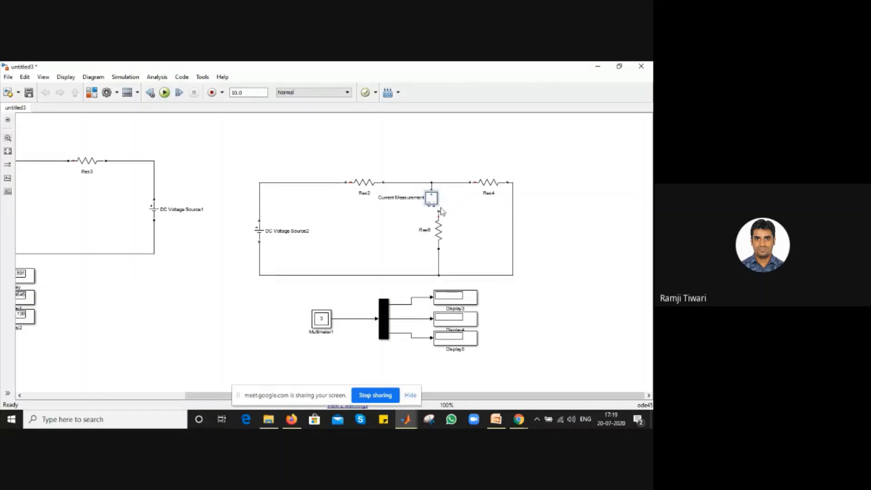
pyautogui.moveTo(439, 227); pyautogui.dragTo(438, 230)
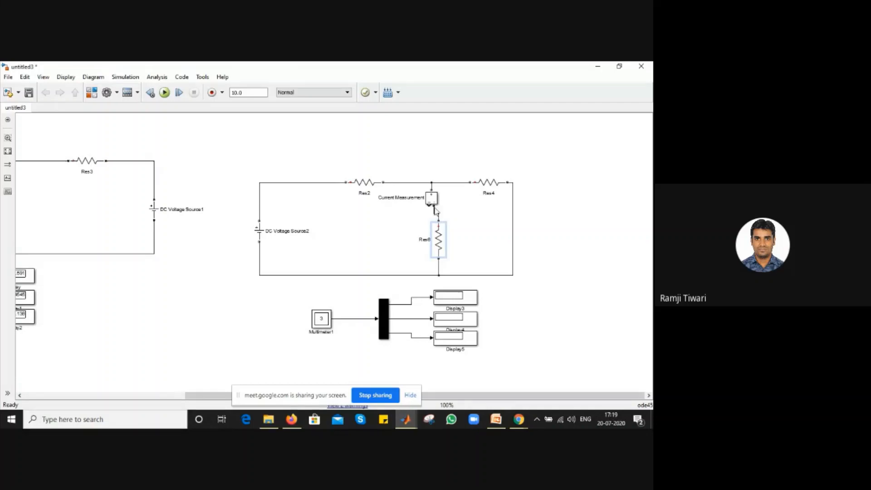
pyautogui.click(434, 211)
# Connect a copied Display to the Current Measurement output and delete the copied circuit's multimeter, demux and three displays.
pyautogui.moveTo(461, 302)
pyautogui.mouseDown()
pyautogui.moveTo(402, 222)
pyautogui.moveTo(386, 240)
pyautogui.moveTo(368, 232)
pyautogui.moveTo(414, 219)
pyautogui.moveTo(428, 205)
pyautogui.mouseUp()
pyautogui.click(563, 326)
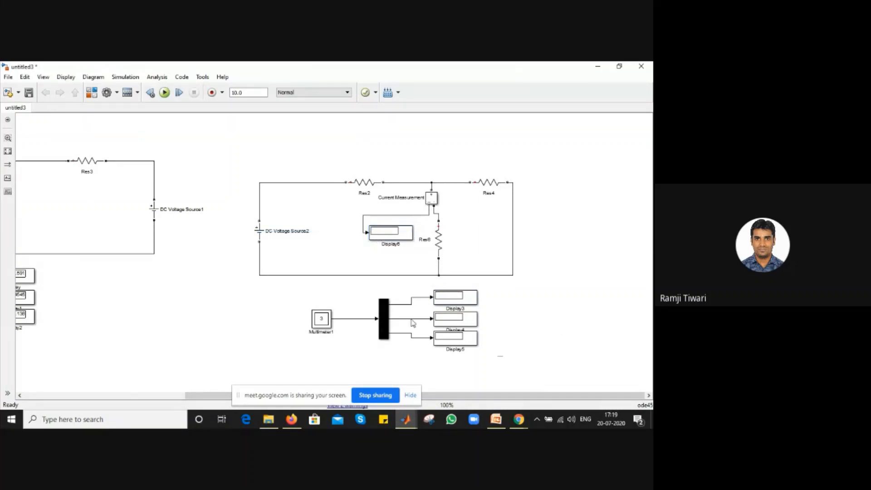
pyautogui.moveTo(503, 357); pyautogui.dragTo(302, 297)
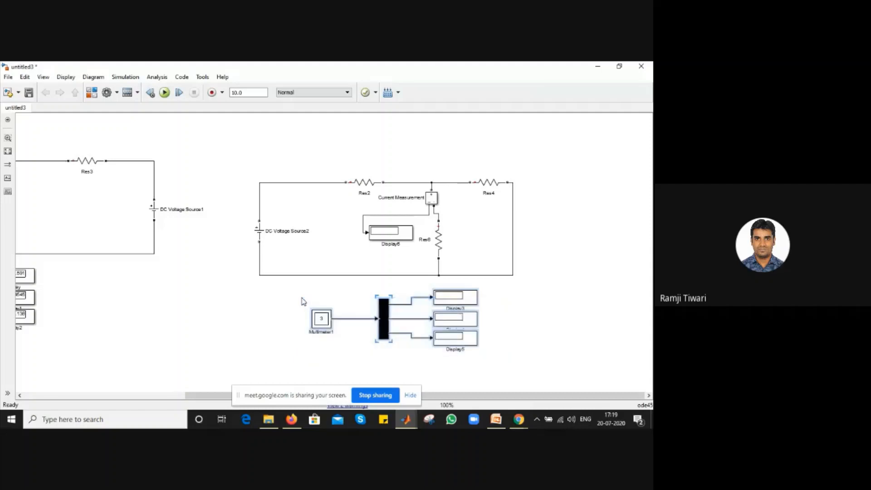
pyautogui.press('Delete')
# Insert a copy of the Current Measurement block above Res5 in the original circuit and connect a Display to its output.
pyautogui.moveTo(442, 395); pyautogui.dragTo(356, 394)
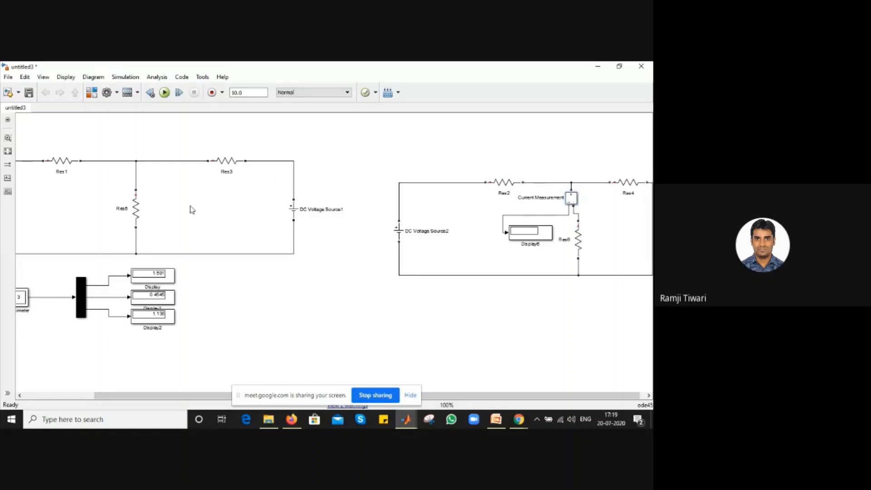
pyautogui.hotkey('ctrl', 'v')
pyautogui.click(137, 175)
pyautogui.moveTo(196, 212)
pyautogui.mouseDown()
pyautogui.moveTo(130, 175)
pyautogui.moveTo(134, 161)
pyautogui.moveTo(135, 190)
pyautogui.mouseUp()
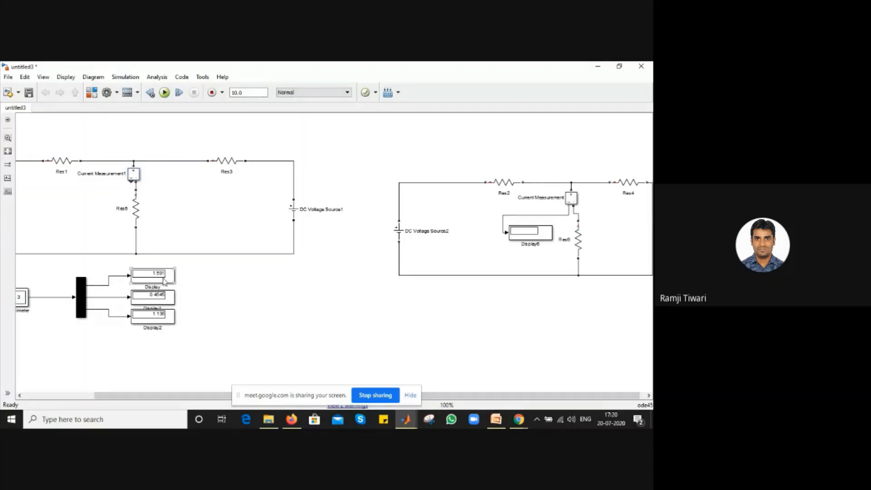
pyautogui.moveTo(155, 274)
pyautogui.keyDown('ctrl'); pyautogui.mouseDown()
pyautogui.moveTo(99, 209)
pyautogui.moveTo(132, 180)
pyautogui.mouseUp(); pyautogui.keyUp('ctrl')
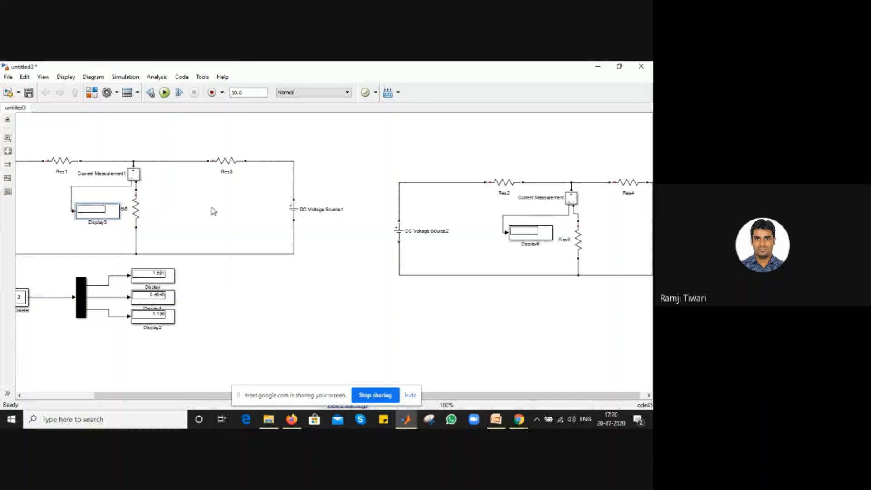
# Delete the original circuit's Multimeter, Demux and their three Display blocks.
pyautogui.moveTo(210, 335); pyautogui.dragTo(16, 292)
pyautogui.press('Delete')
pyautogui.moveTo(198, 302); pyautogui.dragTo(126, 270)
pyautogui.press('Delete')
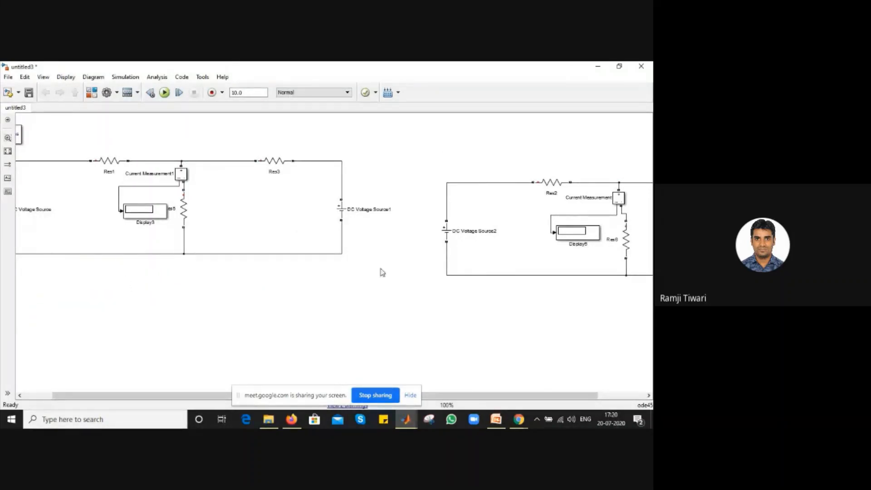
# Paste a copy of the complete two-source circuit, including its current measurement and display, below the original.
pyautogui.moveTo(383, 271); pyautogui.dragTo(45, 166)
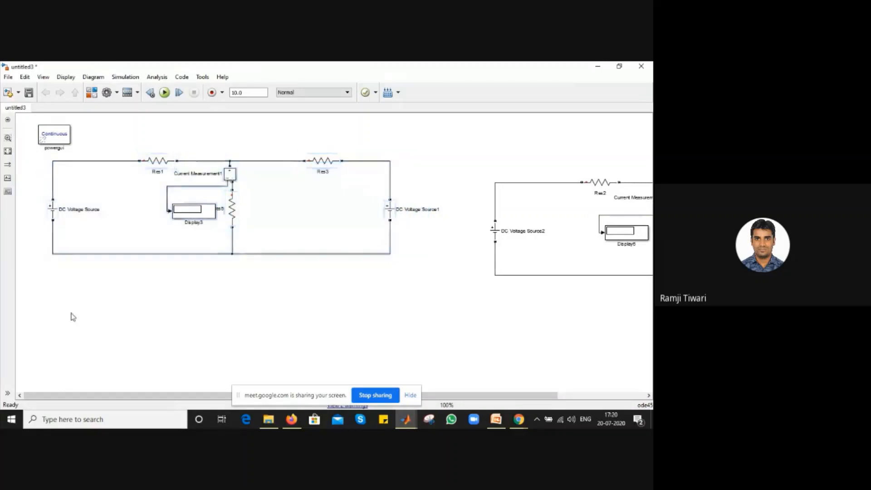
pyautogui.click(71, 316)
pyautogui.hotkey('ctrl', 'v')
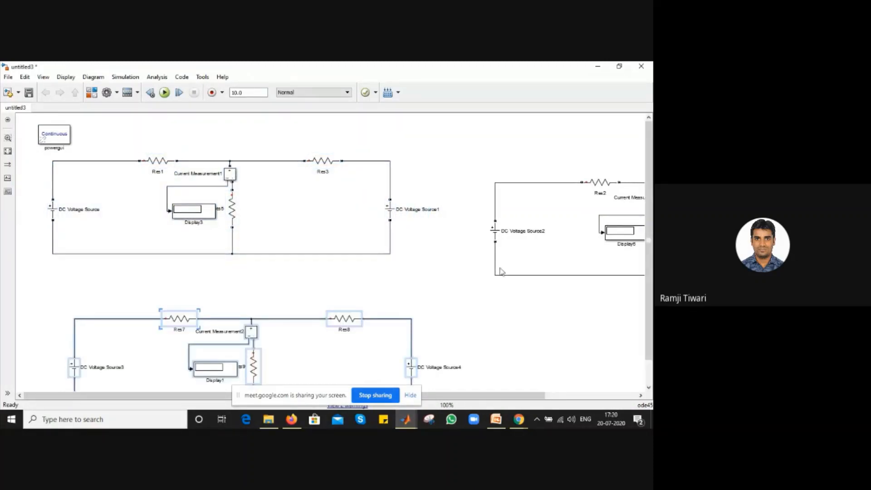
pyautogui.scroll(-1, 73, 317)
pyautogui.click(503, 295)
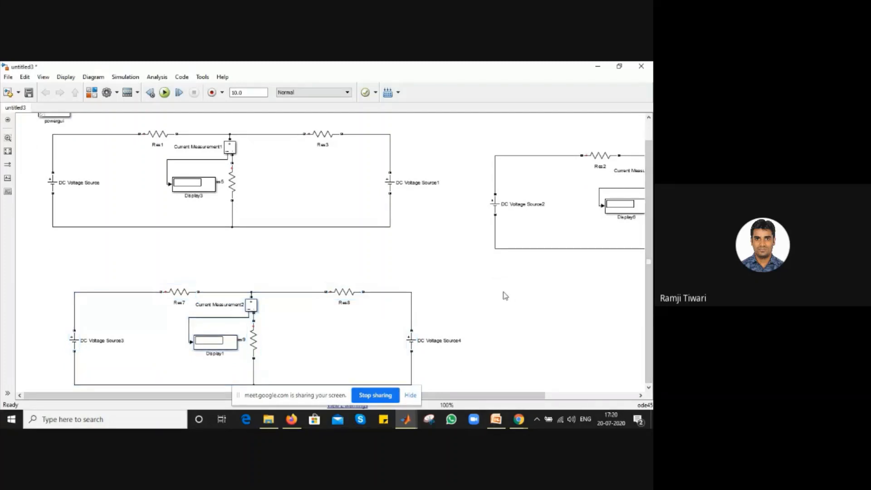
# Delete DC Voltage Source3 from the lower circuit copy and close the gap with a wire to short-circuit that branch.
pyautogui.click(75, 344)
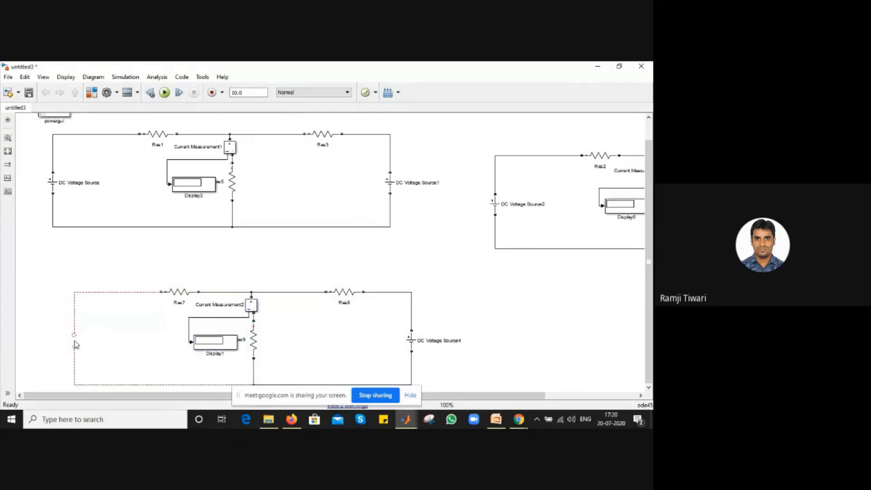
pyautogui.press('Delete')
pyautogui.moveTo(74, 347); pyautogui.dragTo(74, 348)
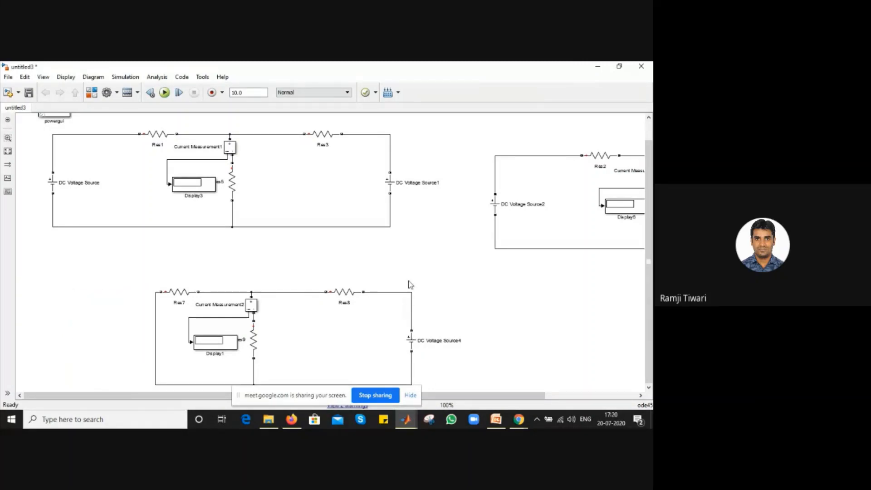
# Simulate the model and compare the current displays of the two-source circuit and both single-source circuits.
pyautogui.moveTo(448, 397); pyautogui.dragTo(422, 394)
pyautogui.moveTo(491, 395); pyautogui.dragTo(602, 385)
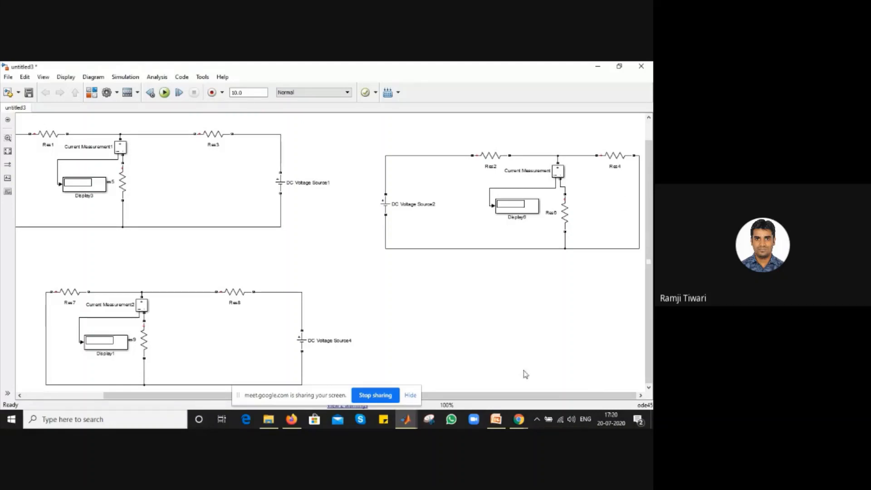
pyautogui.moveTo(517, 398); pyautogui.dragTo(437, 397)
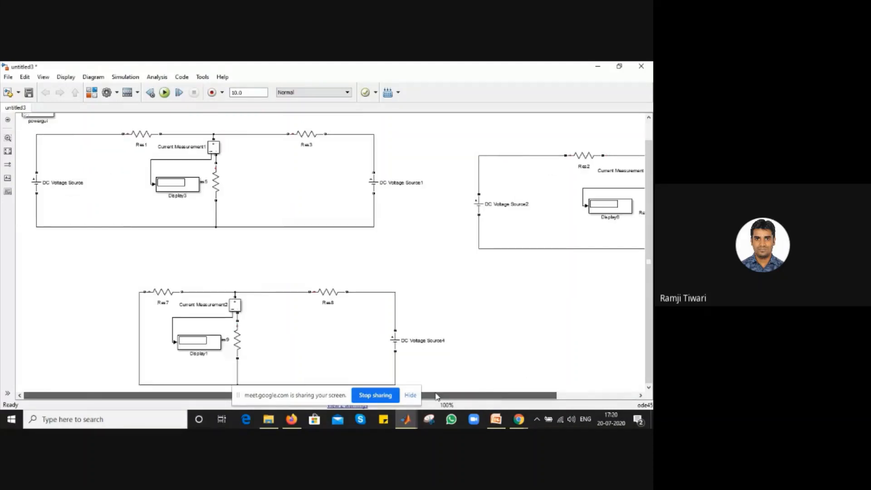
pyautogui.click(165, 93)
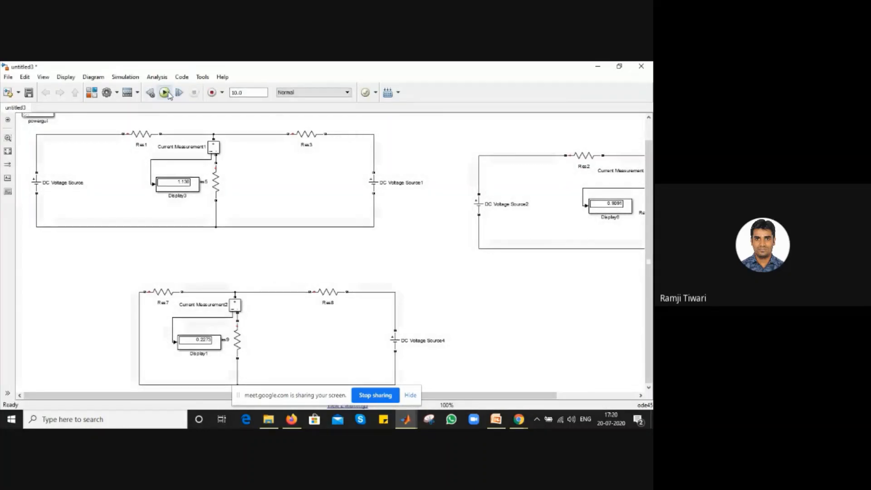
pyautogui.click(190, 183)
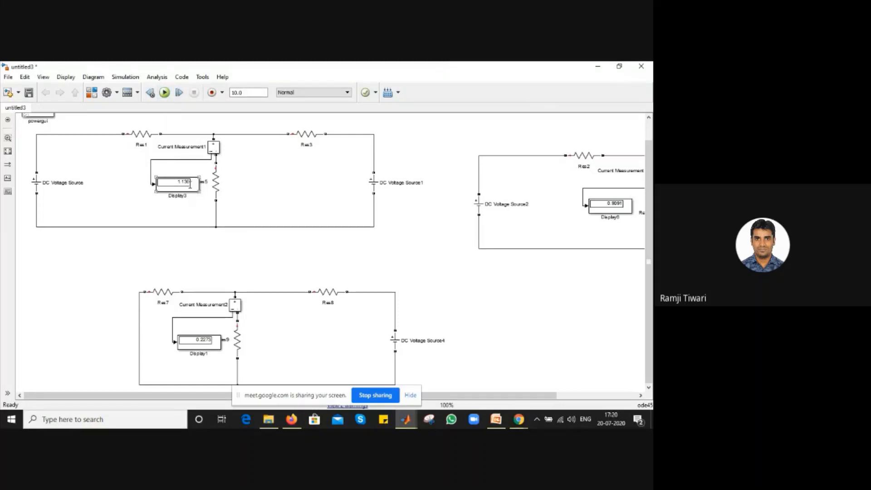
pyautogui.click(217, 184)
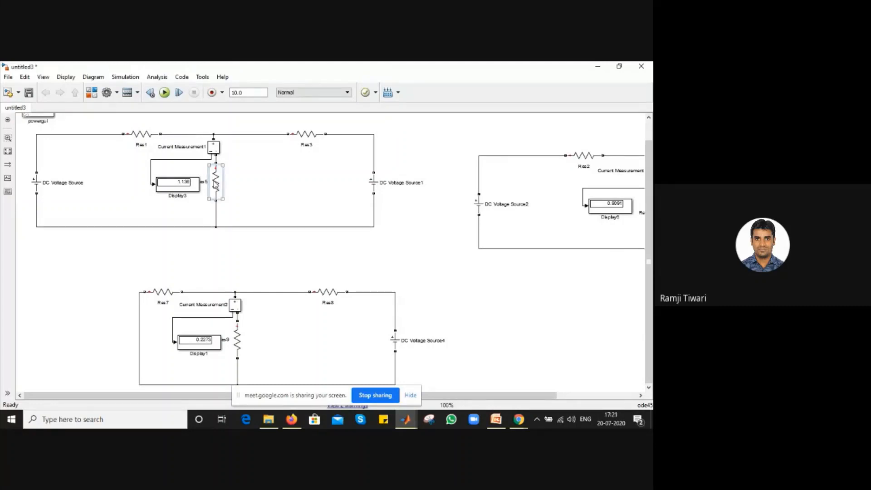
pyautogui.click(562, 217)
pyautogui.click(210, 342)
pyautogui.click(135, 193)
# Search the block library for "add" and insert the HDL Coder Add block into the untitled3 model.
pyautogui.click(92, 92)
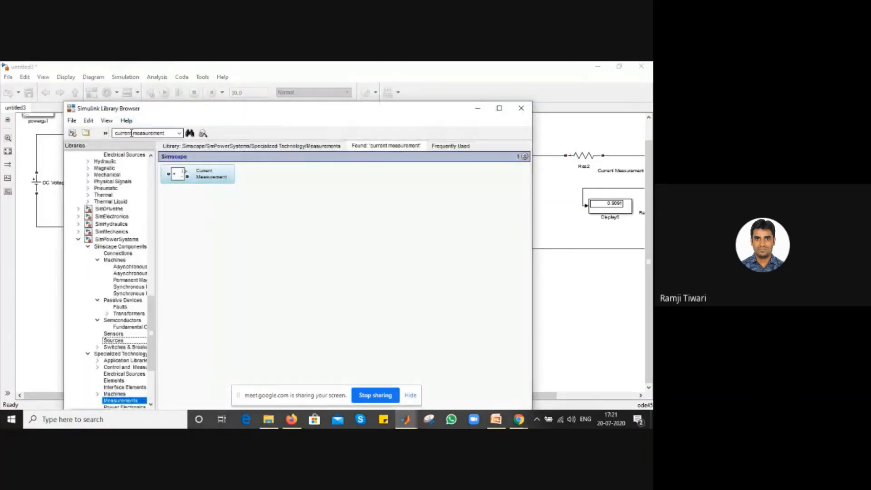
pyautogui.click(132, 133)
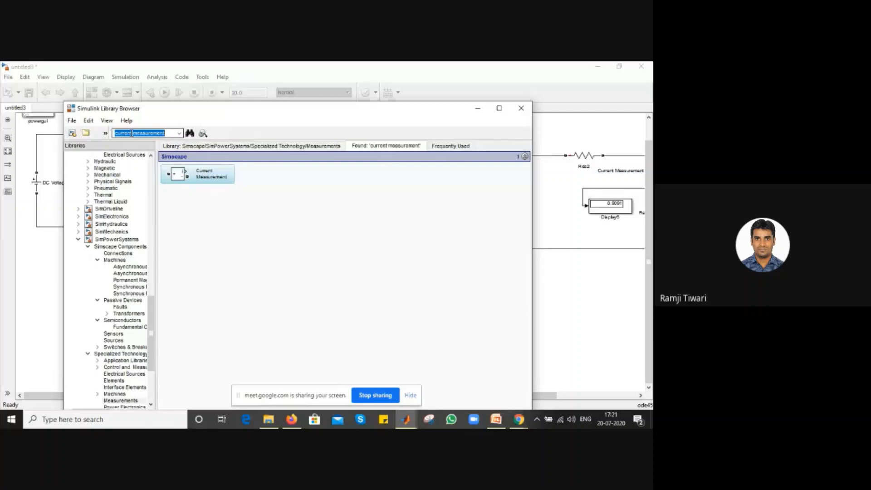
pyautogui.write('add')
pyautogui.press('Return')
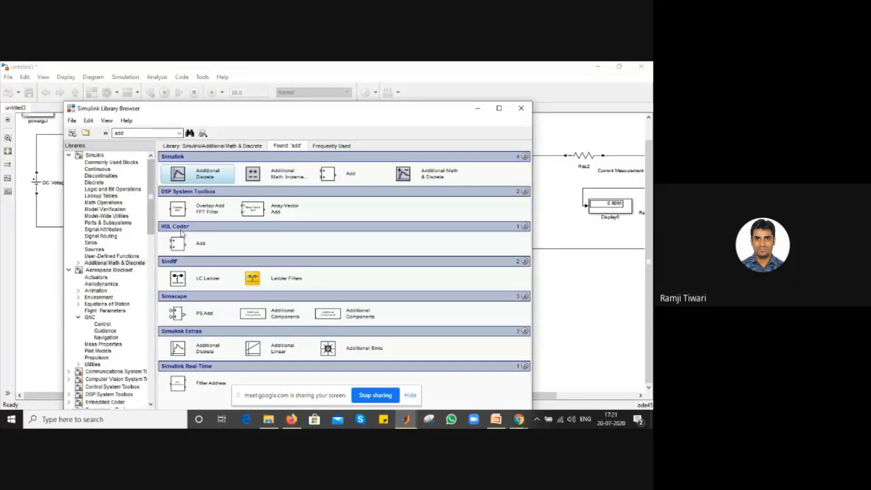
pyautogui.click(181, 245)
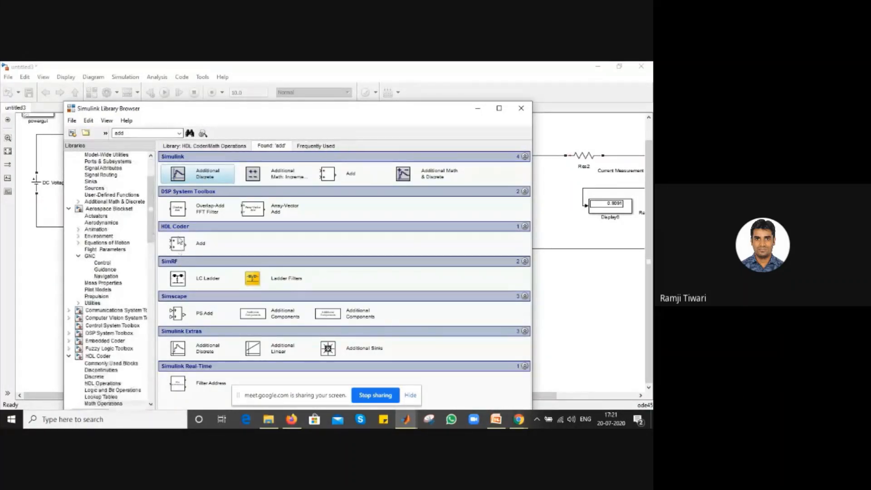
pyautogui.rightClick(183, 243)
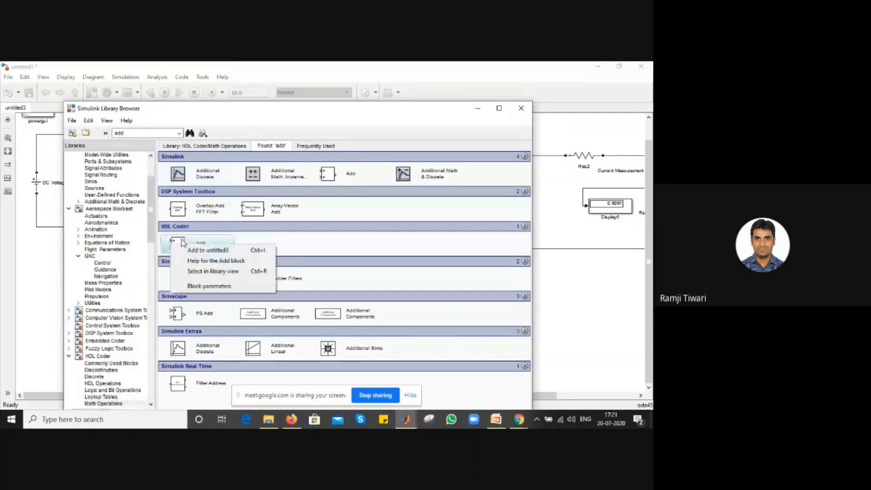
pyautogui.click(206, 250)
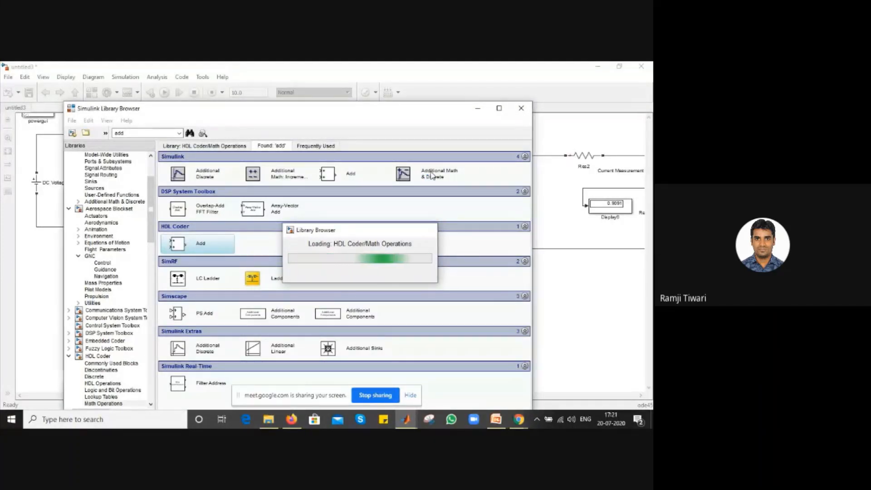
pyautogui.click(478, 109)
# Wire the Add block's inputs to the Display6 and Display1 current signals and move the block between the circuits.
pyautogui.moveTo(333, 234); pyautogui.dragTo(586, 206)
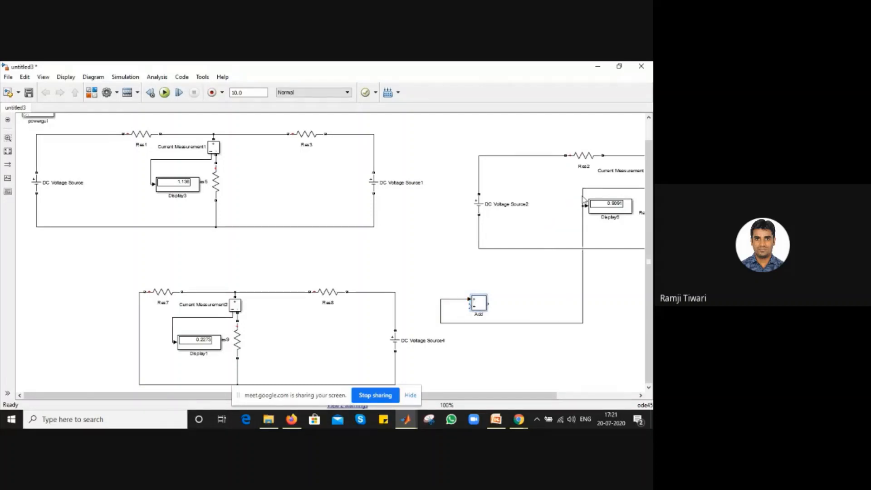
pyautogui.moveTo(469, 309); pyautogui.dragTo(214, 318)
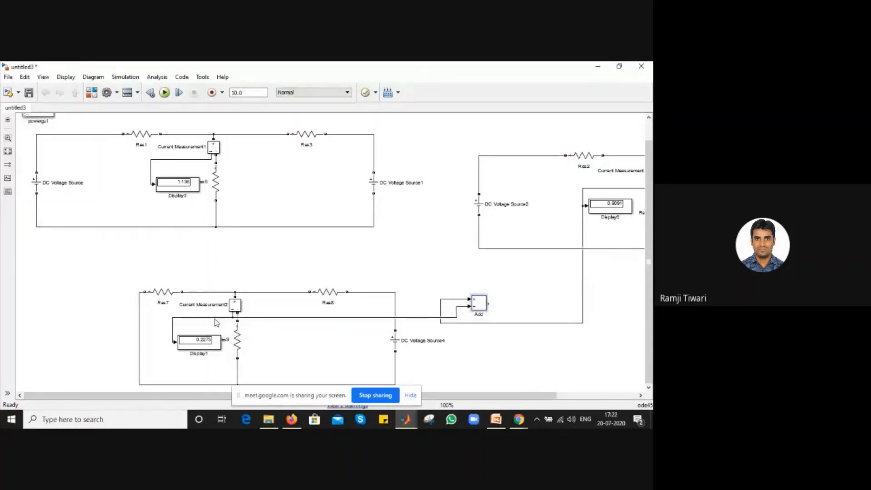
pyautogui.moveTo(477, 306); pyautogui.dragTo(401, 265)
# Connect a copied Display to the Add block's output and simulate the model to check the summed current.
pyautogui.moveTo(617, 207); pyautogui.dragTo(413, 262)
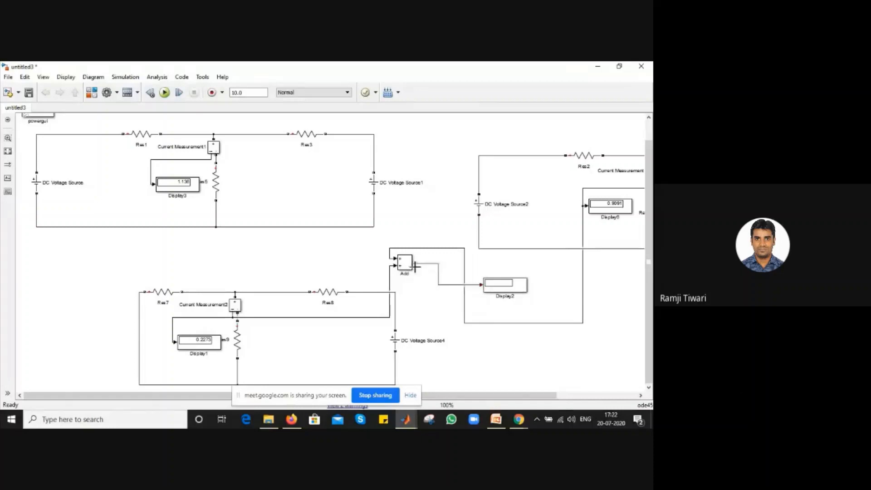
pyautogui.click(163, 94)
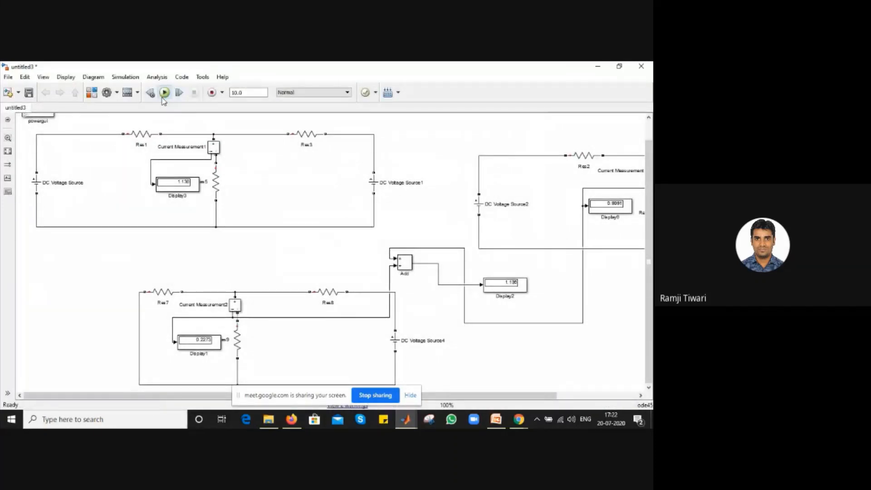
pyautogui.click(516, 283)
# Switch to PowerPoint, review the slide on verification of Thevenin's theorem, and return to the Simulink model.
pyautogui.click(404, 427)
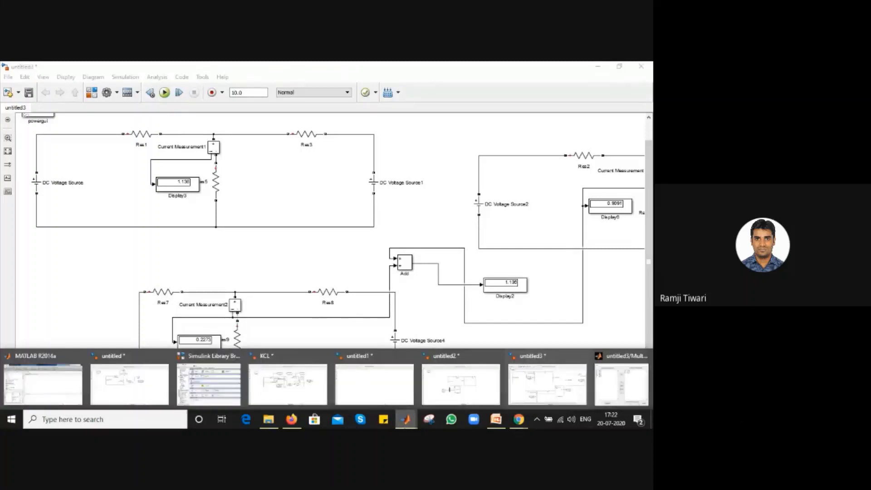
pyautogui.click(495, 420)
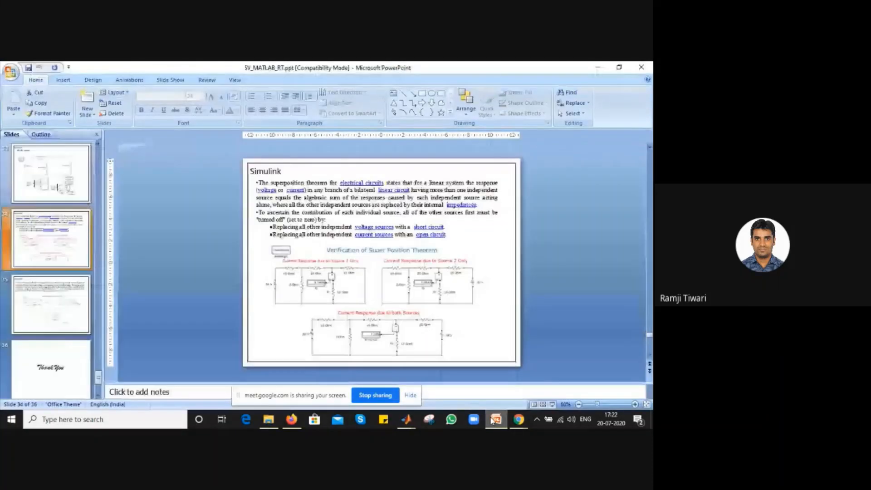
pyautogui.click(48, 305)
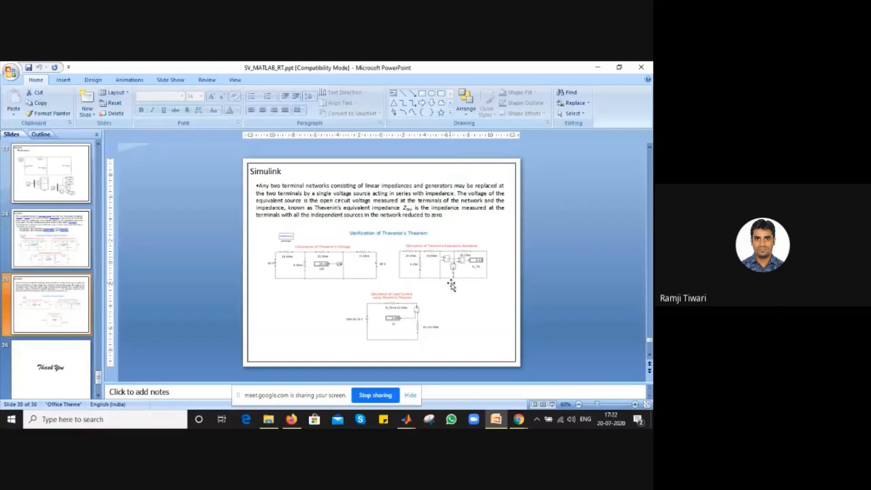
pyautogui.click(599, 67)
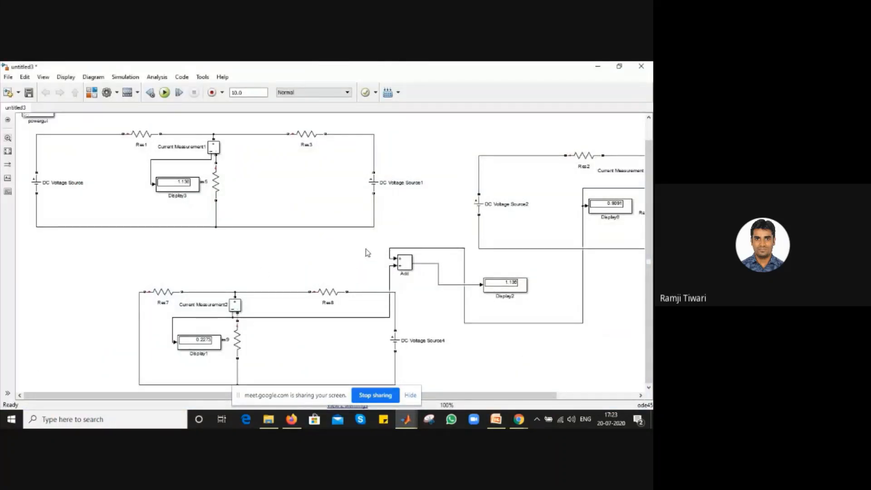
# Create a new blank Simulink model and maximize its window.
pyautogui.moveTo(366, 244); pyautogui.dragTo(36, 133)
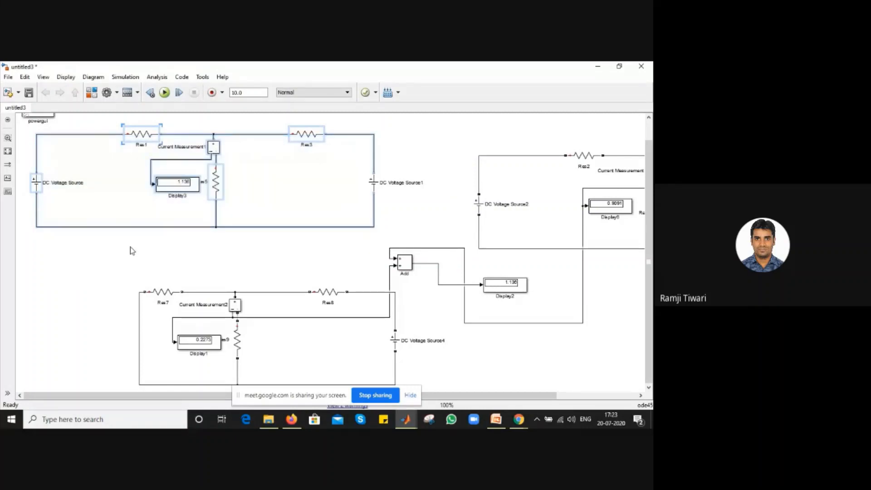
pyautogui.click(130, 247)
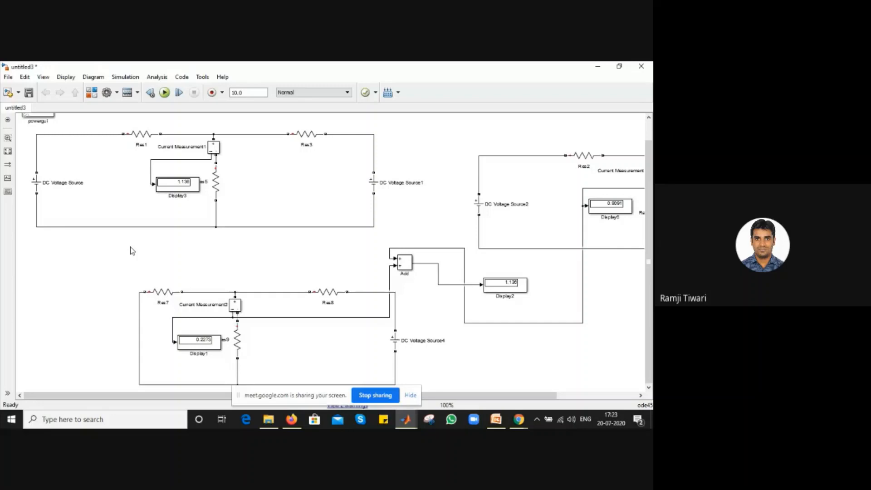
pyautogui.hotkey('alt', 'Tab')
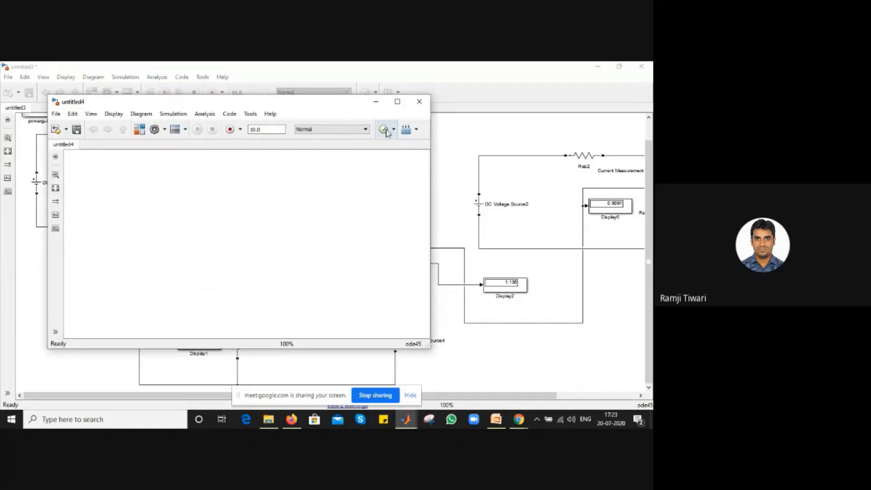
pyautogui.click(398, 102)
# Search the block library for "Dc voltage source" and add the SimPowerSystems DC Voltage Source block to the untitled4 model.
pyautogui.click(92, 93)
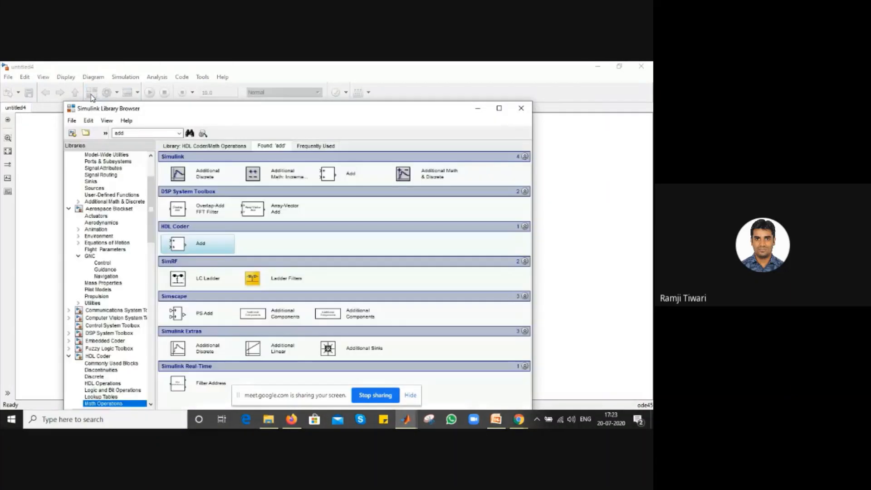
pyautogui.doubleClick(127, 136)
pyautogui.write('Dc voltage source')
pyautogui.press('Return')
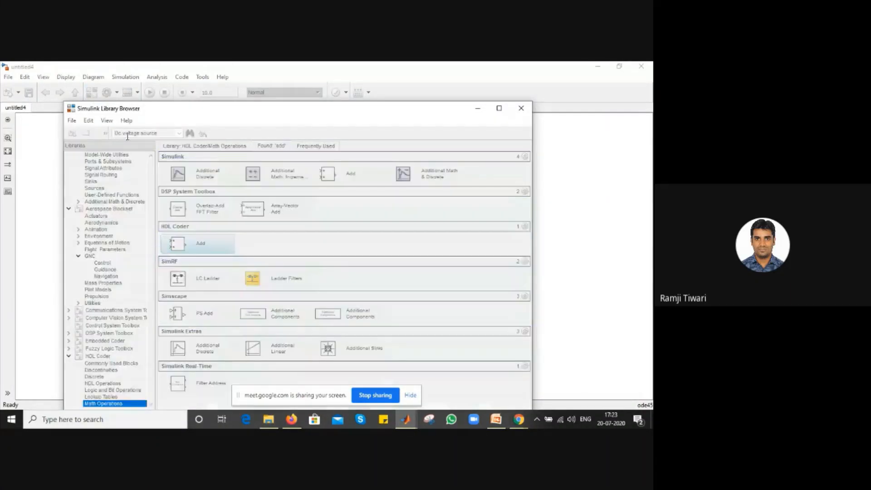
pyautogui.rightClick(350, 175)
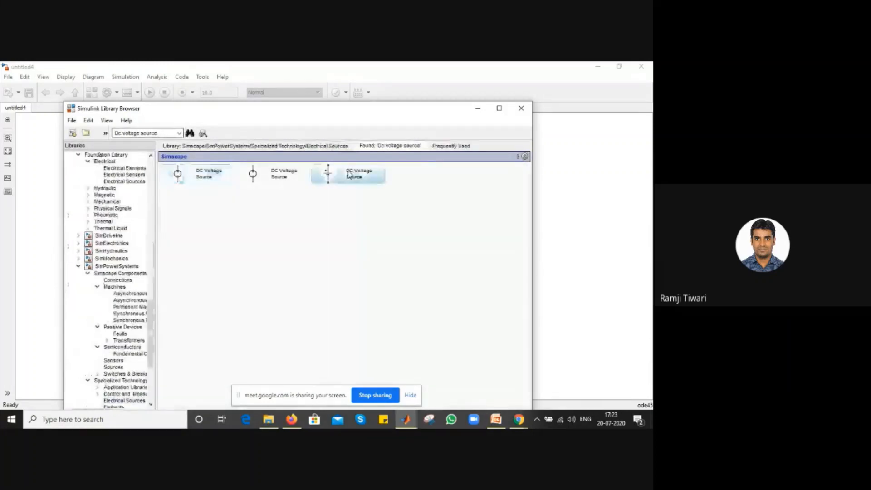
pyautogui.click(351, 181)
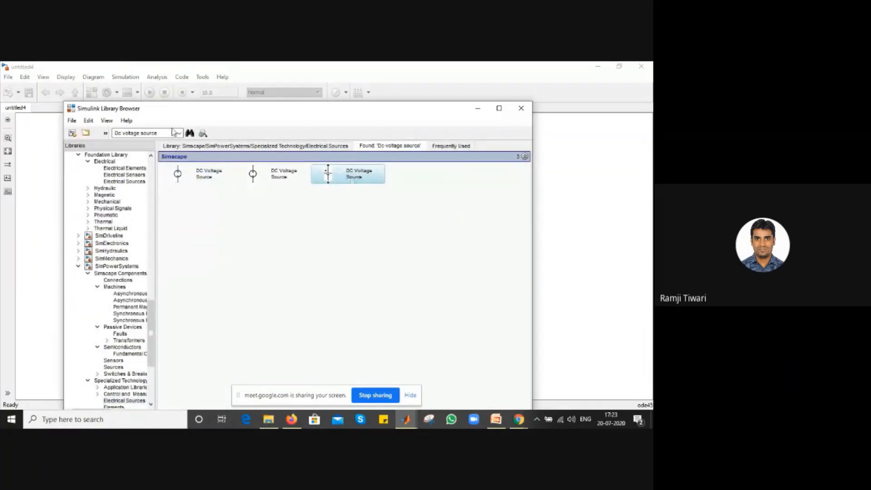
# Search the block library for "series RLC" and add the Series RLC Branch block to the untitled4 model.
pyautogui.click(148, 133)
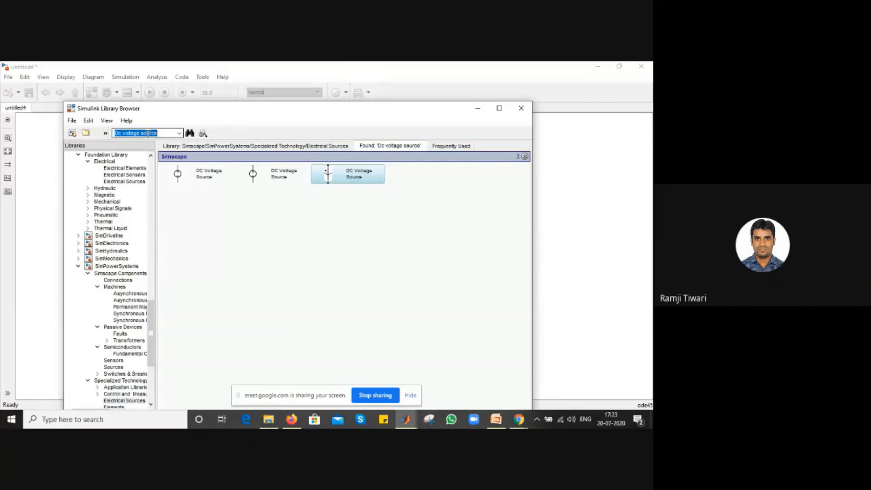
pyautogui.write('series RLC')
pyautogui.press('Return')
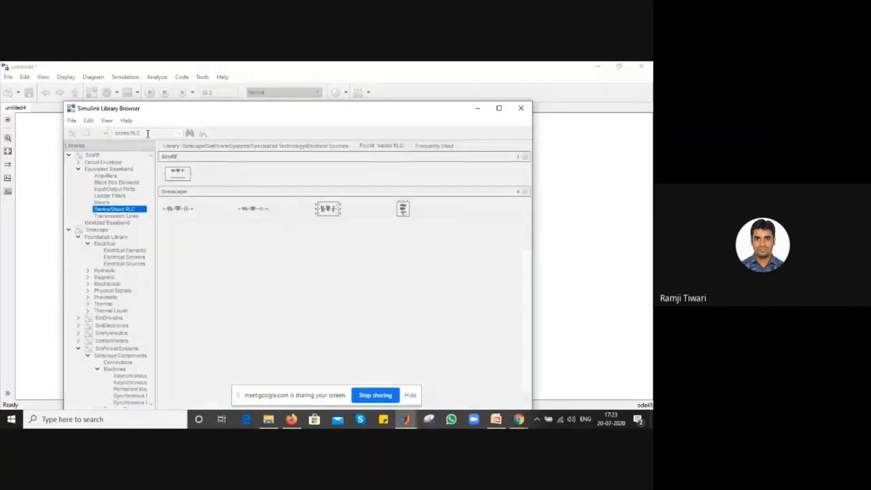
pyautogui.click(185, 212)
pyautogui.rightClick(185, 213)
pyautogui.press('Escape')
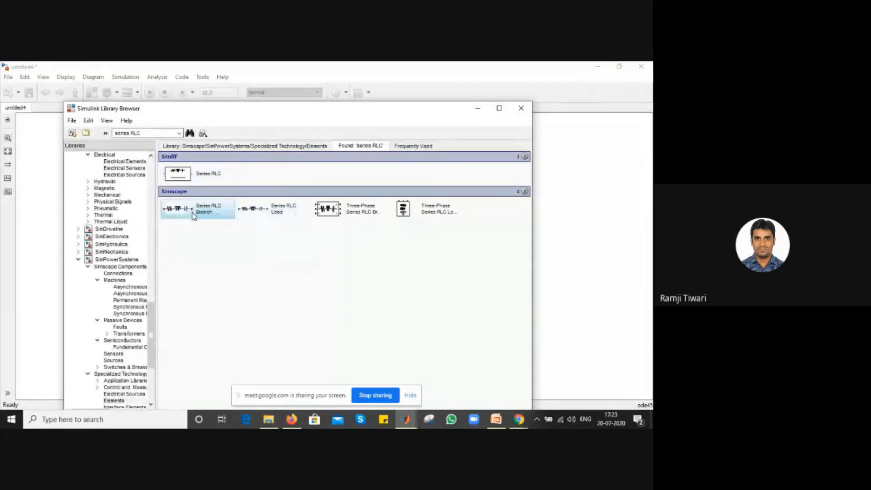
# Search the block library for "powergui" and add the powergui block to the untitled4 model.
pyautogui.tripleClick(136, 134)
pyautogui.write('pow')
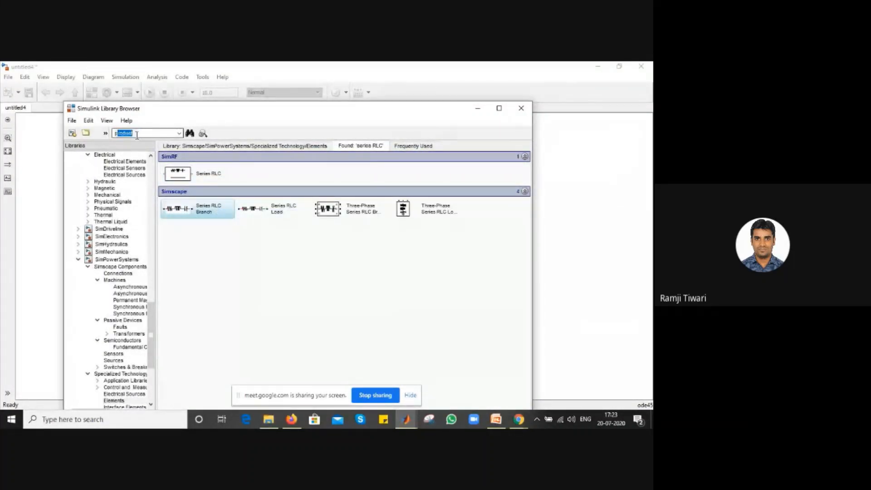
pyautogui.write('ergui')
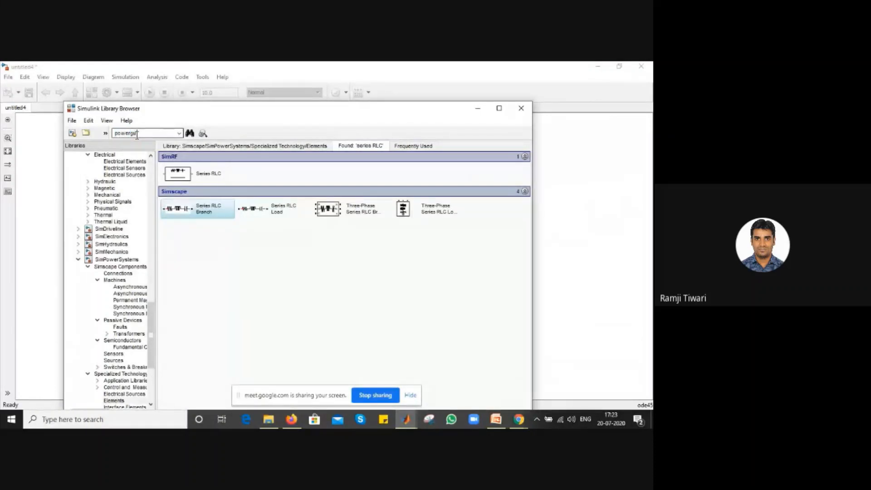
pyautogui.press('Return')
pyautogui.rightClick(171, 174)
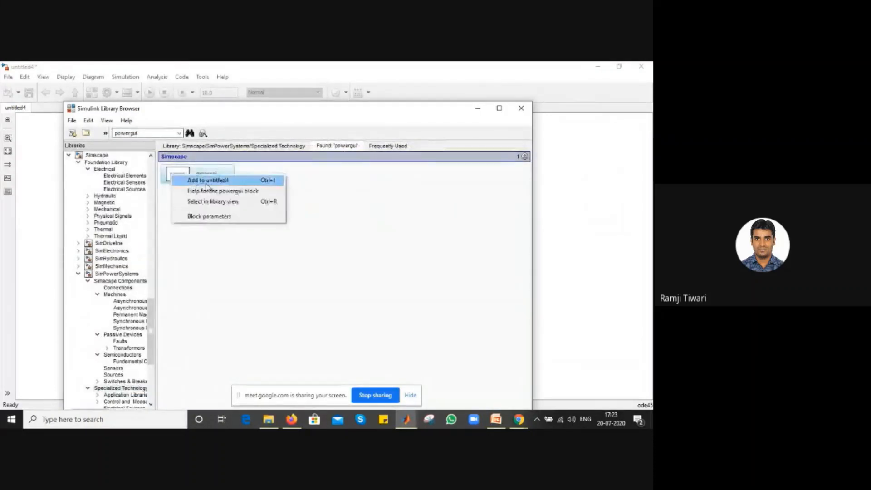
pyautogui.click(204, 181)
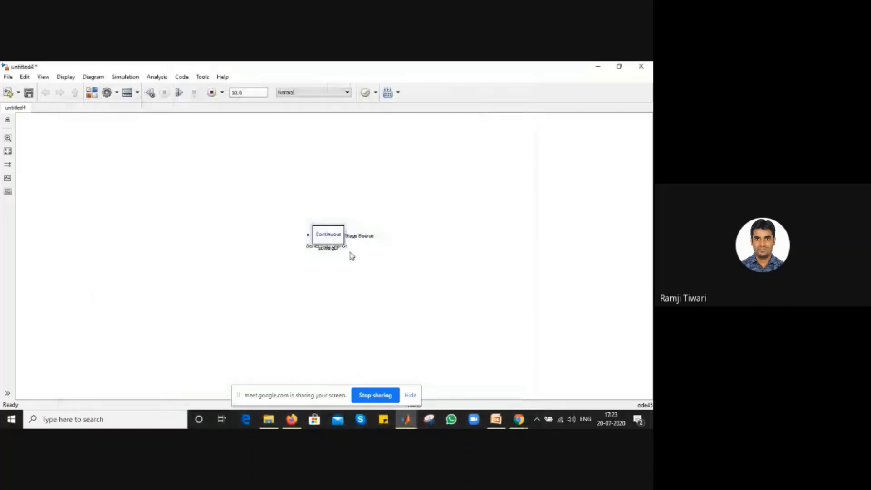
# Separate the overlapping blocks, placing powergui in the canvas's upper-left corner, the DC Voltage Source at left and the Series RLC Branch clear of both.
pyautogui.moveTo(331, 234); pyautogui.dragTo(33, 131)
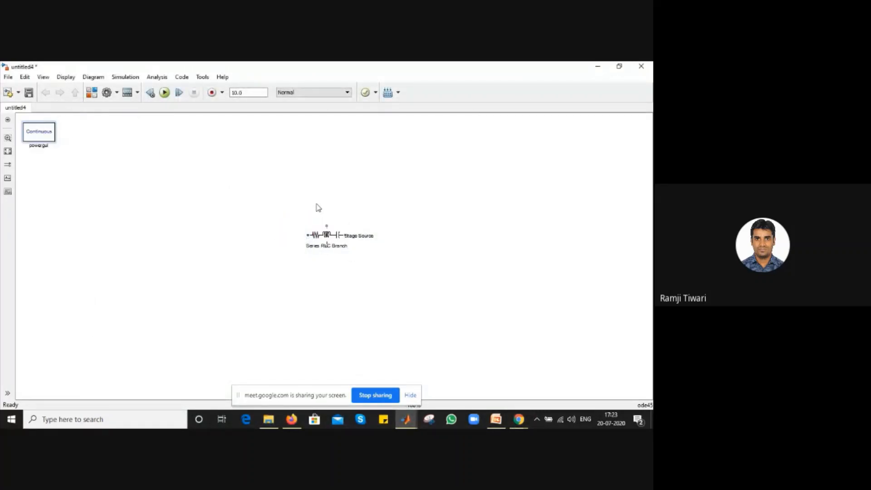
pyautogui.click(325, 231)
pyautogui.moveTo(330, 237); pyautogui.dragTo(378, 196)
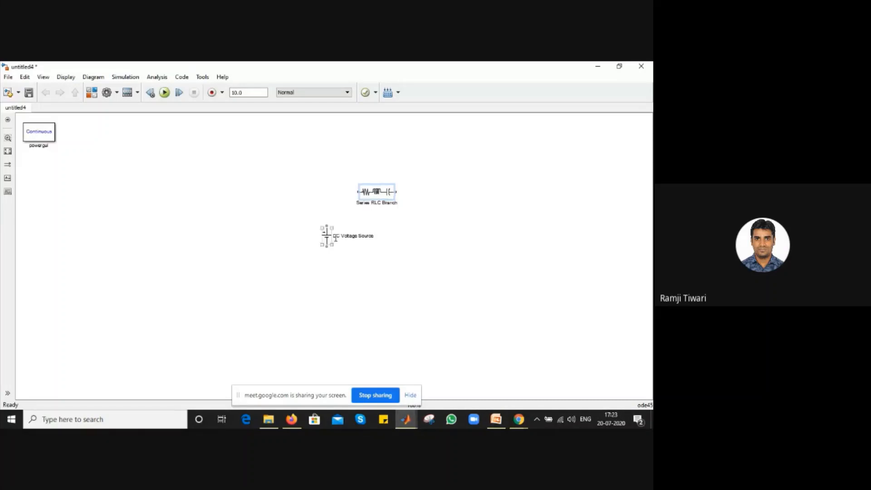
pyautogui.moveTo(327, 237); pyautogui.dragTo(114, 238)
# Duplicate the Series RLC Branch twice, arranging two branches in an upper row and one below between them.
pyautogui.moveTo(377, 199); pyautogui.dragTo(305, 247)
pyautogui.click(233, 193)
pyautogui.click(223, 178)
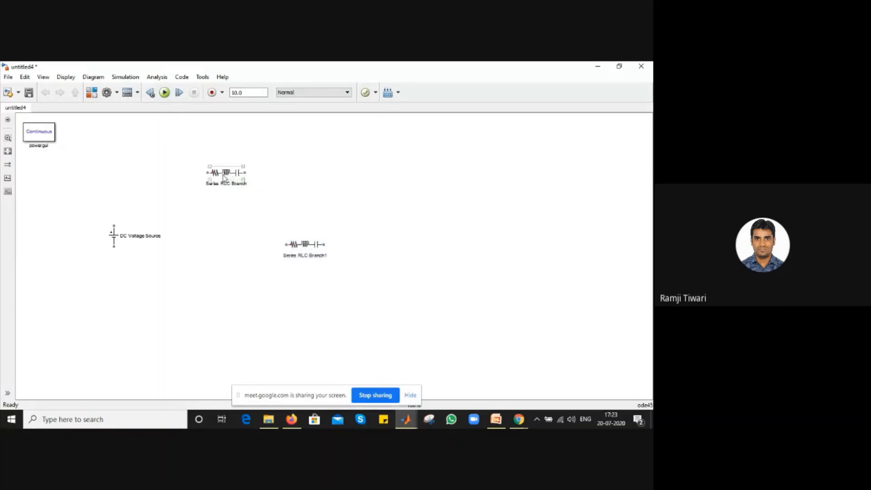
pyautogui.moveTo(223, 177); pyautogui.dragTo(337, 175)
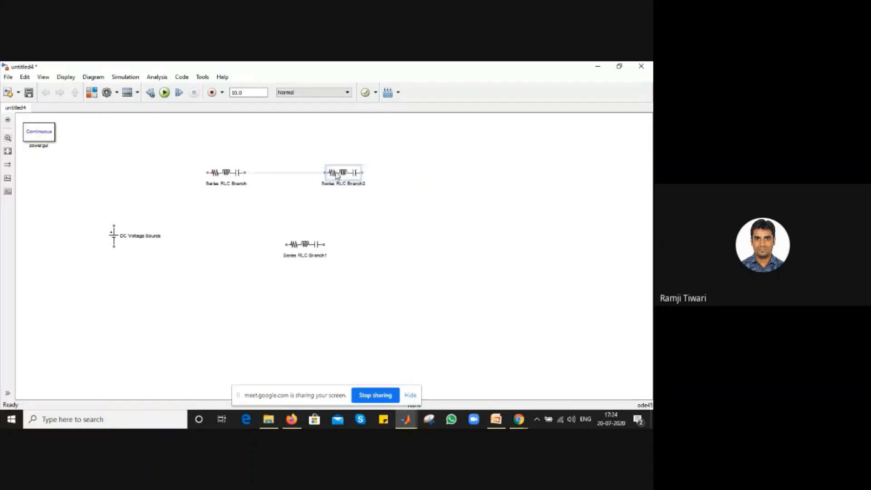
# Set the upper-left Series RLC Branch to branch type R with a resistance of 20 ohms.
pyautogui.moveTo(226, 177); pyautogui.dragTo(226, 182)
pyautogui.doubleClick(226, 181)
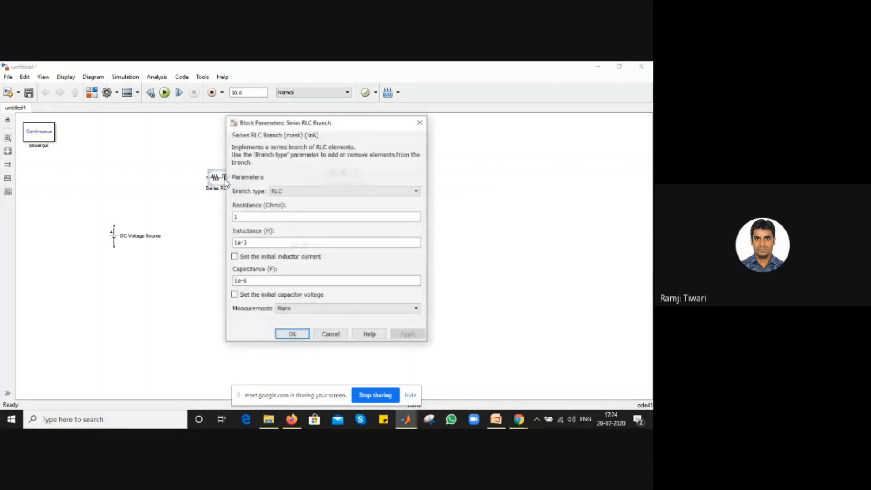
pyautogui.click(283, 192)
pyautogui.click(284, 207)
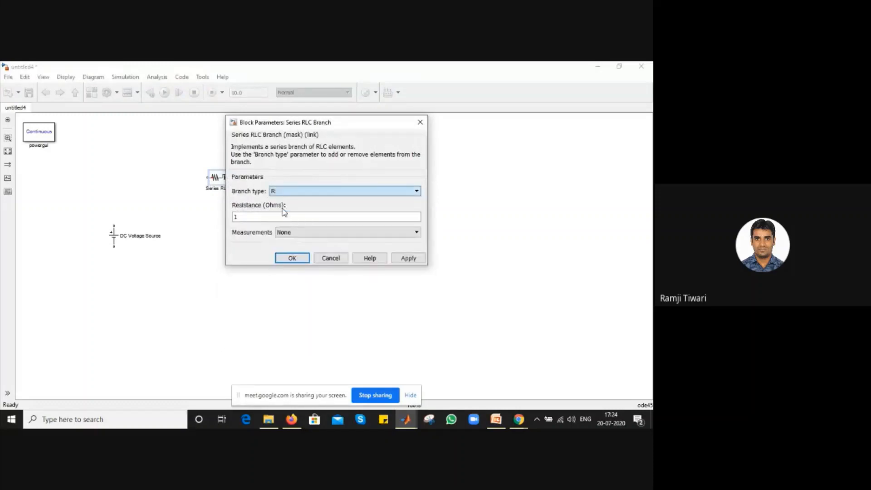
pyautogui.doubleClick(283, 217)
pyautogui.write('20')
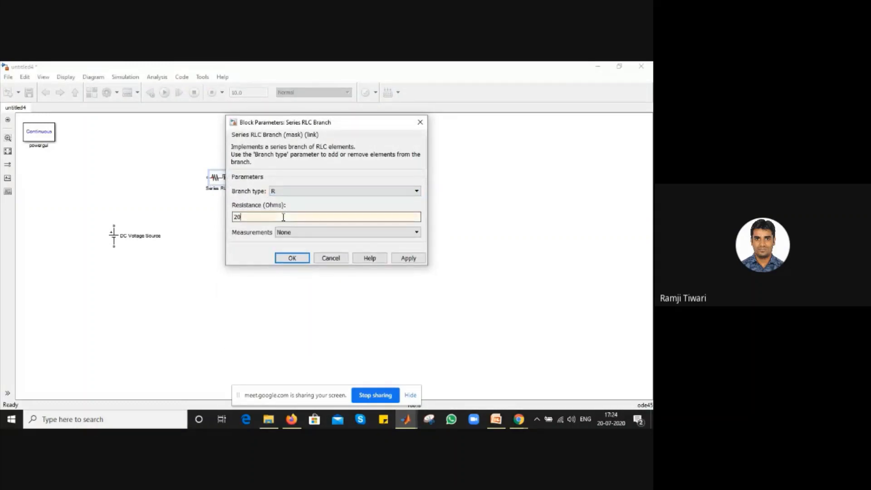
pyautogui.press('Return')
# Set Series RLC Branch2 to branch type R with a resistance of 30 ohms.
pyautogui.doubleClick(344, 173)
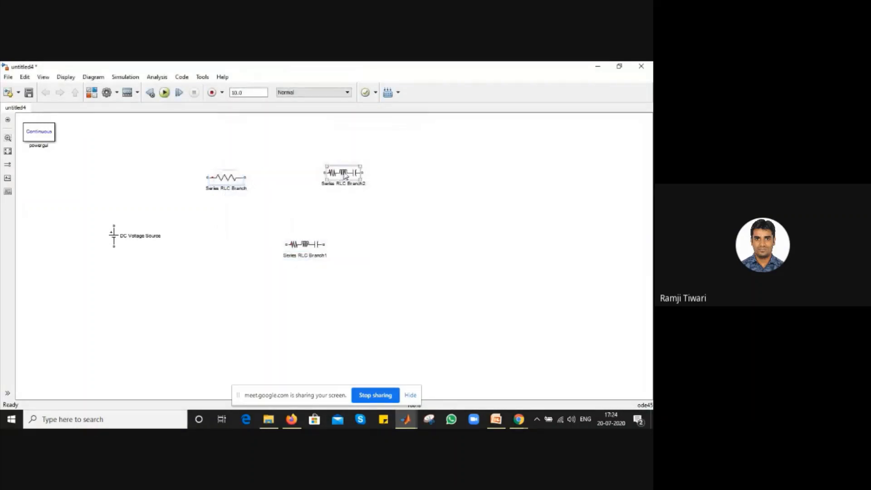
pyautogui.doubleClick(298, 218)
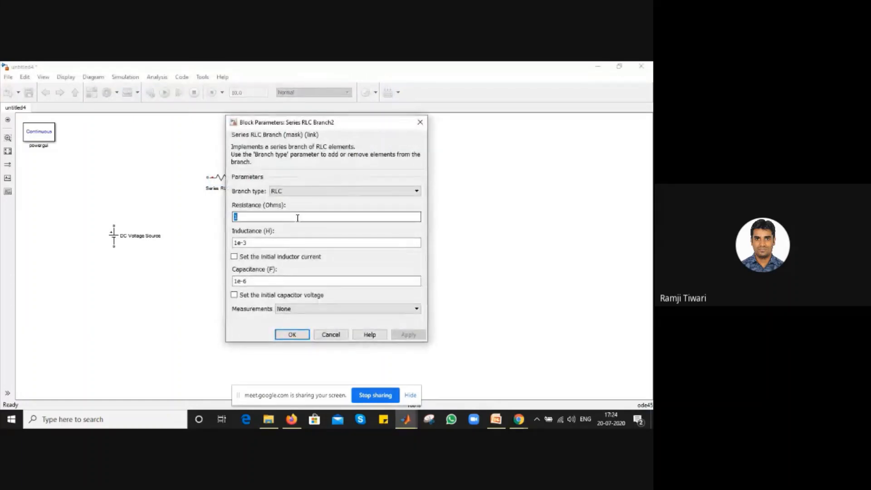
pyautogui.write('30')
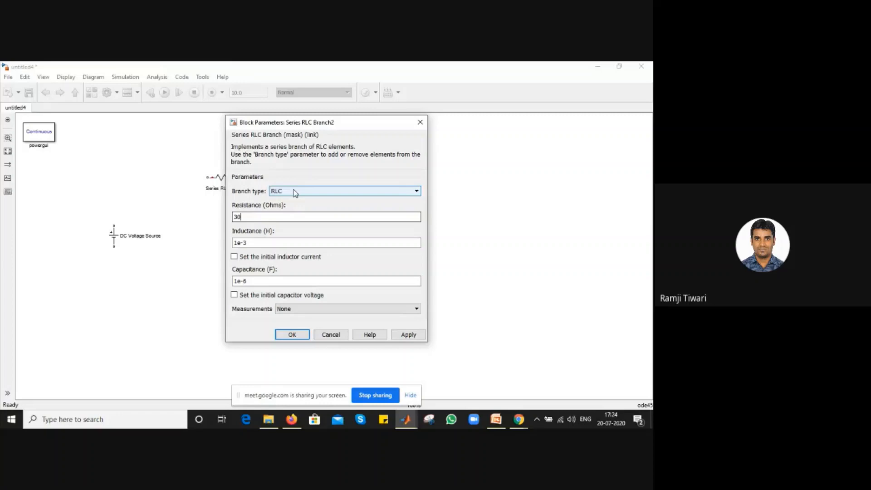
pyautogui.click(294, 190)
pyautogui.click(294, 208)
pyautogui.click(285, 258)
# Set Series RLC Branch1 to branch type R with a resistance of 40 ohms.
pyautogui.doubleClick(300, 245)
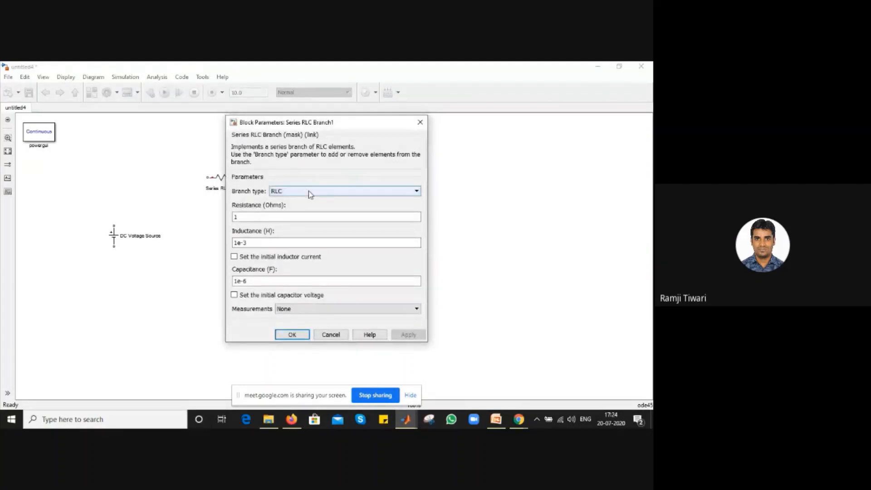
pyautogui.click(309, 191)
pyautogui.click(308, 208)
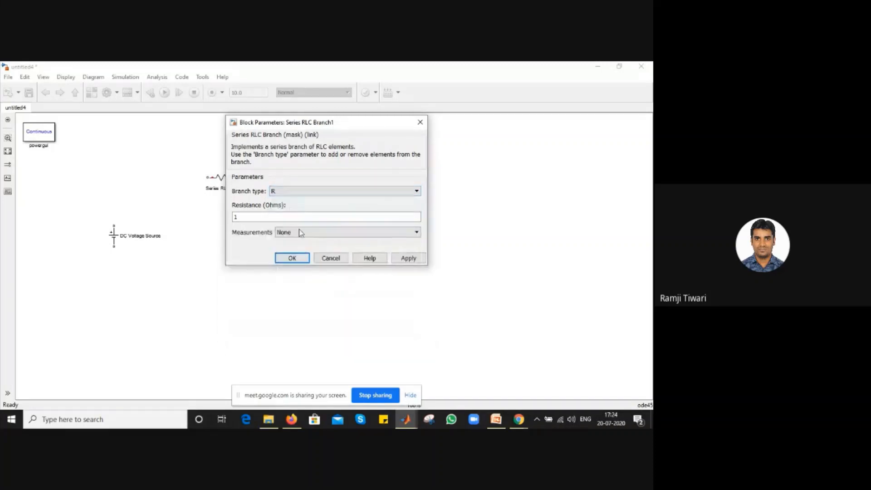
pyautogui.doubleClick(290, 216)
pyautogui.write('10')
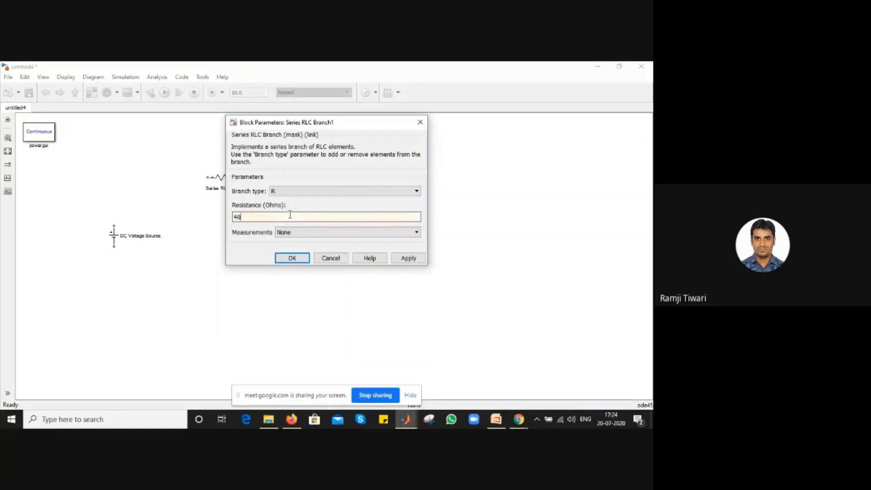
pyautogui.press('Return')
# Rotate Series RLC Branch1 to vertical and reposition the three resistors as the two series arms and middle shunt of a T-shaped circuit.
pyautogui.moveTo(310, 245); pyautogui.dragTo(299, 239)
pyautogui.hotkey('ctrl', 'r')
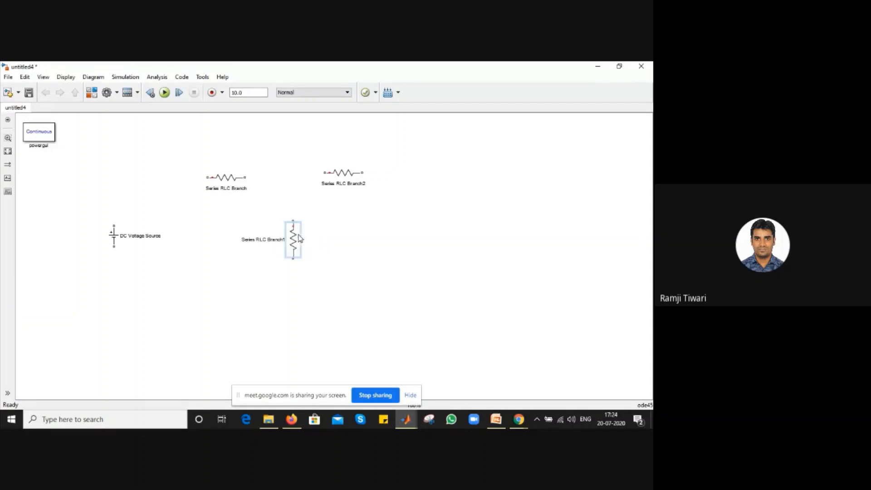
pyautogui.click(226, 178)
pyautogui.moveTo(179, 174); pyautogui.dragTo(167, 175)
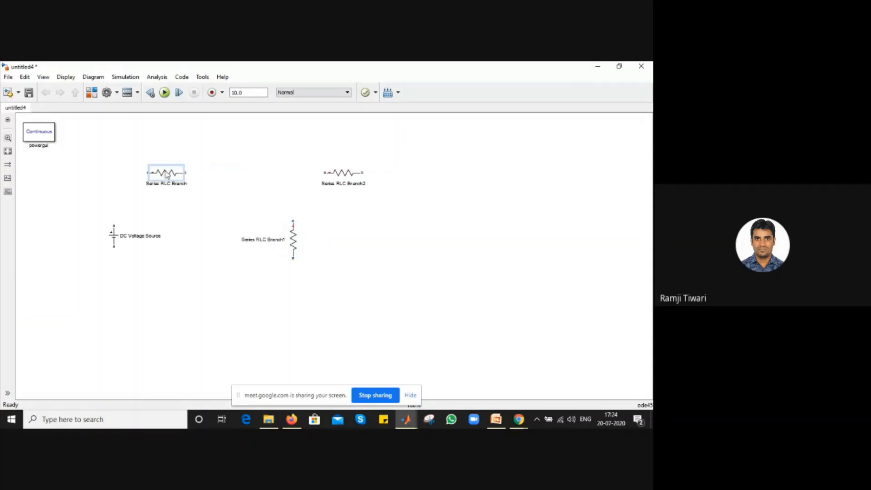
pyautogui.click(330, 177)
pyautogui.moveTo(291, 241); pyautogui.dragTo(270, 229)
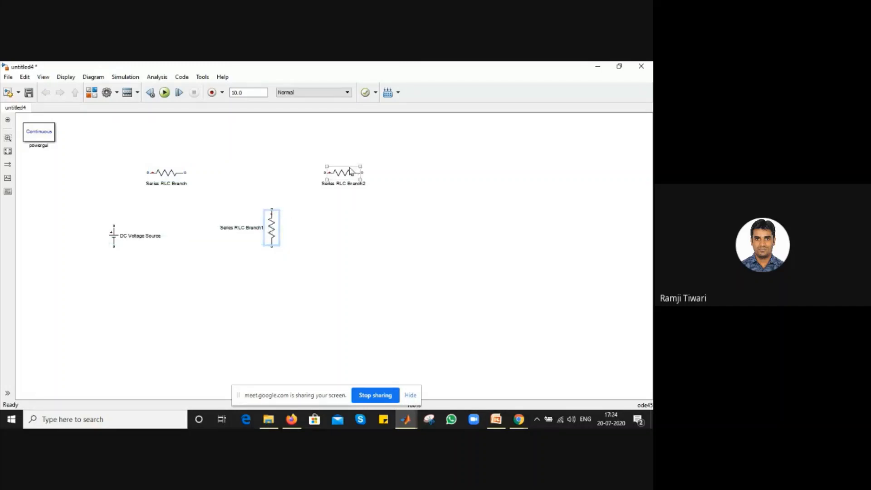
pyautogui.moveTo(350, 173); pyautogui.dragTo(359, 181)
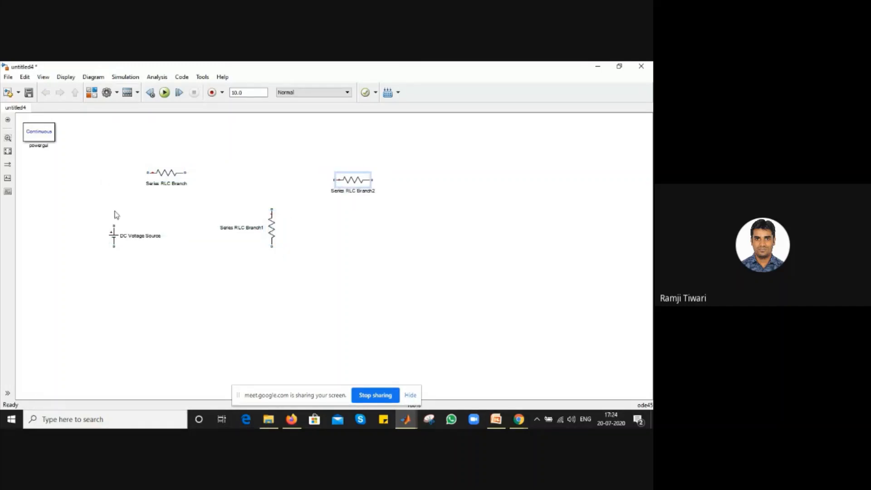
# Wire the DC source, Series RLC Branch and Branch2 into a closed loop, and connect Branch1 as the middle shunt between the upper and lower wires.
pyautogui.moveTo(114, 225)
pyautogui.mouseDown()
pyautogui.moveTo(147, 173)
pyautogui.moveTo(330, 179)
pyautogui.moveTo(403, 200)
pyautogui.moveTo(253, 261)
pyautogui.moveTo(135, 280)
pyautogui.moveTo(114, 248)
pyautogui.mouseUp()
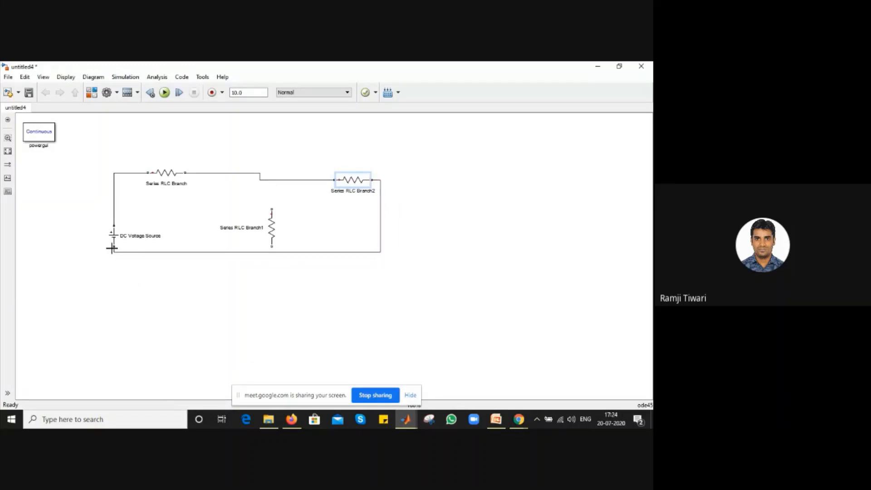
pyautogui.moveTo(272, 209); pyautogui.dragTo(271, 180)
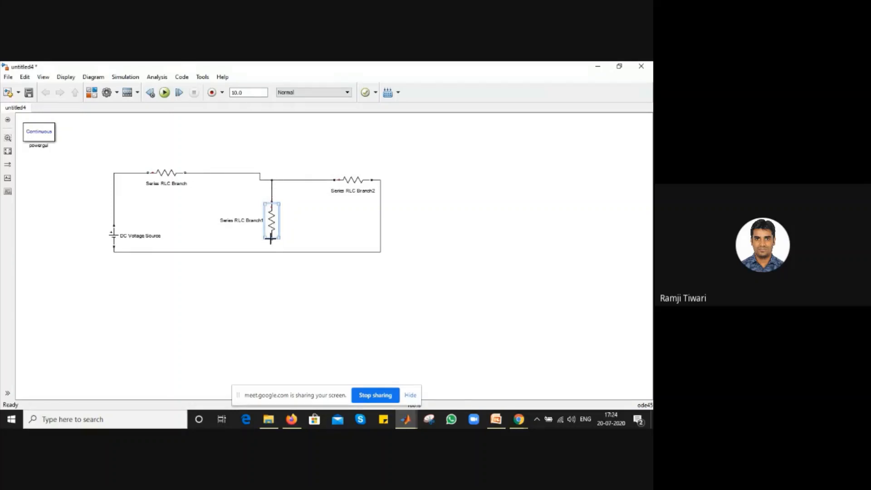
pyautogui.moveTo(272, 239); pyautogui.dragTo(272, 252)
pyautogui.click(473, 206)
# Rename the middle shunt resistor Series RLC Branch1 as "Load Resistance".
pyautogui.doubleClick(244, 221)
pyautogui.click(244, 221)
pyautogui.tripleClick(244, 221)
pyautogui.write('Load Resistance')
pyautogui.click(319, 235)
# Delete the DC Voltage Source from the left branch and join its open wire ends as a short circuit.
pyautogui.click(271, 216)
pyautogui.click(110, 244)
pyautogui.moveTo(118, 238); pyautogui.dragTo(112, 223)
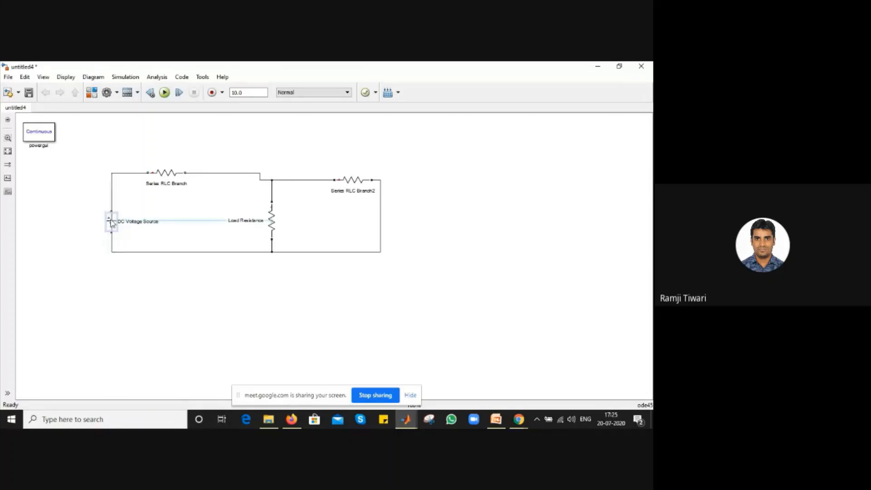
pyautogui.press('Delete')
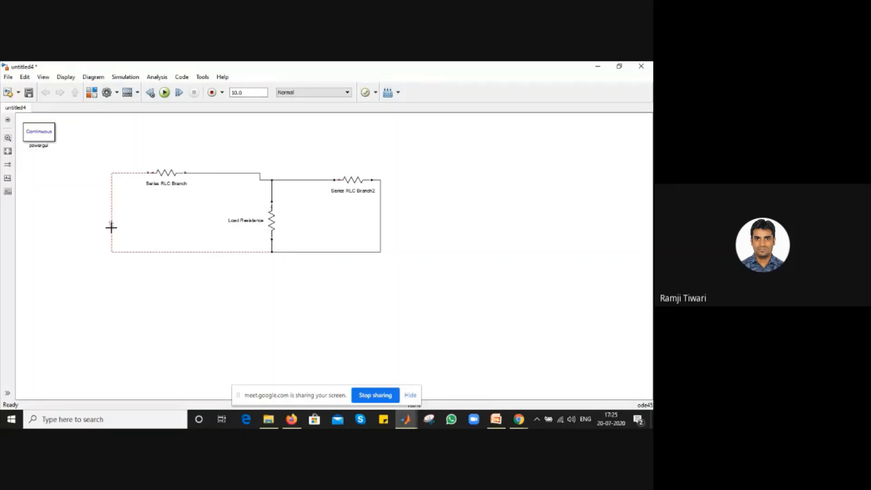
pyautogui.moveTo(111, 226); pyautogui.dragTo(111, 236)
# Delete the Load Resistance block from the middle branch, leaving its two terminals open.
pyautogui.click(274, 214)
pyautogui.moveTo(274, 215); pyautogui.dragTo(275, 215)
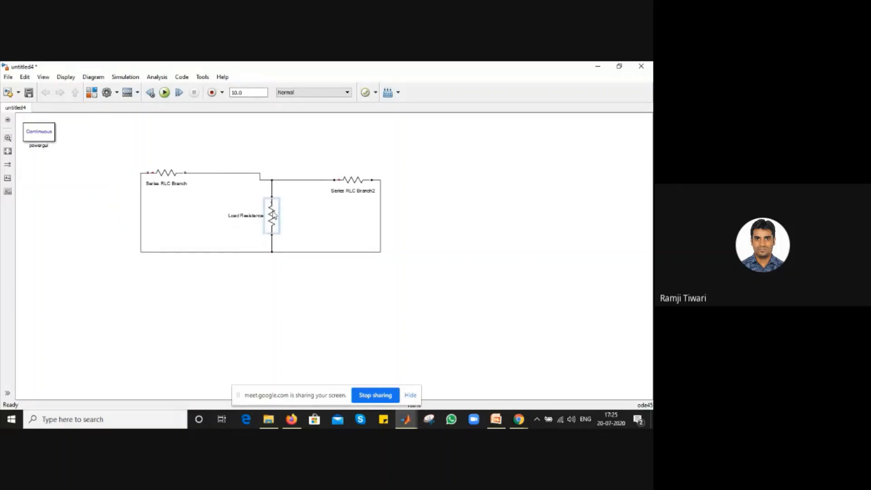
pyautogui.press('Delete')
# Search the block library for "Dc voltage source" and add the SimPowerSystems DC Voltage Source to the untitled4 model.
pyautogui.click(92, 93)
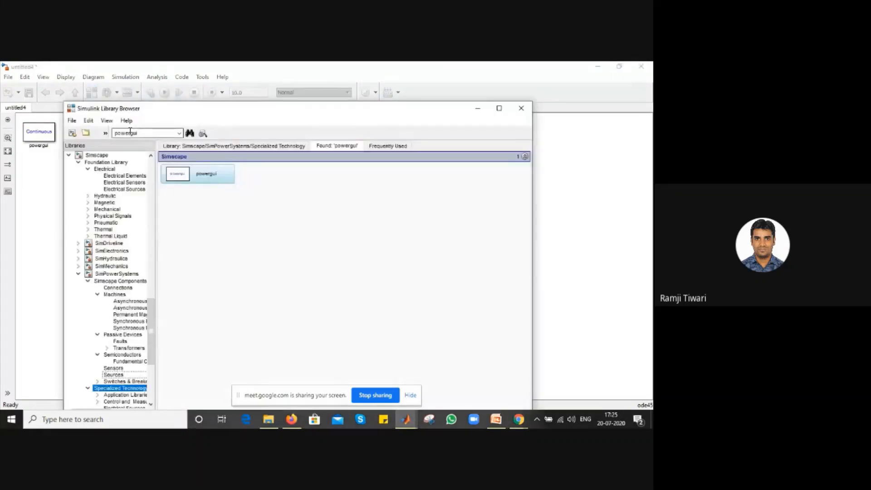
pyautogui.doubleClick(131, 132)
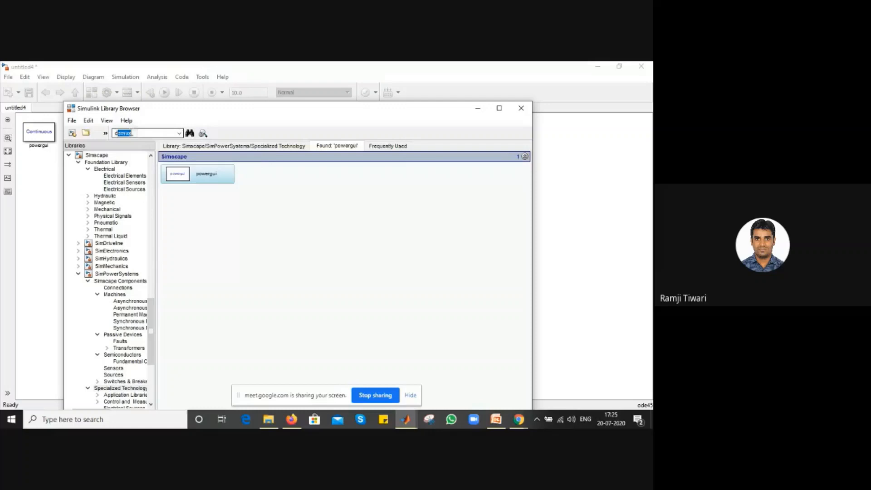
pyautogui.write('dc voltage source')
pyautogui.press('Return')
pyautogui.rightClick(339, 178)
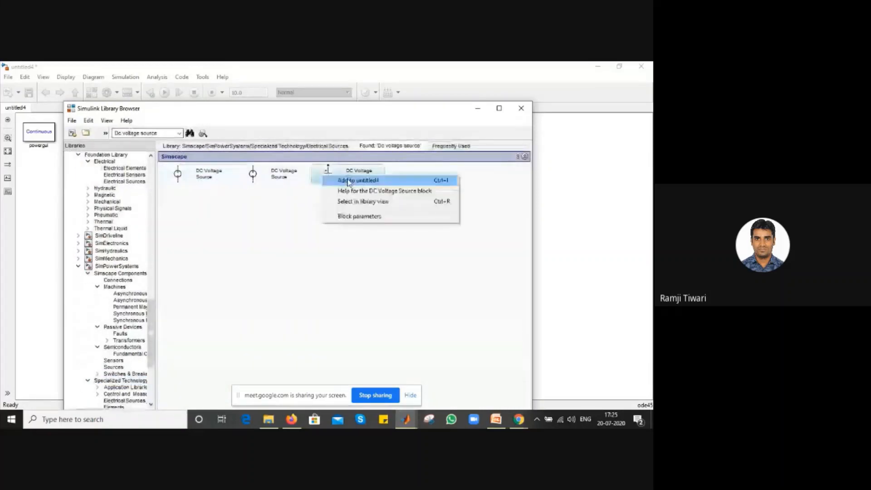
pyautogui.click(348, 180)
pyautogui.click(478, 110)
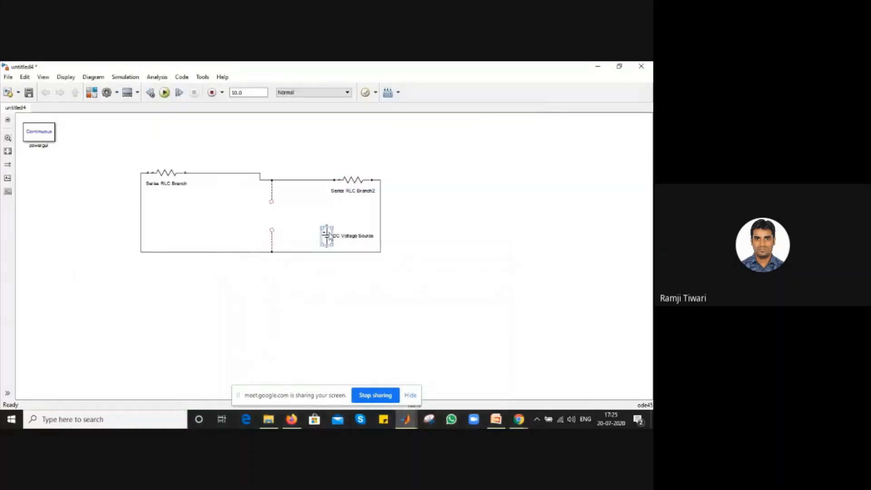
# Place the DC Voltage Source on the lower open terminal of the middle branch and set its amplitude to 1 V.
pyautogui.moveTo(327, 236); pyautogui.dragTo(275, 233)
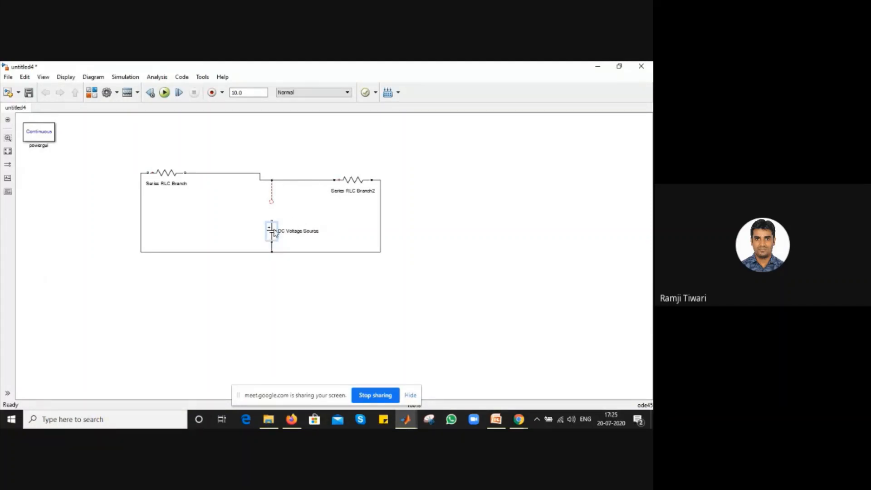
pyautogui.doubleClick(274, 232)
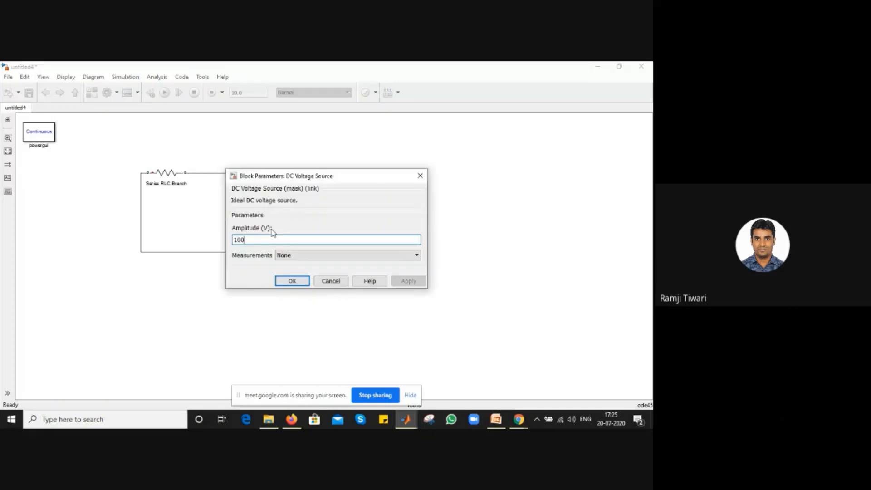
pyautogui.doubleClick(267, 240)
pyautogui.write('1')
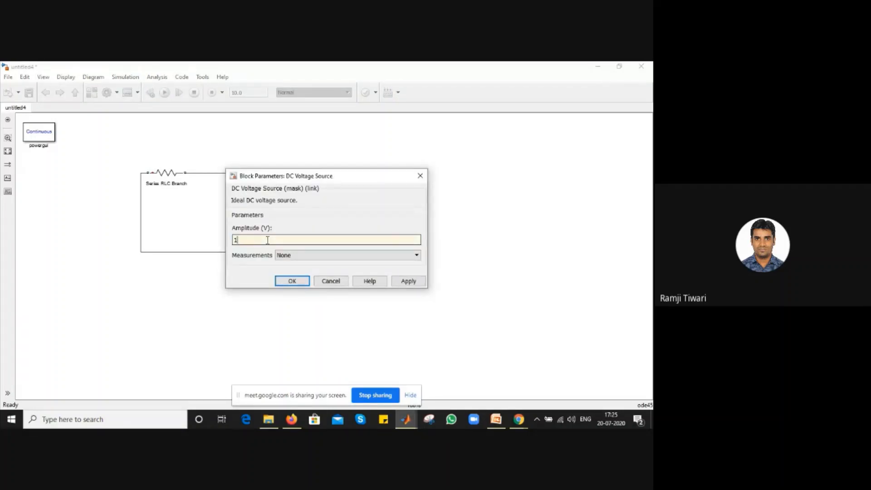
pyautogui.click(420, 283)
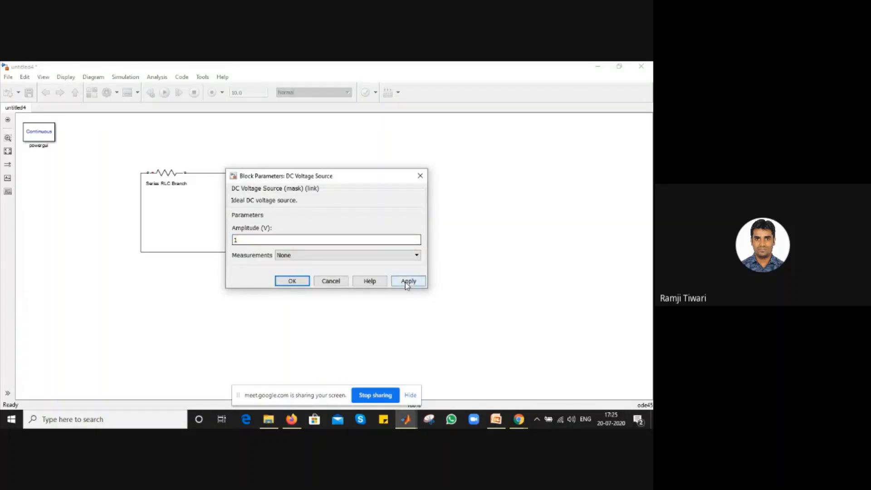
pyautogui.click(292, 281)
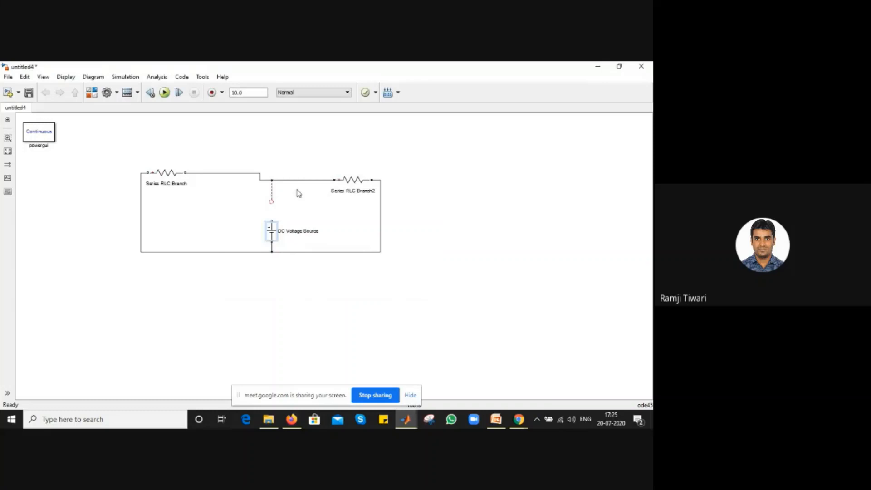
# Search the block library for "current measurement" and add the Current Measurement block to the untitled4 model.
pyautogui.click(271, 199)
pyautogui.click(91, 92)
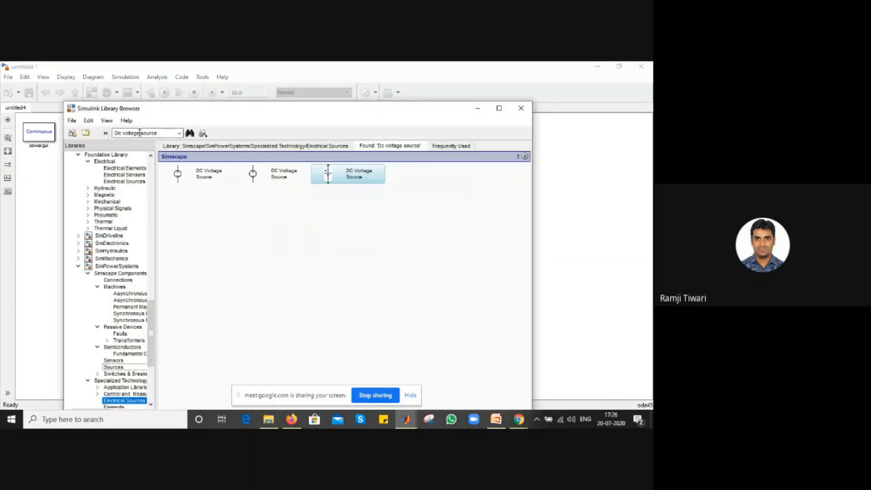
pyautogui.click(140, 132)
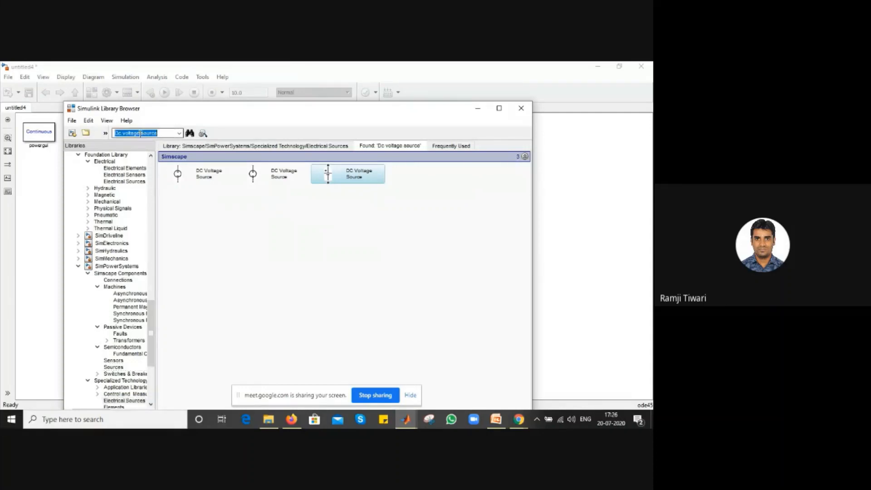
pyautogui.write('current measurement')
pyautogui.press('Return')
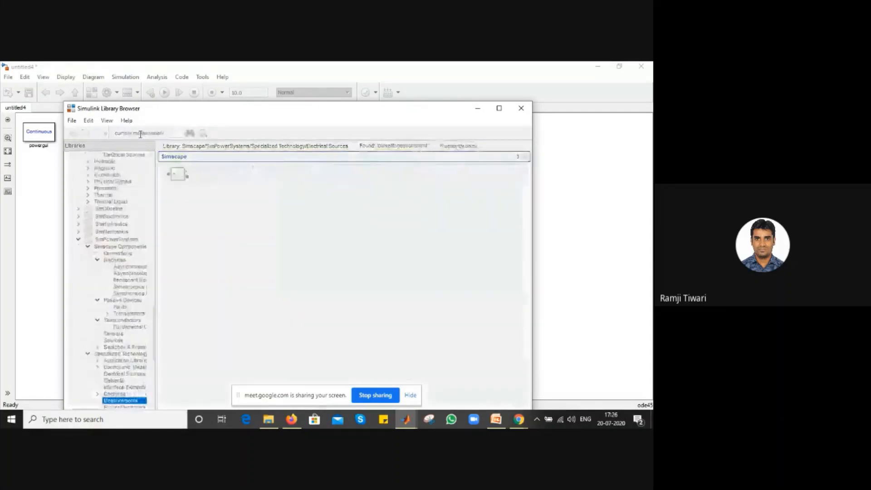
pyautogui.rightClick(192, 180)
pyautogui.click(192, 181)
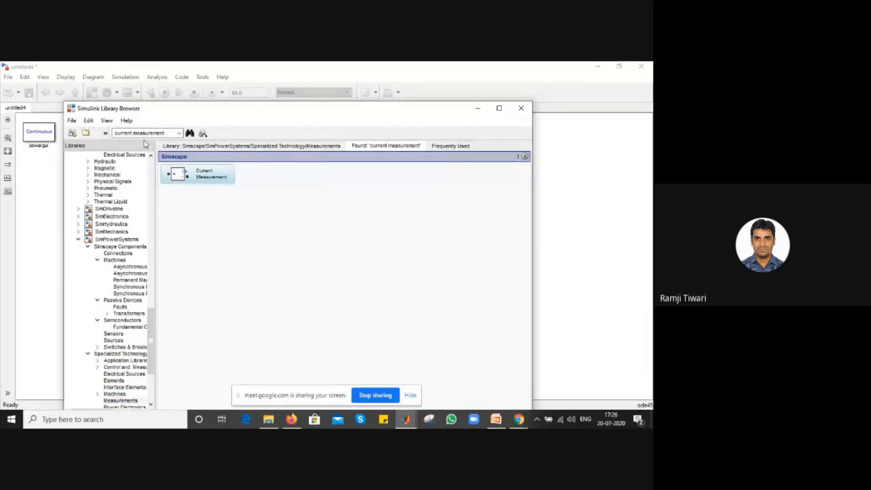
# Search the block library for "voltage" and add the SimPowerSystems Voltage Measurement block to the untitled4 model.
pyautogui.click(143, 133)
pyautogui.write('voltage')
pyautogui.press('Return')
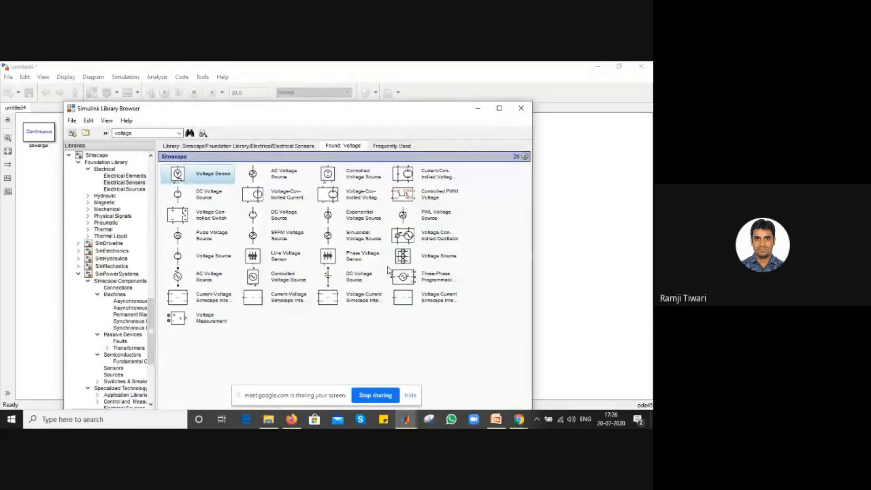
pyautogui.click(212, 320)
pyautogui.rightClick(213, 321)
pyautogui.click(209, 324)
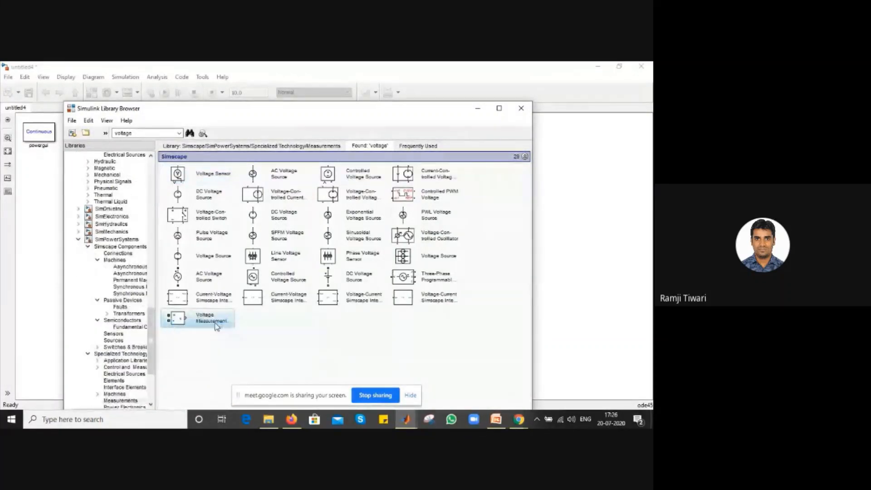
# Wire the Voltage Measurement across the upper and lower wires and insert the rotated Current Measurement above the DC Voltage Source.
pyautogui.click(477, 108)
pyautogui.moveTo(329, 235); pyautogui.dragTo(224, 173)
pyautogui.moveTo(228, 213); pyautogui.dragTo(209, 251)
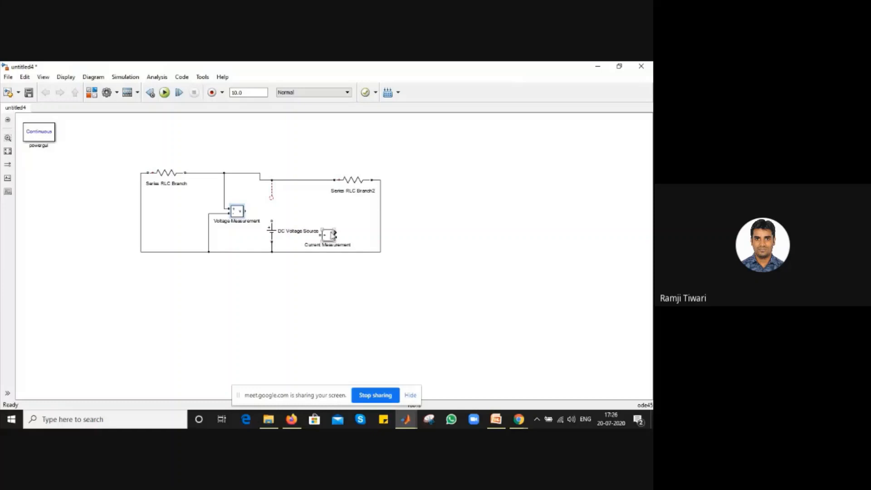
pyautogui.moveTo(329, 235)
pyautogui.mouseDown()
pyautogui.moveTo(314, 205)
pyautogui.moveTo(270, 206)
pyautogui.moveTo(272, 220)
pyautogui.moveTo(272, 194)
pyautogui.mouseUp()
pyautogui.hotkey('ctrl', 'r')
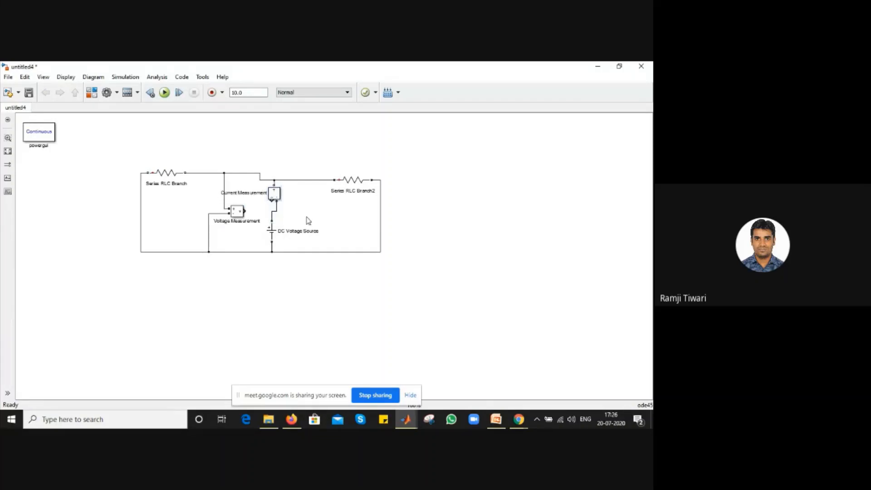
# Search the block library for "display" and add the Simulink Display block to the untitled4 model.
pyautogui.click(91, 95)
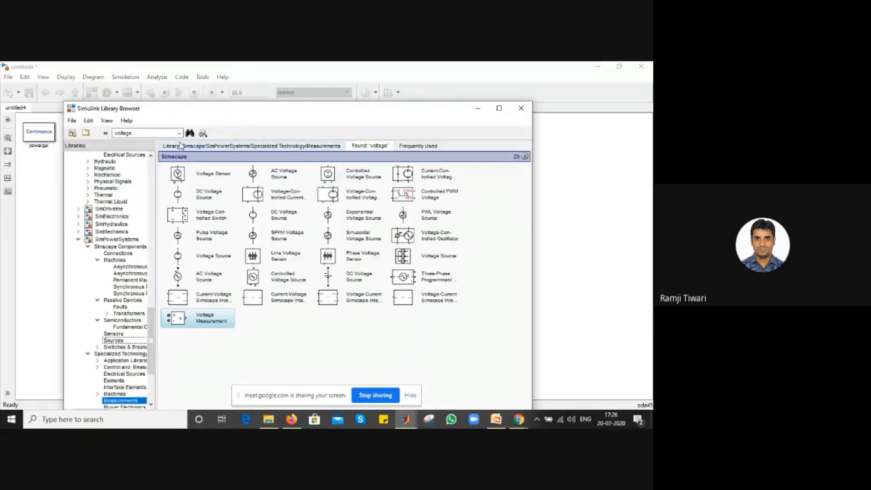
pyautogui.doubleClick(153, 133)
pyautogui.write('display')
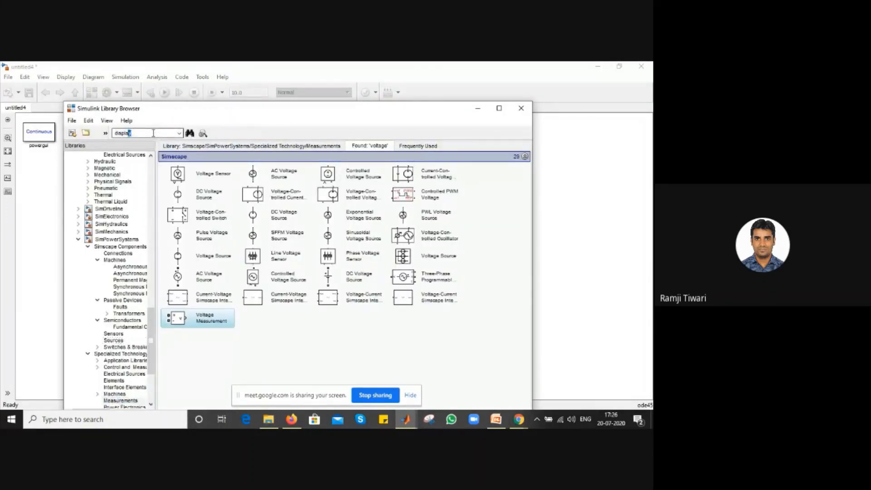
pyautogui.press('Return')
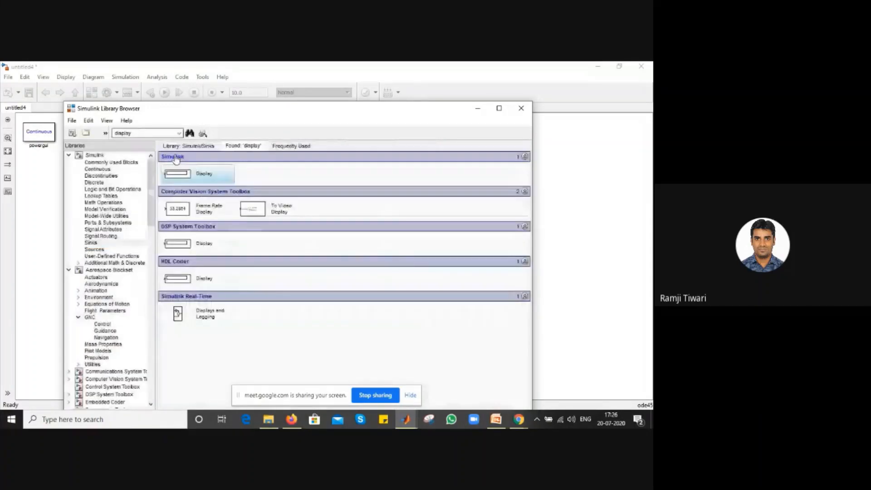
pyautogui.rightClick(184, 175)
pyautogui.click(191, 181)
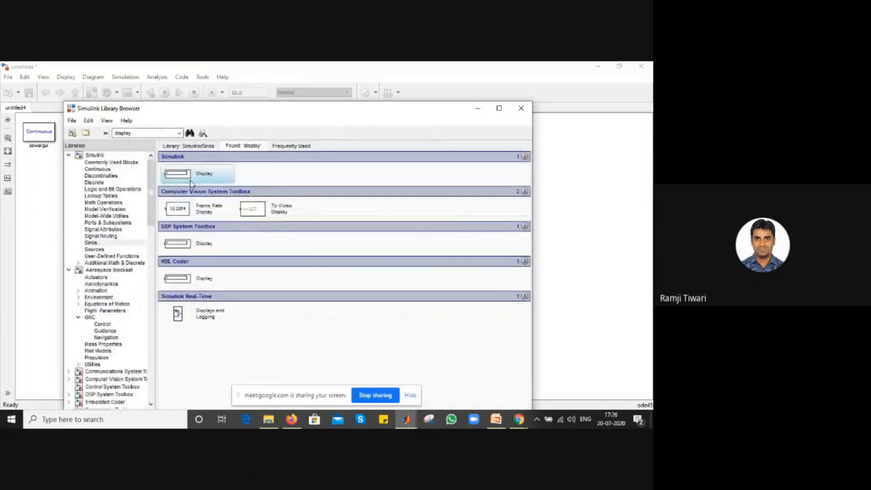
pyautogui.doubleClick(144, 133)
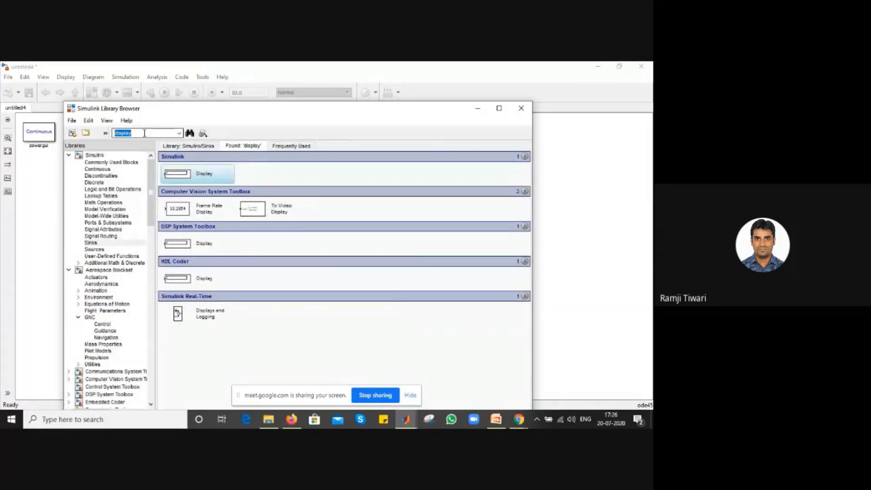
pyautogui.click(478, 108)
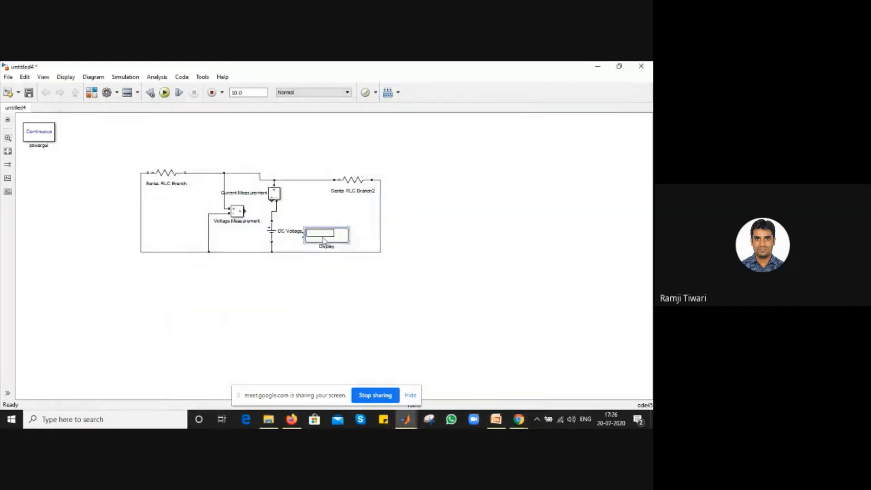
# Duplicate the Display, connect one to the Current Measurement above the circuit and the other to the Voltage Measurement below it.
pyautogui.moveTo(324, 240); pyautogui.dragTo(352, 243)
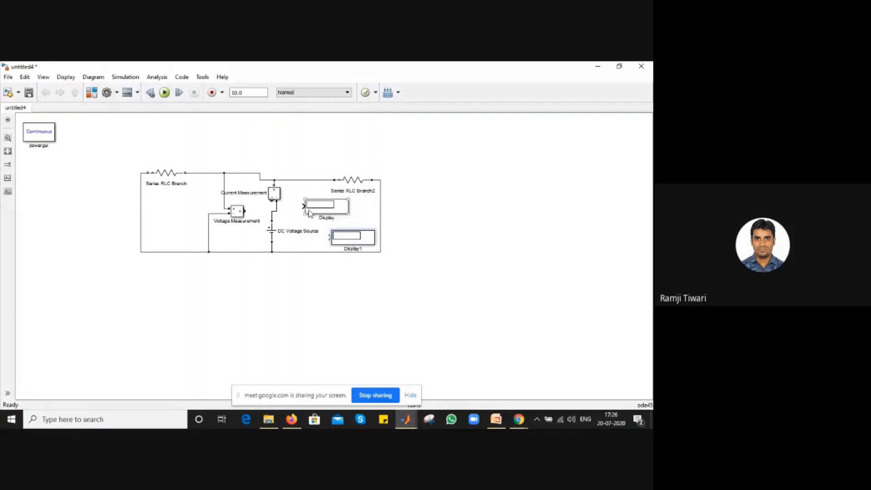
pyautogui.moveTo(304, 207); pyautogui.dragTo(276, 199)
pyautogui.moveTo(330, 236)
pyautogui.mouseDown()
pyautogui.moveTo(240, 211)
pyautogui.moveTo(246, 217)
pyautogui.mouseUp()
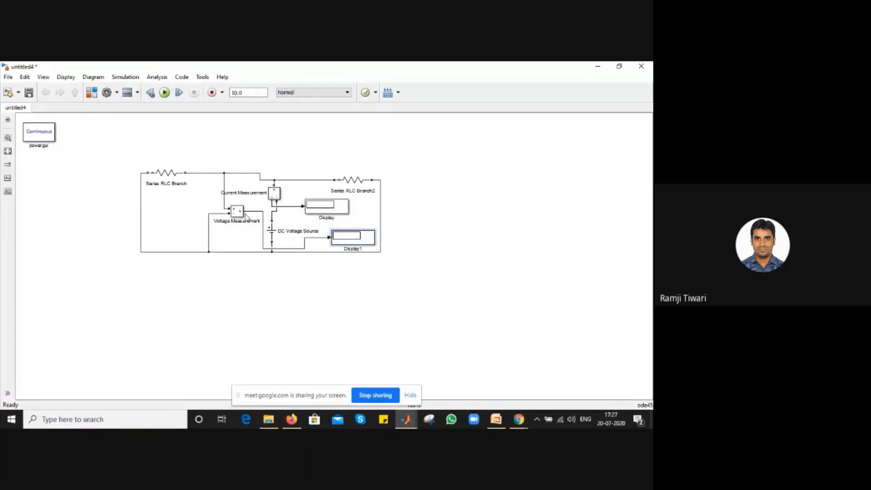
pyautogui.moveTo(344, 244); pyautogui.dragTo(245, 292)
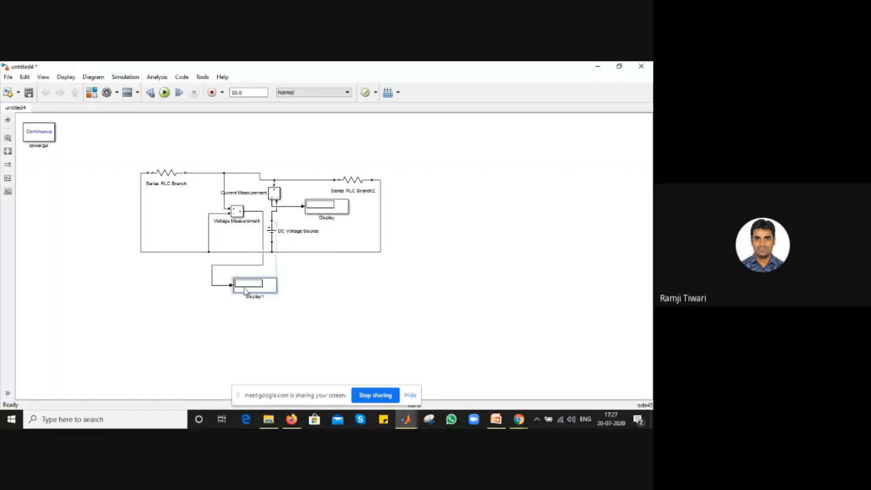
pyautogui.click(327, 209)
pyautogui.moveTo(327, 212); pyautogui.dragTo(313, 167)
pyautogui.click(380, 150)
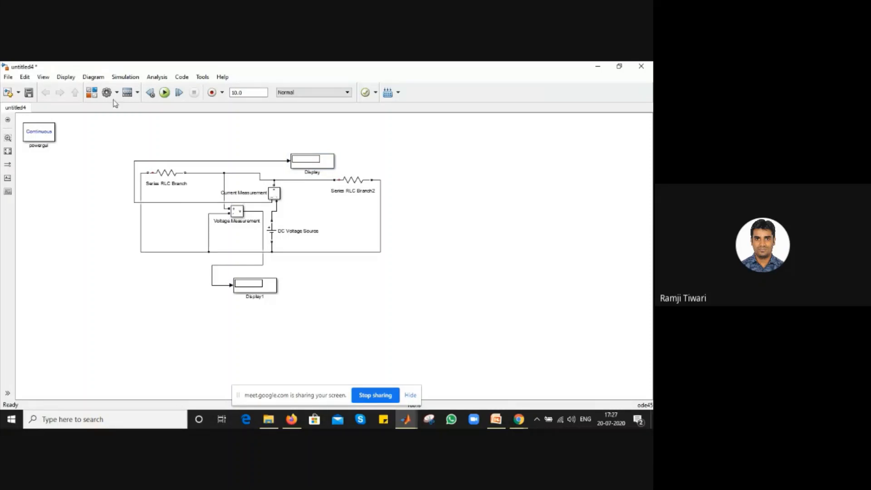
# Search the block library for "divide" and add the Simulink Divide block to the untitled4 model.
pyautogui.click(93, 93)
pyautogui.doubleClick(141, 132)
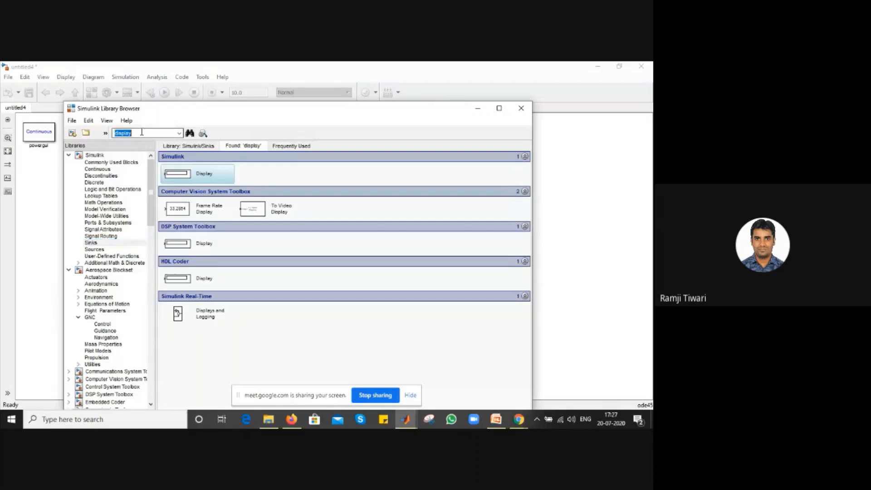
pyautogui.write('divide')
pyautogui.press('Return')
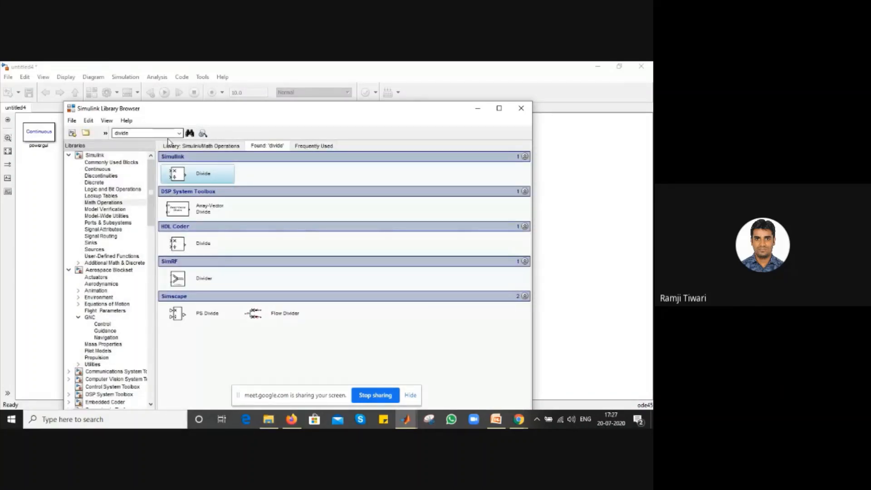
pyautogui.click(478, 108)
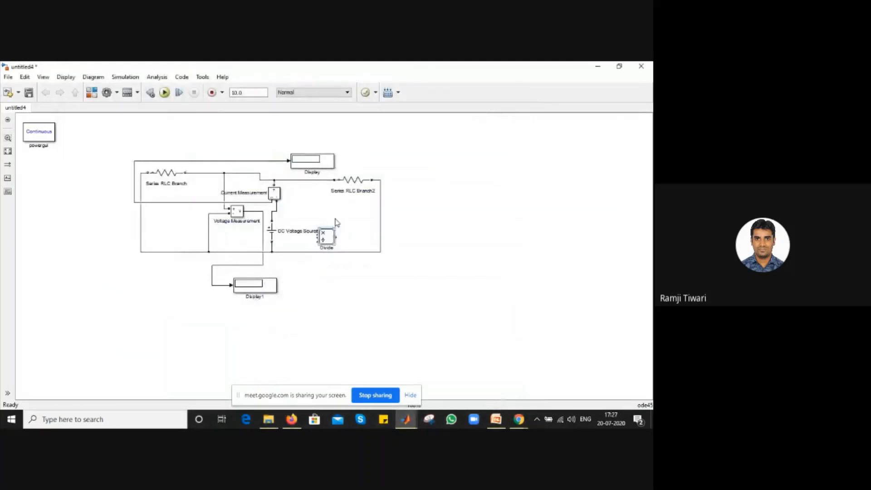
# Connect the voltage signal to the Divide block's multiply input and the current signal to its divide input.
pyautogui.moveTo(327, 236); pyautogui.dragTo(260, 212)
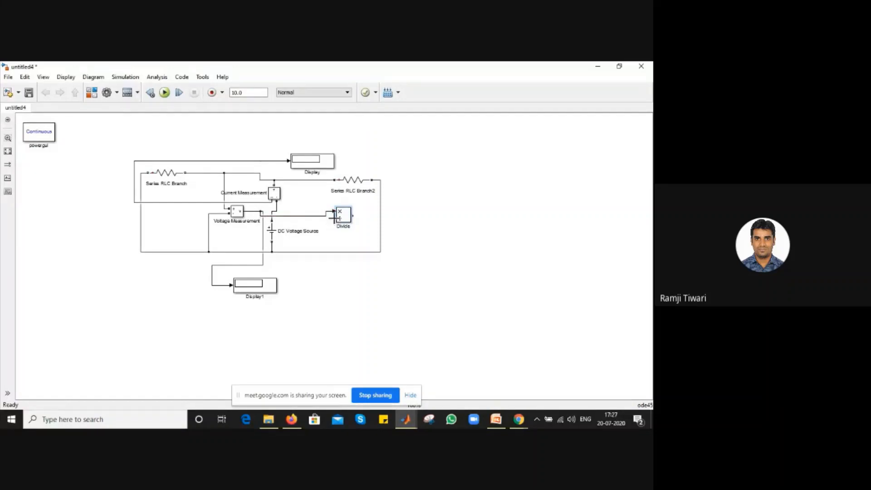
pyautogui.moveTo(335, 219); pyautogui.dragTo(258, 201)
pyautogui.moveTo(340, 217); pyautogui.dragTo(327, 217)
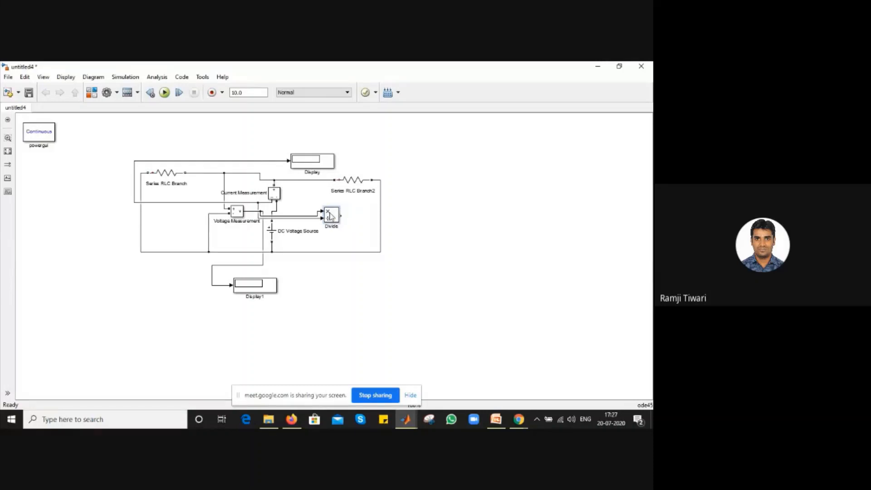
# Copy the voltage display to the circuit's right side, connect it to the Divide output and run the simulation.
pyautogui.click(257, 282)
pyautogui.moveTo(255, 278); pyautogui.dragTo(418, 240)
pyautogui.click(321, 287)
pyautogui.moveTo(256, 295); pyautogui.dragTo(339, 217)
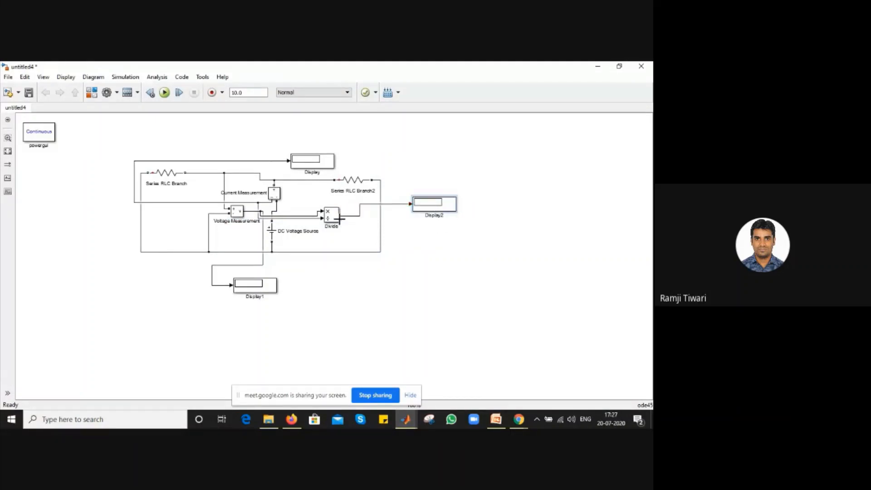
pyautogui.click(165, 93)
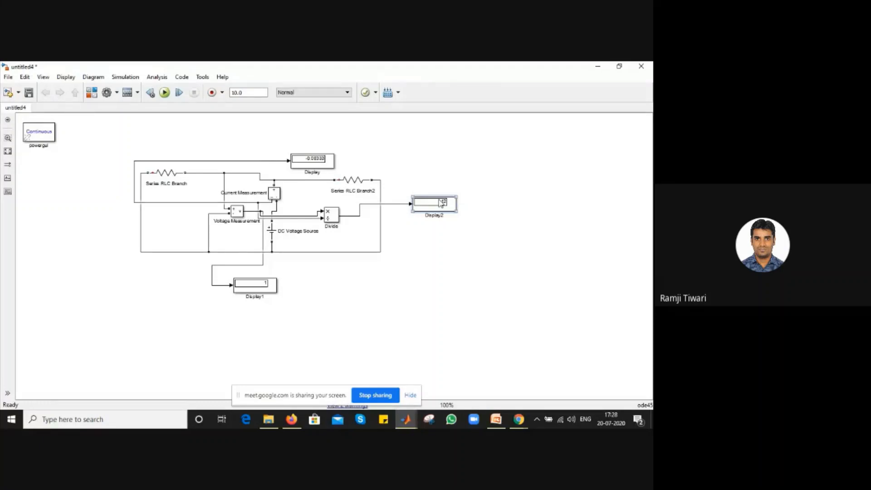
# Delete the DC Voltage Source from the middle branch and join the Current Measurement directly to the lower wire.
pyautogui.click(271, 234)
pyautogui.press('Delete')
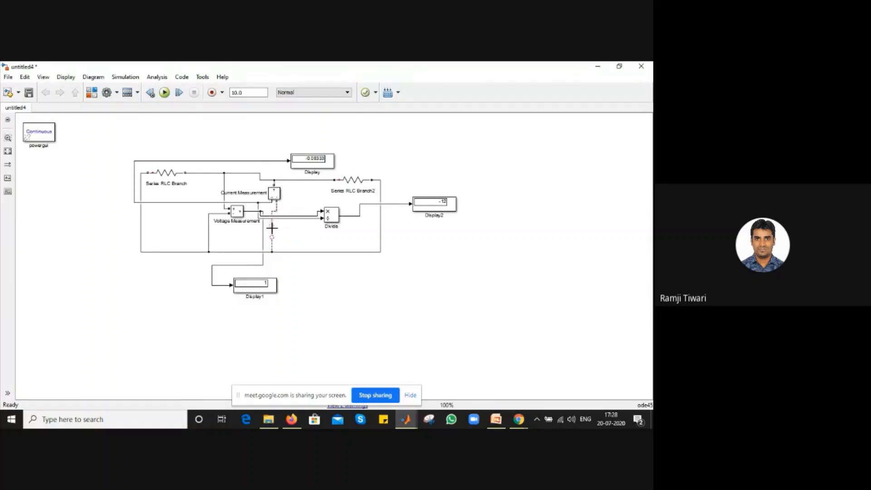
pyautogui.moveTo(272, 236); pyautogui.dragTo(276, 229)
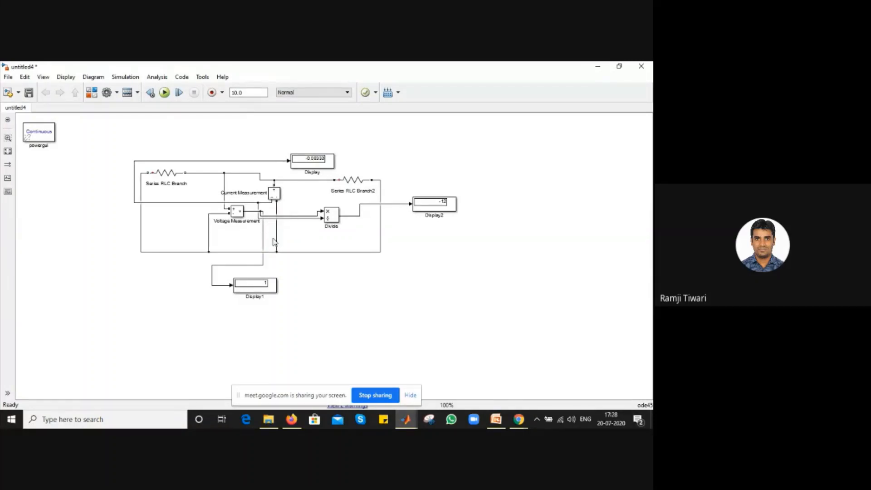
# Run the simulation of the shorted circuit, inspect the reported diagnostic and close the Diagnostic Viewer.
pyautogui.click(166, 92)
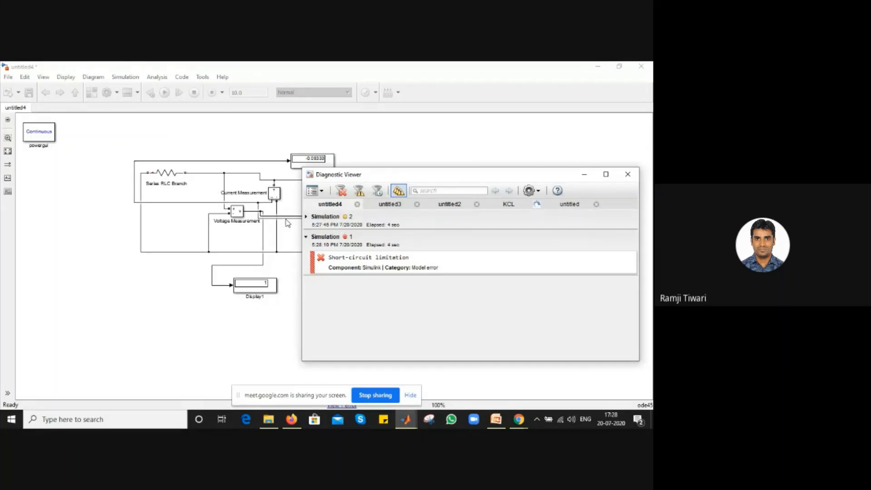
pyautogui.click(388, 274)
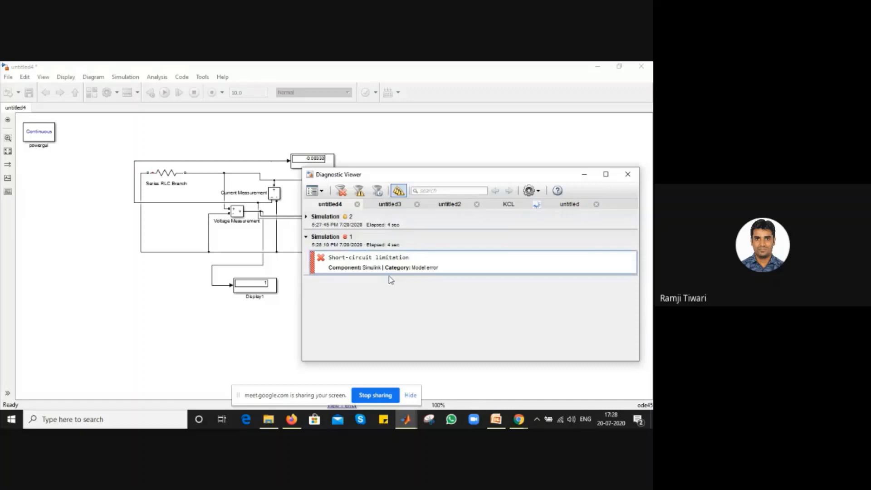
pyautogui.click(628, 175)
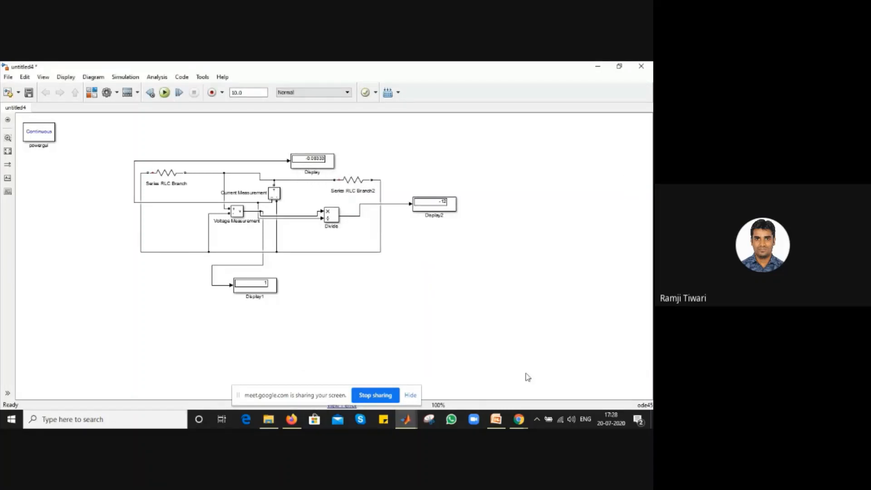
# Switch to the SV_MATLAB_RT.ppt presentation in PowerPoint.
pyautogui.click(405, 422)
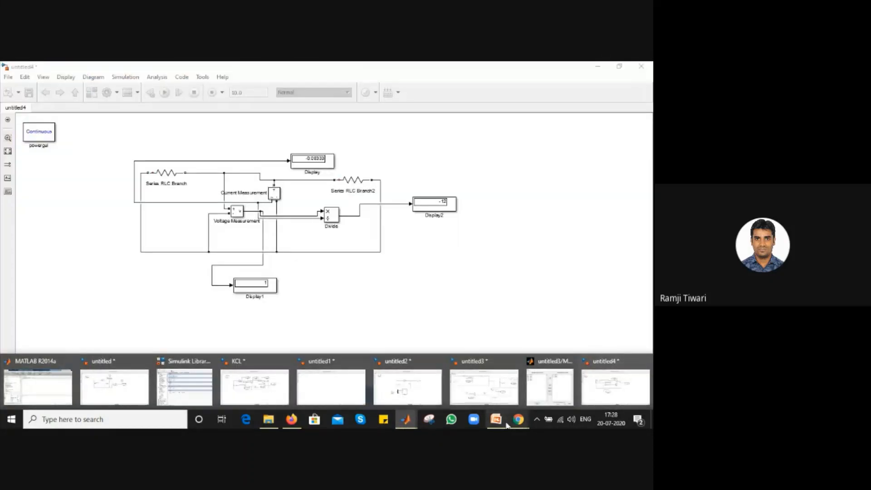
pyautogui.click(499, 422)
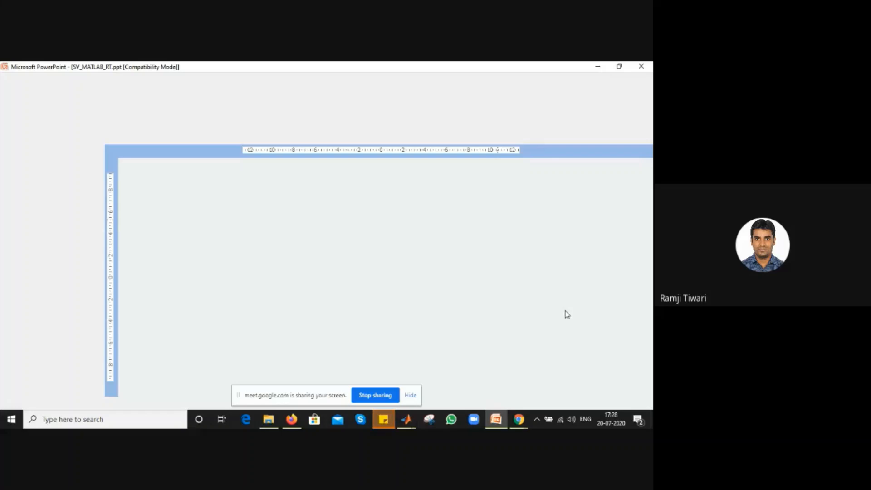
pyautogui.click(501, 420)
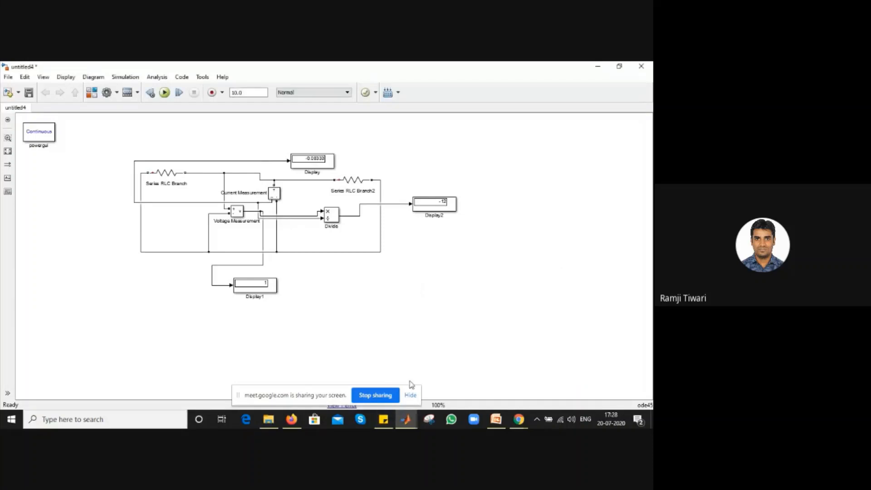
pyautogui.moveTo(497, 419)
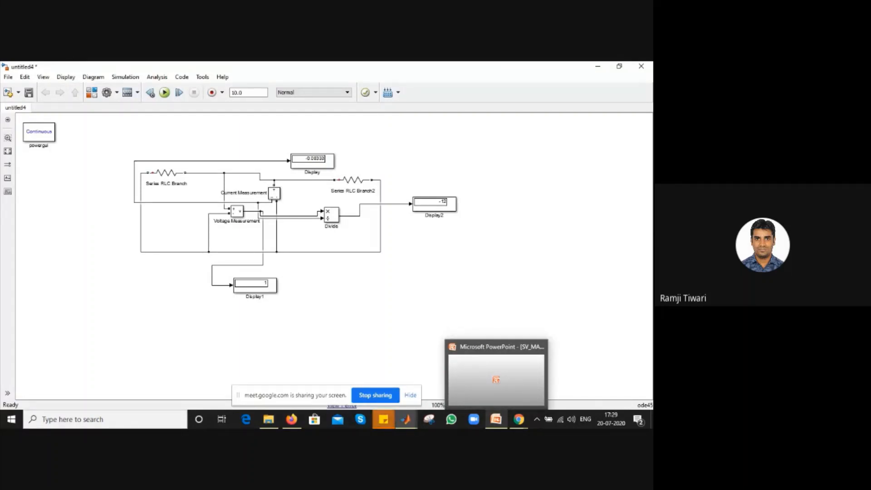
pyautogui.click(508, 382)
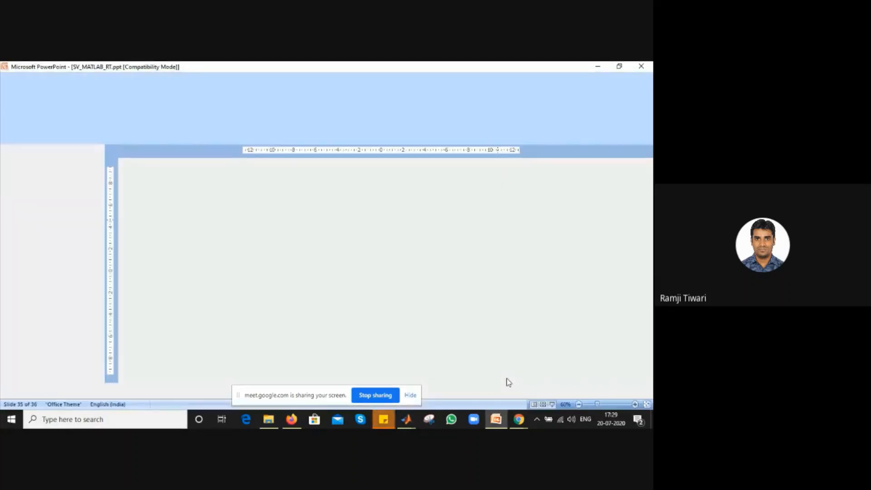
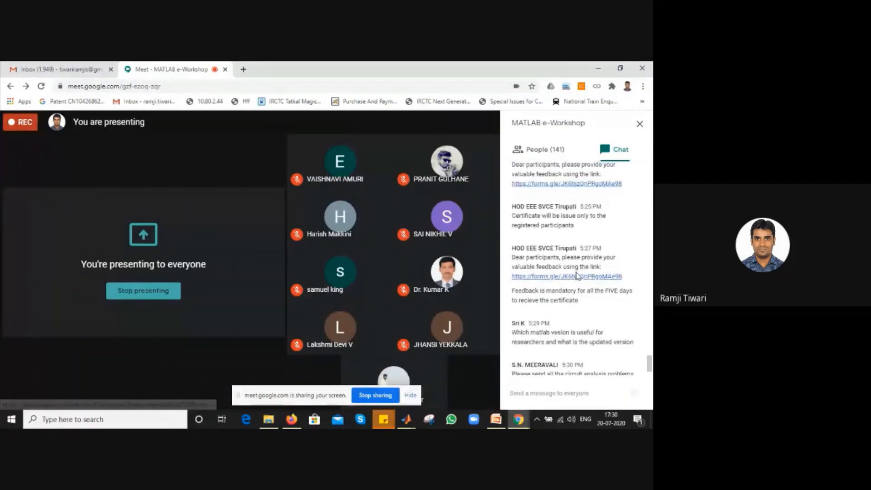
# Read back through the earlier participant messages in the MATLAB e-Workshop meeting chat.
pyautogui.scroll(3, 577, 272)
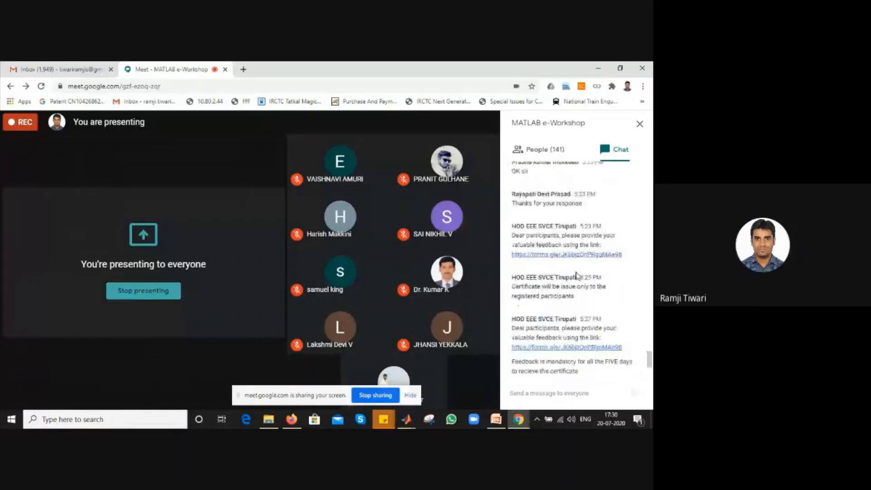
pyautogui.scroll(3, 576, 276)
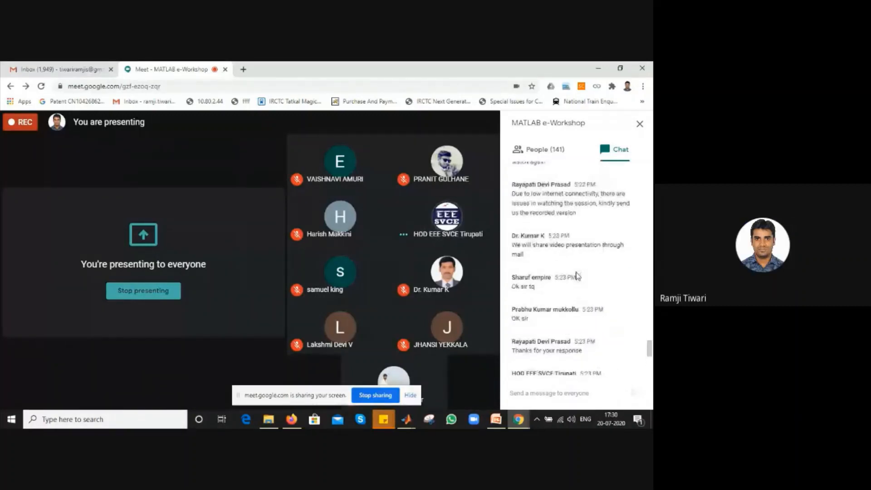
pyautogui.scroll(3, 577, 274)
pyautogui.scroll(1, 577, 272)
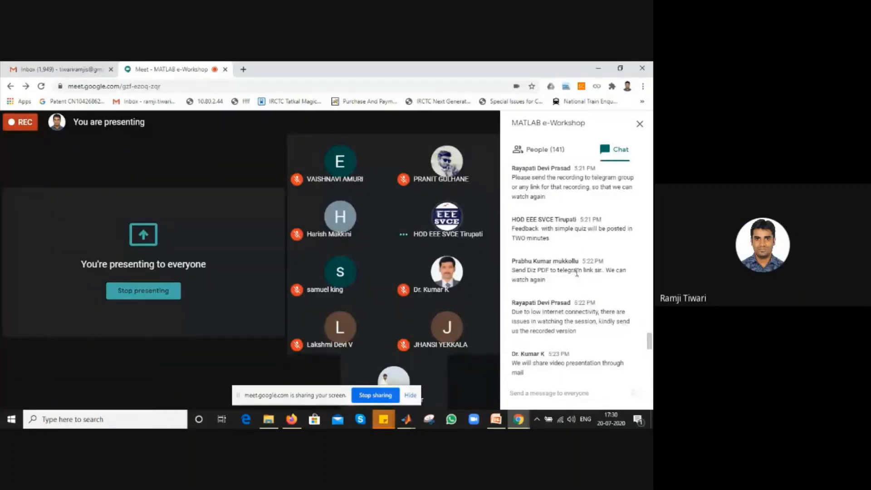
# Read further back in the MATLAB e-Workshop chat to the question about the difference between scope and display.
pyautogui.scroll(1, 576, 272)
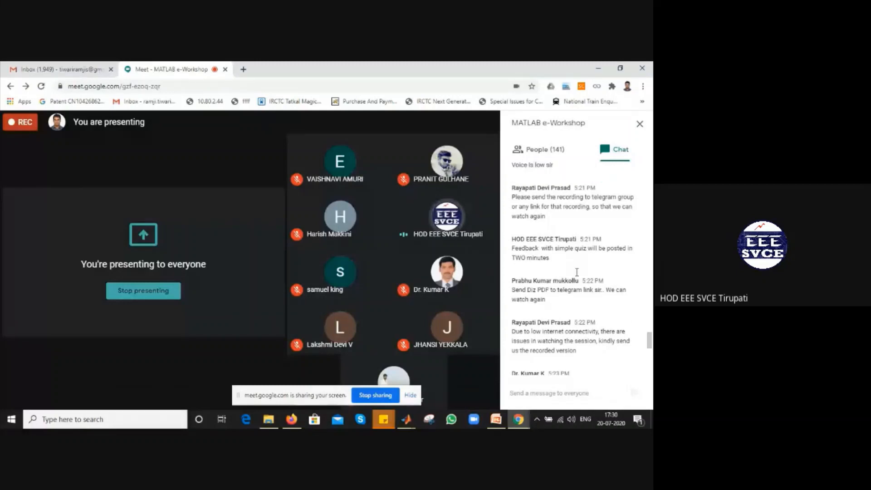
pyautogui.scroll(2, 577, 272)
pyautogui.scroll(1, 577, 276)
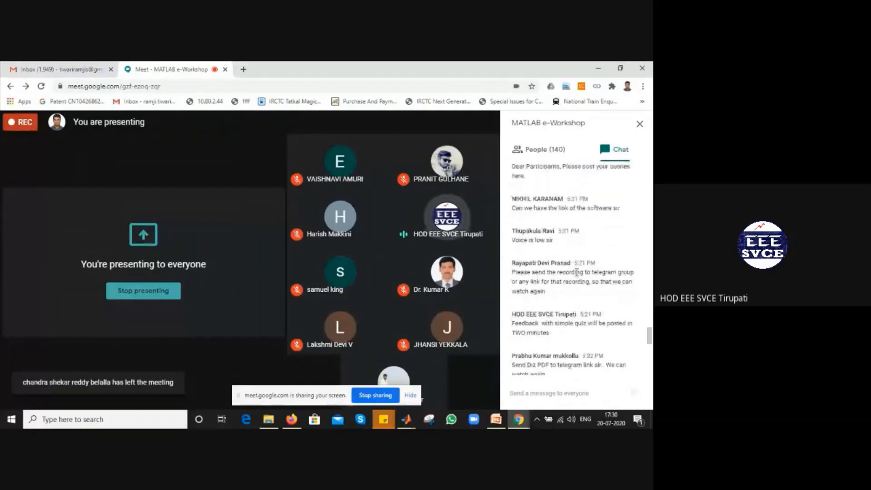
pyautogui.scroll(1, 577, 272)
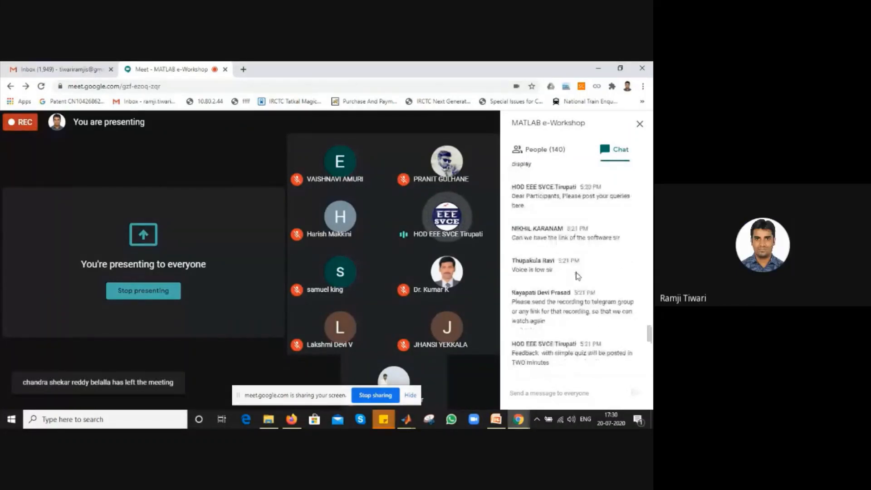
pyautogui.scroll(2, 578, 276)
pyautogui.scroll(1, 577, 275)
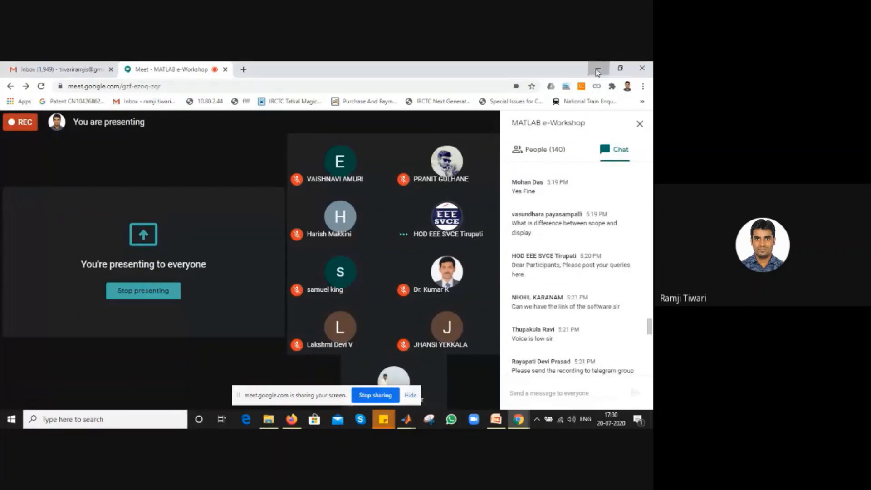
# Switch from the meeting window to the untitled3 model in Simulink.
pyautogui.click(597, 72)
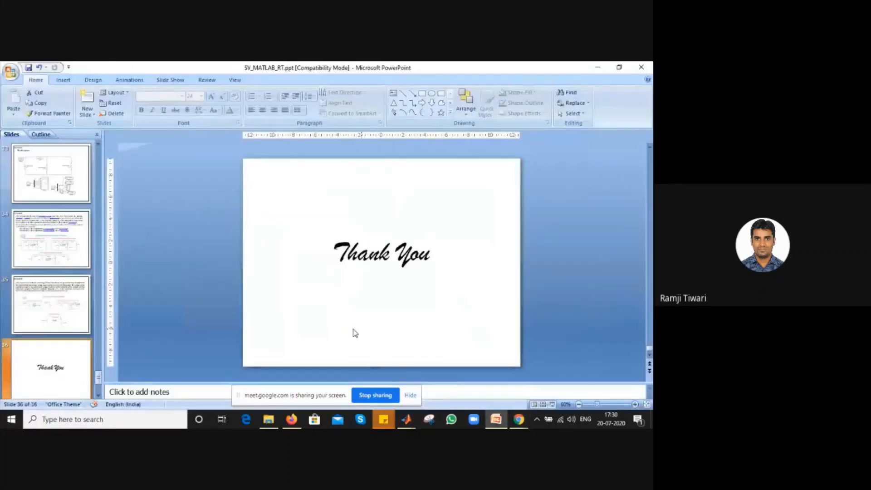
pyautogui.click(407, 420)
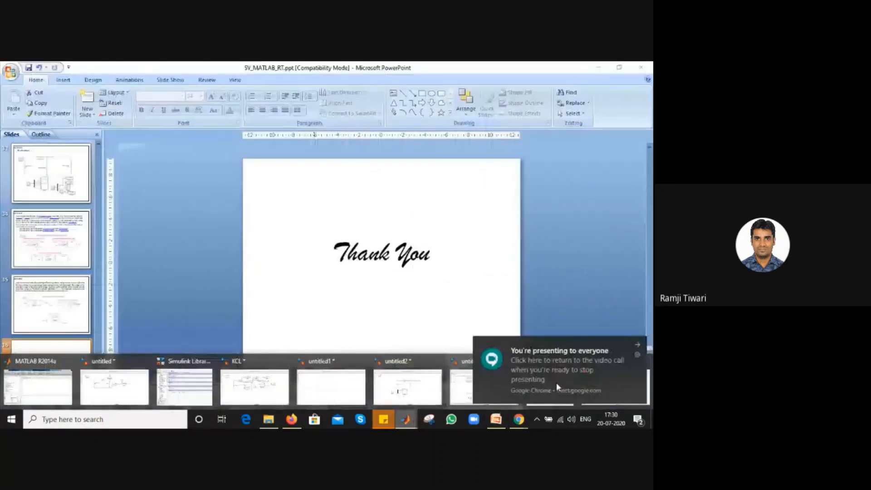
pyautogui.click(461, 380)
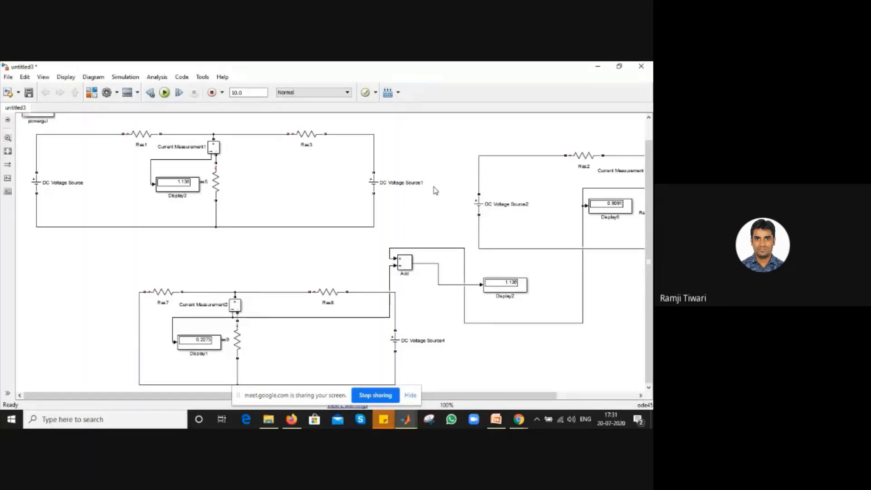
# Add a Scope block from the Simulink library to untitled3 and connect it to the Current Measurement1 signal feeding Display3.
pyautogui.click(175, 188)
pyautogui.click(97, 92)
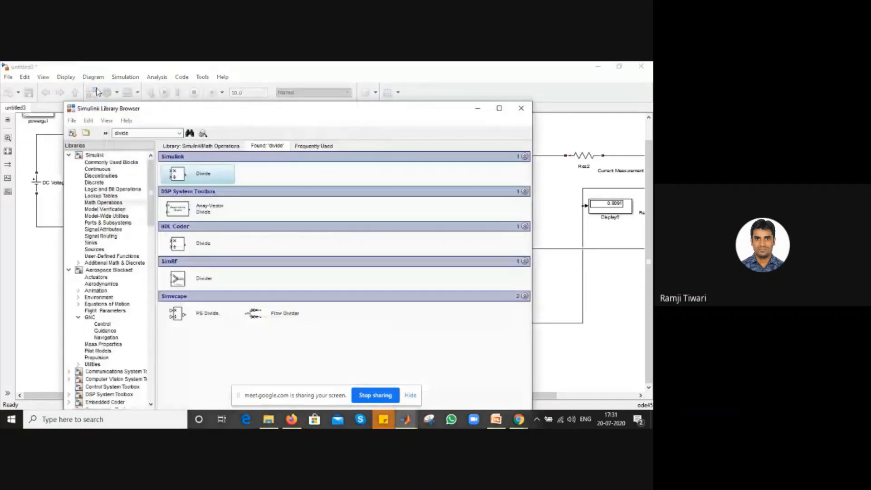
pyautogui.doubleClick(122, 133)
pyautogui.write('scope')
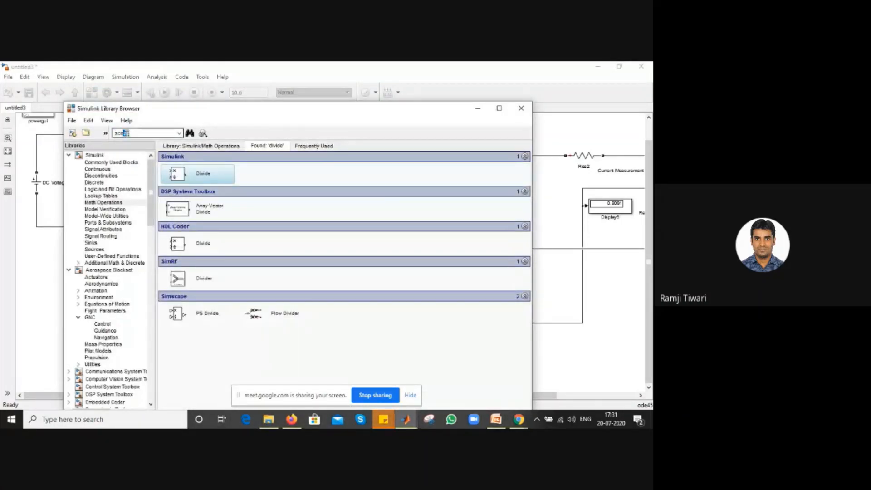
pyautogui.press('Return')
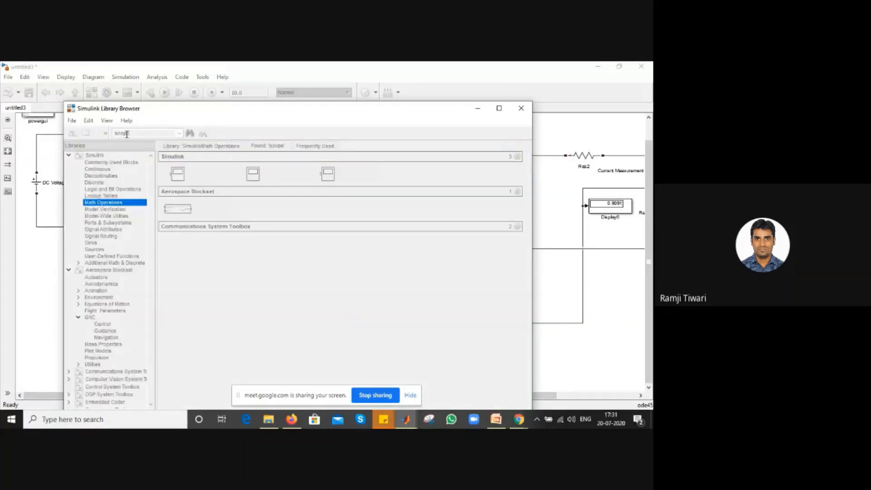
pyautogui.rightClick(191, 176)
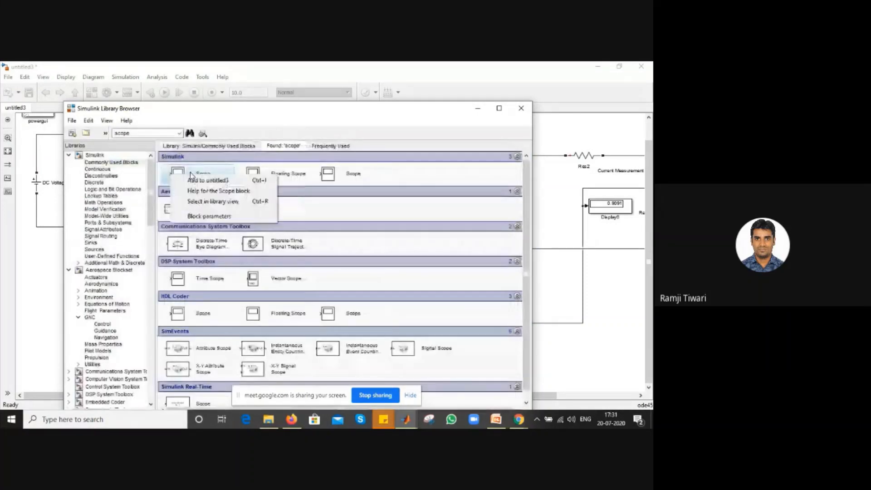
pyautogui.click(208, 180)
pyautogui.click(478, 109)
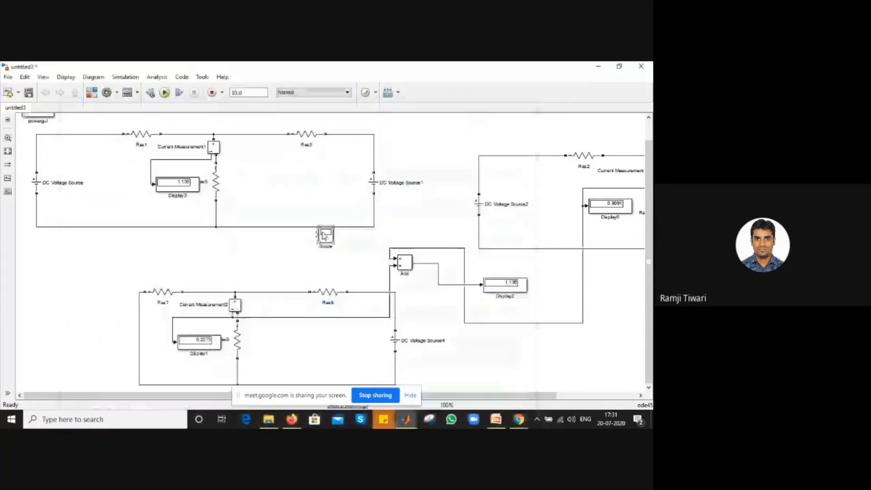
pyautogui.moveTo(322, 235)
pyautogui.mouseDown()
pyautogui.moveTo(181, 214)
pyautogui.moveTo(150, 184)
pyautogui.mouseUp()
# Run the simulation, examine the Scope's current waveform with autoscaled axes, and minimize the Scope window.
pyautogui.click(164, 92)
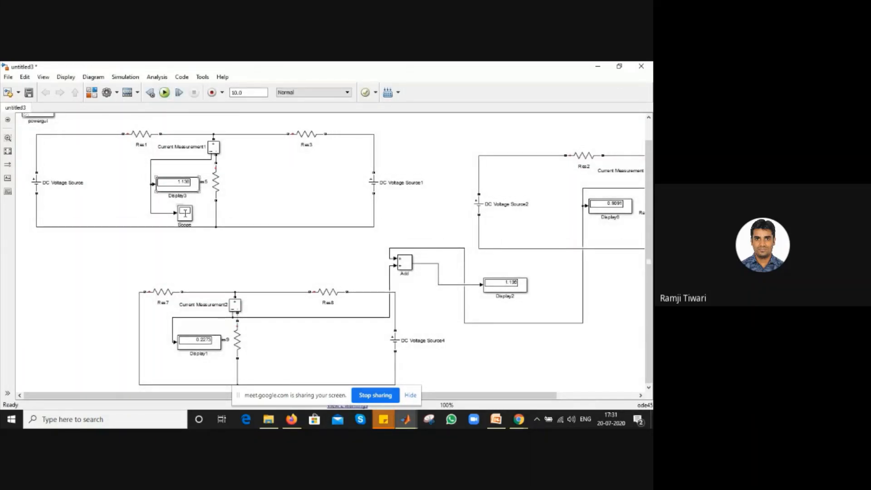
pyautogui.doubleClick(185, 213)
pyautogui.click(218, 217)
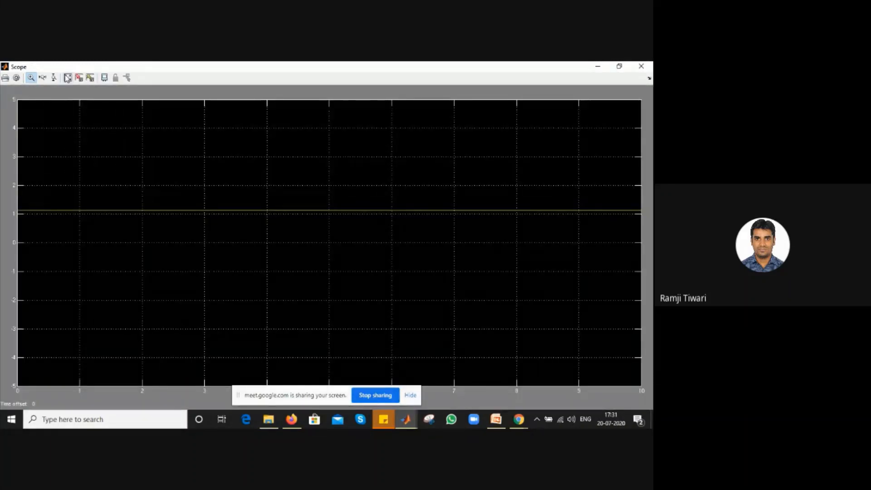
pyautogui.click(67, 78)
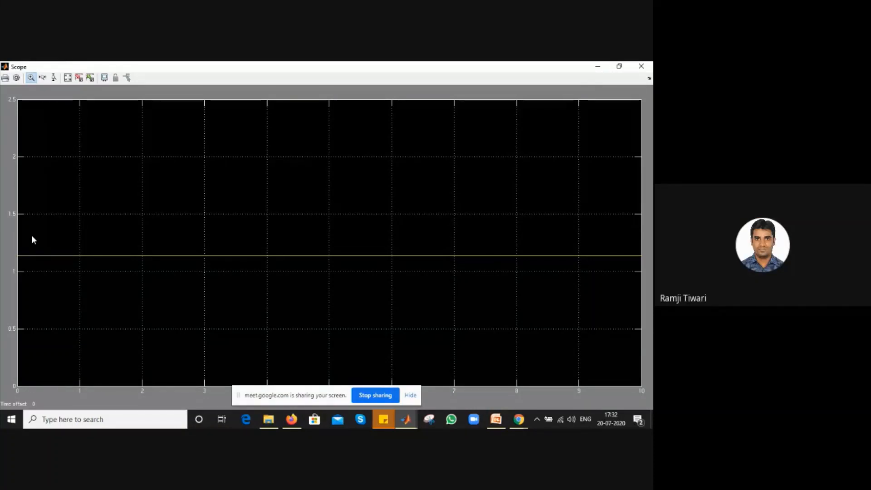
pyautogui.click(595, 67)
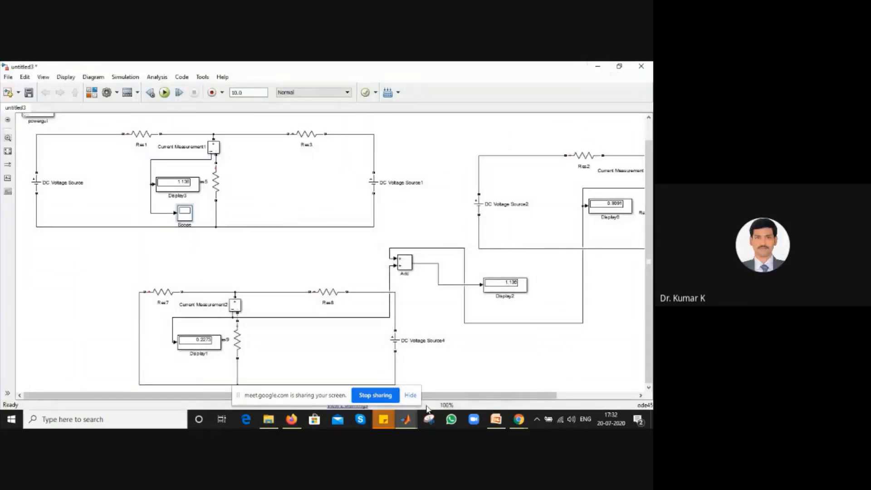
# Switch to the Google Meet window and read back through the earlier chat messages about display, scope and demux.
pyautogui.moveTo(408, 426)
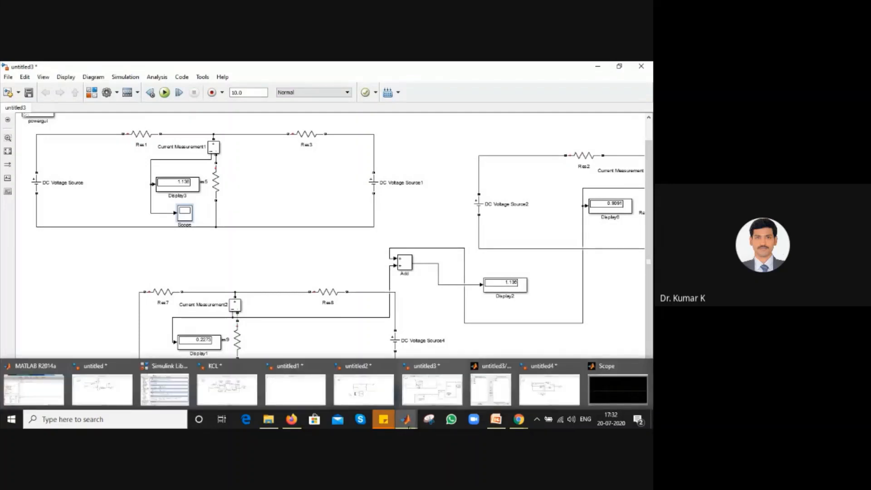
pyautogui.click(496, 421)
pyautogui.moveTo(521, 422)
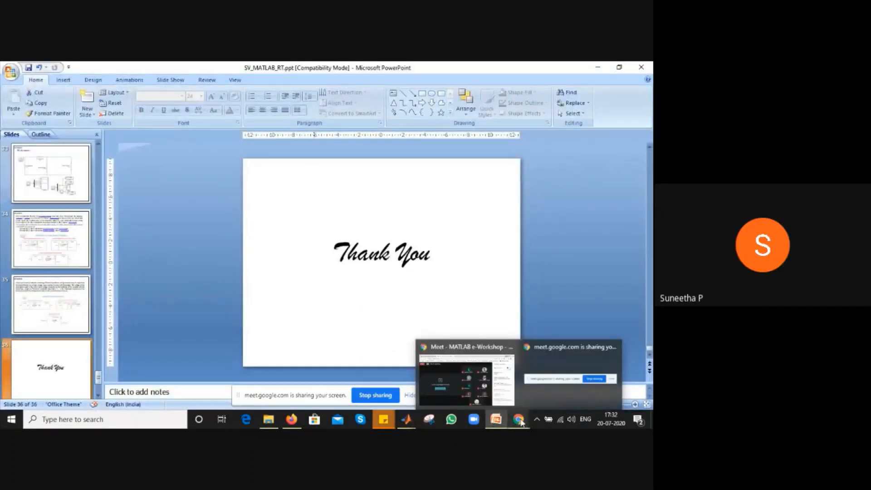
pyautogui.click(485, 370)
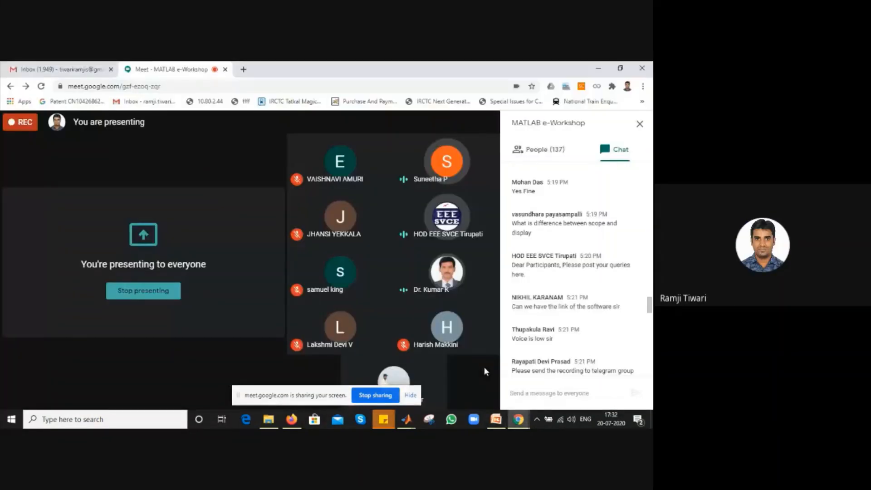
pyautogui.scroll(2, 568, 268)
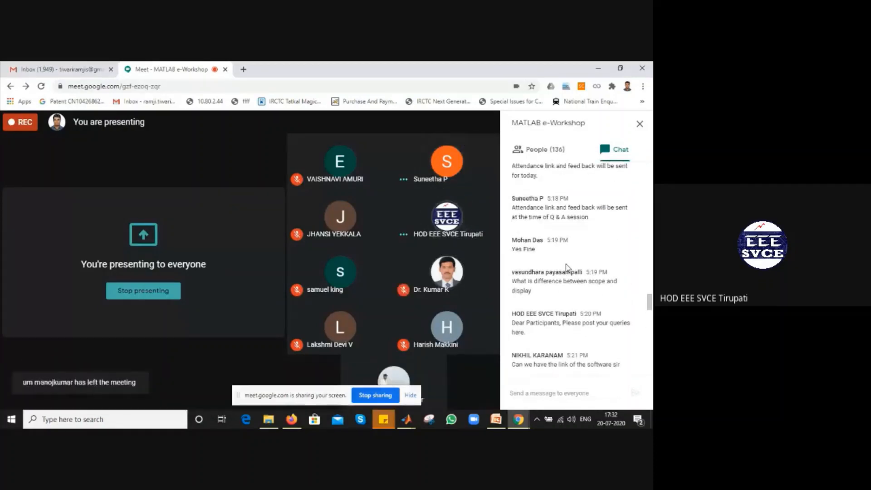
pyautogui.scroll(3, 568, 268)
pyautogui.scroll(1, 568, 267)
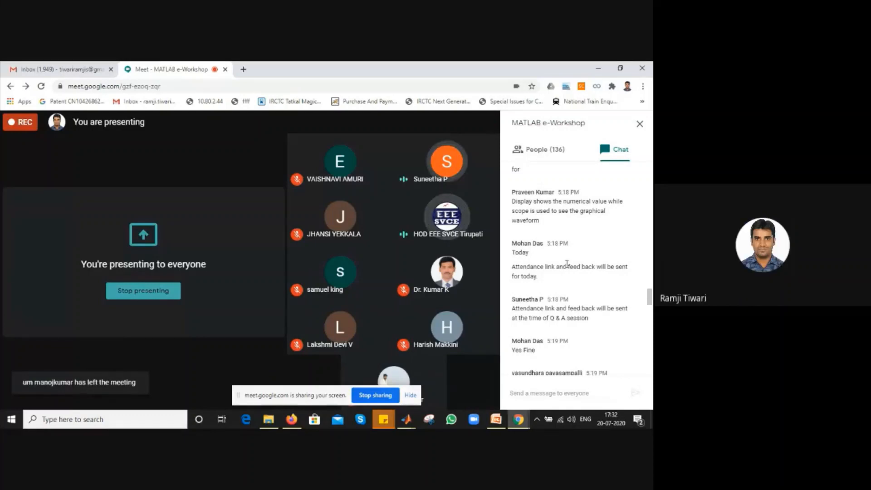
pyautogui.scroll(1, 568, 264)
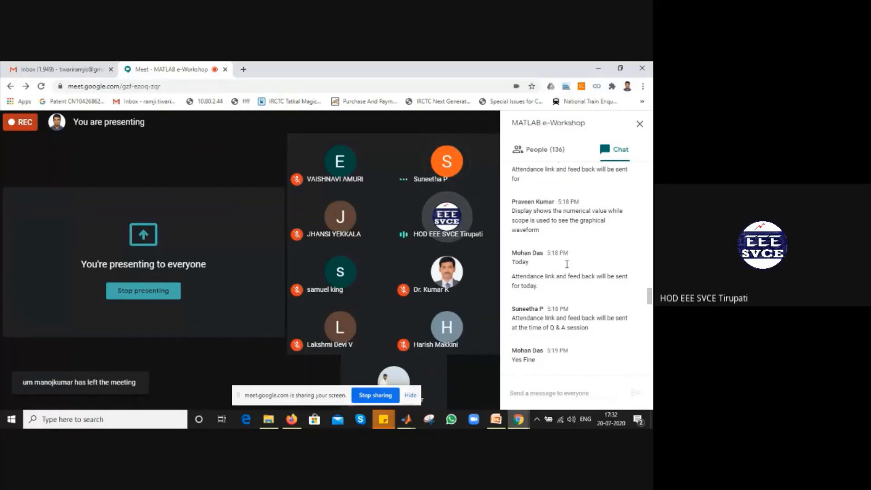
pyautogui.scroll(1, 567, 264)
pyautogui.scroll(1, 567, 264)
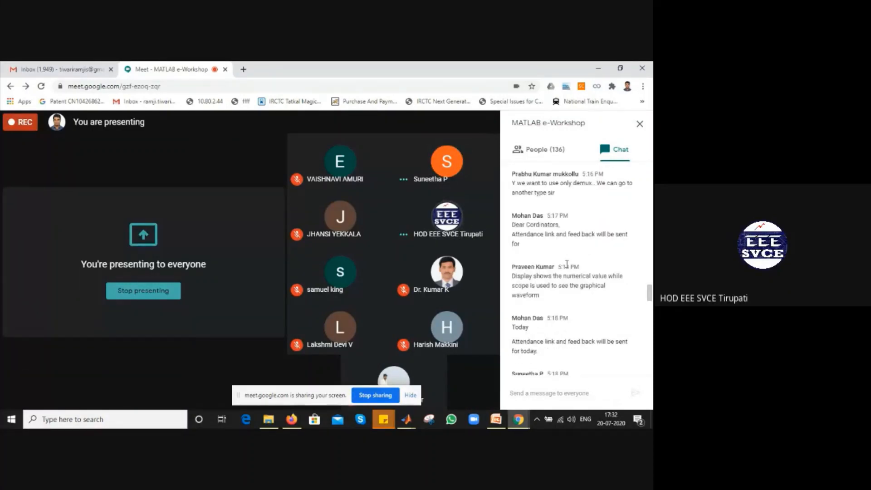
pyautogui.scroll(1, 567, 264)
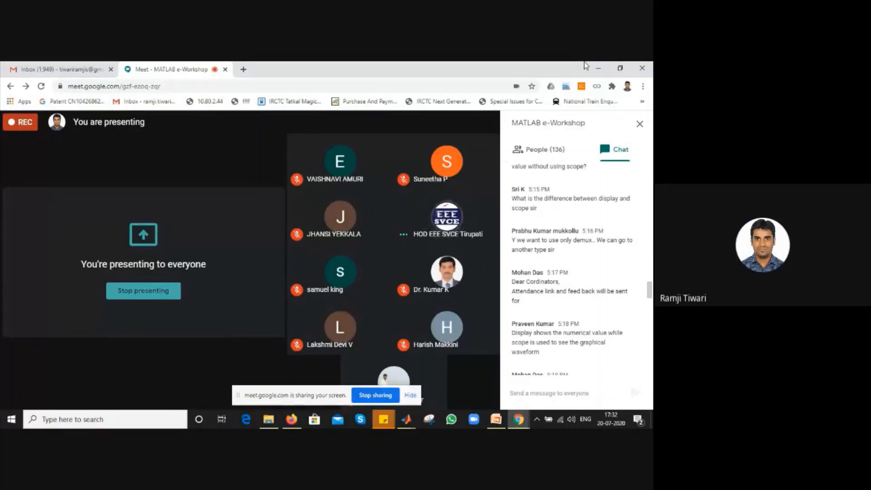
# Return to the meeting chat and read the messages preceding the display and scope question.
pyautogui.click(598, 67)
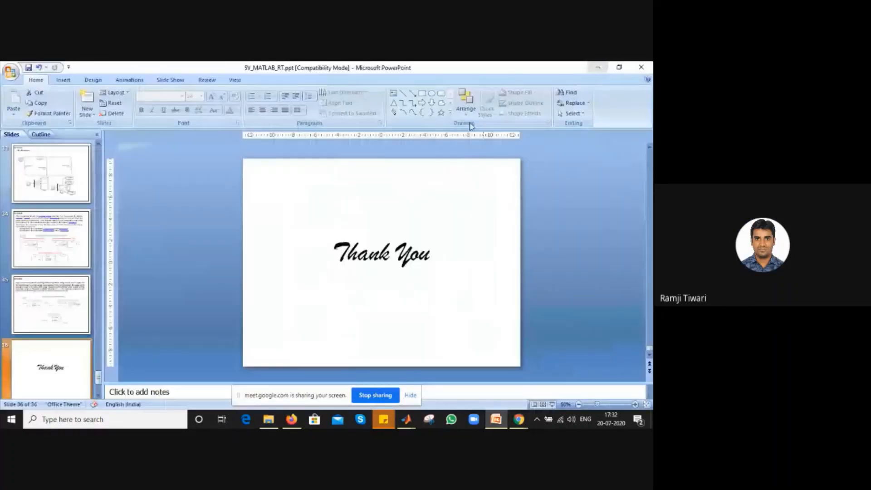
pyautogui.moveTo(496, 420)
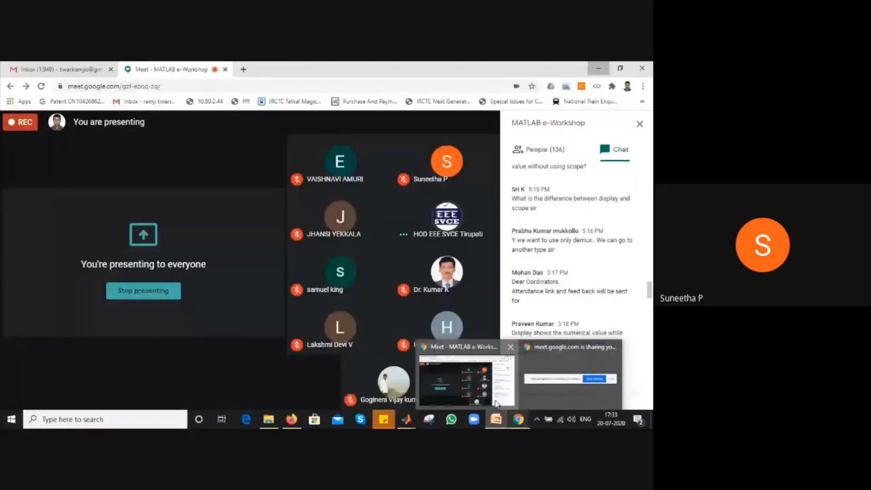
pyautogui.click(497, 404)
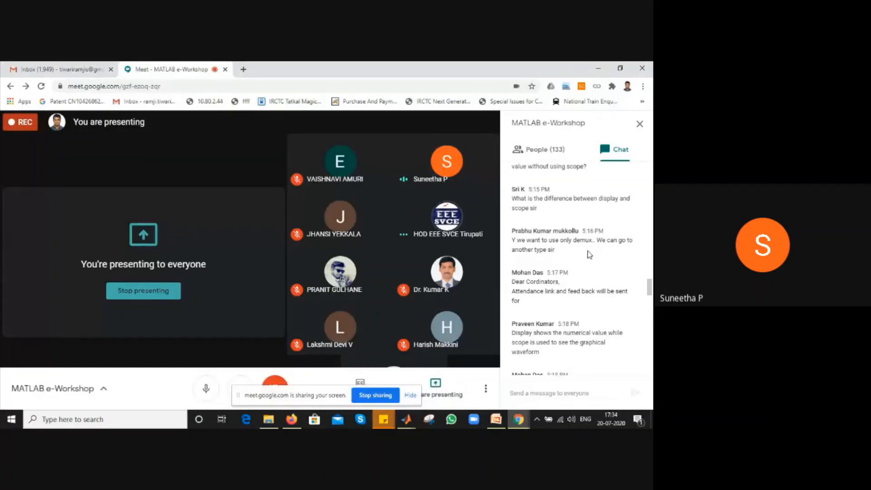
pyautogui.scroll(3, 589, 254)
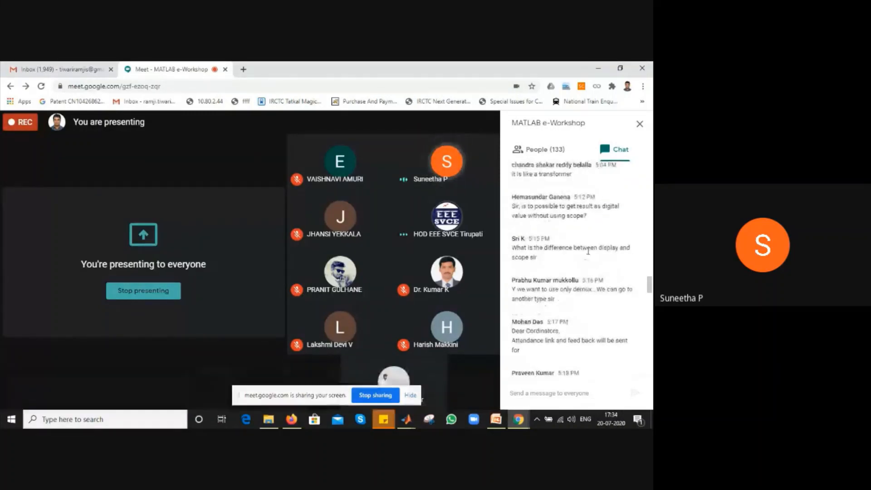
# Leave the meeting window and bring the untitled3 Simulink model back on screen.
pyautogui.click(597, 66)
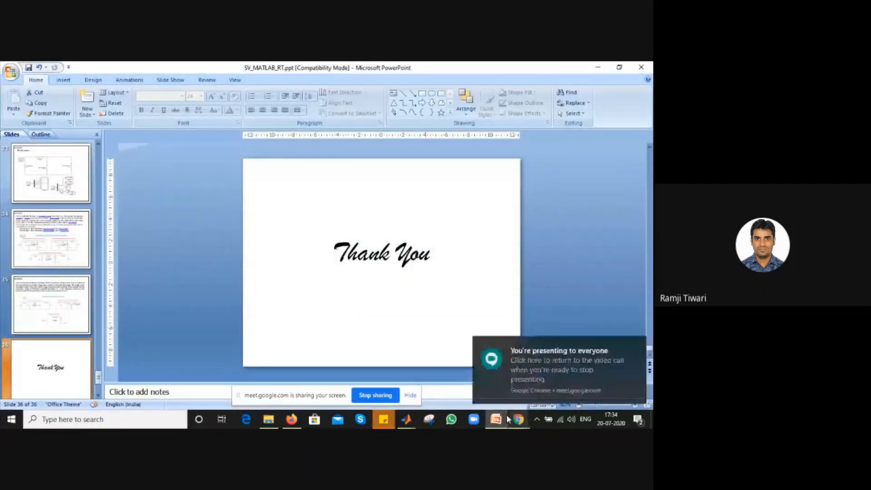
pyautogui.click(406, 419)
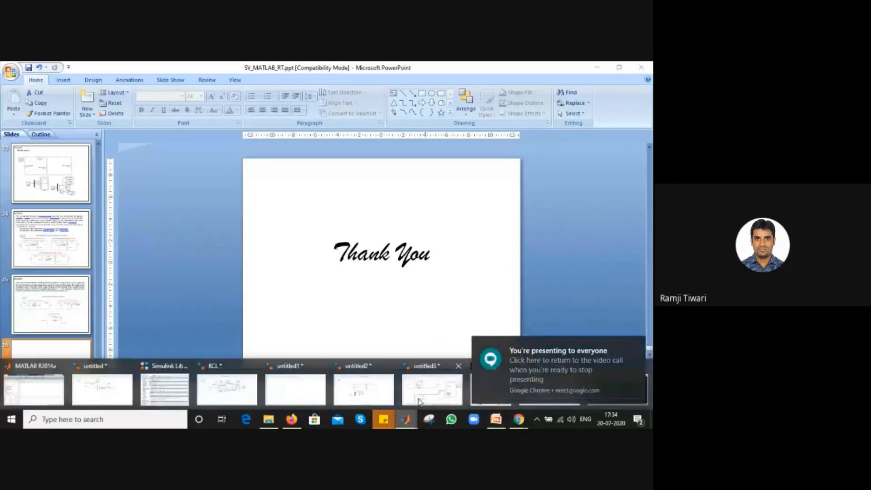
pyautogui.click(418, 402)
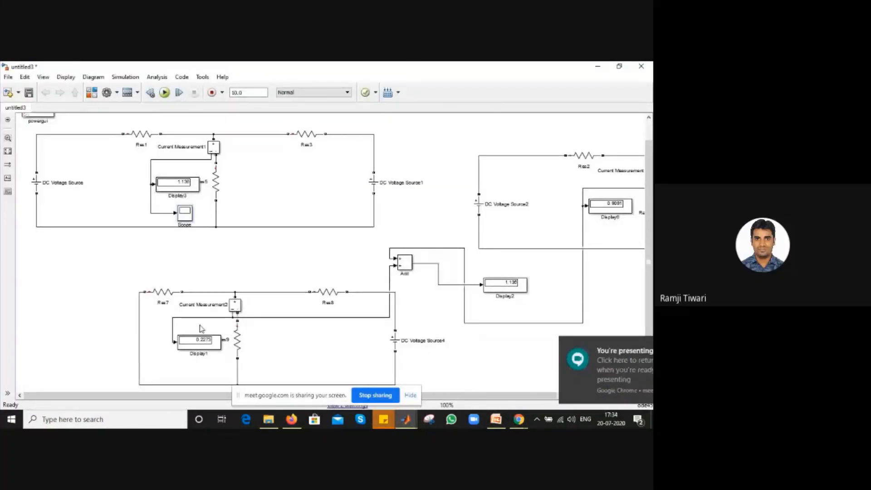
# Examine the Scope's General, History and Style parameters, including the marker options, and return to the model.
pyautogui.doubleClick(185, 213)
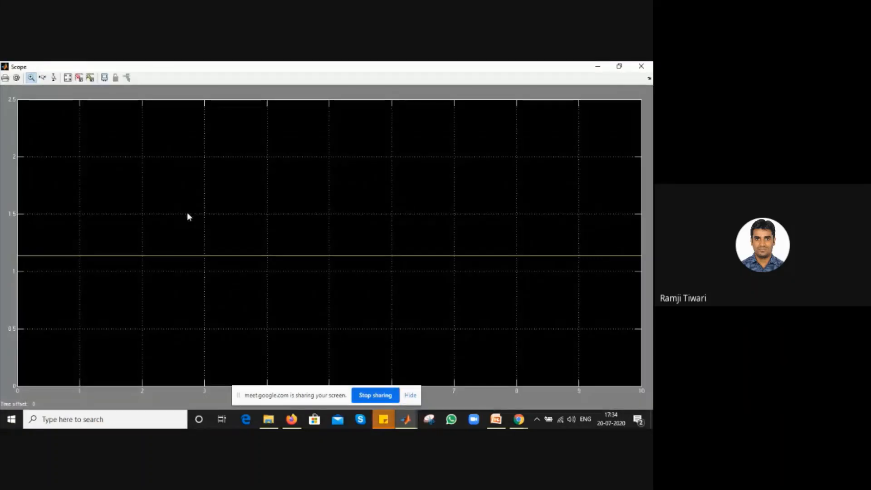
pyautogui.click(17, 78)
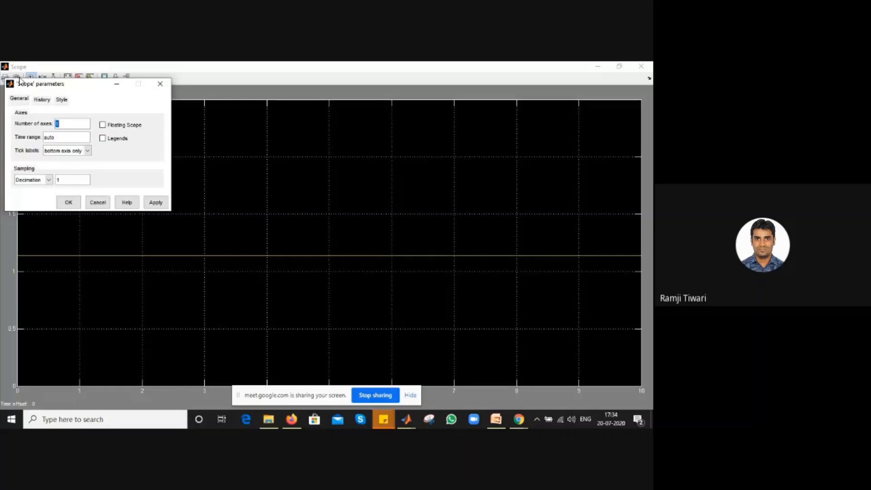
pyautogui.click(42, 99)
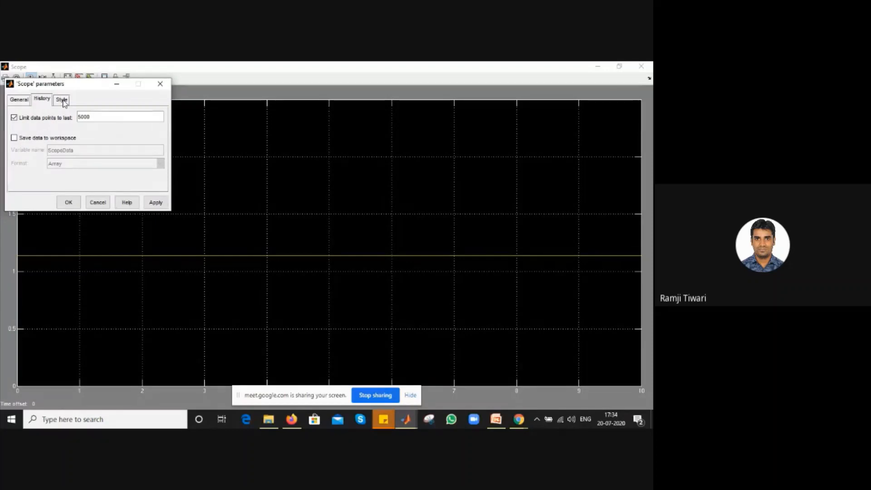
pyautogui.click(62, 101)
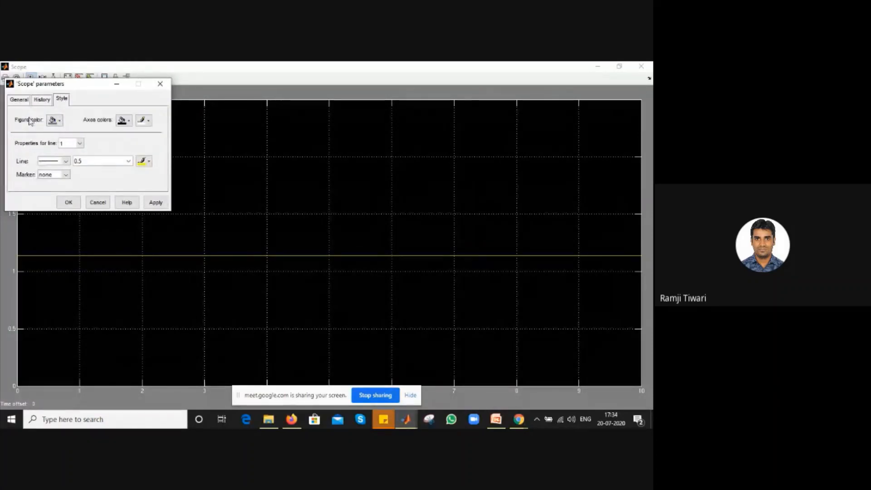
pyautogui.click(66, 175)
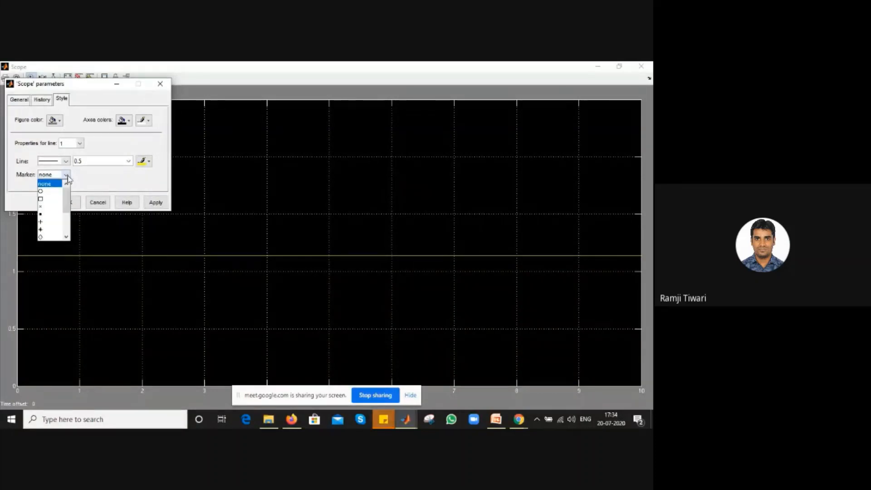
pyautogui.click(66, 175)
pyautogui.click(19, 100)
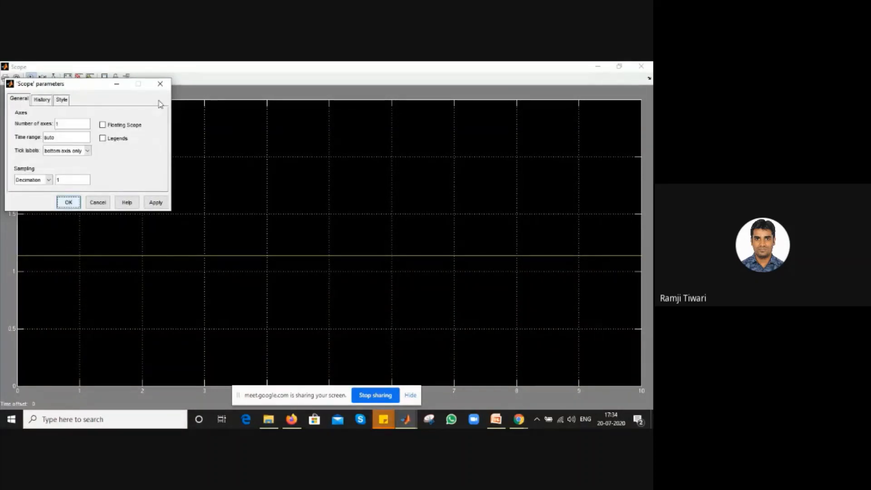
pyautogui.click(160, 85)
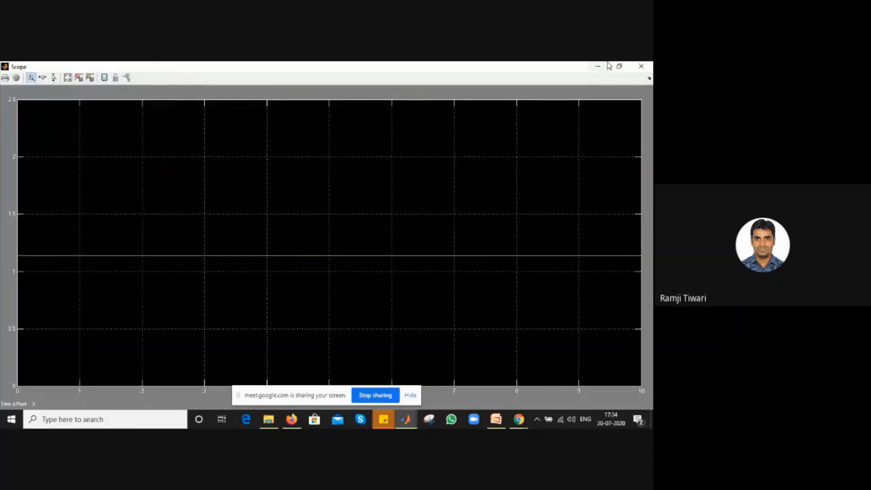
pyautogui.click(598, 67)
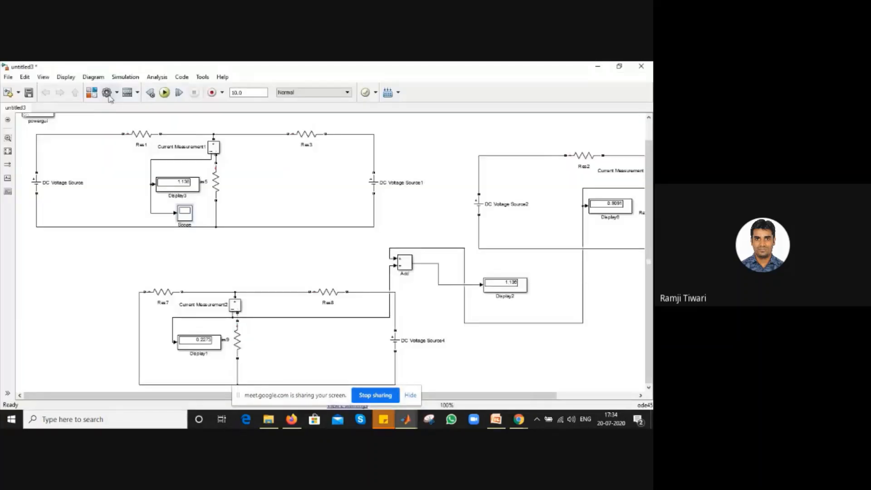
# Find the To Workspace block in the Simulink library, add it to untitled3 and connect it to the Scope's input line.
pyautogui.click(91, 93)
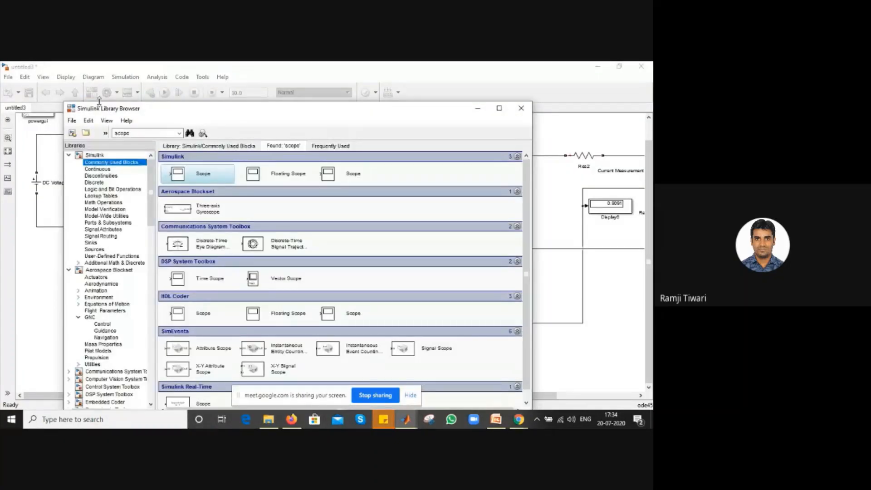
pyautogui.click(121, 133)
pyautogui.write('to')
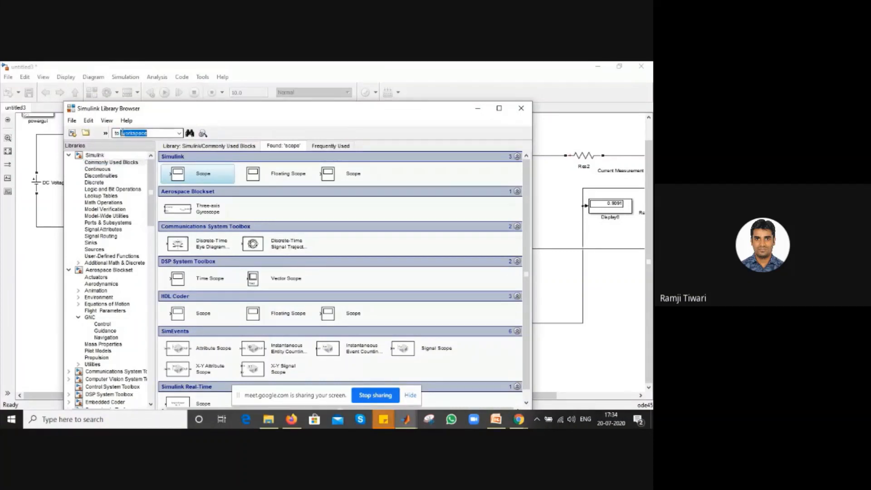
pyautogui.press('Return')
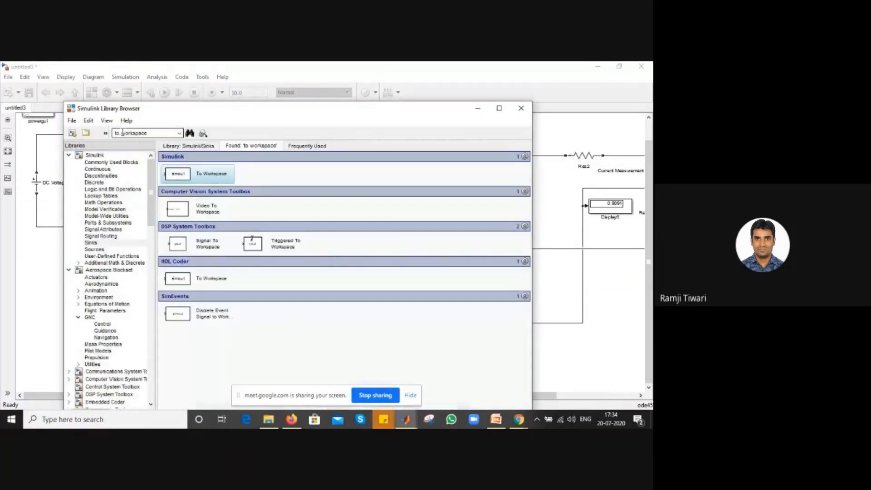
pyautogui.rightClick(212, 177)
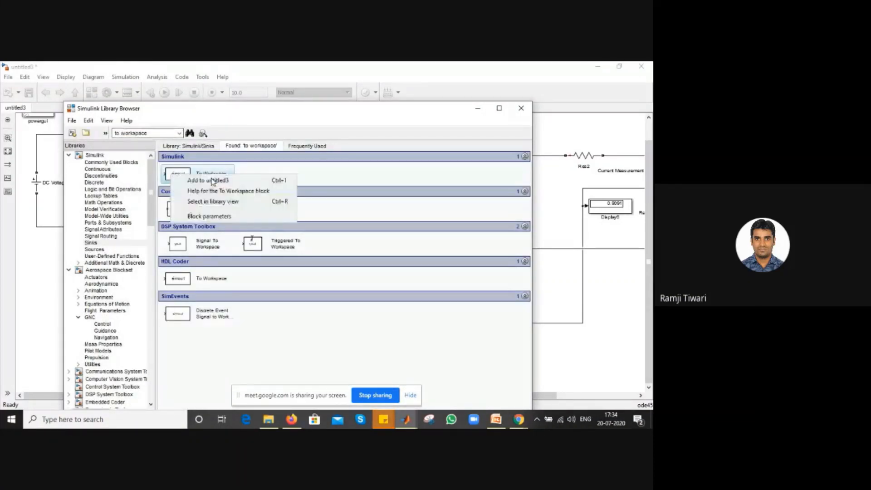
pyautogui.click(199, 180)
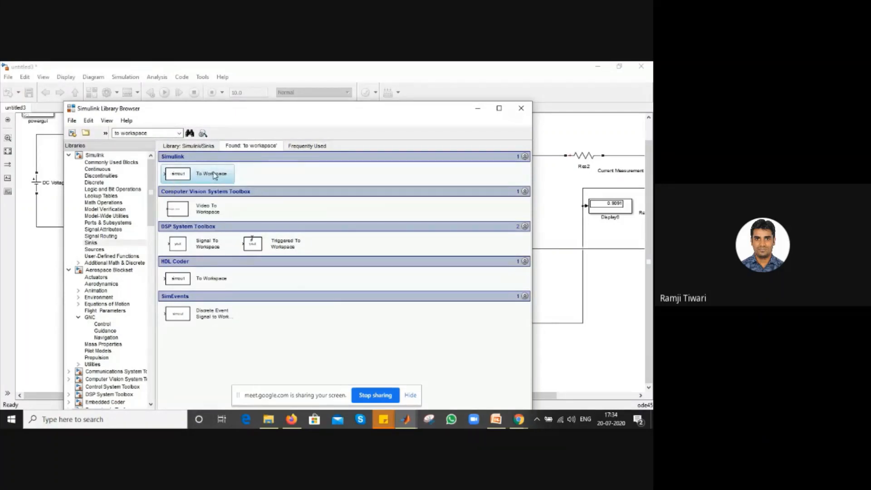
pyautogui.click(477, 108)
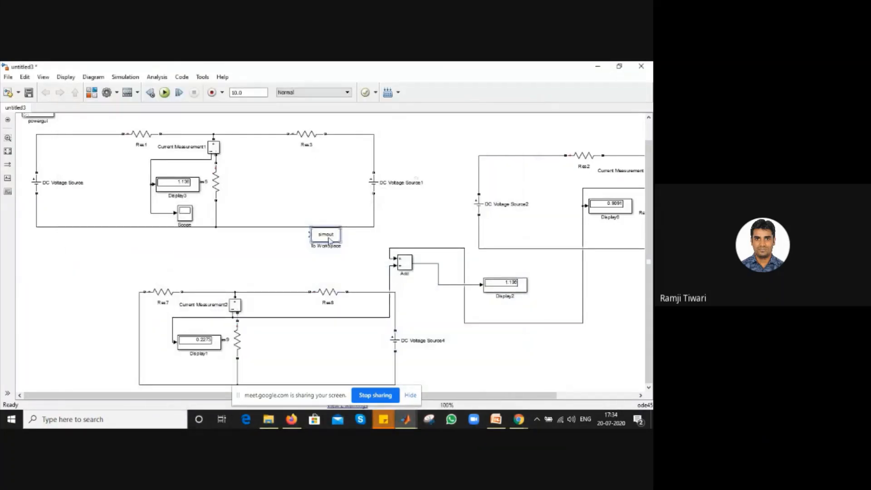
pyautogui.moveTo(329, 240); pyautogui.dragTo(165, 213)
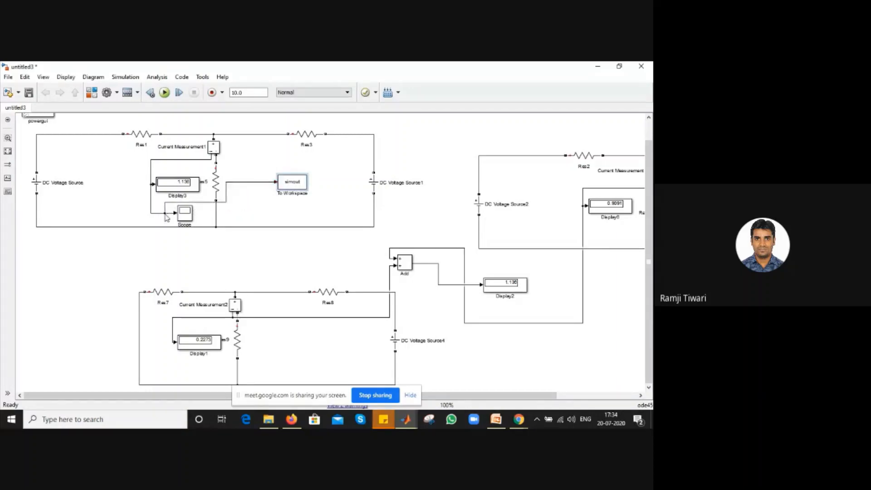
# Set the To Workspace block's variable name to current and run the simulation.
pyautogui.doubleClick(291, 184)
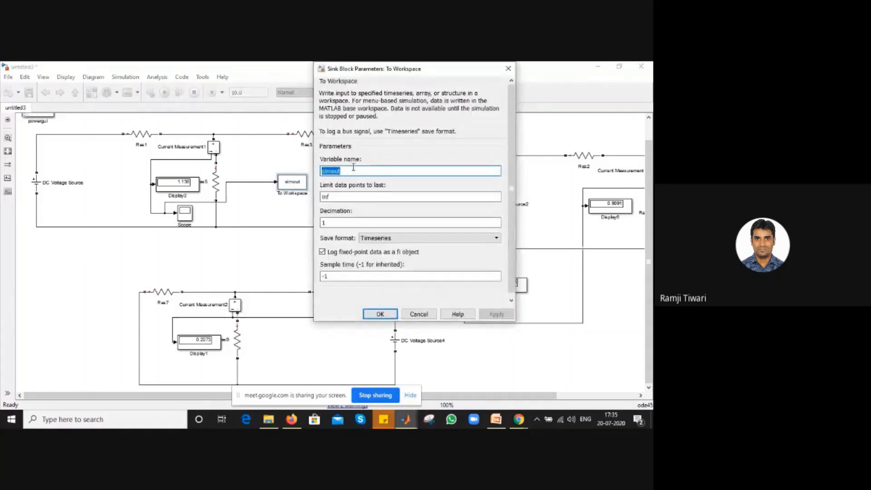
pyautogui.write('current')
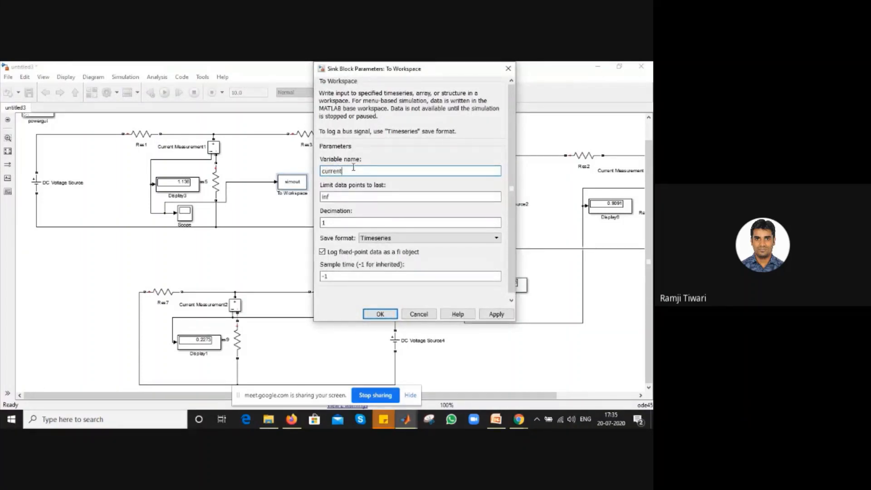
pyautogui.press('Return')
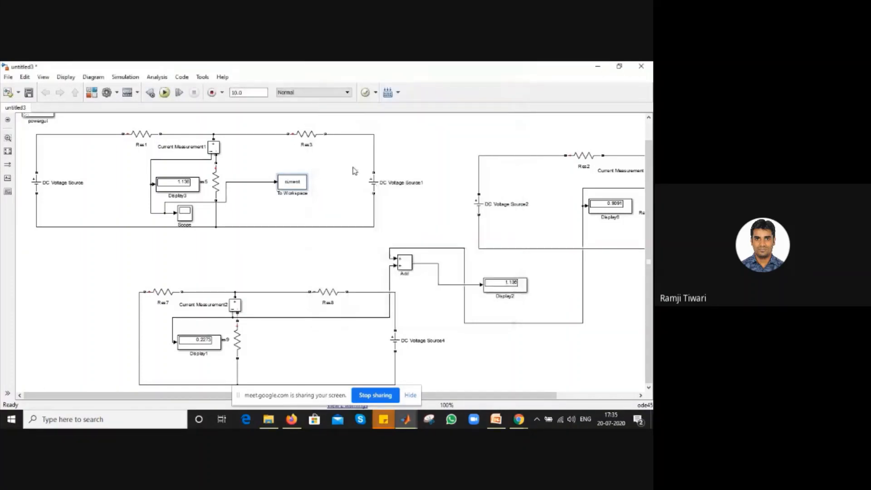
pyautogui.click(167, 93)
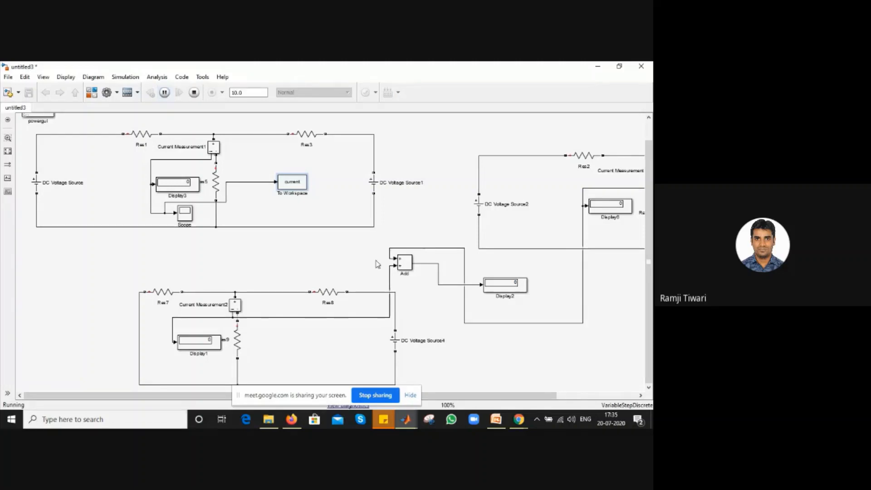
# Switch to the main MATLAB window and plot the workspace variable current.
pyautogui.moveTo(407, 423)
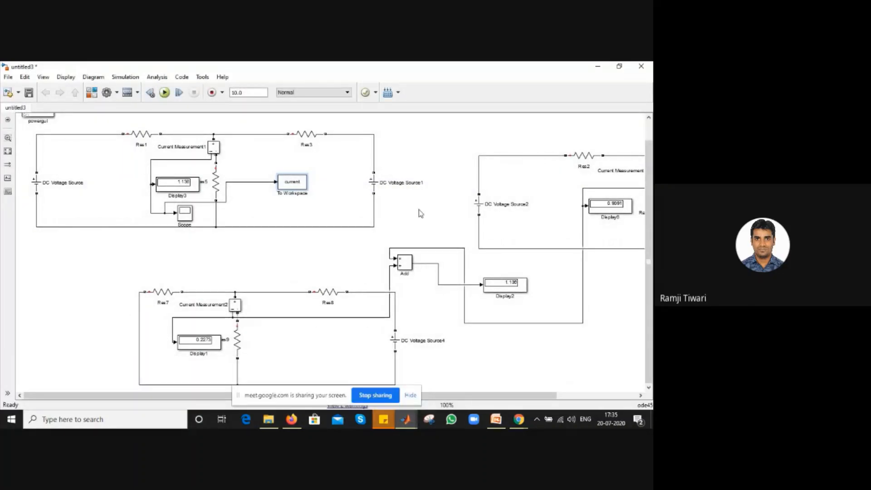
pyautogui.click(406, 420)
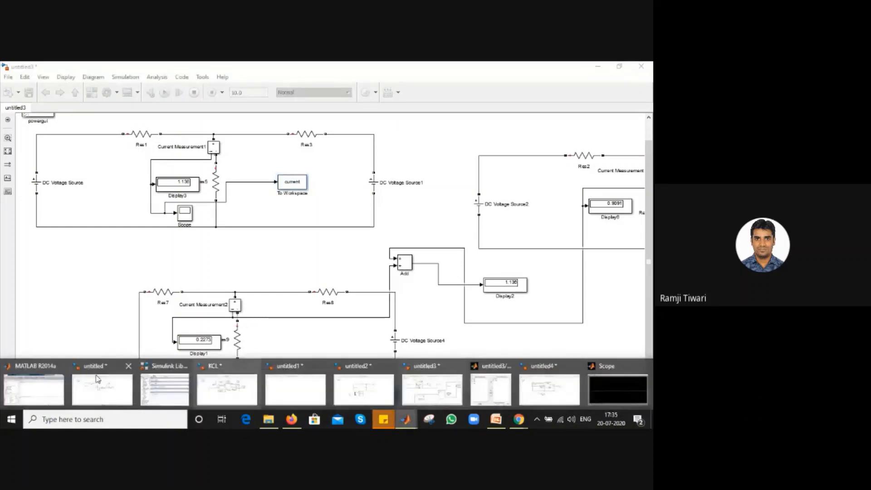
pyautogui.click(36, 378)
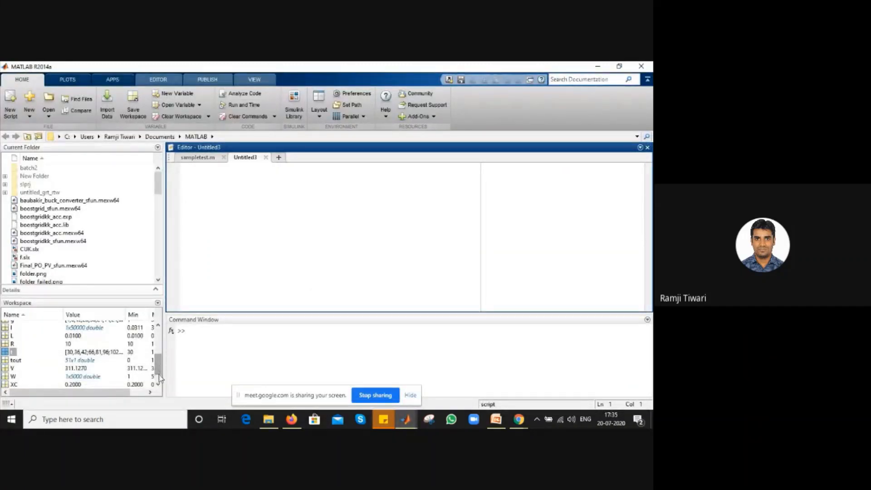
pyautogui.moveTo(160, 369); pyautogui.dragTo(158, 352)
pyautogui.click(17, 354)
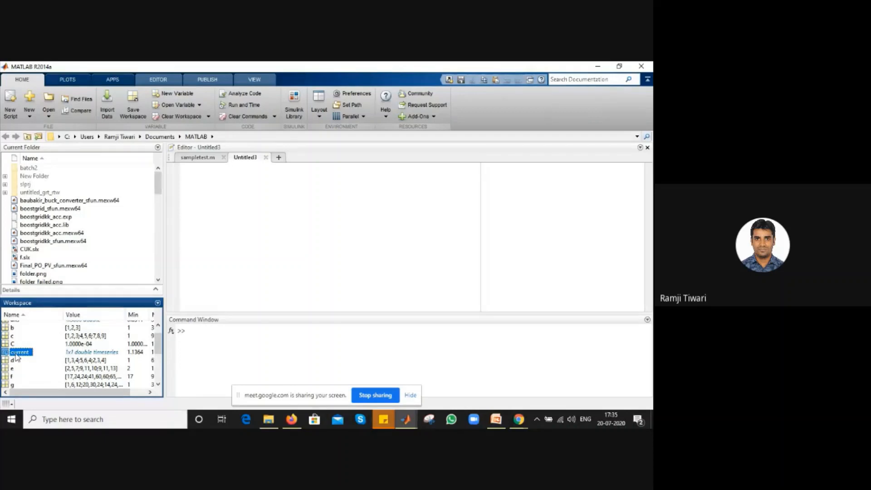
pyautogui.rightClick(16, 357)
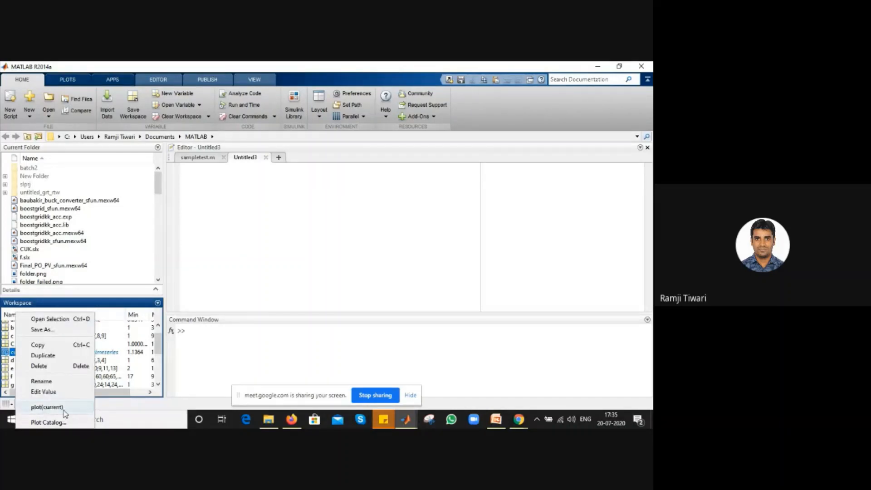
pyautogui.click(46, 408)
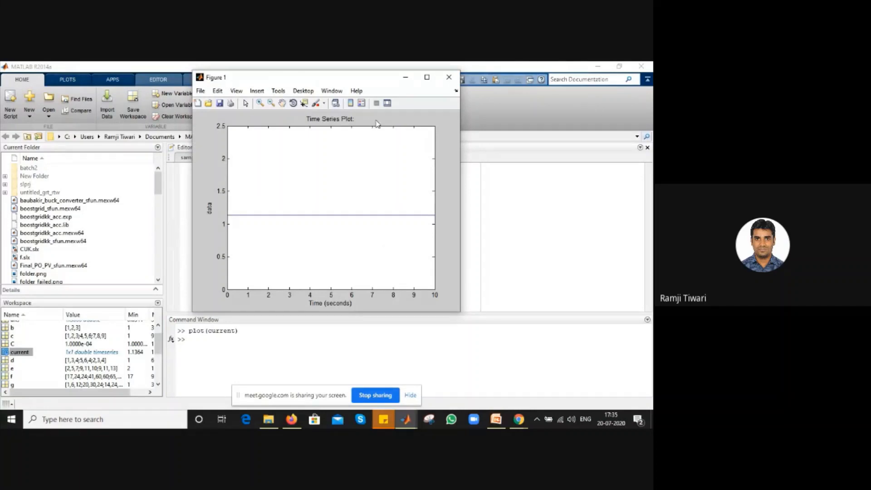
# Open Figure 1's figure properties and remove the y-axis label "data", keeping the axes in the plot.
pyautogui.click(219, 92)
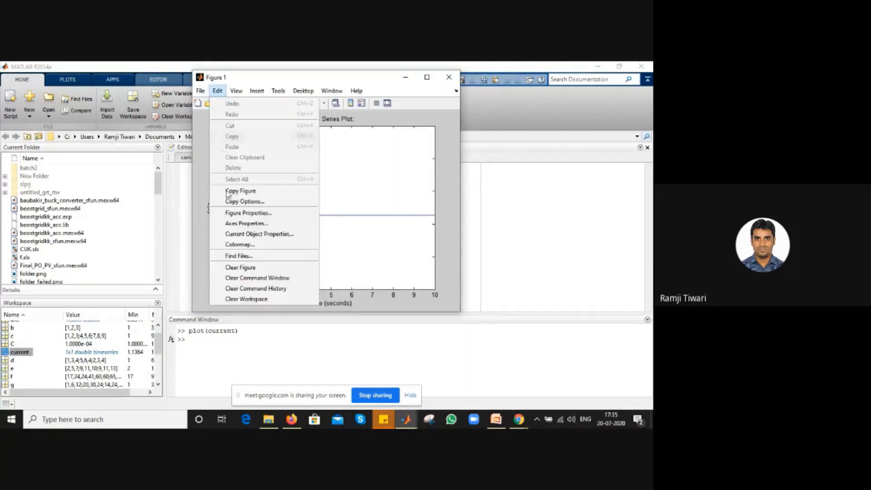
pyautogui.click(231, 213)
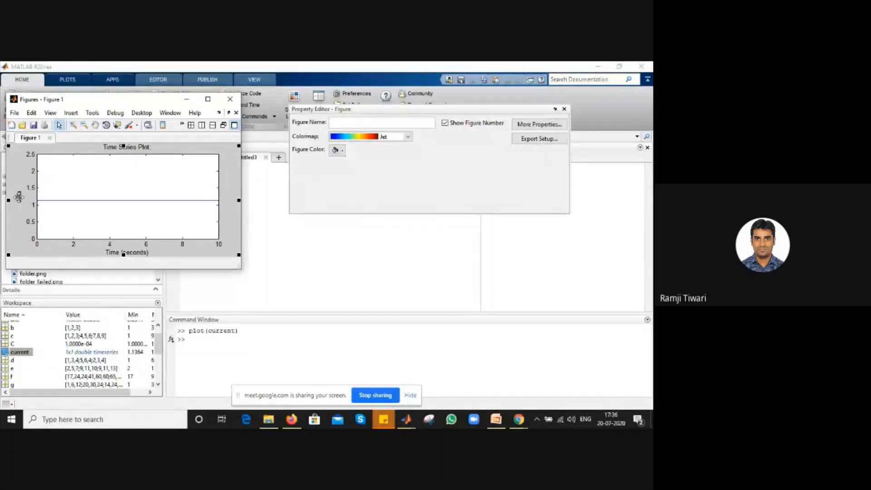
pyautogui.click(18, 197)
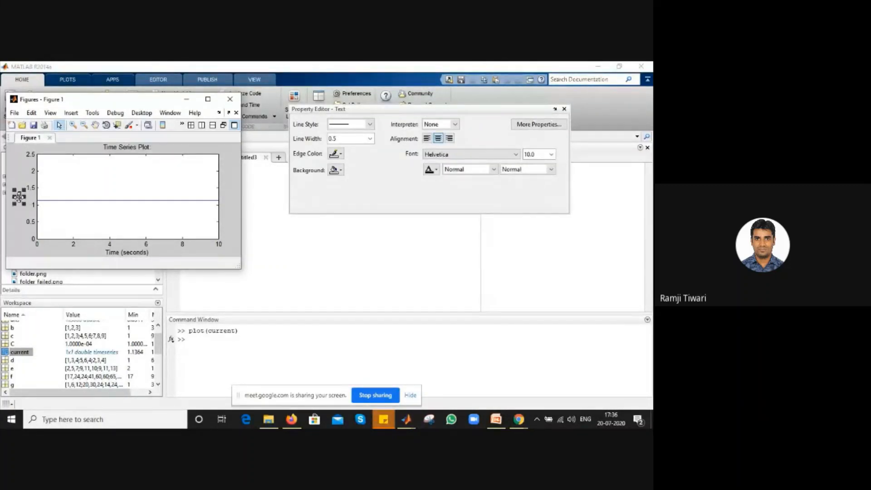
pyautogui.press('Delete')
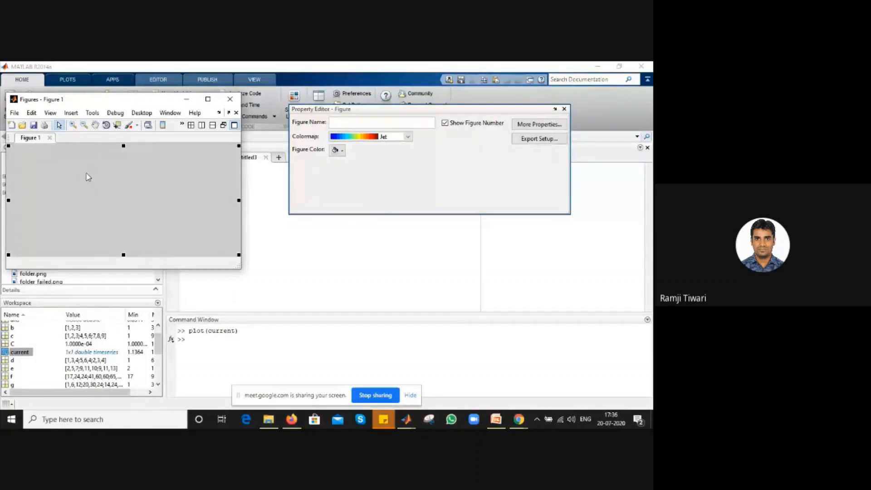
pyautogui.hotkey('ctrl', 'z')
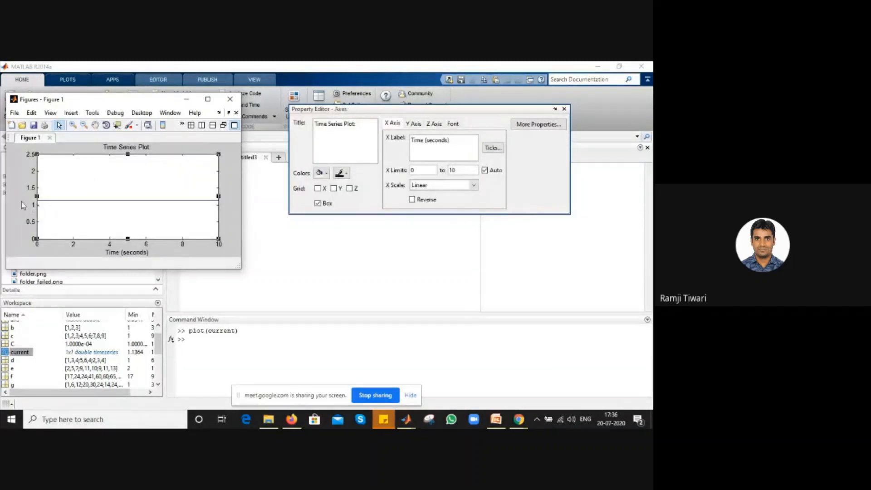
# Change the plot's x-axis label to Frequency.
pyautogui.click(127, 252)
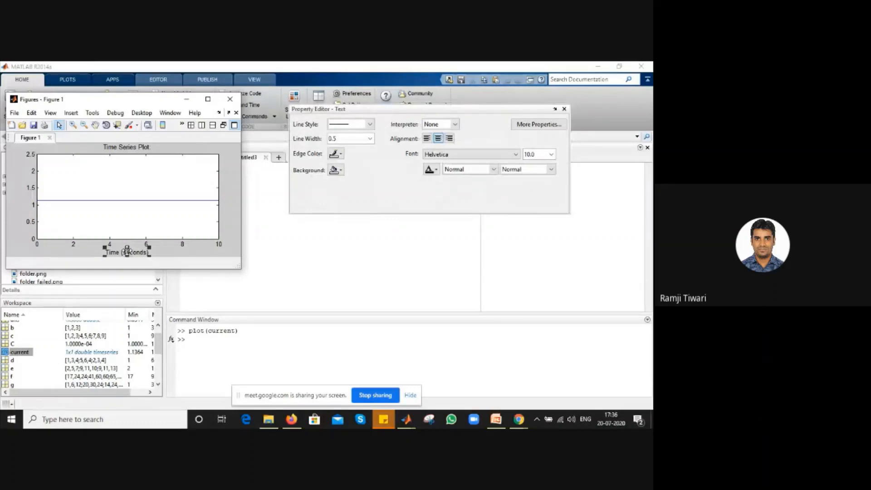
pyautogui.moveTo(128, 250); pyautogui.dragTo(134, 253)
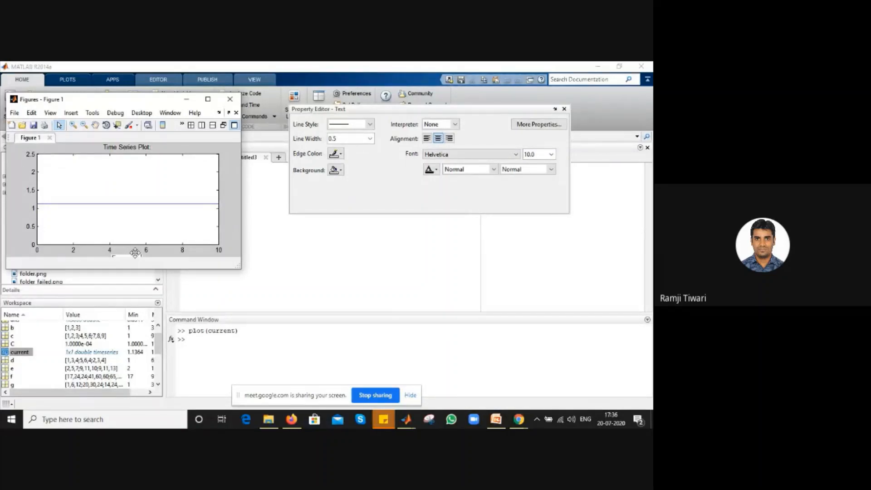
pyautogui.click(232, 208)
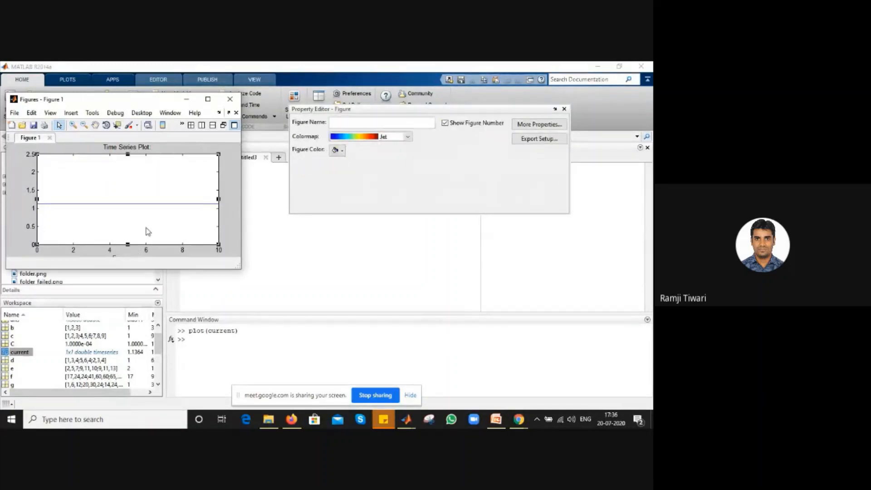
pyautogui.click(148, 231)
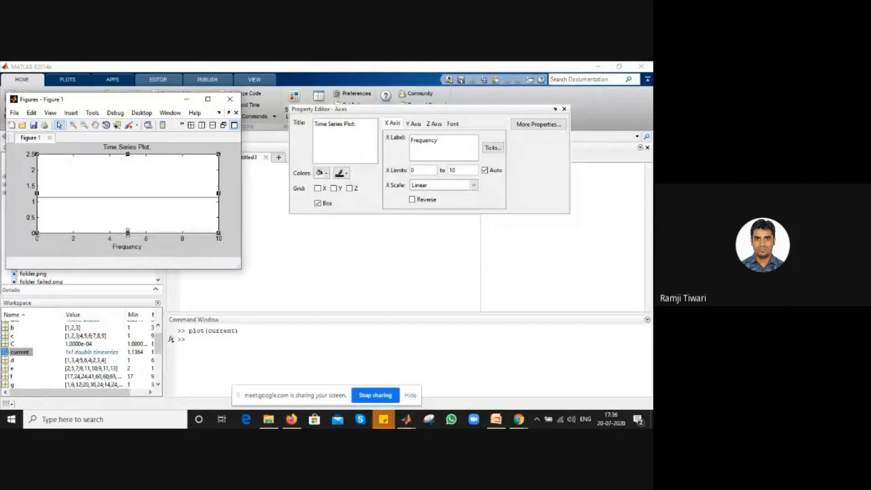
# Format the plotted line in Figure 1 with a line width of 4.0 and a red colour.
pyautogui.click(125, 200)
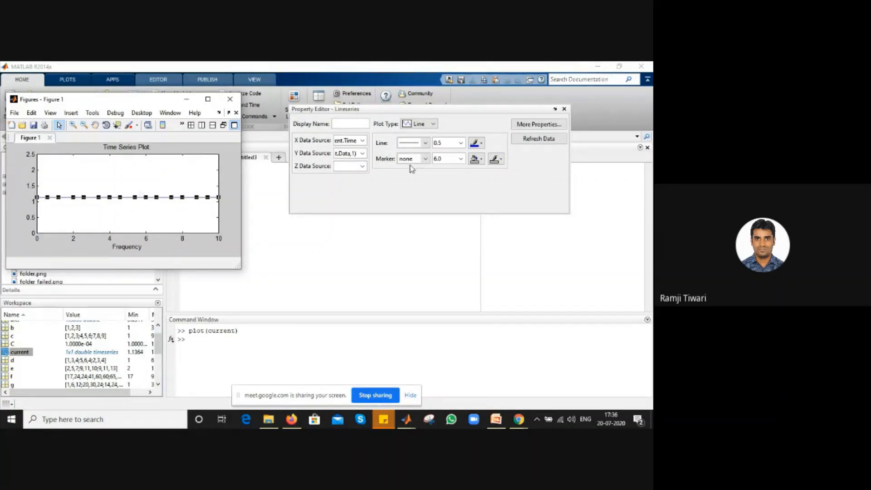
pyautogui.click(461, 143)
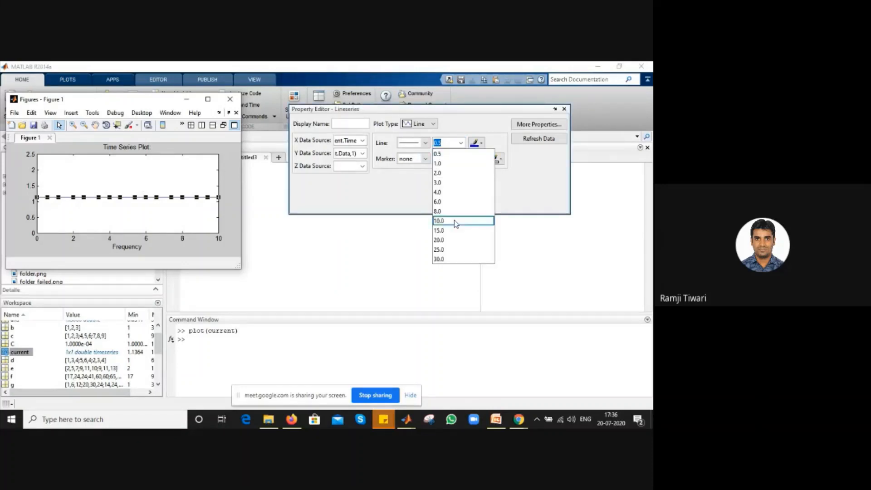
pyautogui.click(451, 192)
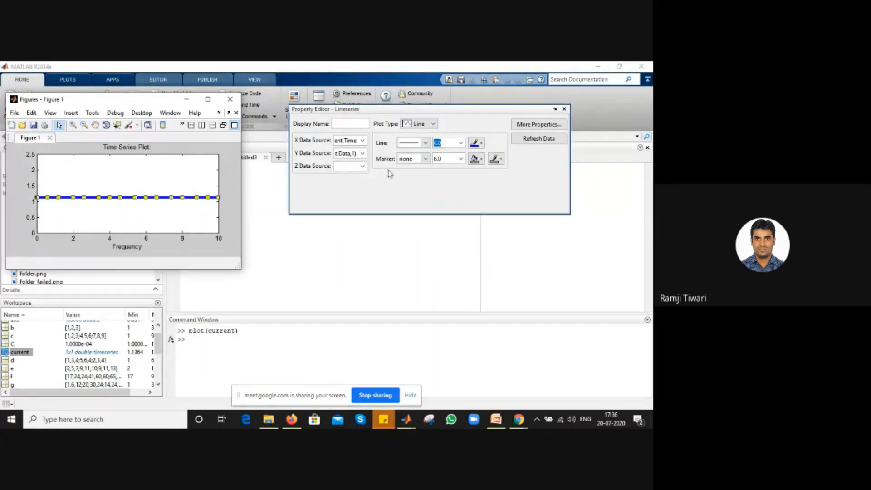
pyautogui.click(484, 143)
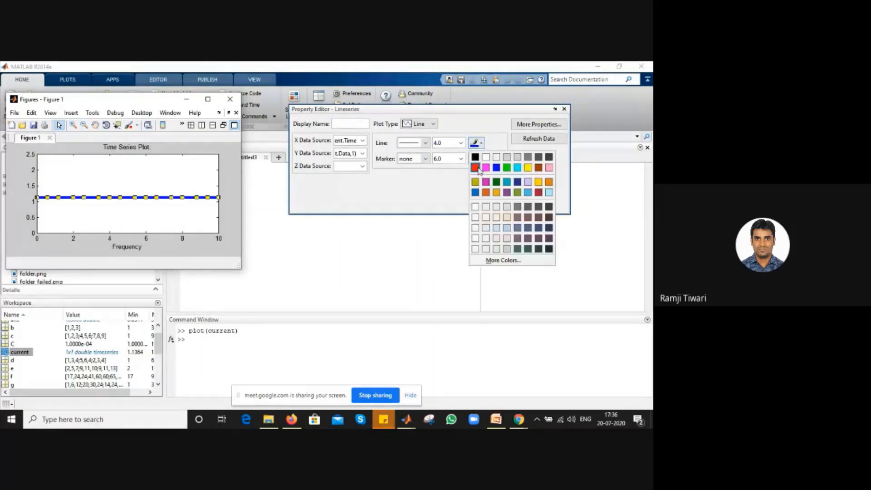
pyautogui.click(476, 168)
# Change the font of the Figure 1 axes to Times.
pyautogui.click(64, 185)
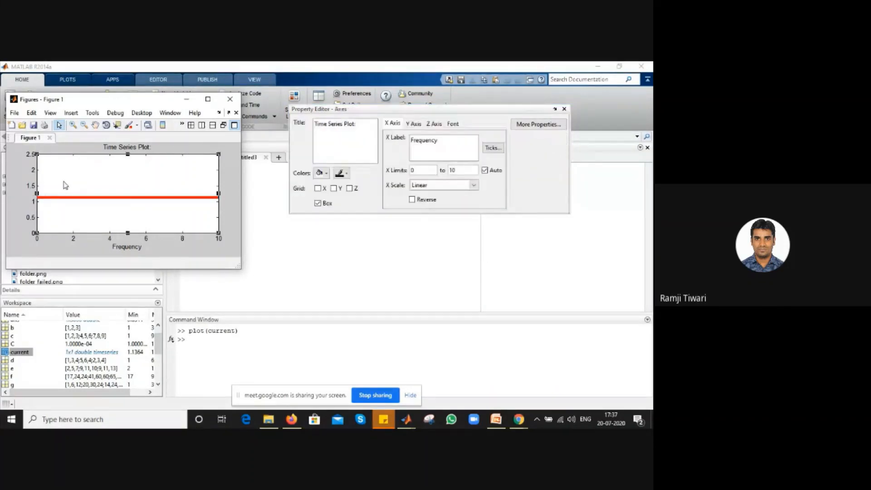
pyautogui.click(455, 125)
pyautogui.click(456, 141)
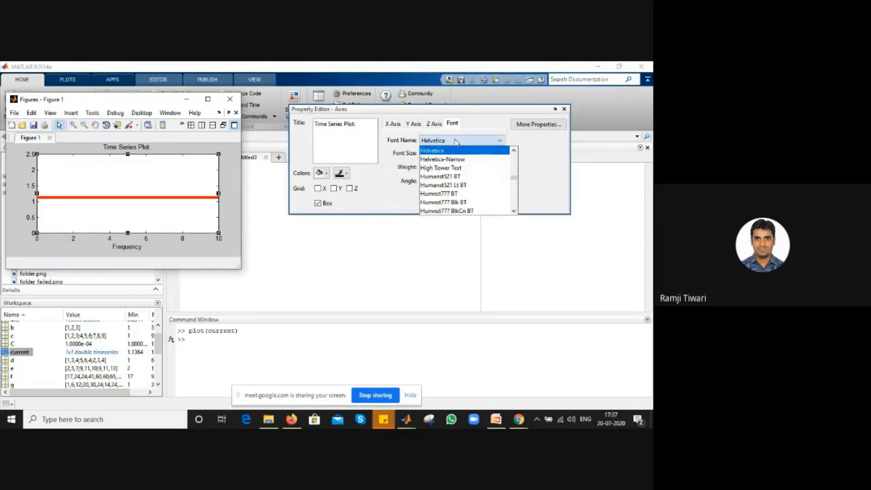
pyautogui.write('ti')
pyautogui.press('Return')
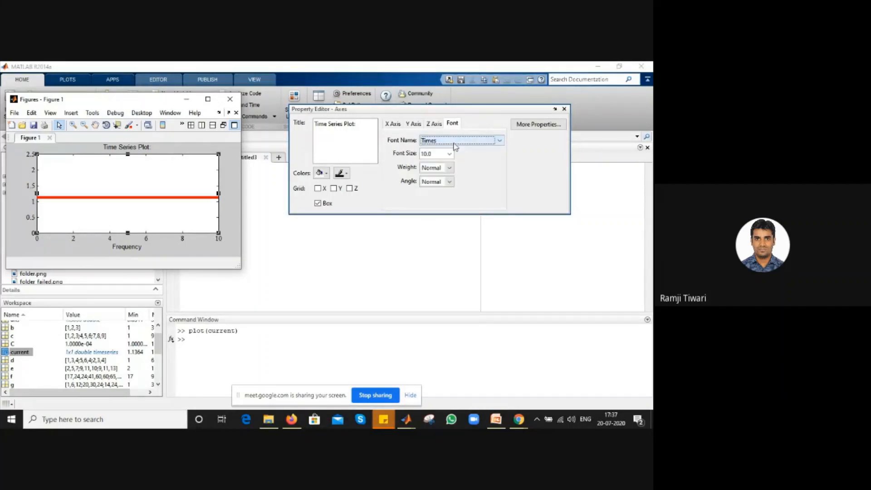
# Set the axes font size to 14 and the font weight to Bold.
pyautogui.click(452, 153)
pyautogui.press('Down')
pyautogui.press('Down')
pyautogui.press('Down')
pyautogui.press('Return')
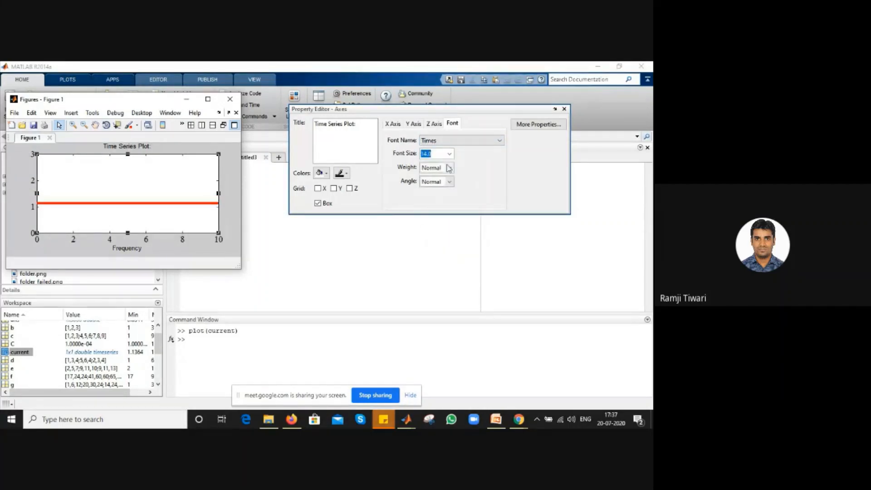
pyautogui.click(450, 168)
pyautogui.press('Down')
pyautogui.press('Down')
pyautogui.press('Return')
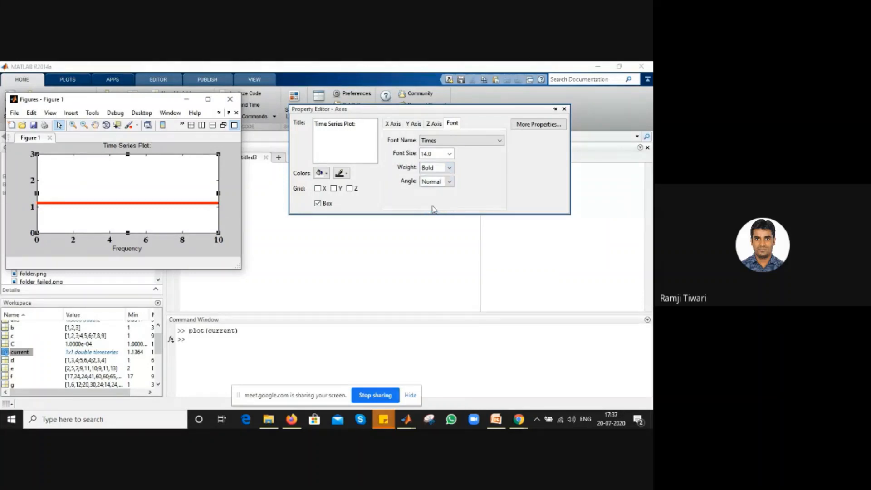
pyautogui.click(109, 146)
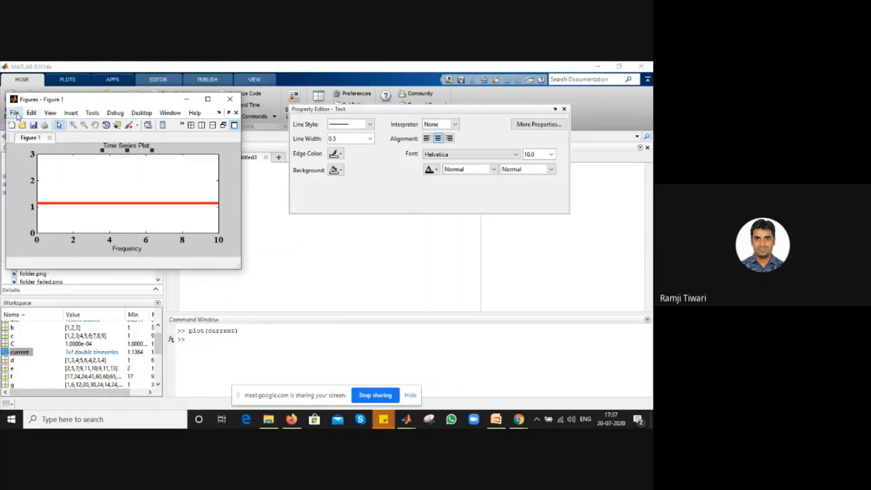
# Save the figure to the Desktop as a JPEG image named samplefig.
pyautogui.click(17, 115)
pyautogui.click(30, 168)
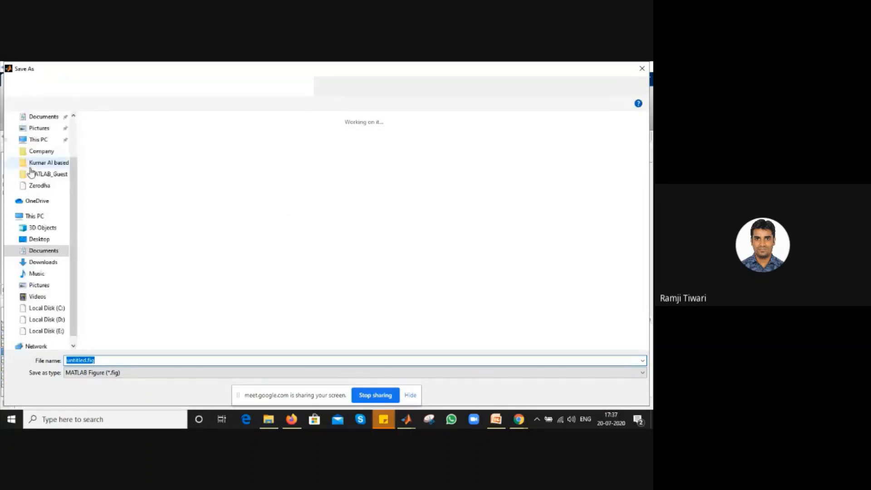
pyautogui.click(75, 139)
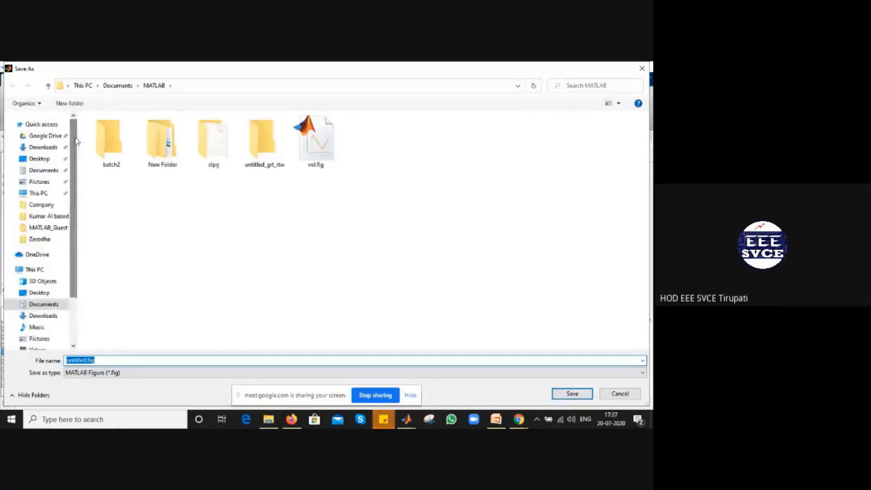
pyautogui.click(39, 158)
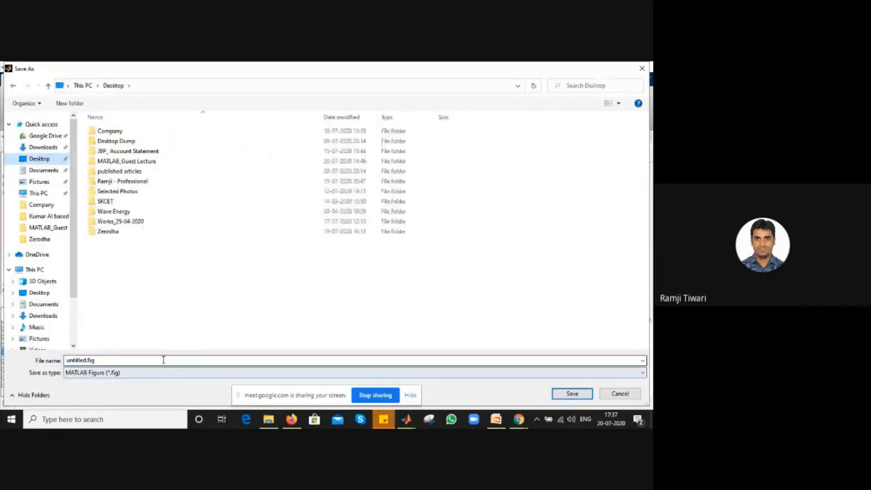
pyautogui.doubleClick(163, 359)
pyautogui.press('BackSpace')
pyautogui.write('sample')
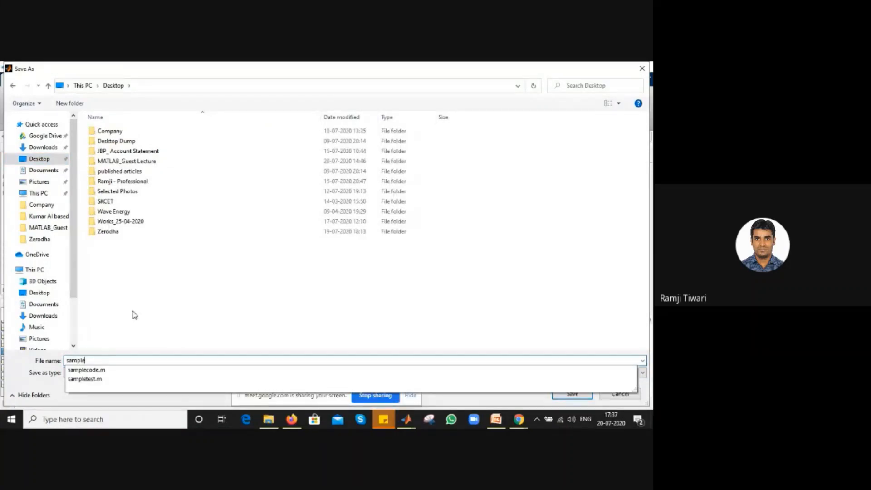
pyautogui.write('fig')
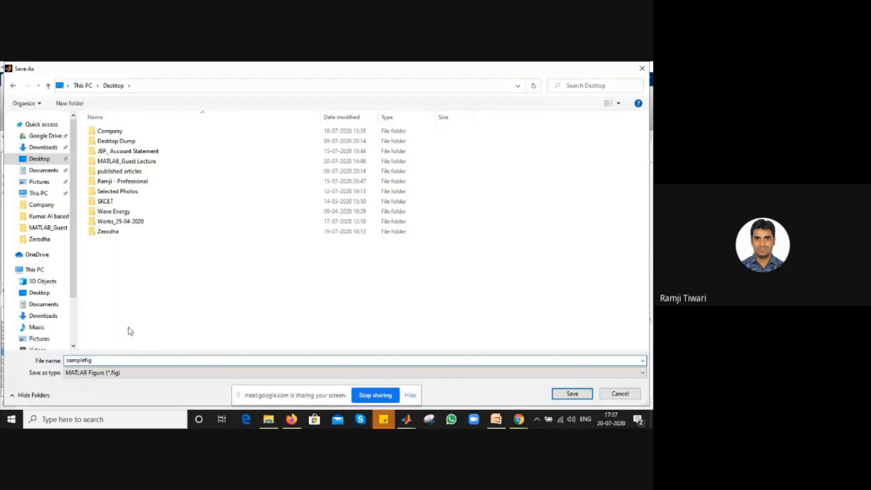
pyautogui.click(120, 375)
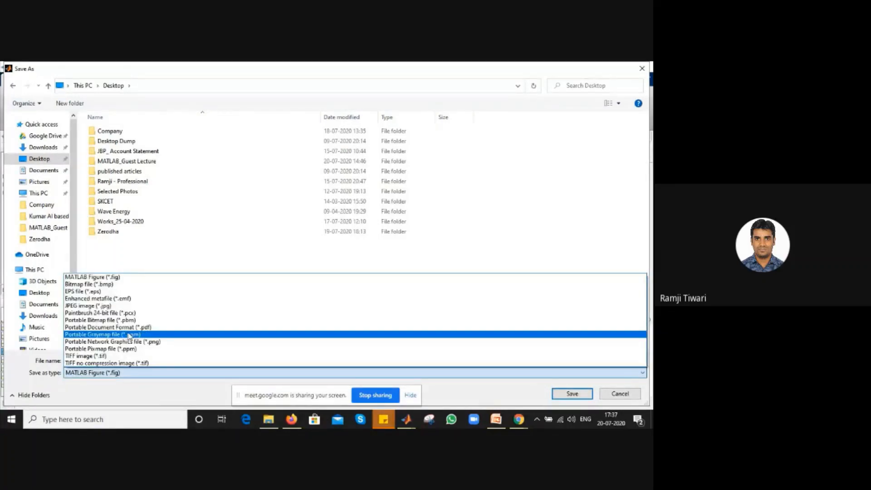
pyautogui.click(132, 307)
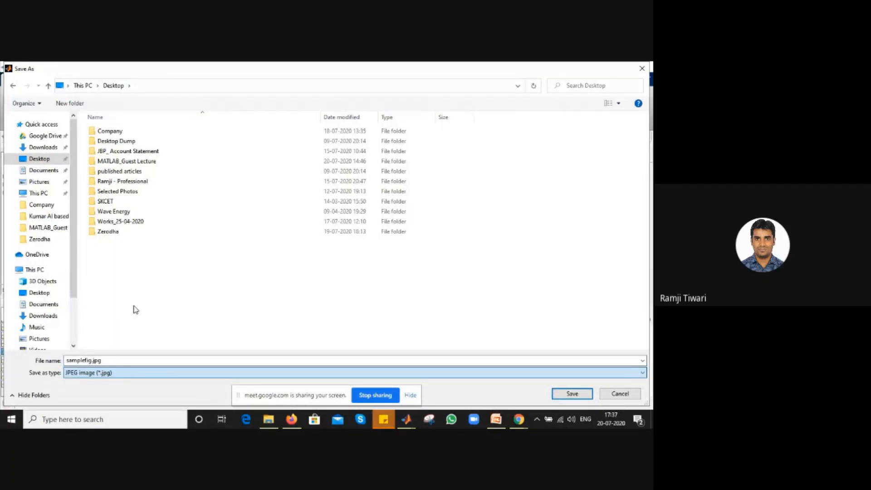
pyautogui.click(570, 396)
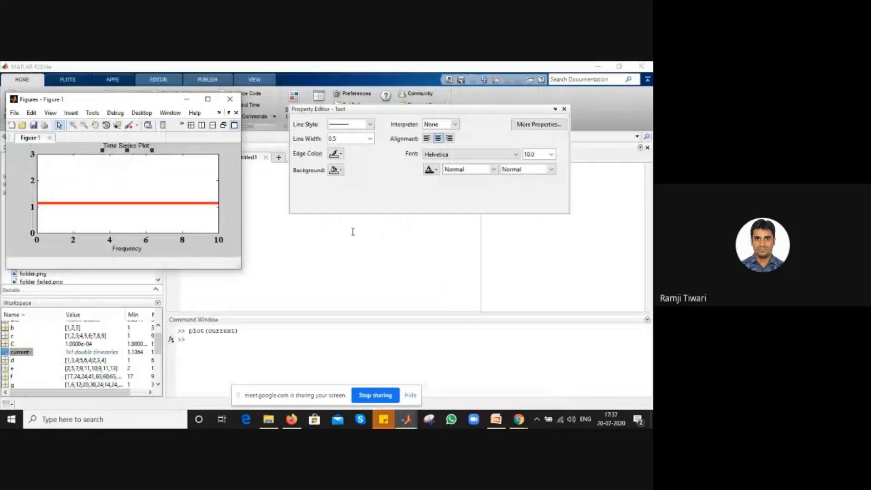
# Switch to the desktop and try to open the saved image samplefig.jpg.
pyautogui.press('super+d')
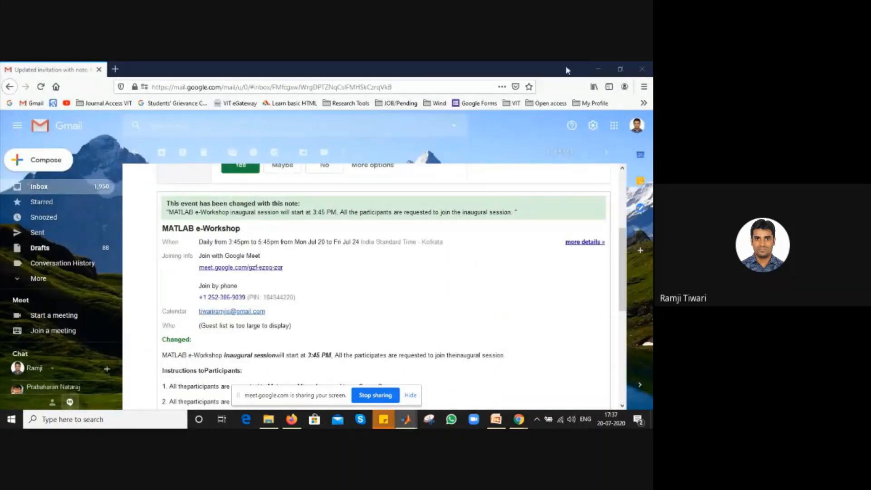
pyautogui.click(600, 68)
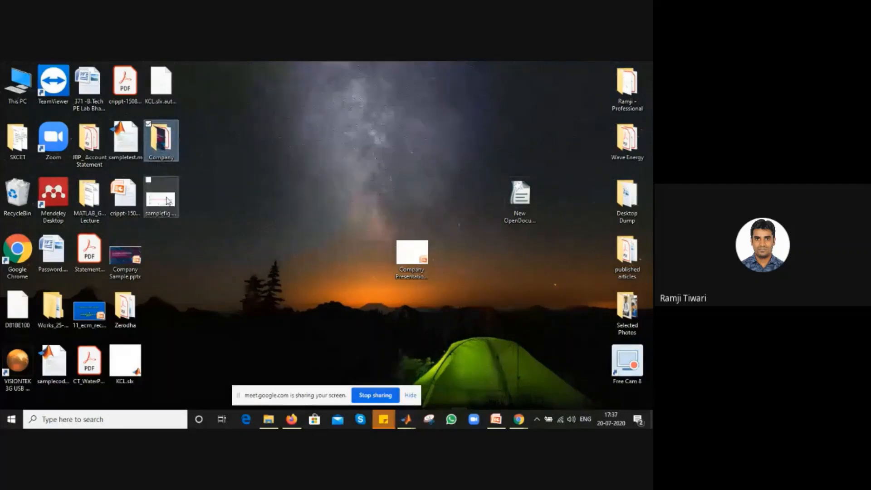
pyautogui.click(168, 201)
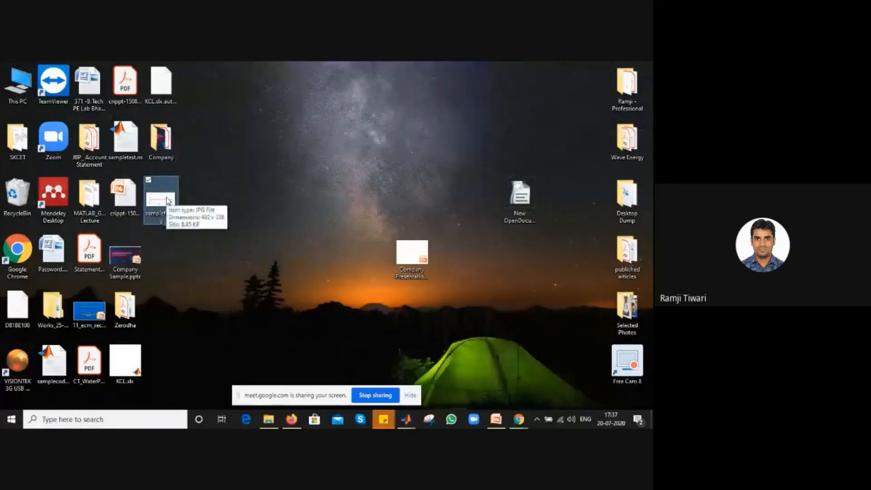
pyautogui.doubleClick(168, 201)
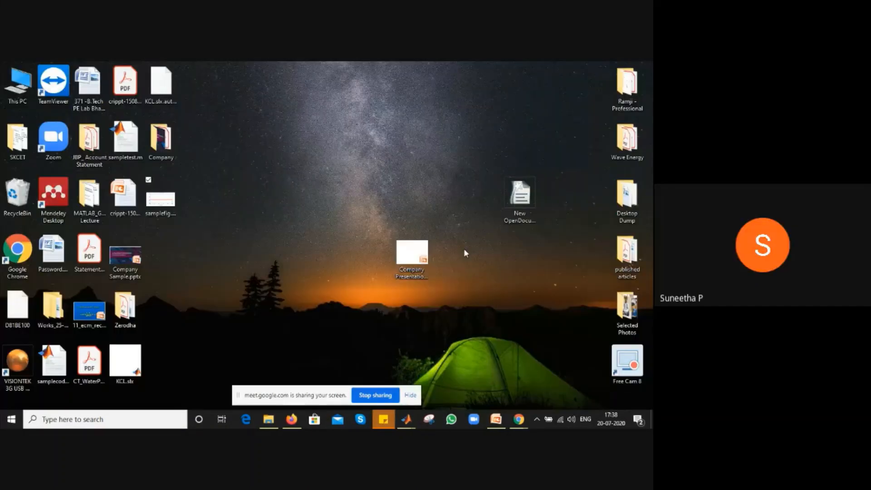
pyautogui.doubleClick(164, 196)
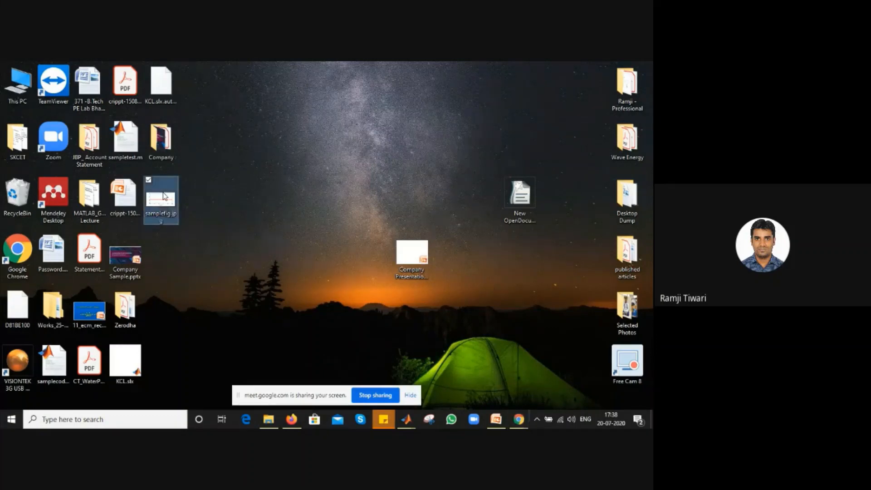
pyautogui.hotkey('shift', 'F10')
pyautogui.click(322, 259)
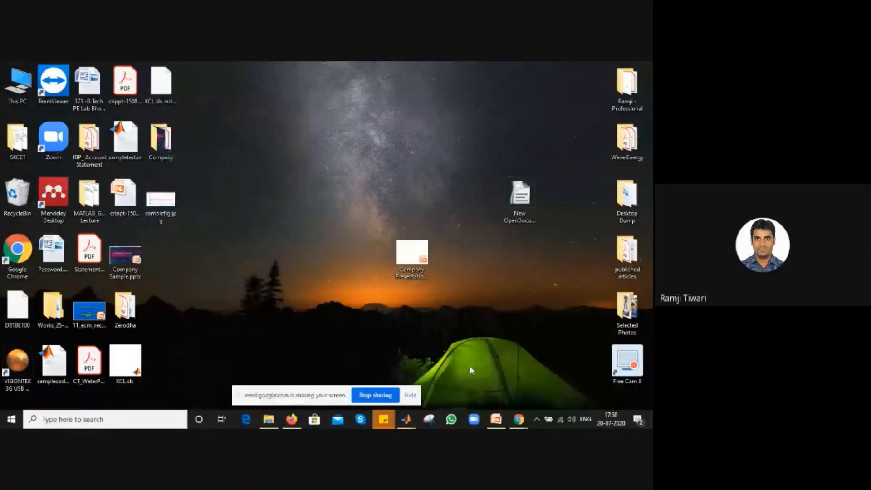
# Bring up the PowerPoint presentation briefly and switch to the Simulink model untitled2.
pyautogui.click(496, 419)
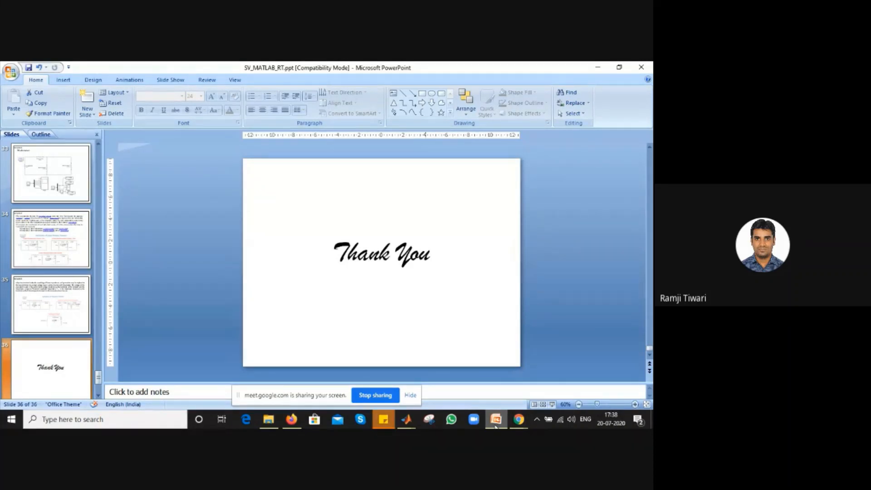
pyautogui.click(406, 421)
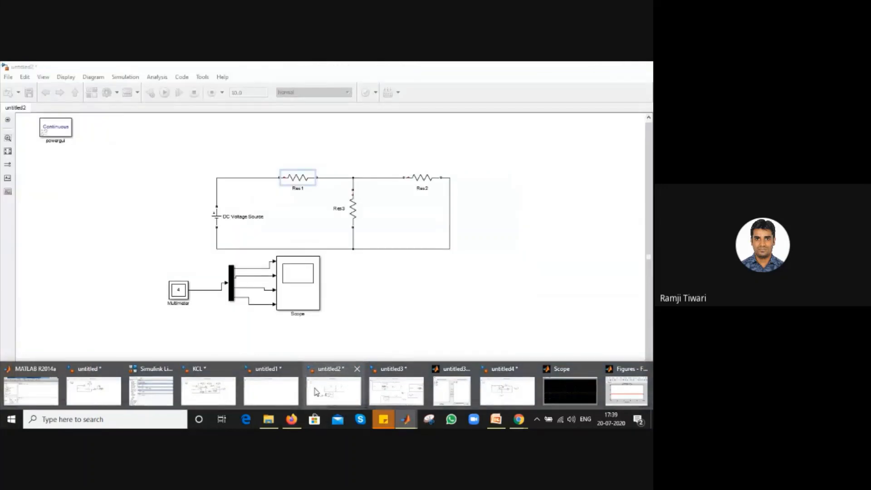
pyautogui.click(317, 391)
pyautogui.click(301, 281)
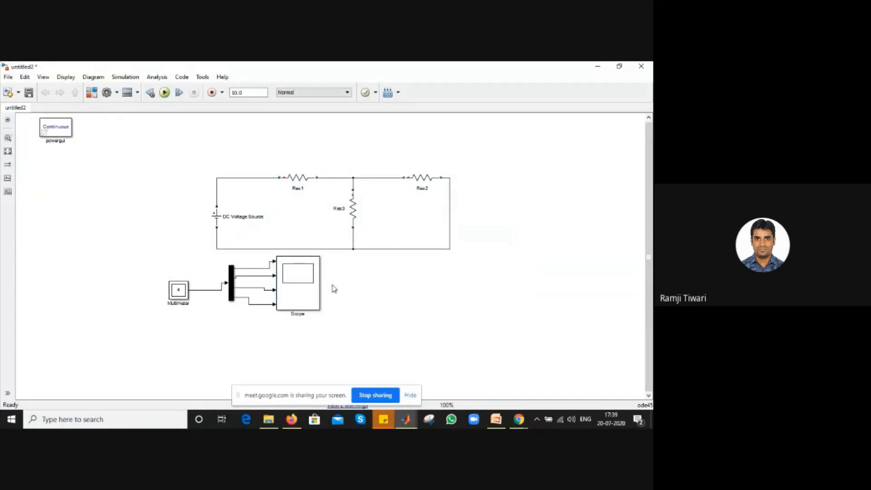
# Add a second Scope block from the Simulink library and connect it to the Multimeter's output line before the demux.
pyautogui.click(91, 92)
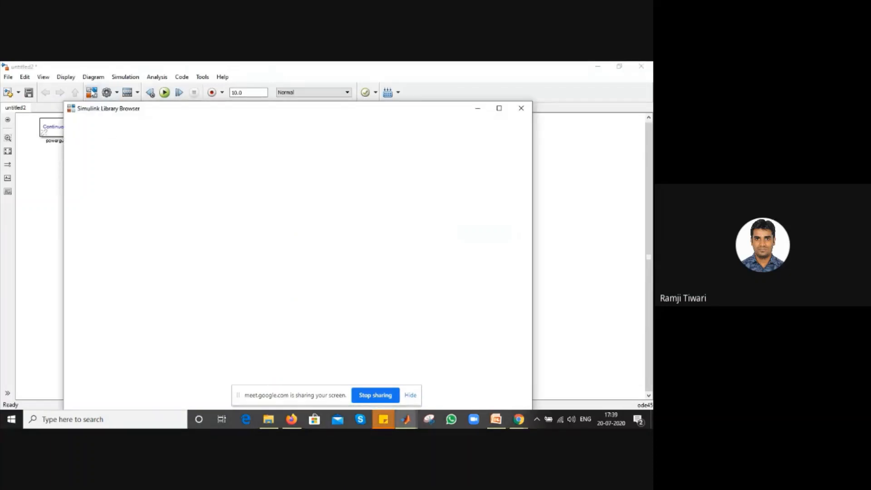
pyautogui.tripleClick(131, 133)
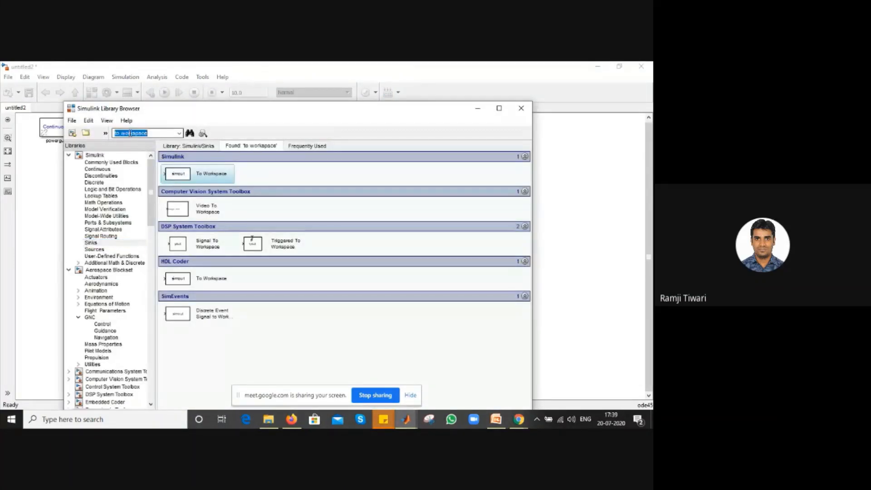
pyautogui.write('scope')
pyautogui.press('Return')
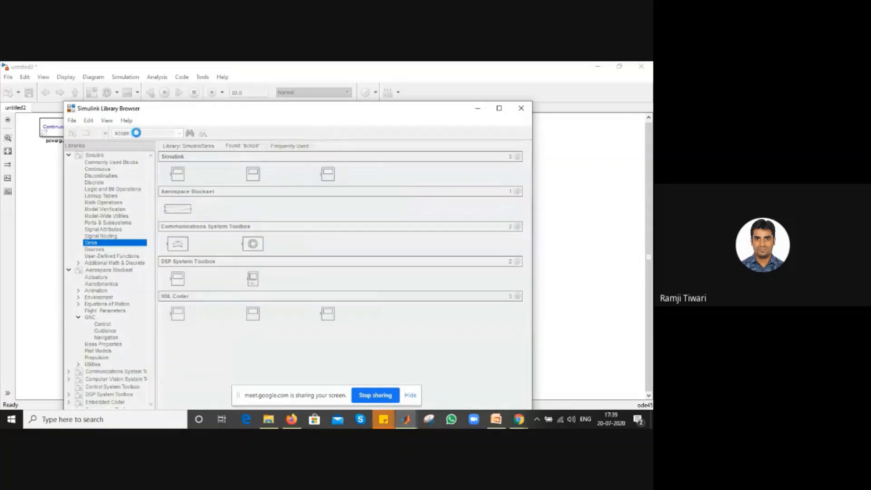
pyautogui.rightClick(191, 174)
pyautogui.click(202, 179)
pyautogui.click(478, 109)
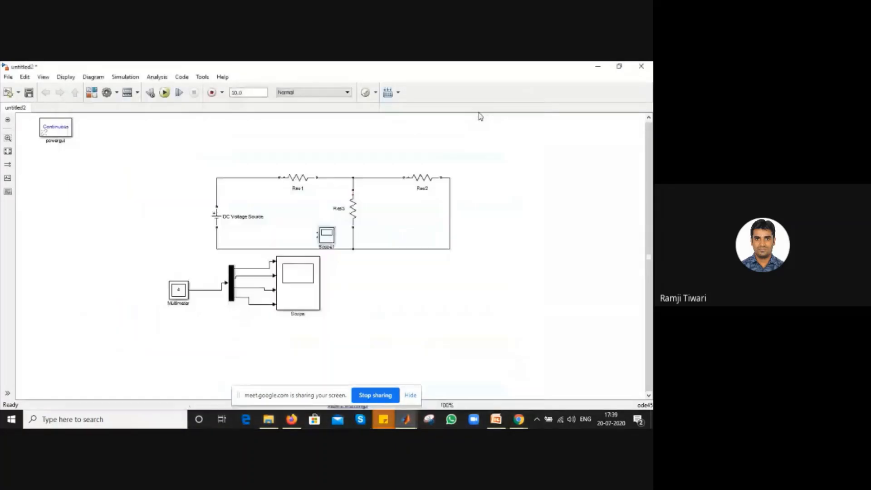
pyautogui.moveTo(327, 241); pyautogui.dragTo(210, 289)
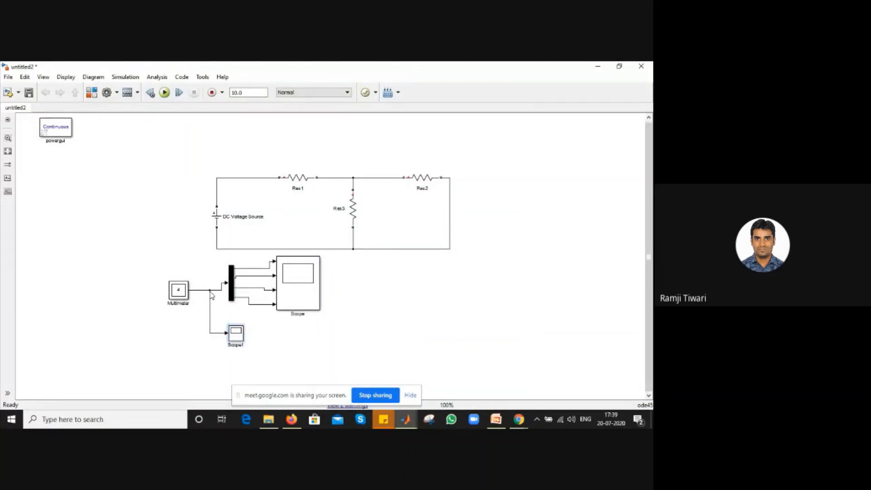
# Run the simulation and view the new scope's signals in a maximized window with the axes autoscaled.
pyautogui.click(164, 92)
pyautogui.doubleClick(235, 332)
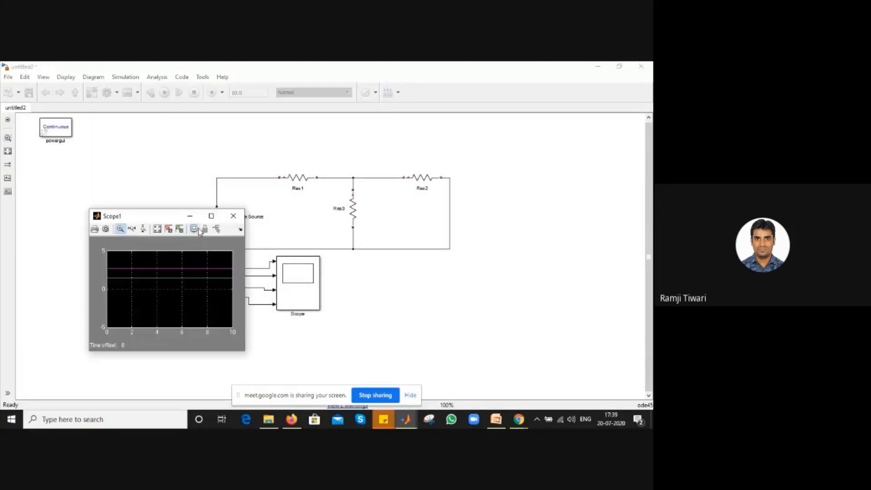
pyautogui.click(210, 216)
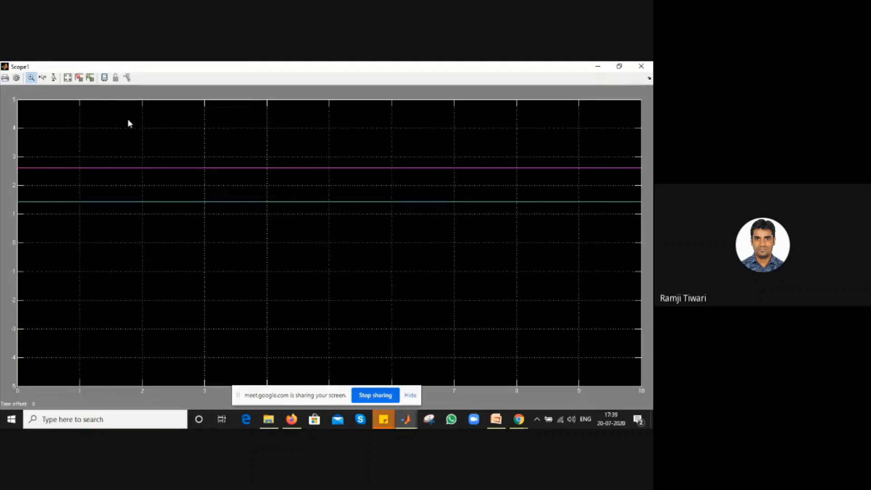
pyautogui.click(66, 79)
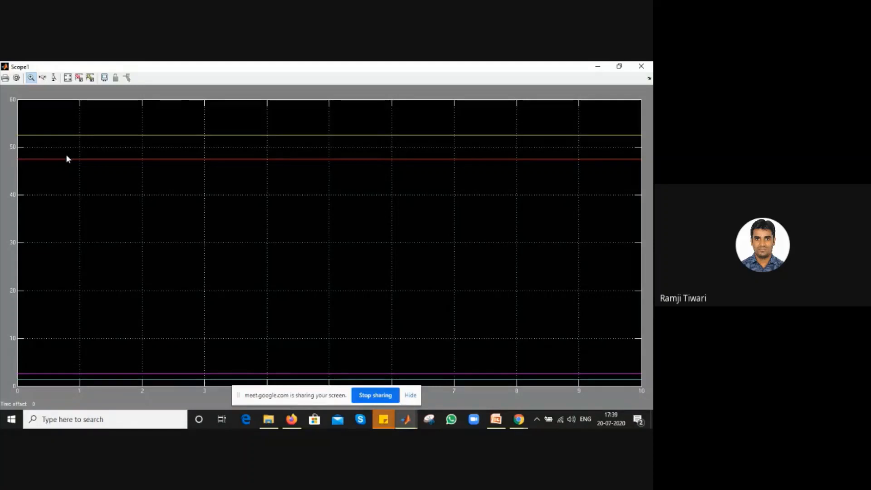
# Minimize the Scope1 window and switch from the Simulink model to the Google Meet meeting in Chrome.
pyautogui.click(598, 67)
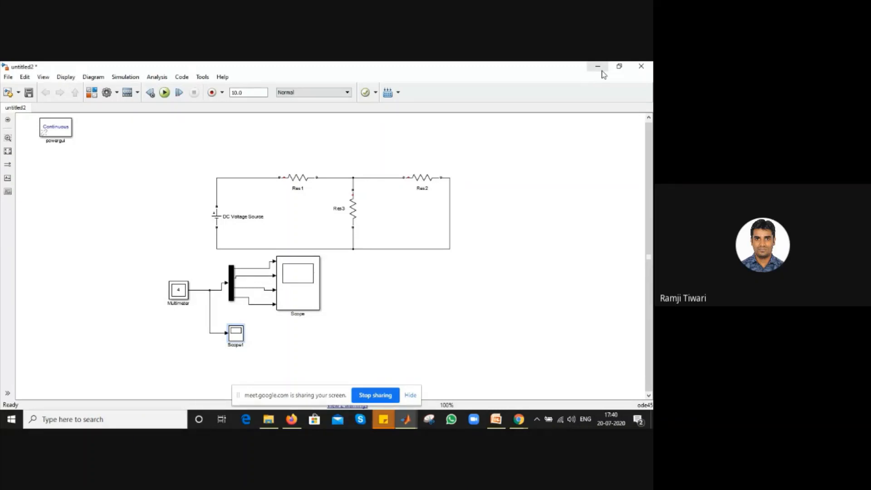
pyautogui.click(510, 227)
pyautogui.click(409, 419)
pyautogui.moveTo(488, 416)
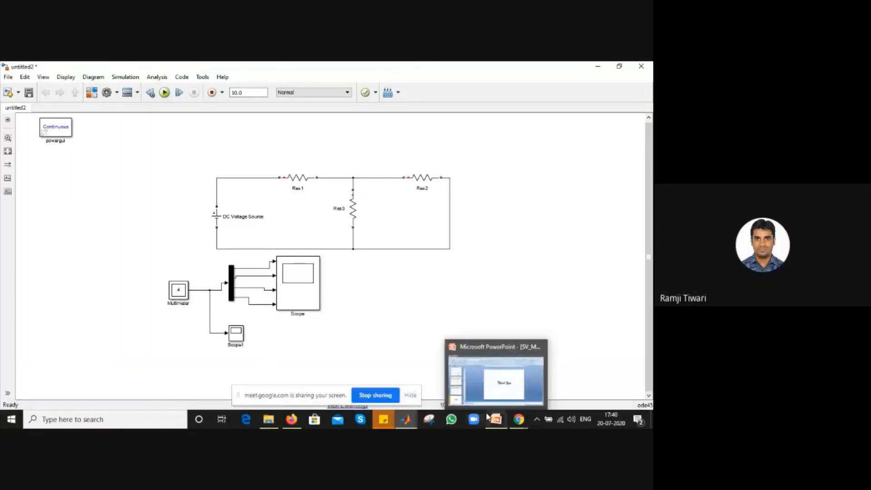
pyautogui.moveTo(518, 418)
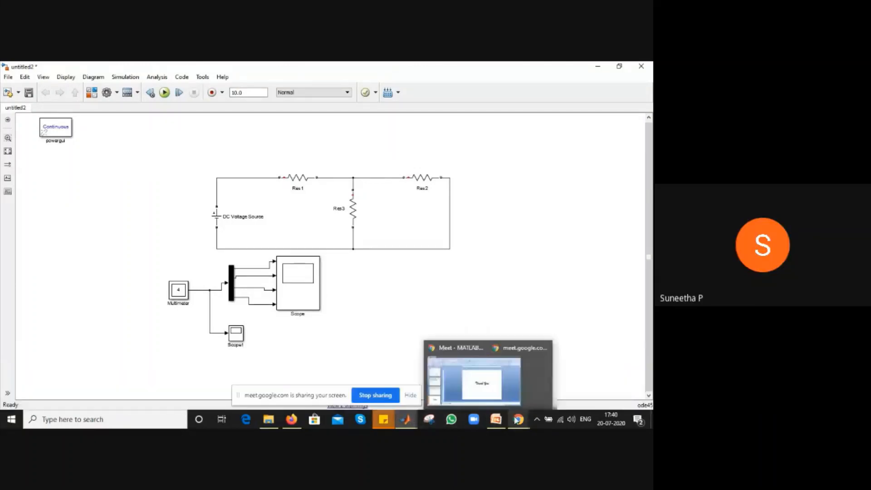
pyautogui.click(481, 357)
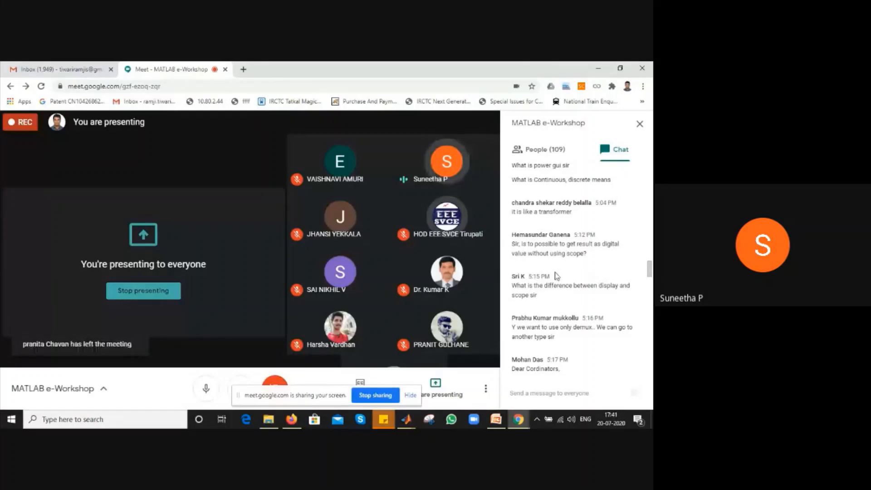
# Look back through the meeting chat for participants' earlier questions, as far as the messages from about 4:26 PM.
pyautogui.scroll(5, 557, 276)
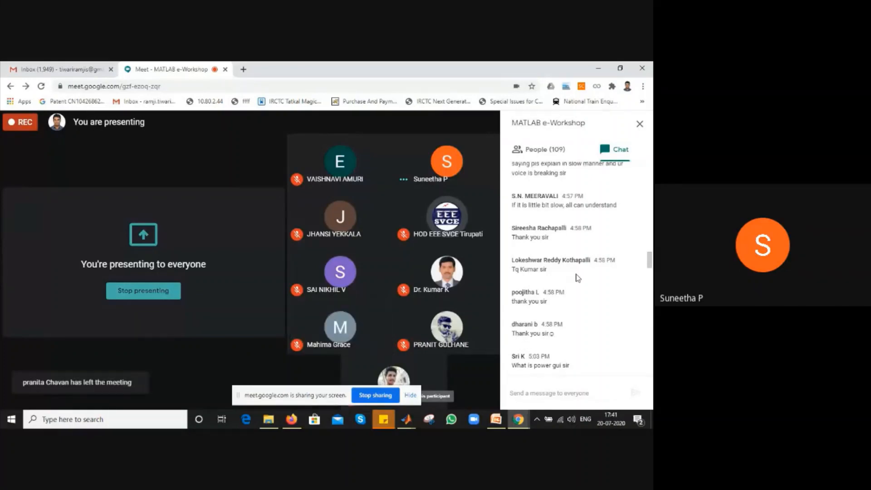
pyautogui.scroll(1, 577, 278)
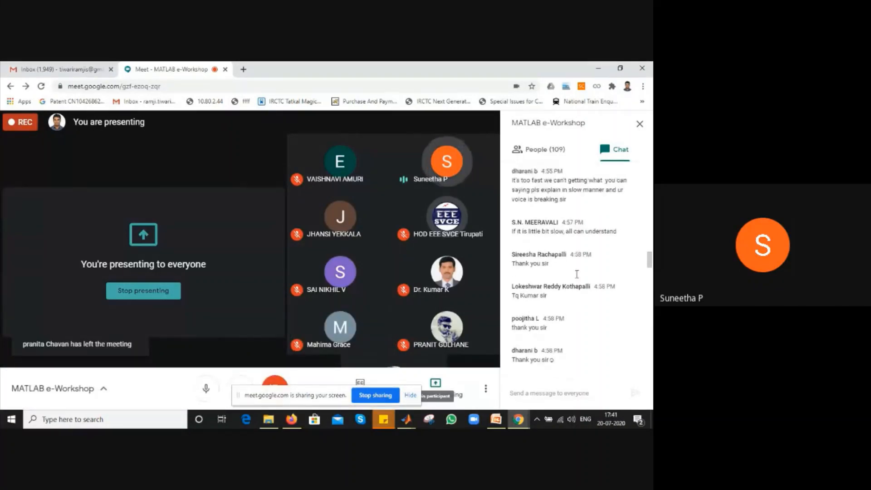
pyautogui.scroll(1, 577, 278)
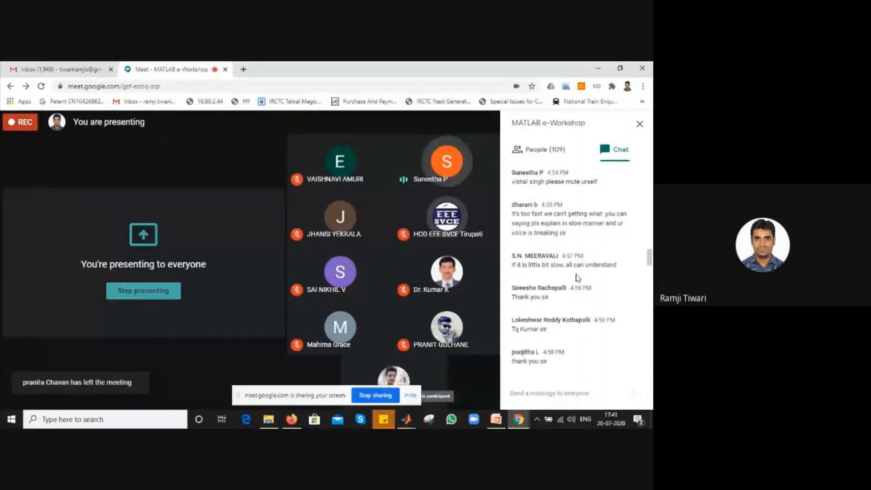
pyautogui.scroll(6, 577, 278)
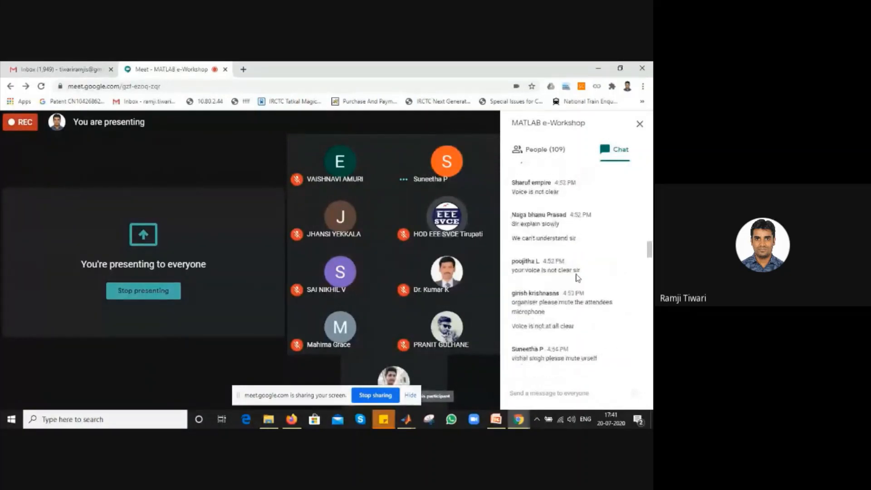
pyautogui.scroll(4, 577, 278)
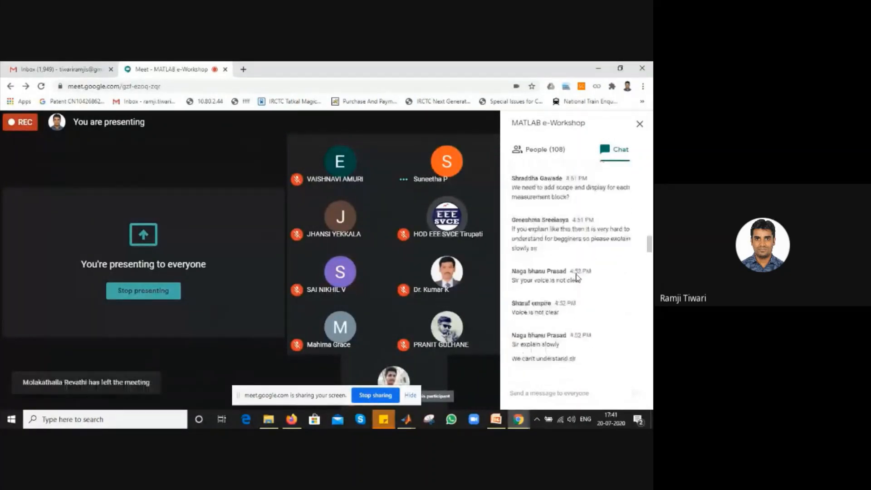
pyautogui.scroll(4, 578, 277)
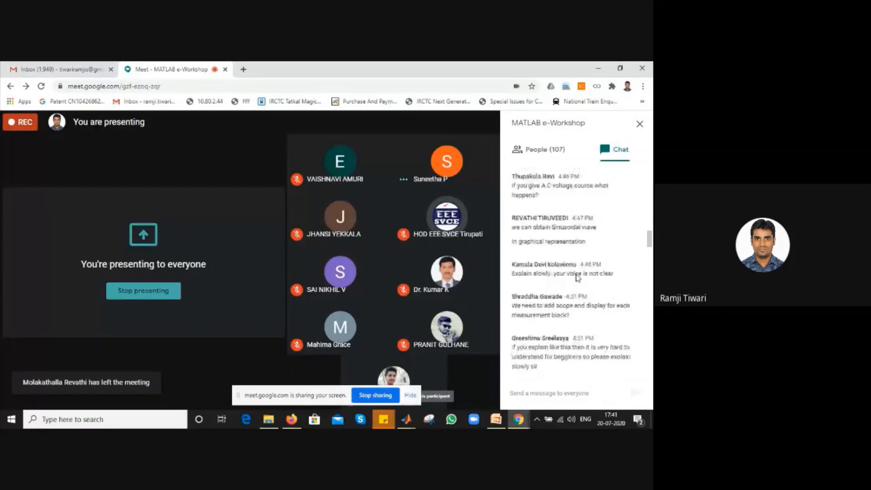
pyautogui.scroll(1, 577, 273)
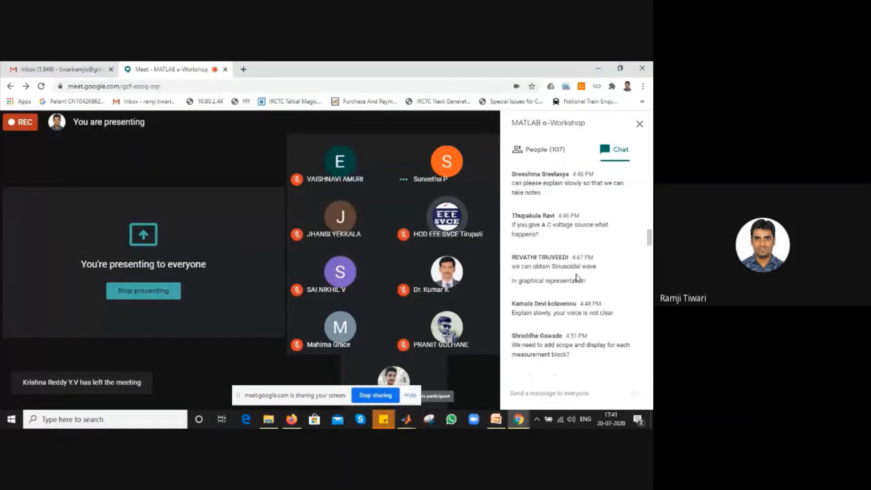
pyautogui.scroll(1, 576, 277)
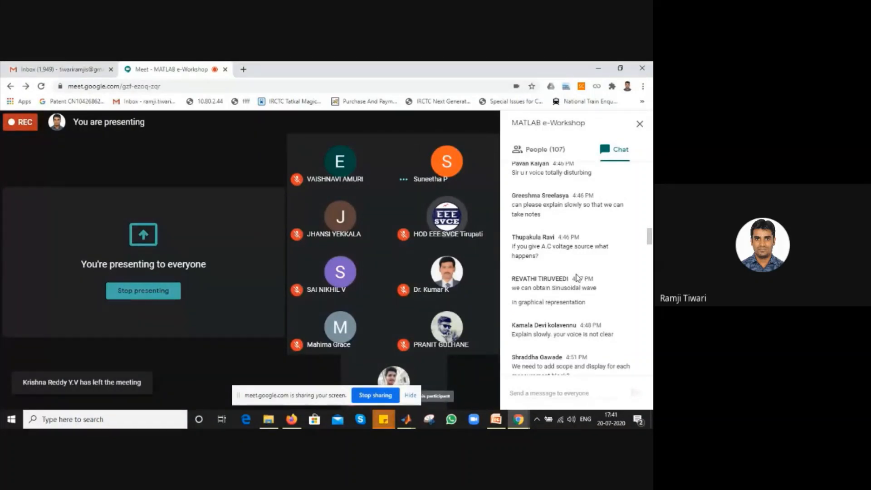
pyautogui.scroll(1, 577, 278)
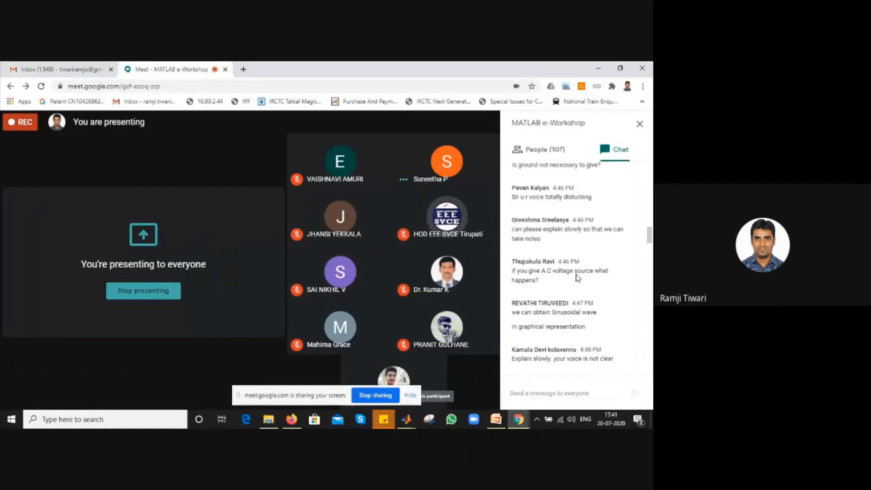
pyautogui.scroll(2, 577, 278)
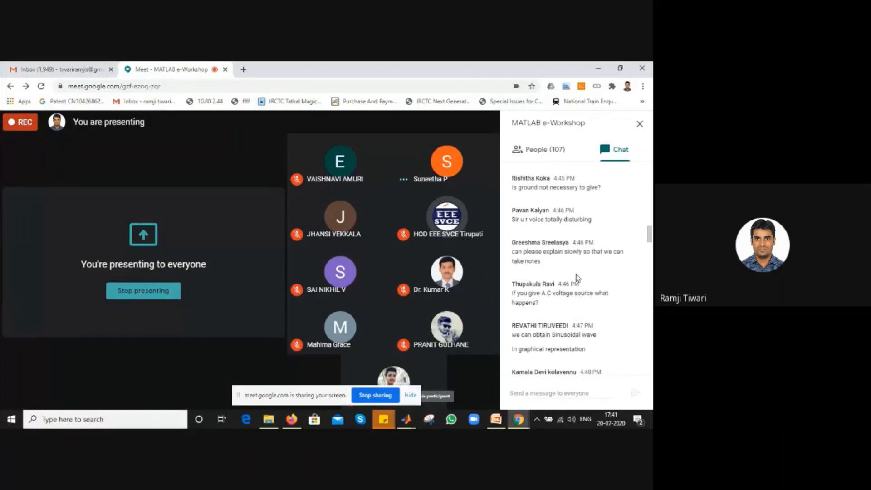
pyautogui.scroll(4, 578, 278)
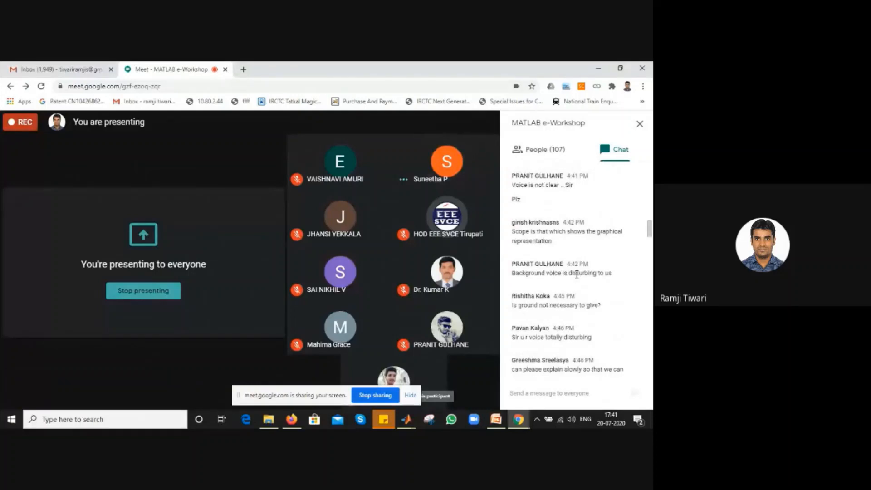
pyautogui.scroll(3, 577, 275)
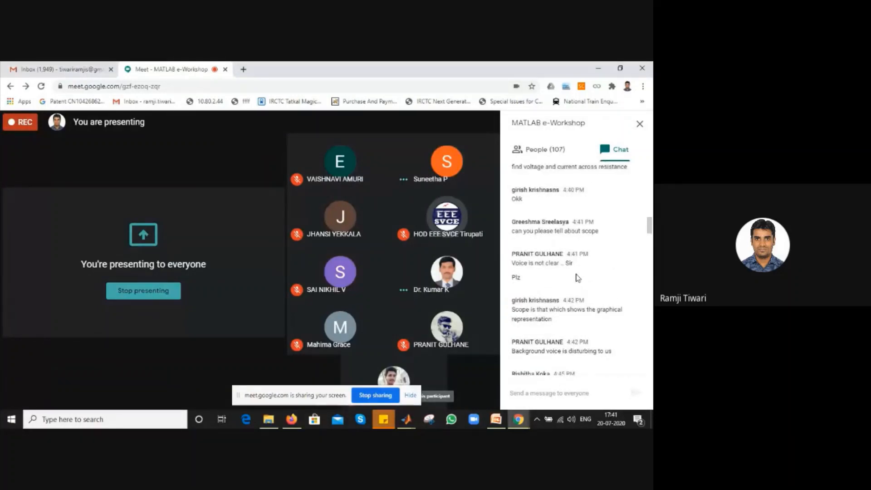
pyautogui.scroll(1, 578, 277)
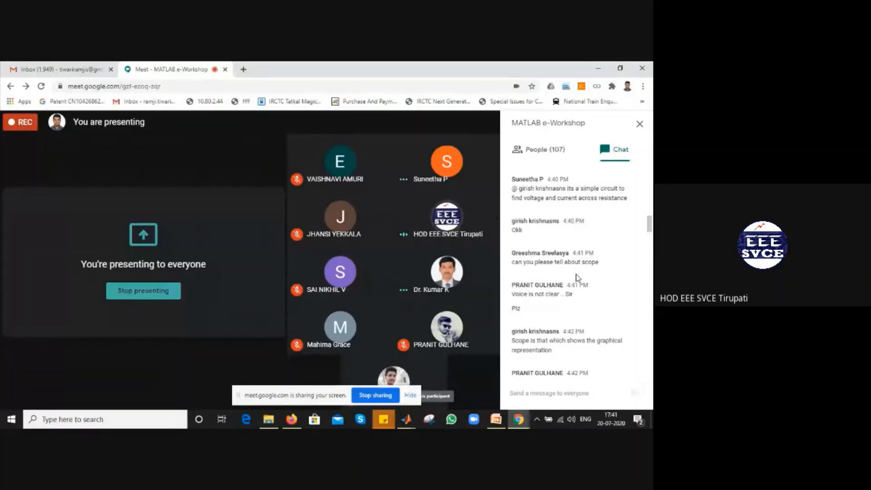
pyautogui.scroll(1, 578, 278)
pyautogui.scroll(1, 577, 275)
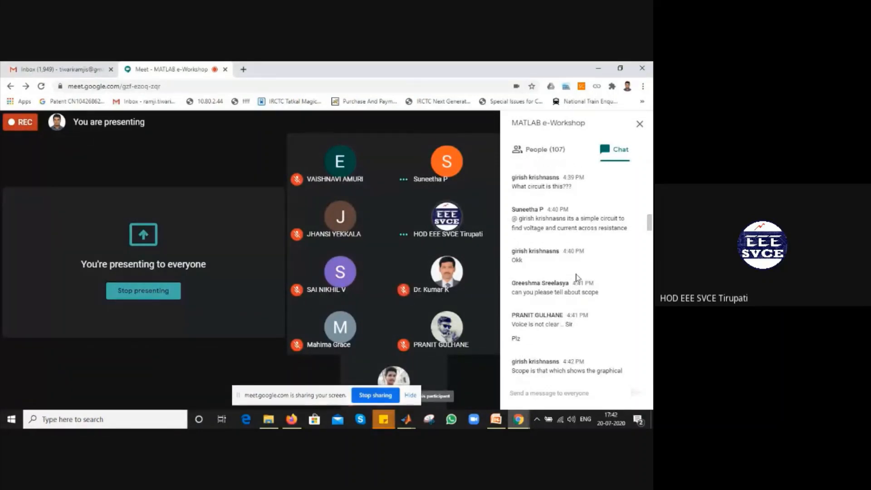
pyautogui.scroll(3, 578, 278)
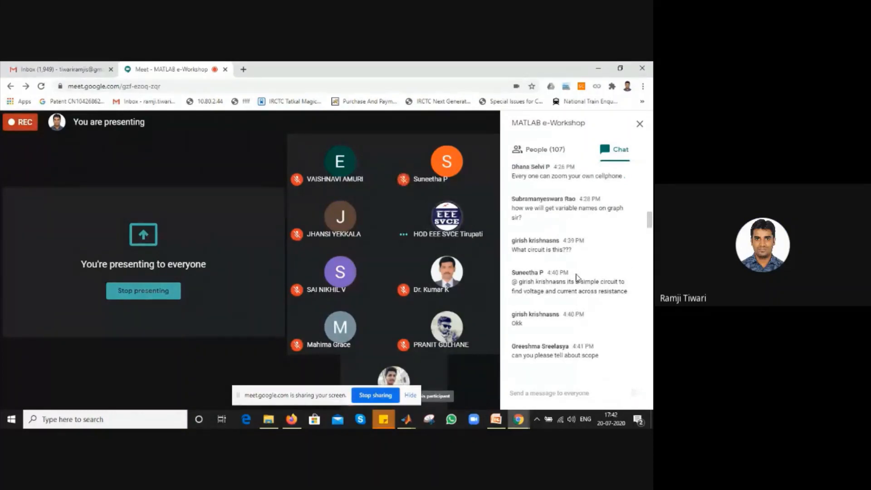
pyautogui.scroll(2, 576, 277)
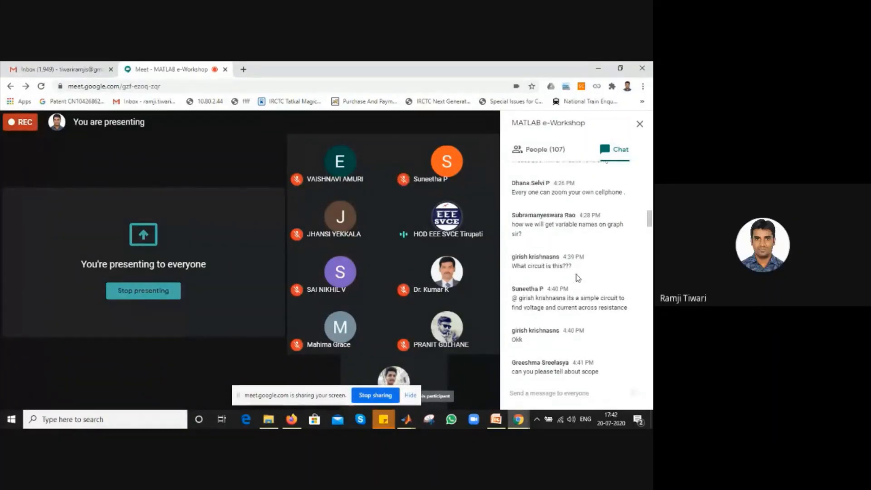
# Mute the microphone and examine the chat messages around the question about getting variable names on a graph.
pyautogui.moveTo(296, 363)
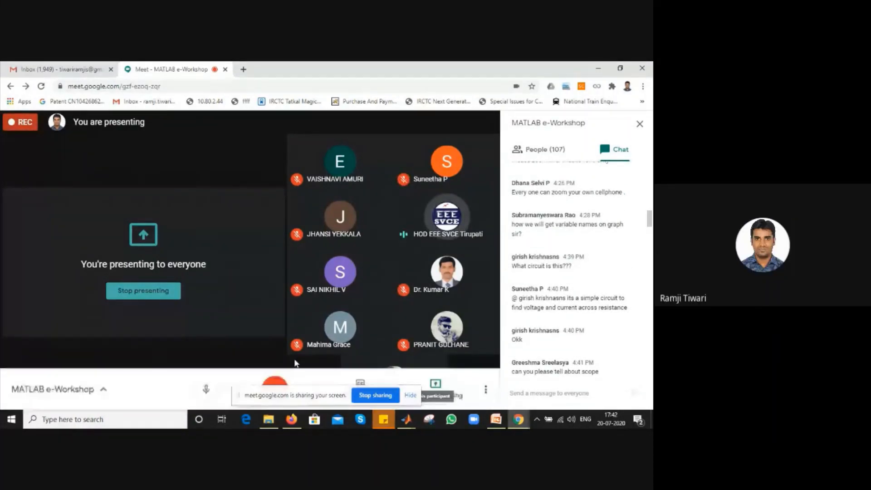
pyautogui.click(206, 389)
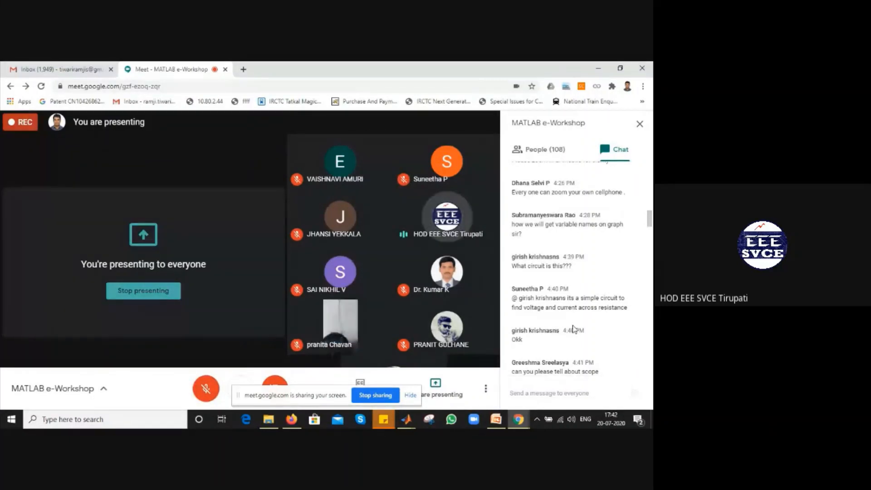
pyautogui.scroll(2, 575, 329)
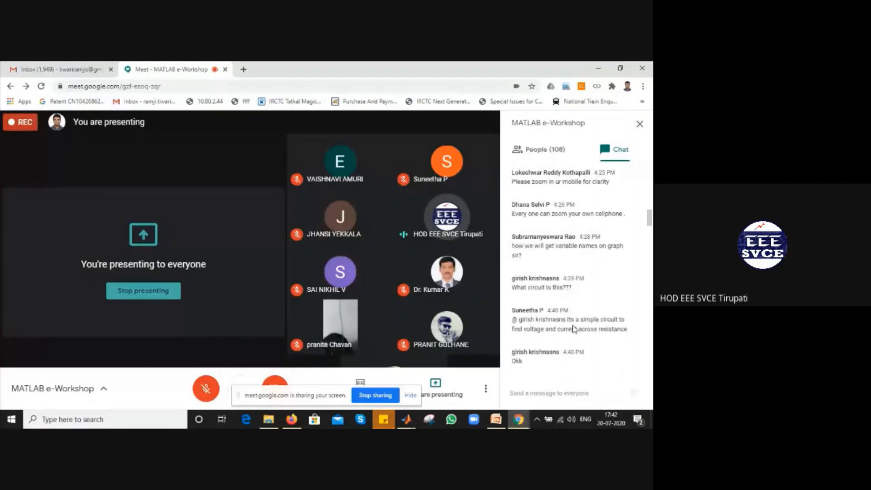
pyautogui.scroll(3, 574, 329)
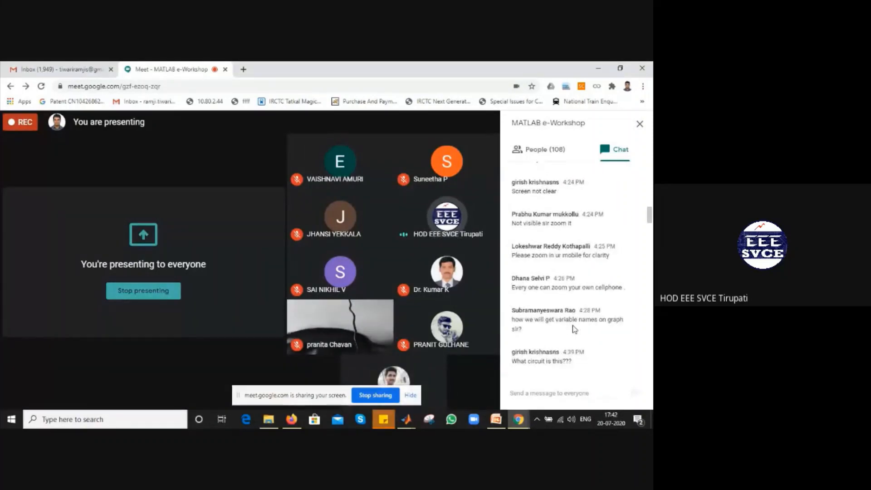
pyautogui.scroll(1, 574, 329)
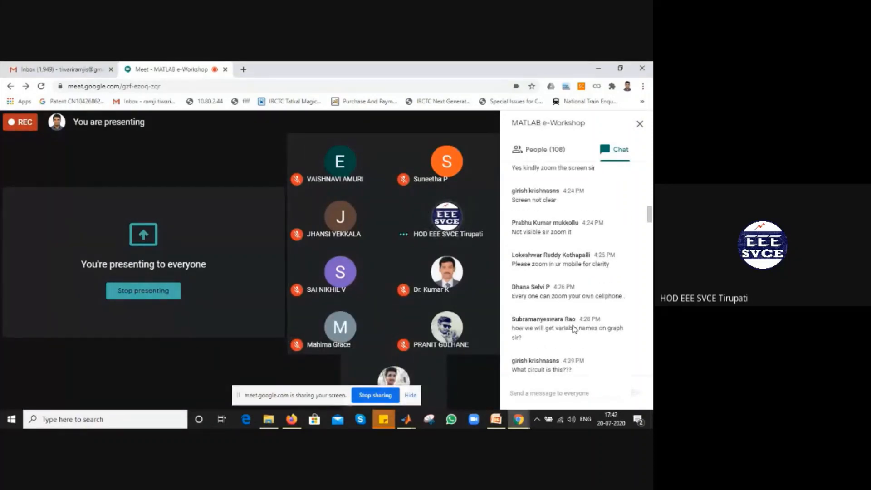
pyautogui.scroll(3, 574, 329)
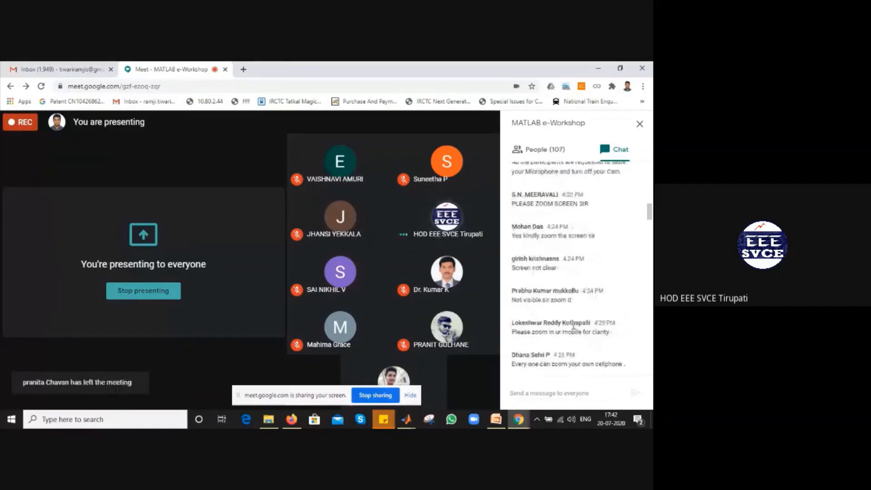
pyautogui.scroll(2, 573, 325)
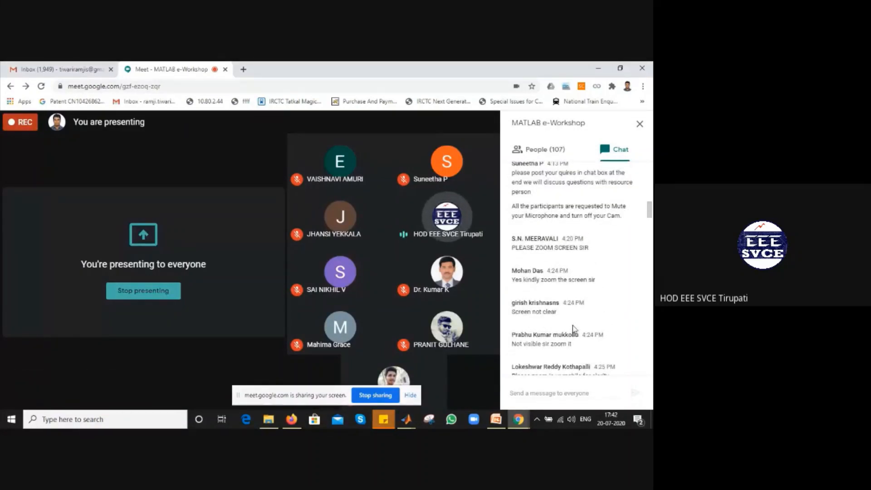
pyautogui.scroll(-2, 574, 328)
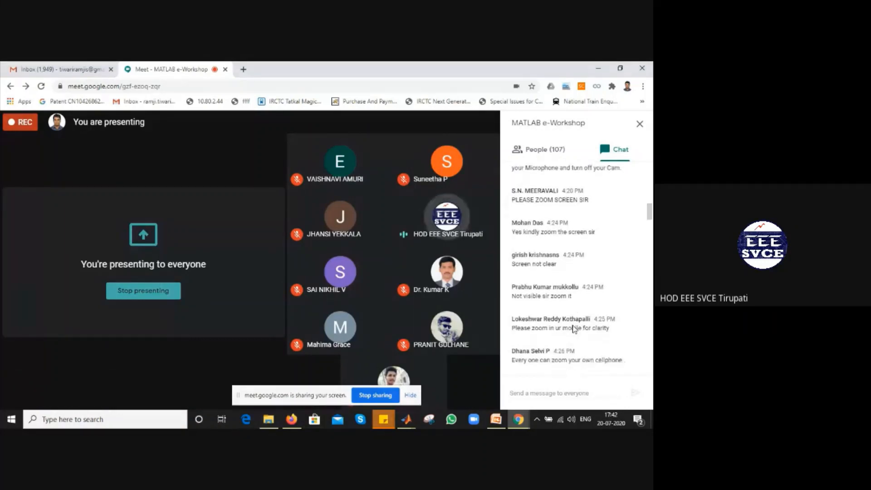
pyautogui.scroll(-4, 574, 329)
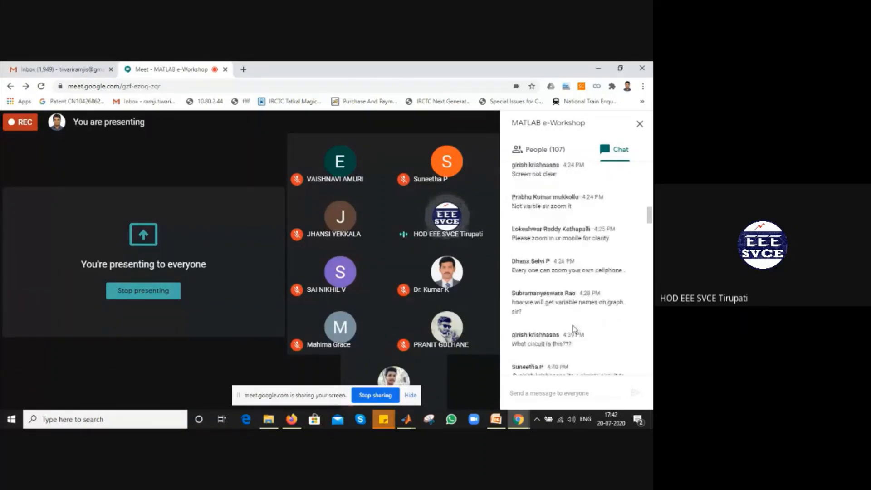
pyautogui.scroll(-2, 573, 327)
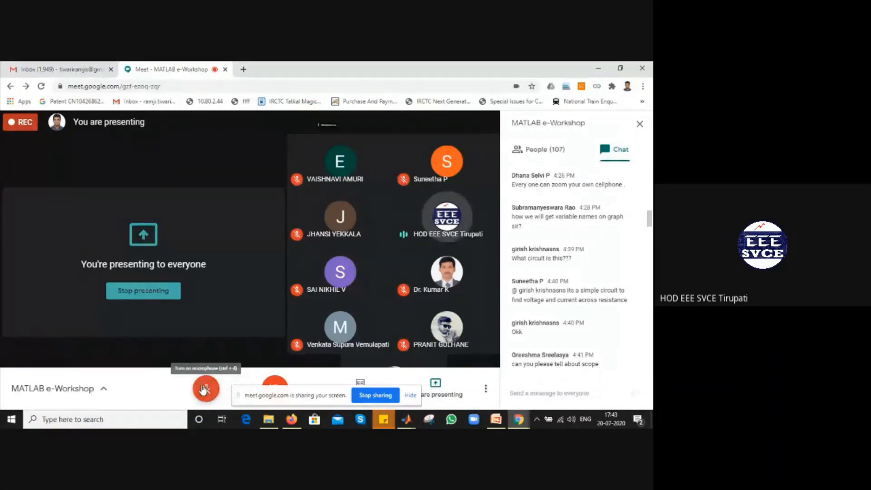
# Unmute the microphone in the meeting, muting it once in between, and leave it on.
pyautogui.click(205, 388)
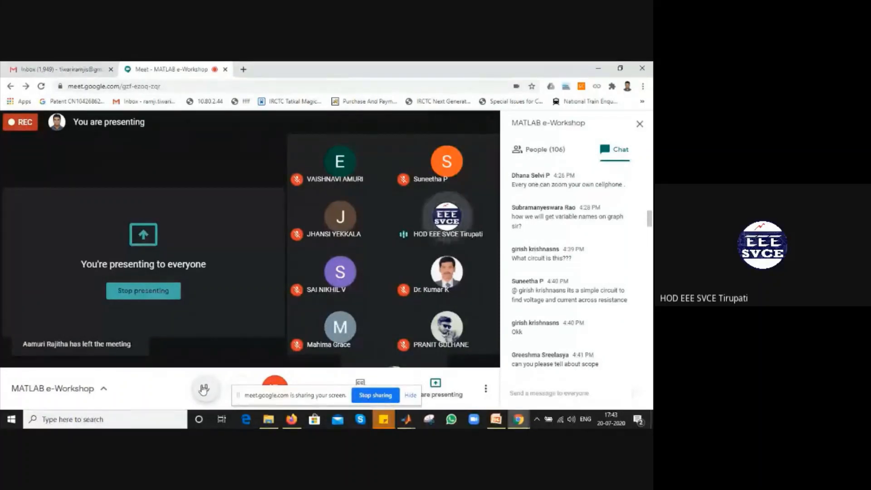
pyautogui.click(203, 389)
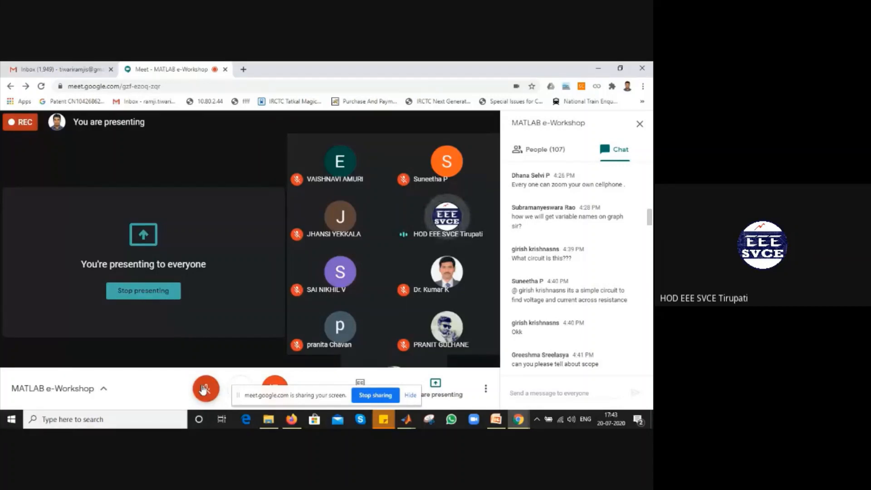
pyautogui.click(206, 389)
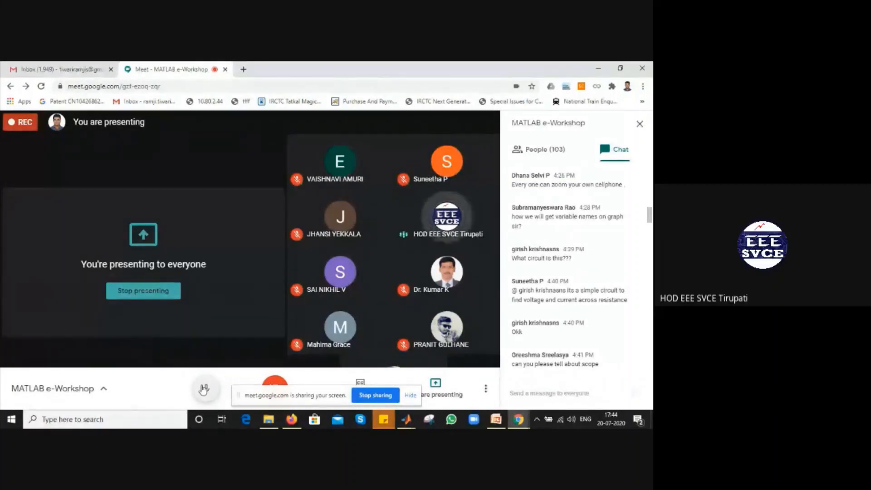
# Go forward through the meeting chat to the newest messages from 5:43 PM.
pyautogui.moveTo(651, 221); pyautogui.dragTo(652, 245)
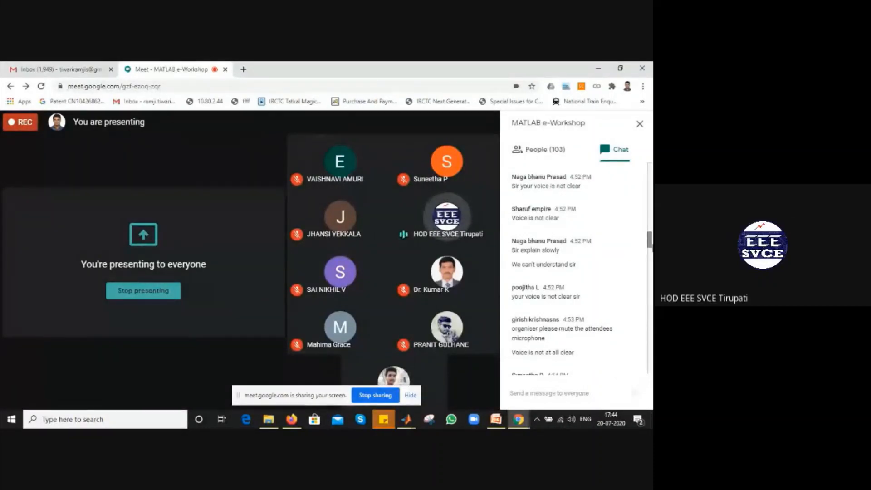
pyautogui.scroll(-1, 649, 244)
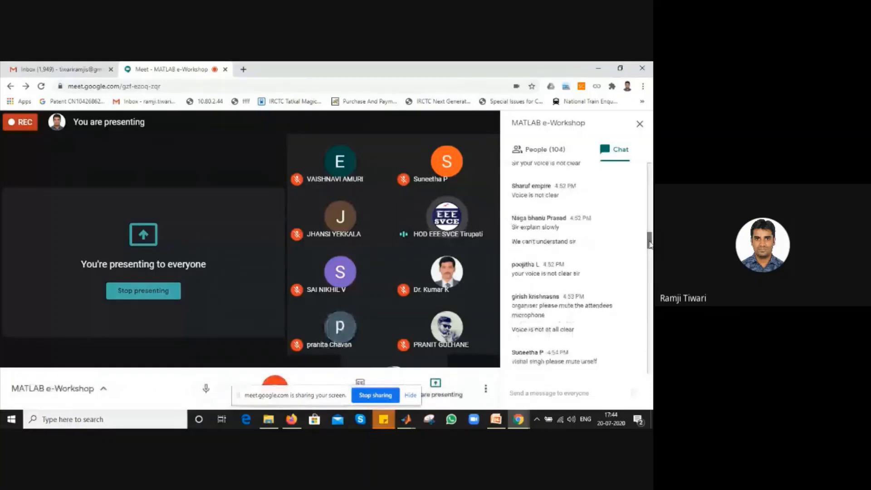
pyautogui.moveTo(650, 244); pyautogui.dragTo(650, 271)
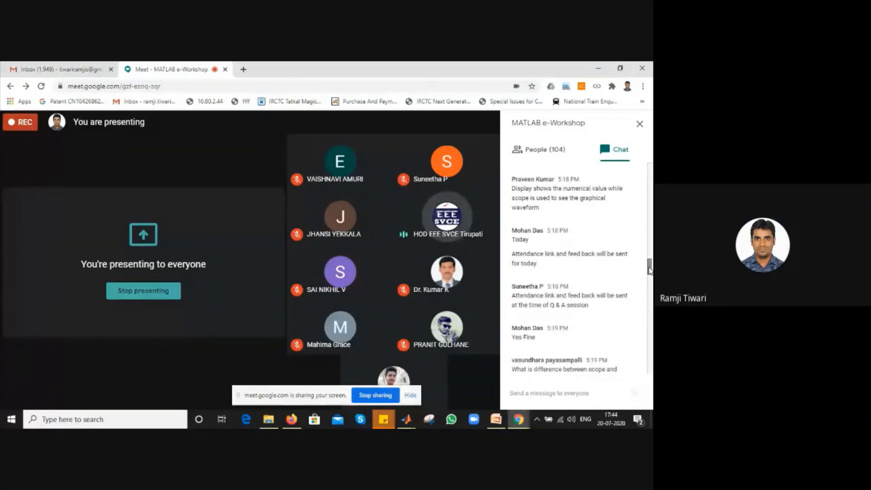
pyautogui.moveTo(650, 271); pyautogui.dragTo(651, 311)
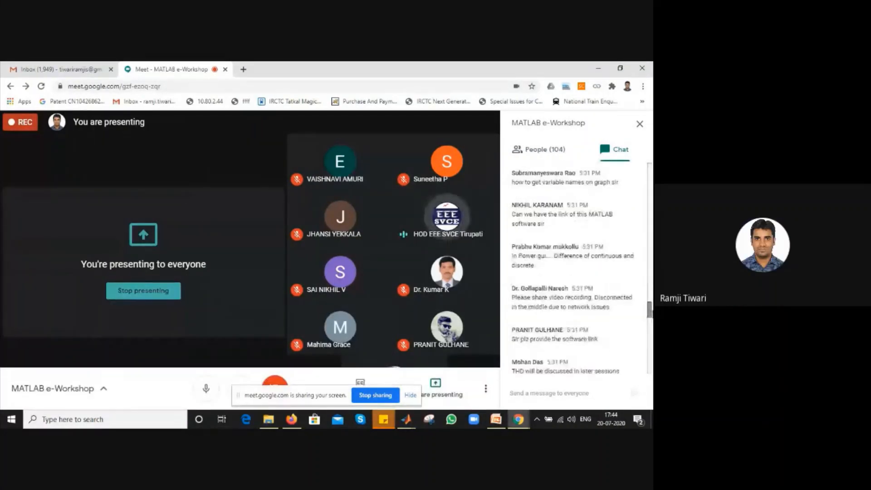
pyautogui.moveTo(651, 311); pyautogui.dragTo(650, 361)
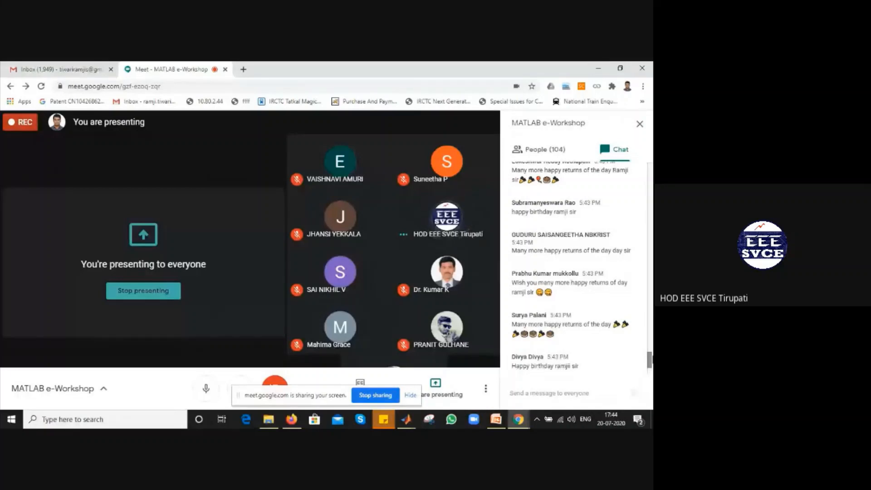